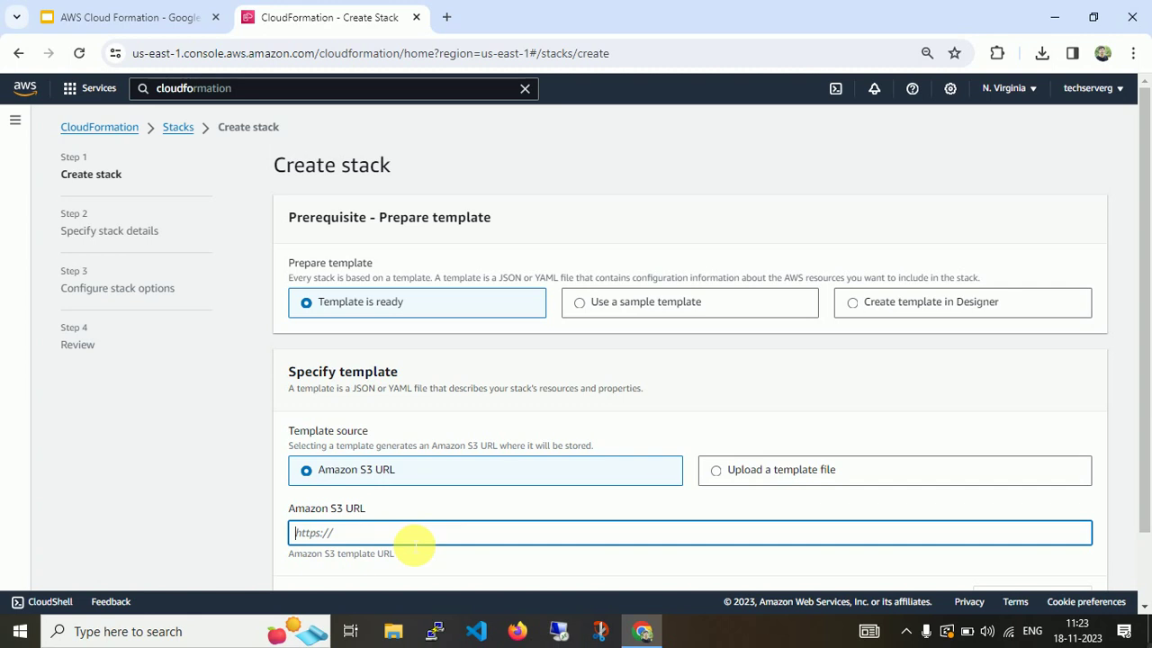
# Try the Upload and Sample template sources, then choose Create template in Designer.
pyautogui.click(714, 469)
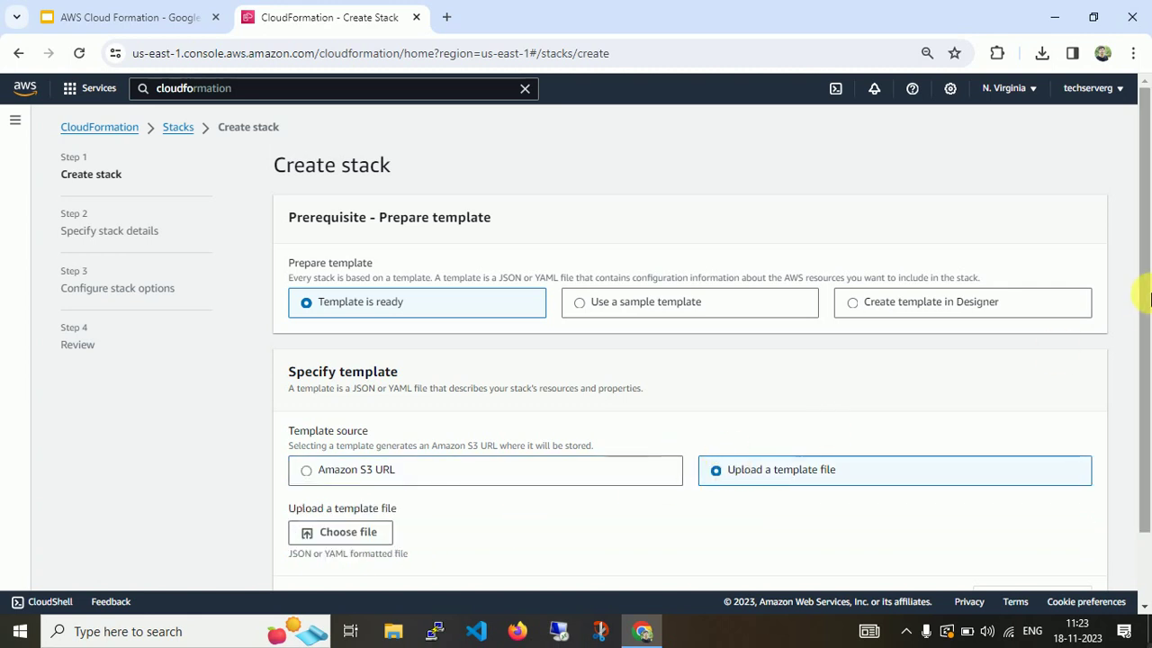
pyautogui.scroll(-2, 956, 393)
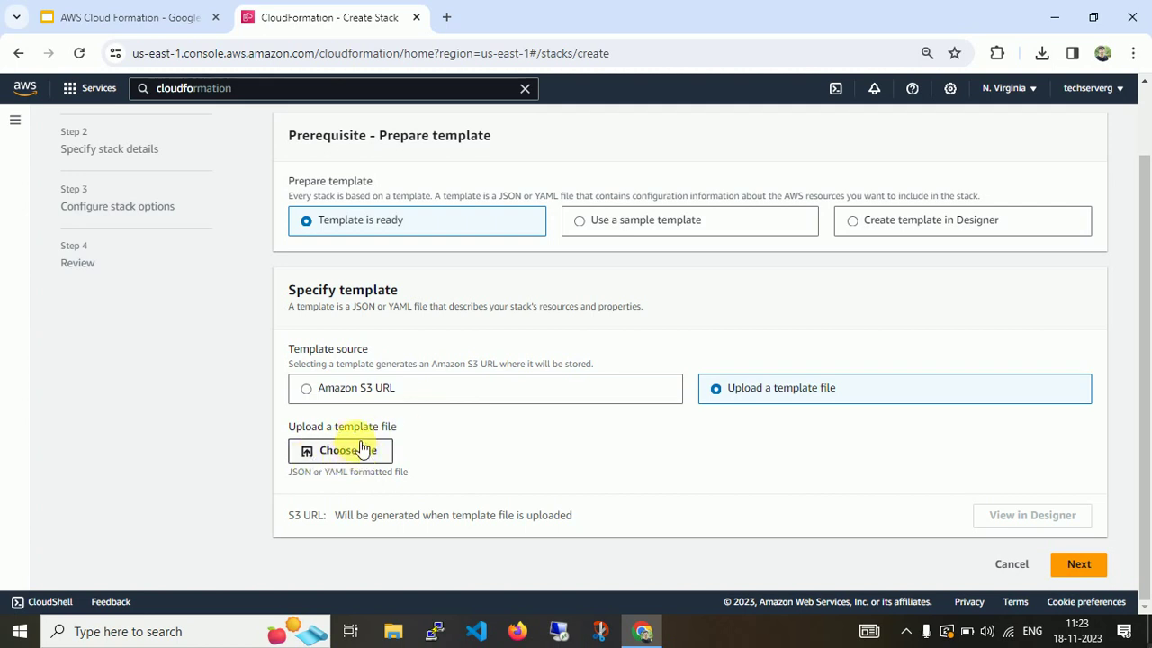
pyautogui.click(619, 231)
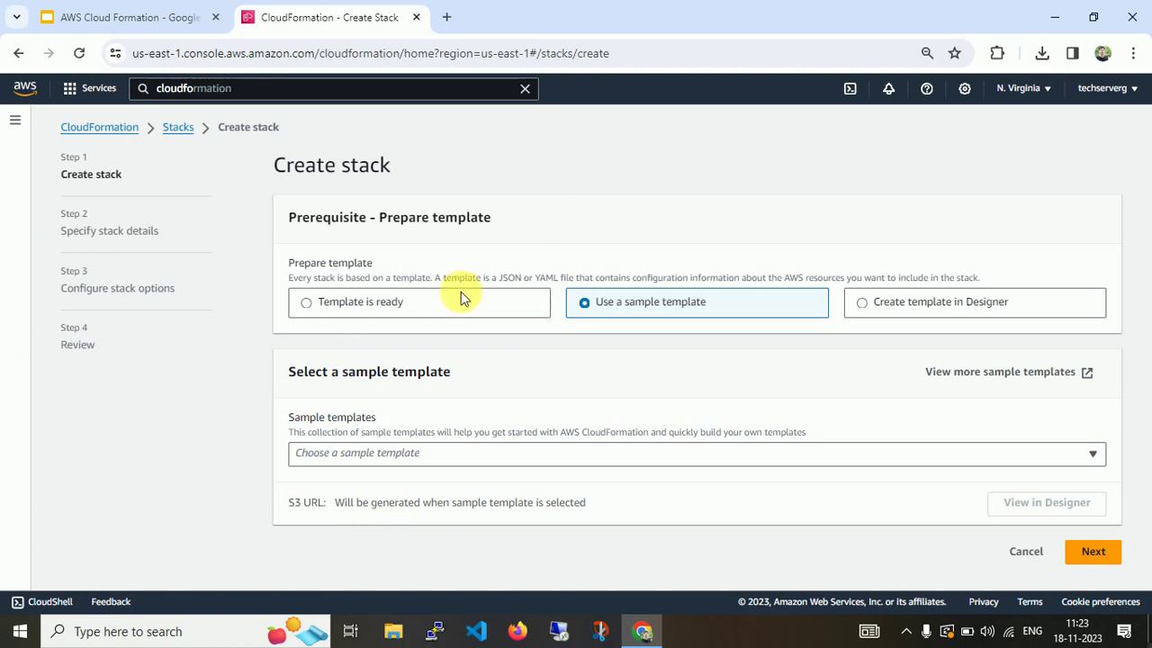
pyautogui.click(810, 453)
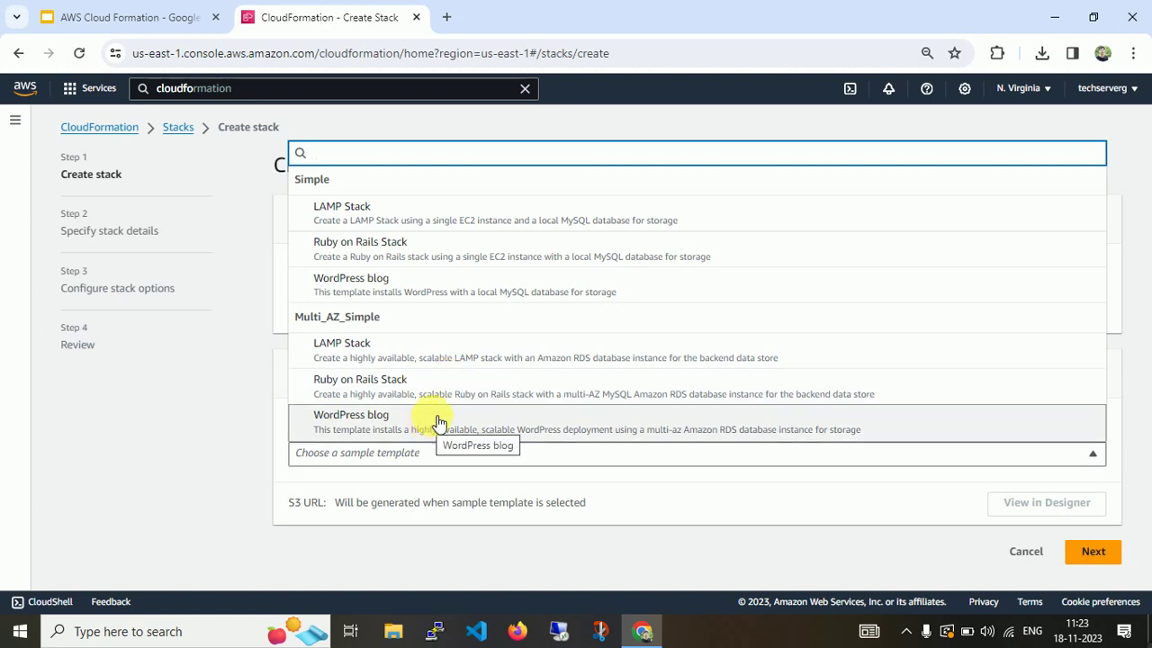
pyautogui.click(203, 428)
pyautogui.click(981, 303)
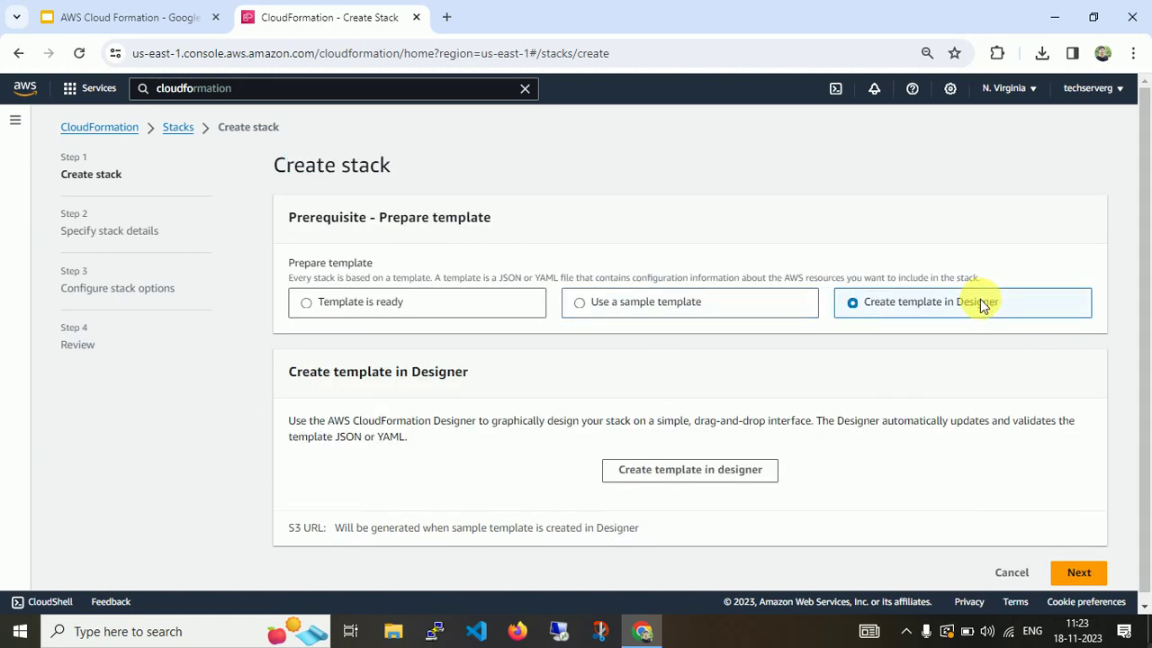
# Open CloudFormation Designer on a new blank template.
pyautogui.click(669, 482)
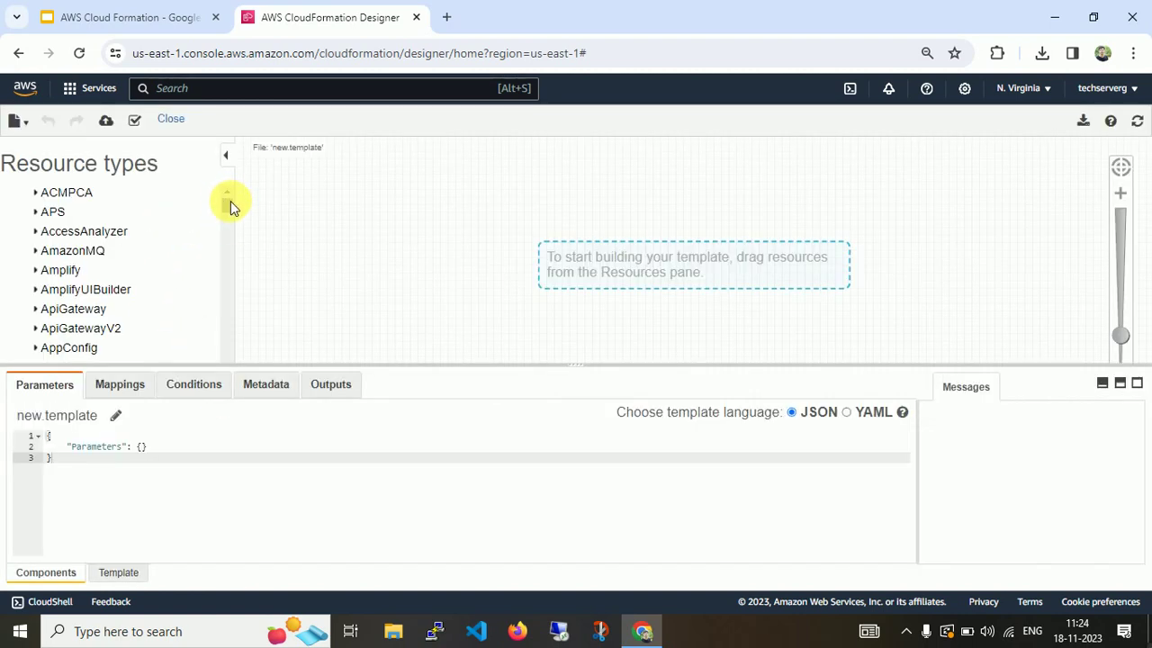
pyautogui.moveTo(224, 199); pyautogui.dragTo(237, 269)
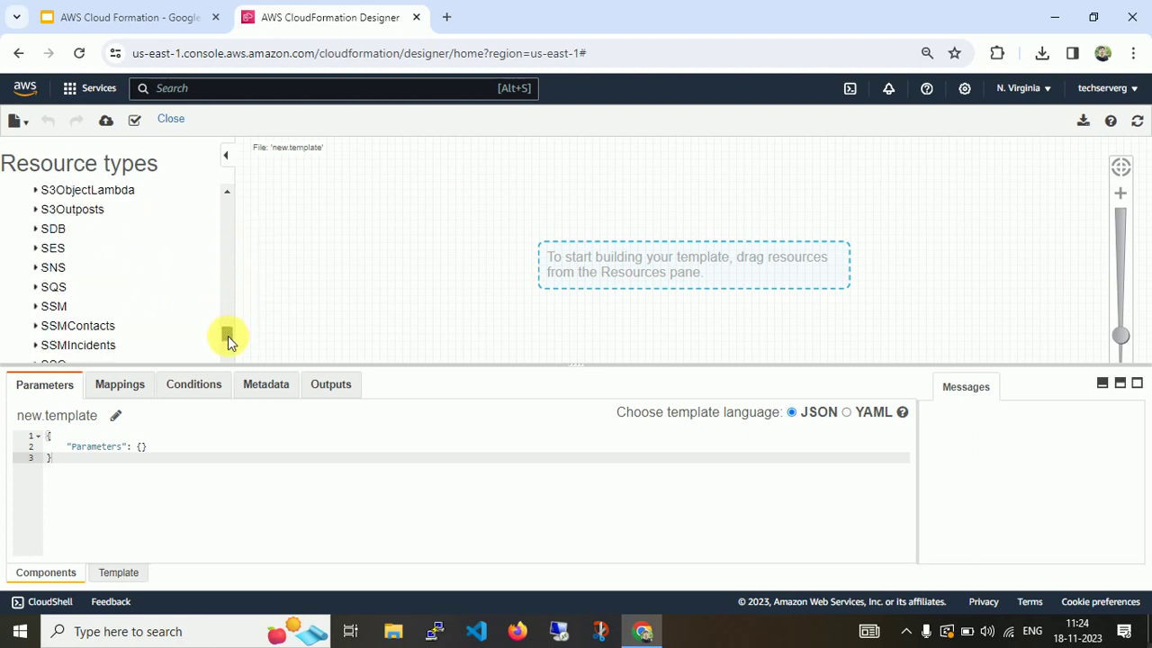
pyautogui.moveTo(227, 352); pyautogui.dragTo(229, 325)
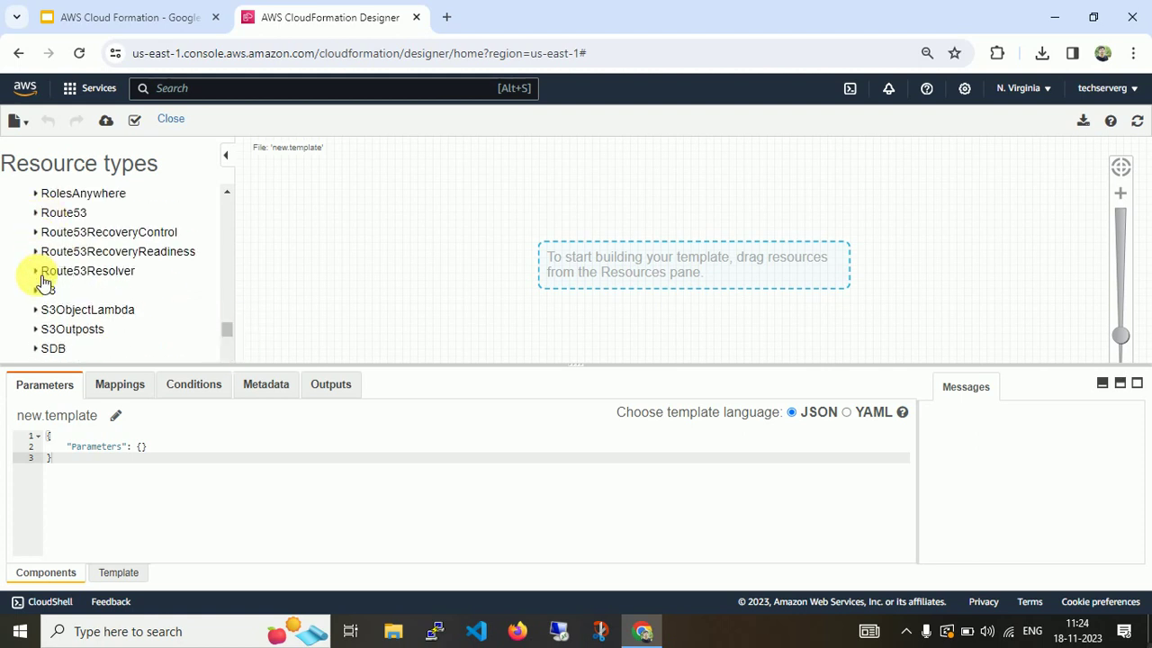
pyautogui.moveTo(225, 192); pyautogui.dragTo(226, 192)
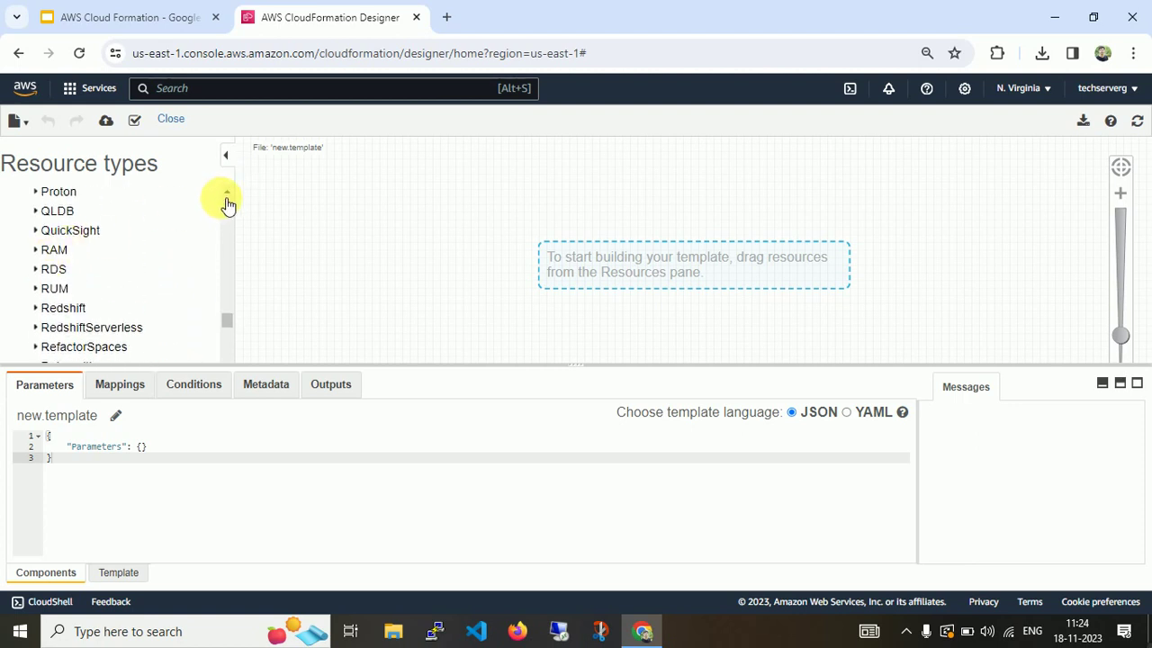
pyautogui.moveTo(226, 197); pyautogui.dragTo(225, 196)
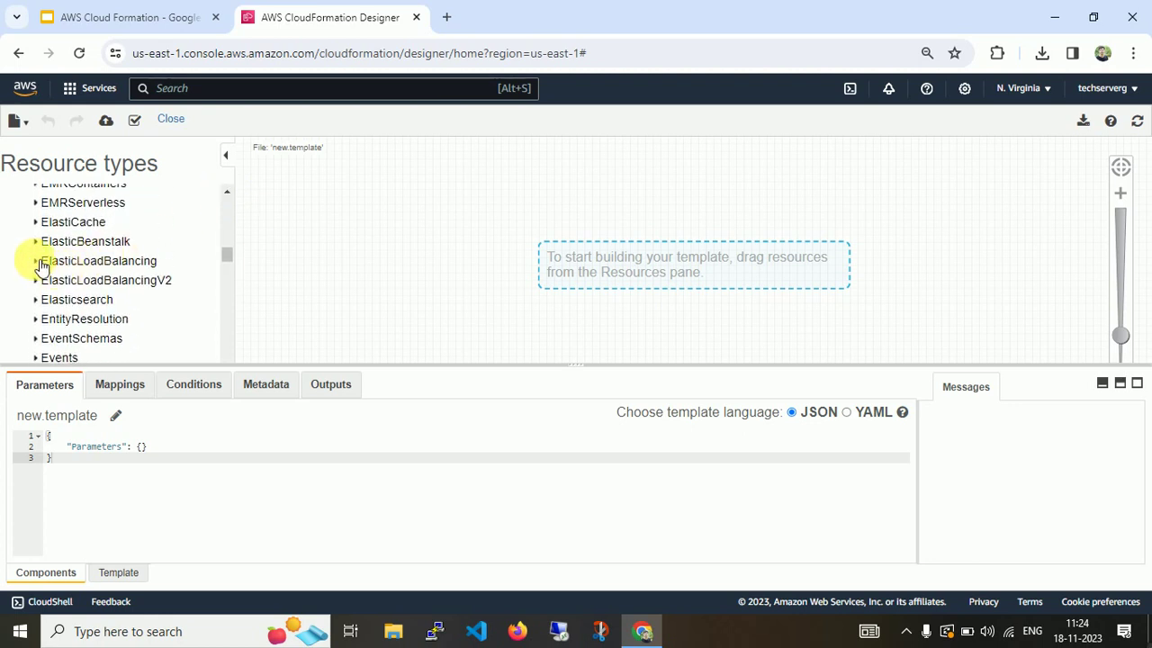
pyautogui.moveTo(227, 196); pyautogui.dragTo(227, 198)
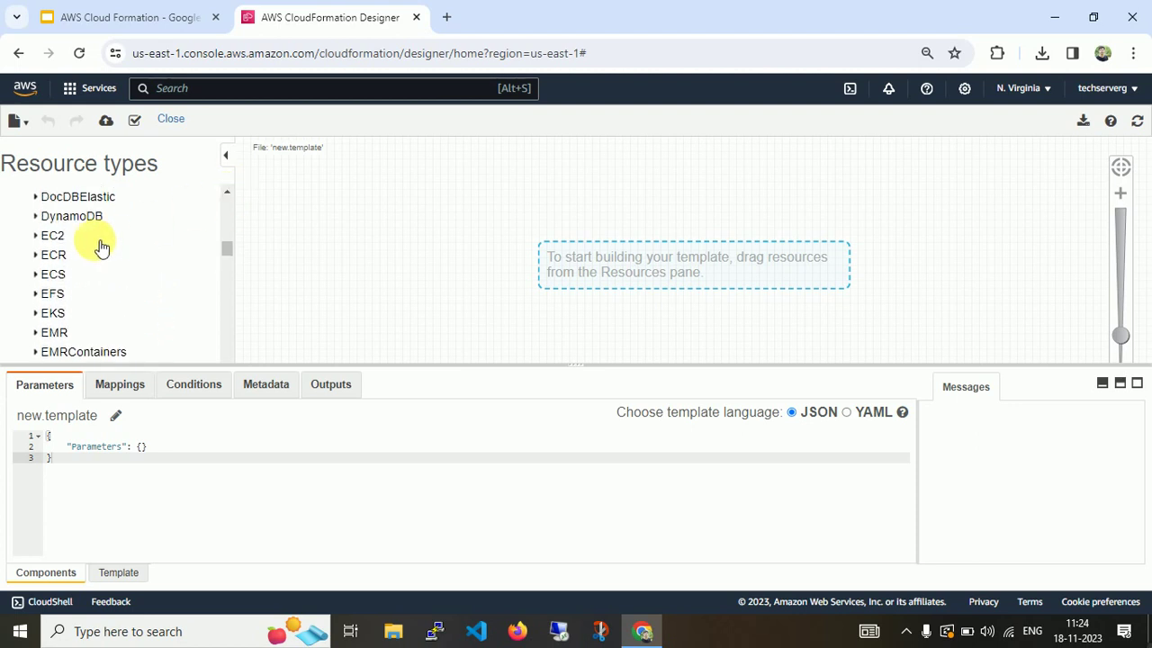
# Expand the EC2 resource types and add an Instance resource (EC2I59UUK) to the canvas.
pyautogui.click(41, 236)
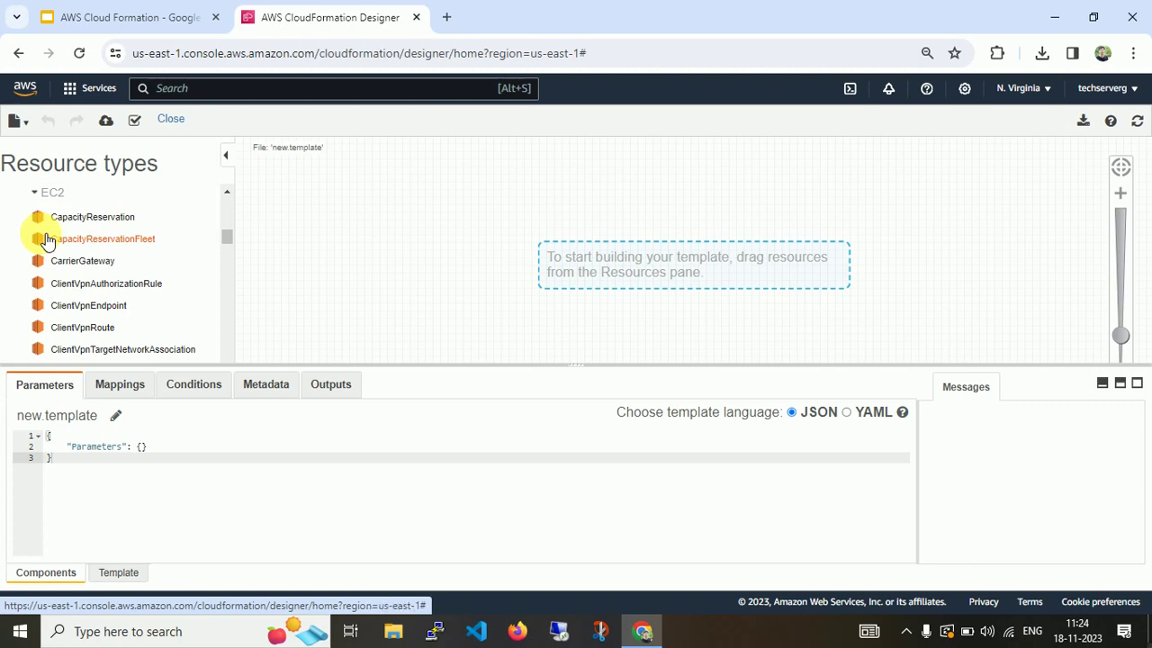
pyautogui.moveTo(223, 237); pyautogui.dragTo(225, 243)
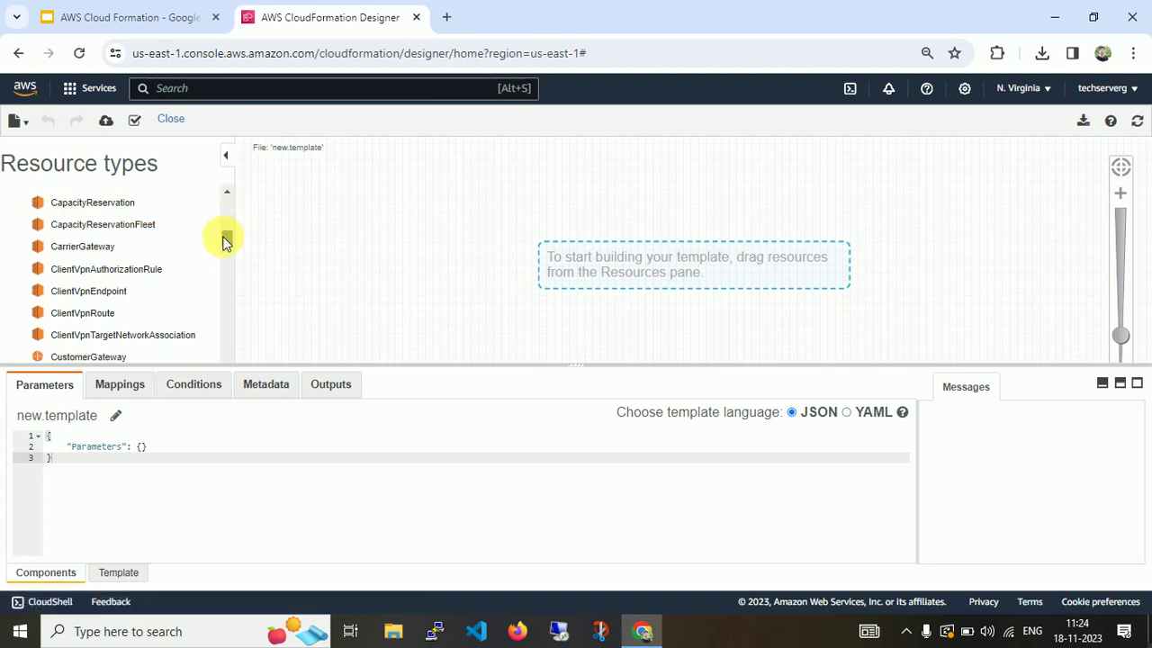
pyautogui.scroll(-1, 225, 243)
pyautogui.scroll(-1, 224, 243)
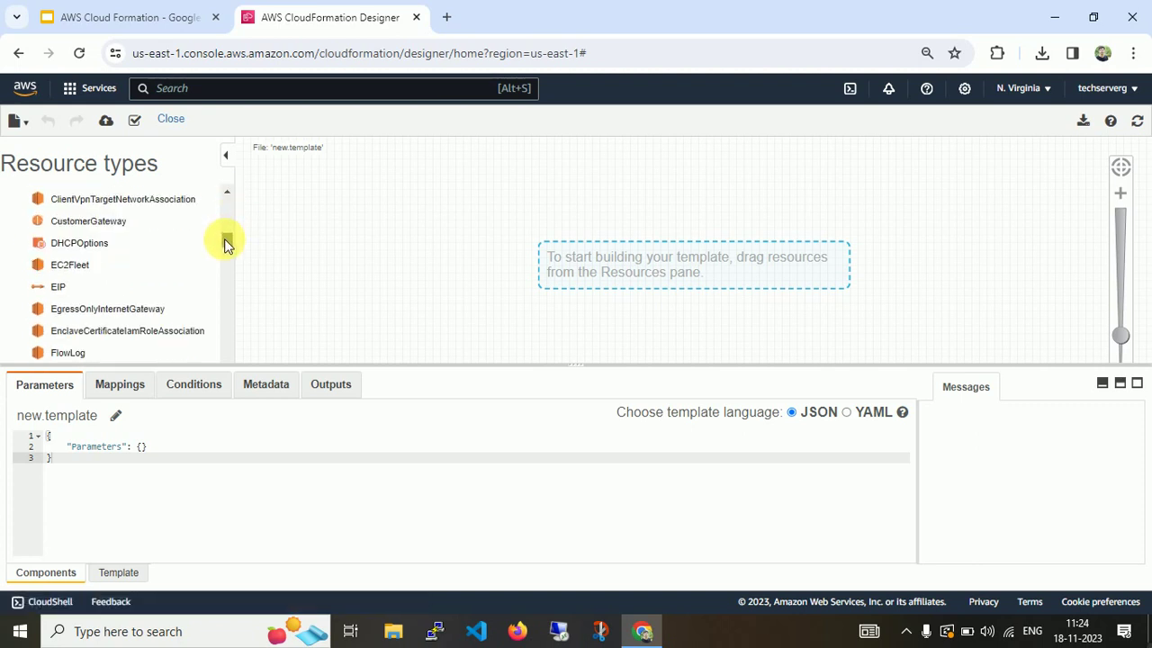
pyautogui.scroll(-1, 225, 243)
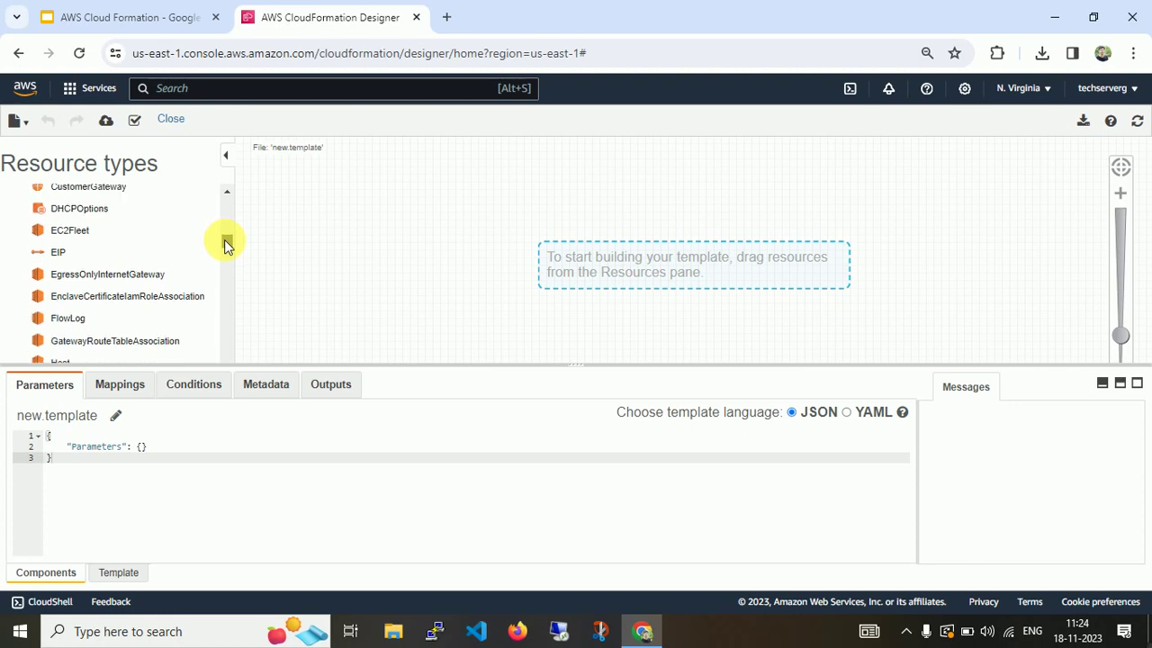
pyautogui.scroll(-5, 225, 243)
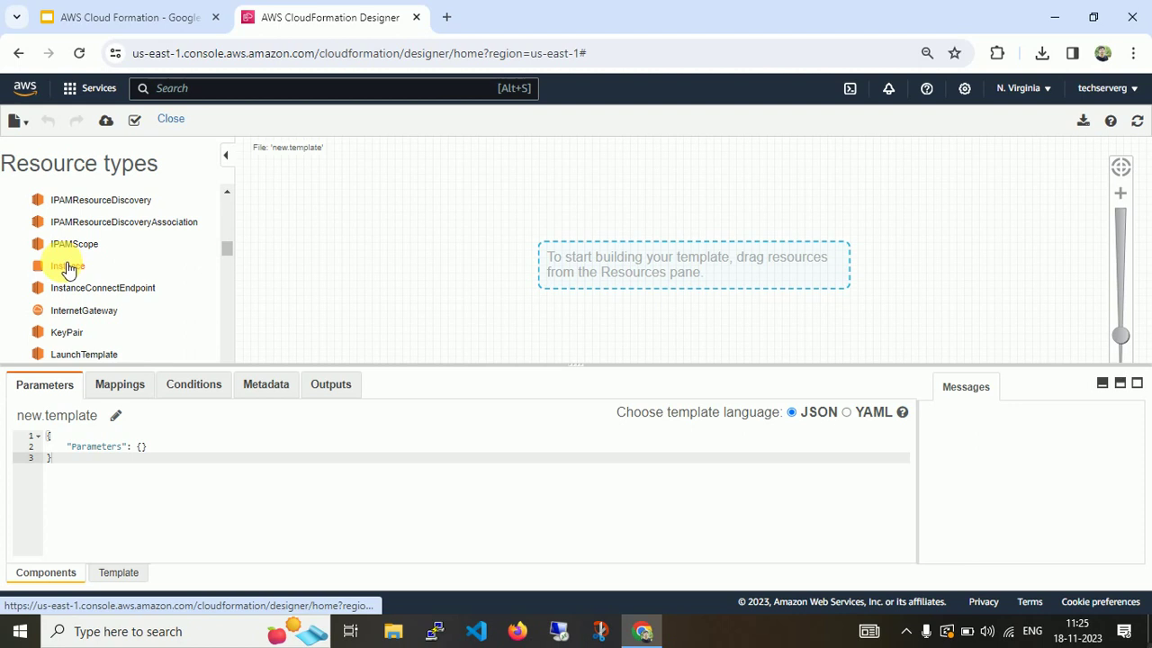
pyautogui.moveTo(67, 268); pyautogui.dragTo(515, 223)
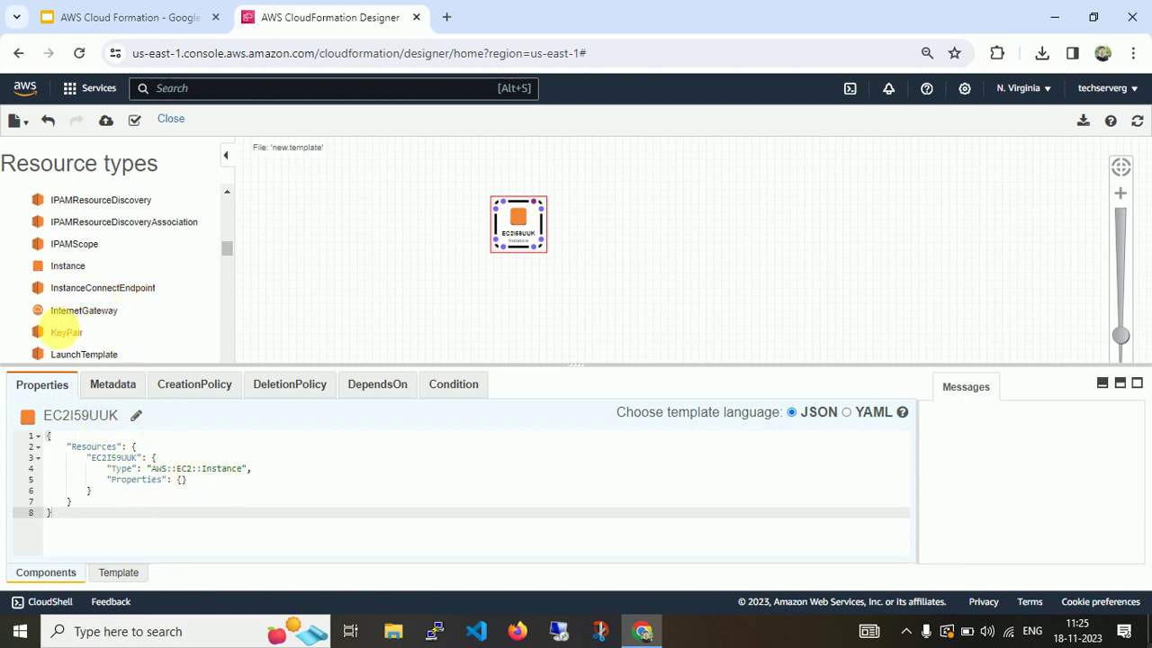
# Add an EC2 KeyPair resource below the Instance, then close the Designer.
pyautogui.moveTo(63, 332); pyautogui.dragTo(417, 299)
pyautogui.moveTo(509, 288); pyautogui.dragTo(510, 290)
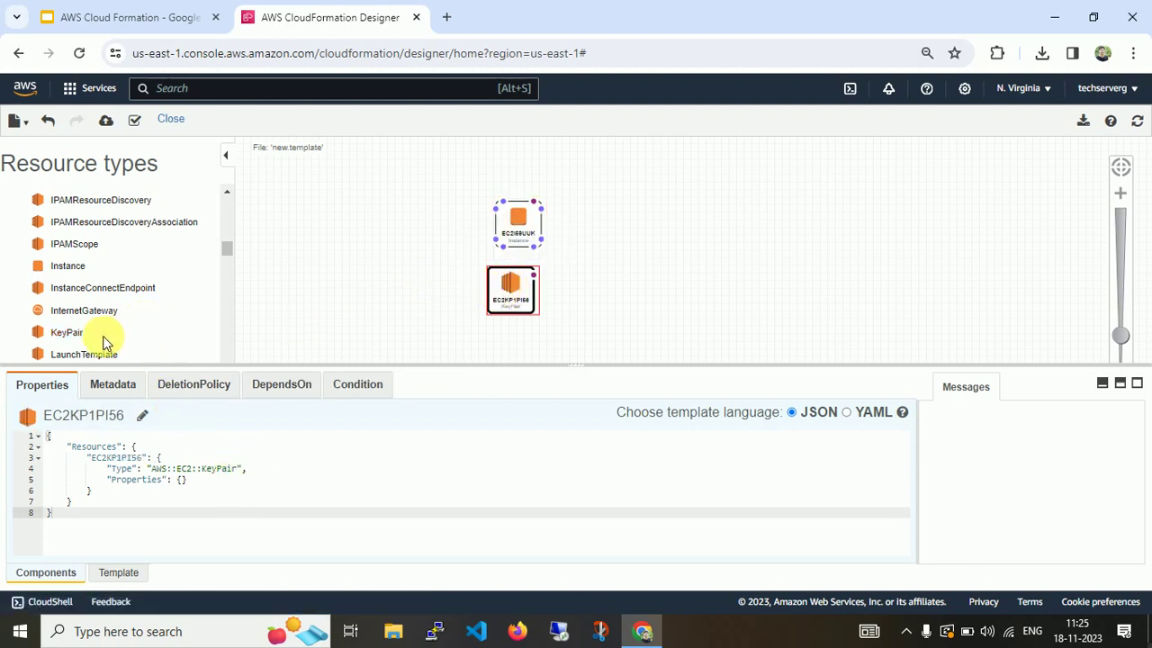
pyautogui.scroll(-2, 230, 250)
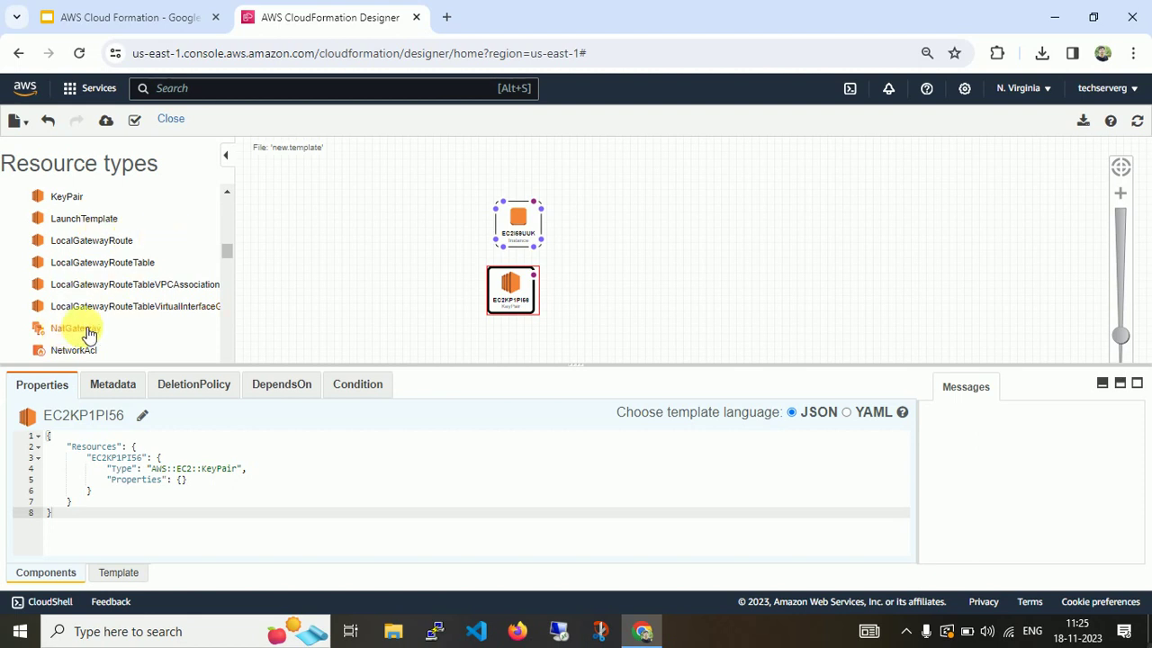
pyautogui.scroll(-1, 227, 256)
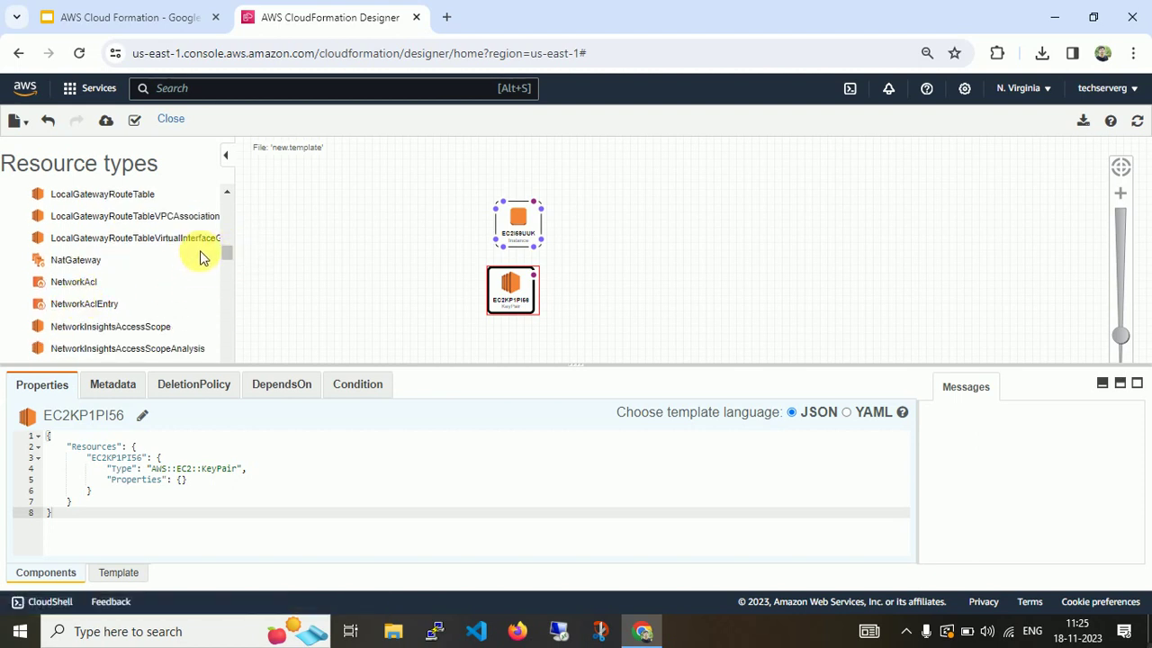
pyautogui.click(171, 119)
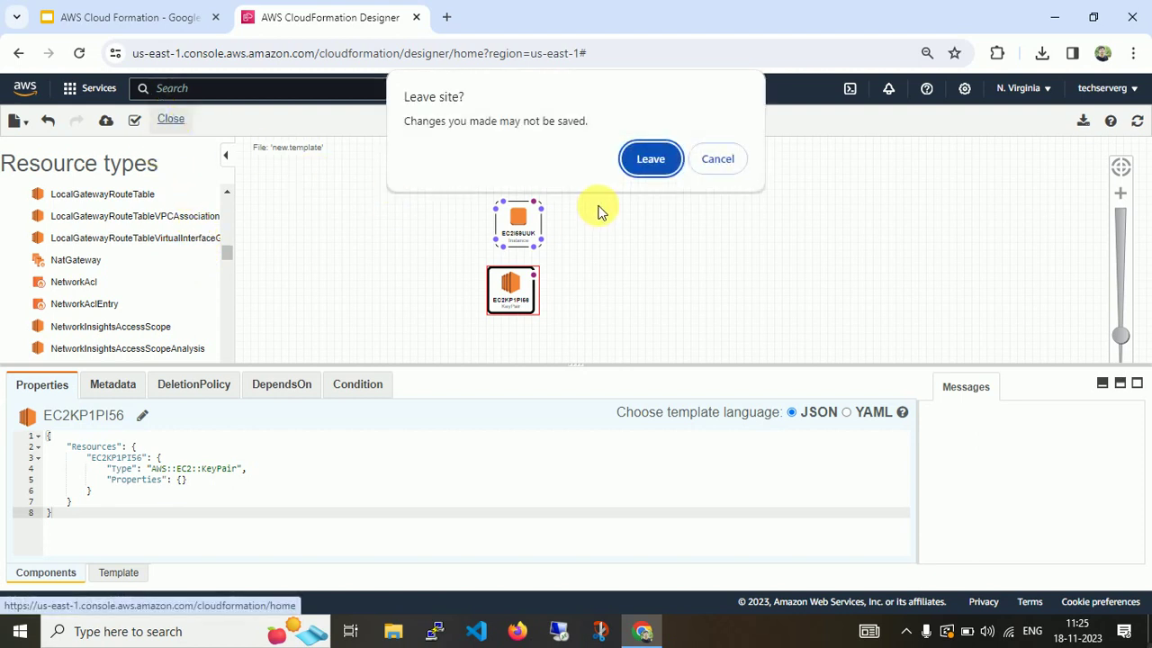
# Leave Designer without saving and start a new stack with new resources.
pyautogui.click(648, 159)
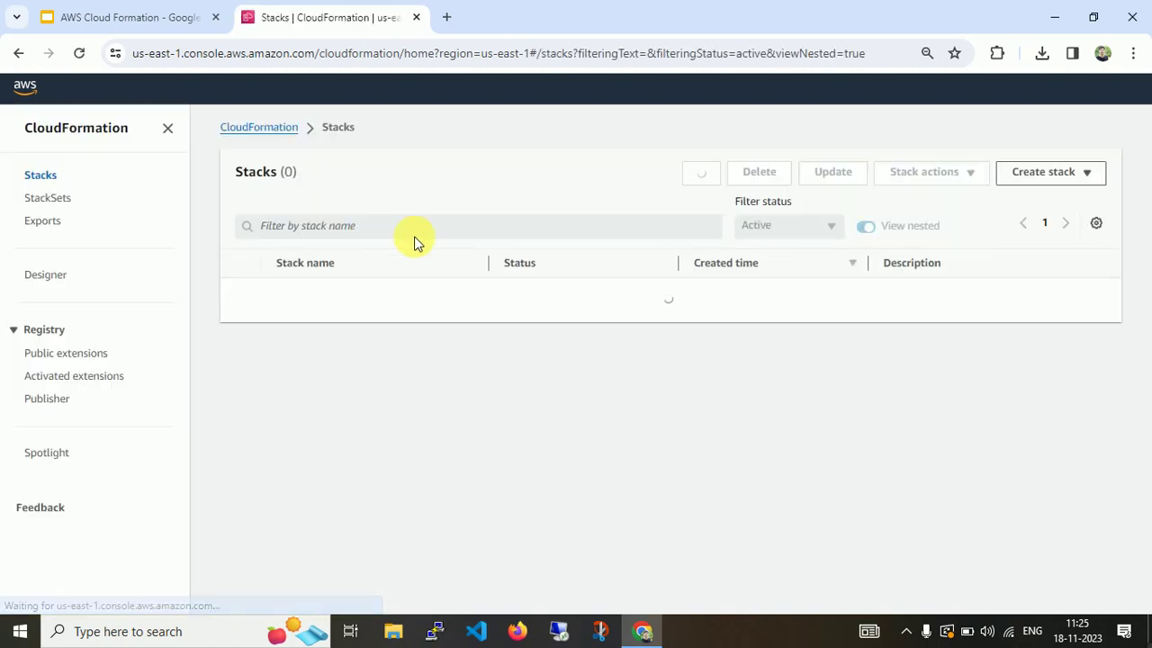
pyautogui.click(1035, 179)
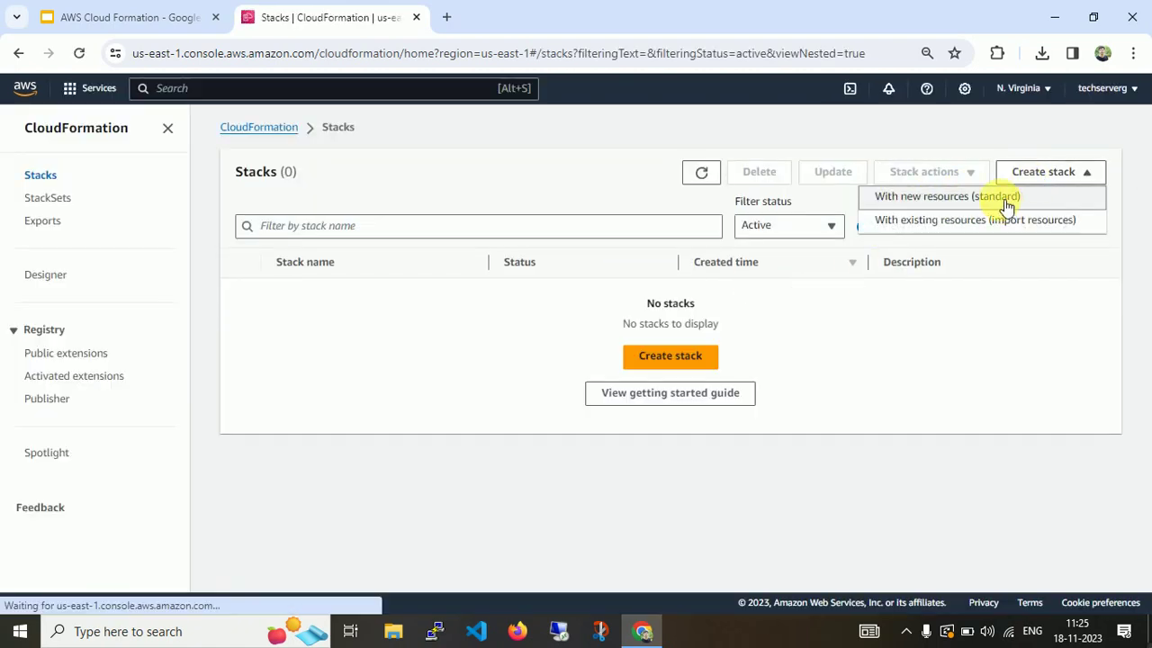
pyautogui.click(673, 357)
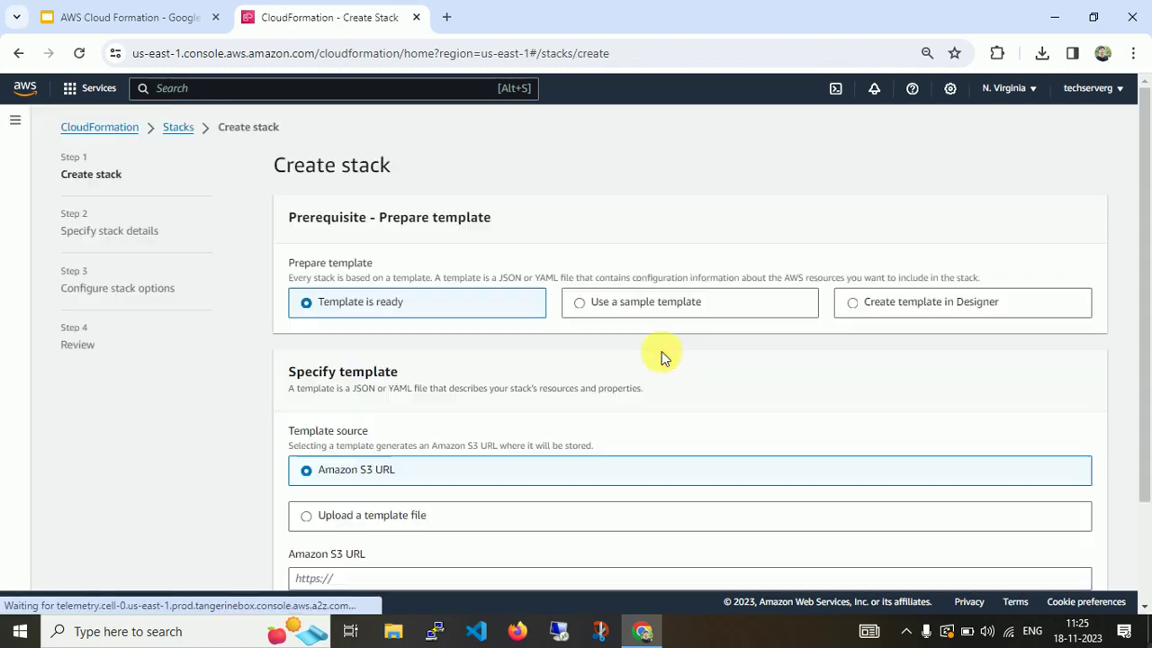
# Pick the WordPress blog sample template, select its S3 URL, and open it in Designer.
pyautogui.click(688, 304)
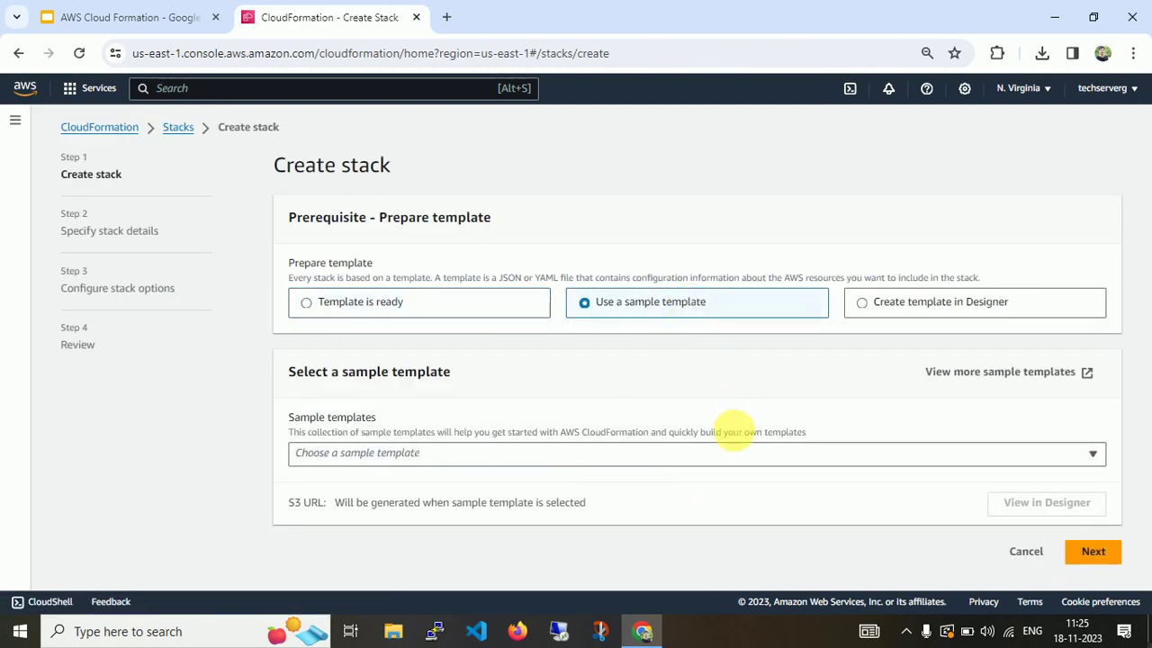
pyautogui.click(733, 454)
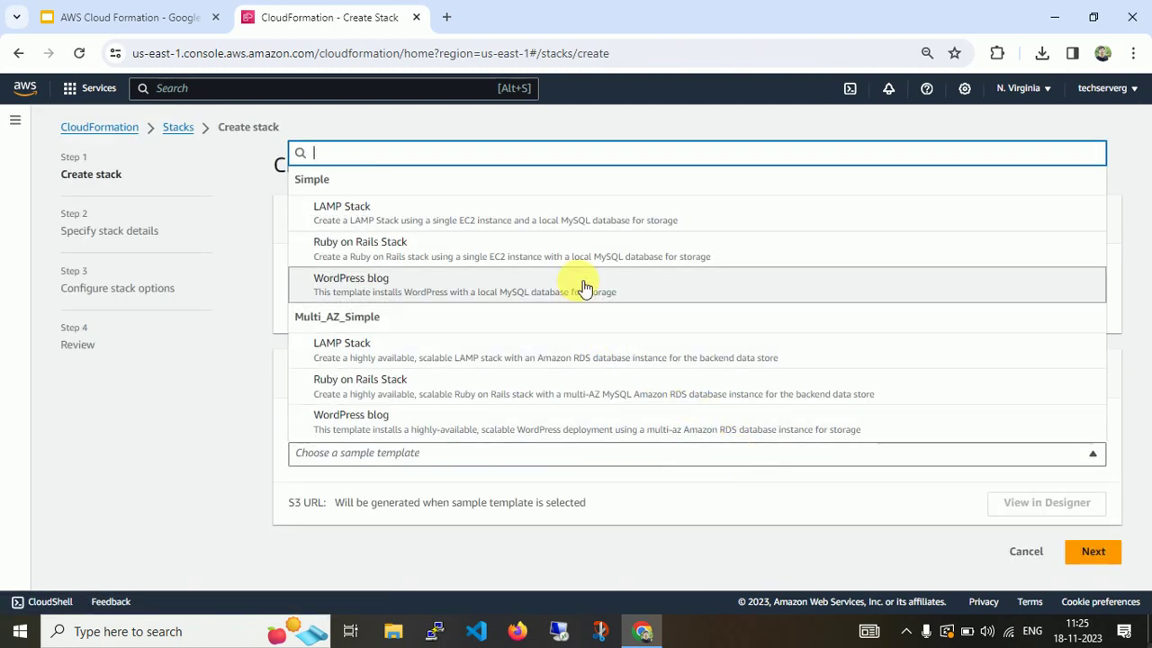
pyautogui.click(578, 282)
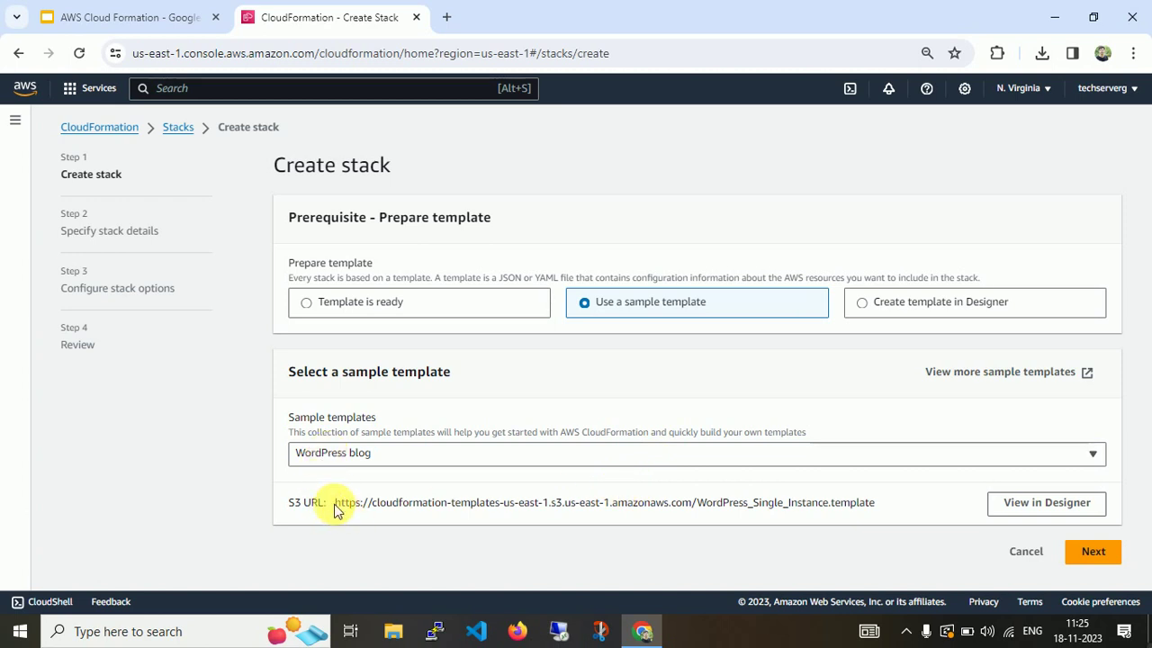
pyautogui.moveTo(335, 504); pyautogui.dragTo(880, 504)
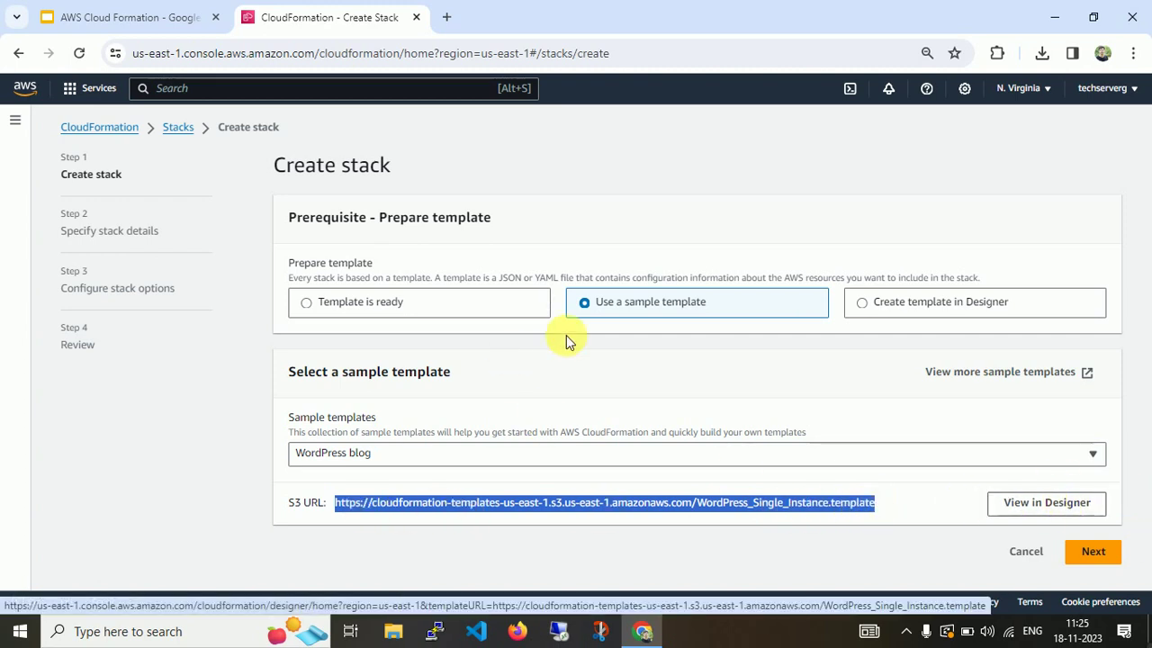
pyautogui.click(1077, 509)
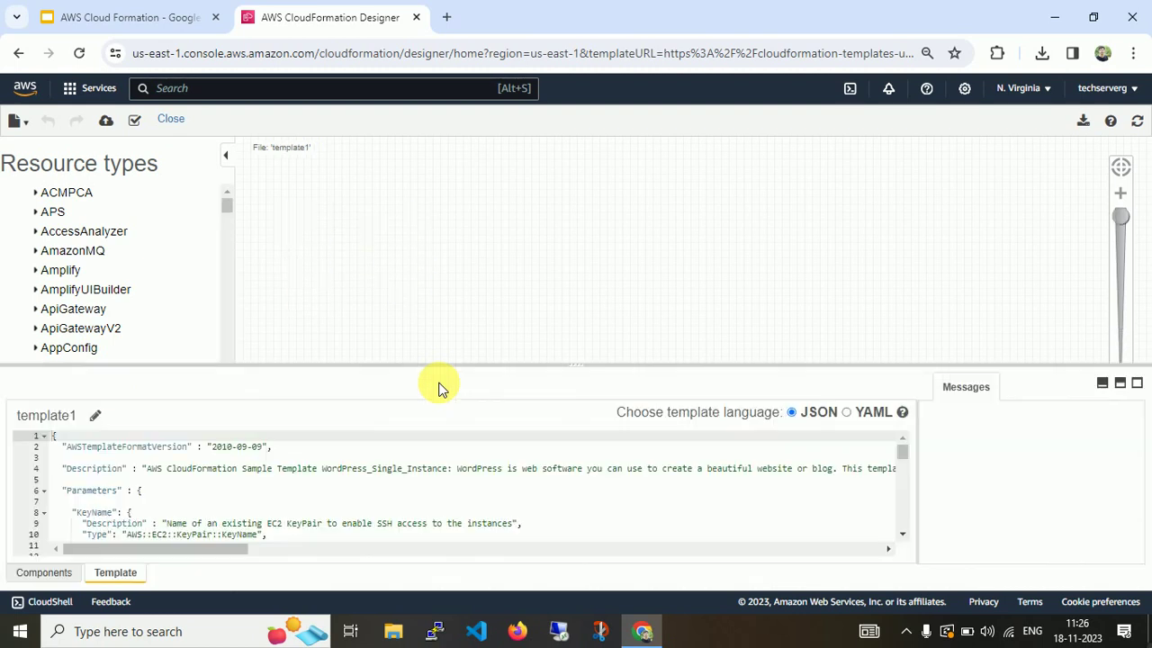
# Collapse the template editor and zoom the design canvas fully out.
pyautogui.scroll(-5, 701, 257)
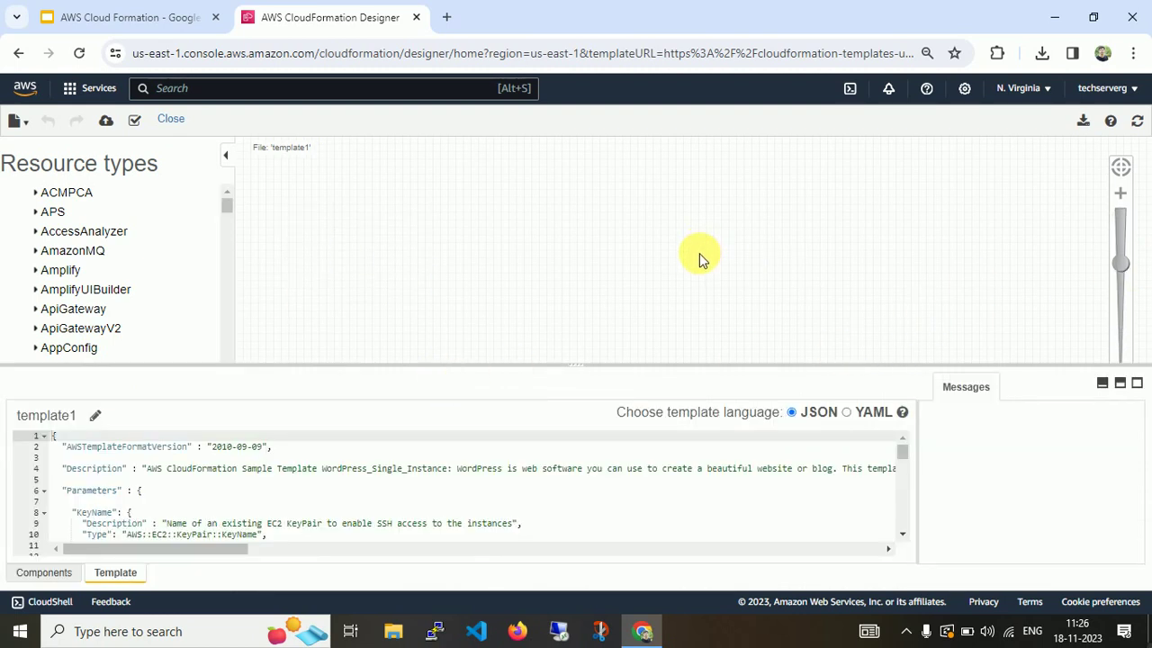
pyautogui.scroll(2, 701, 261)
pyautogui.scroll(-4, 702, 265)
pyautogui.moveTo(573, 364); pyautogui.dragTo(590, 556)
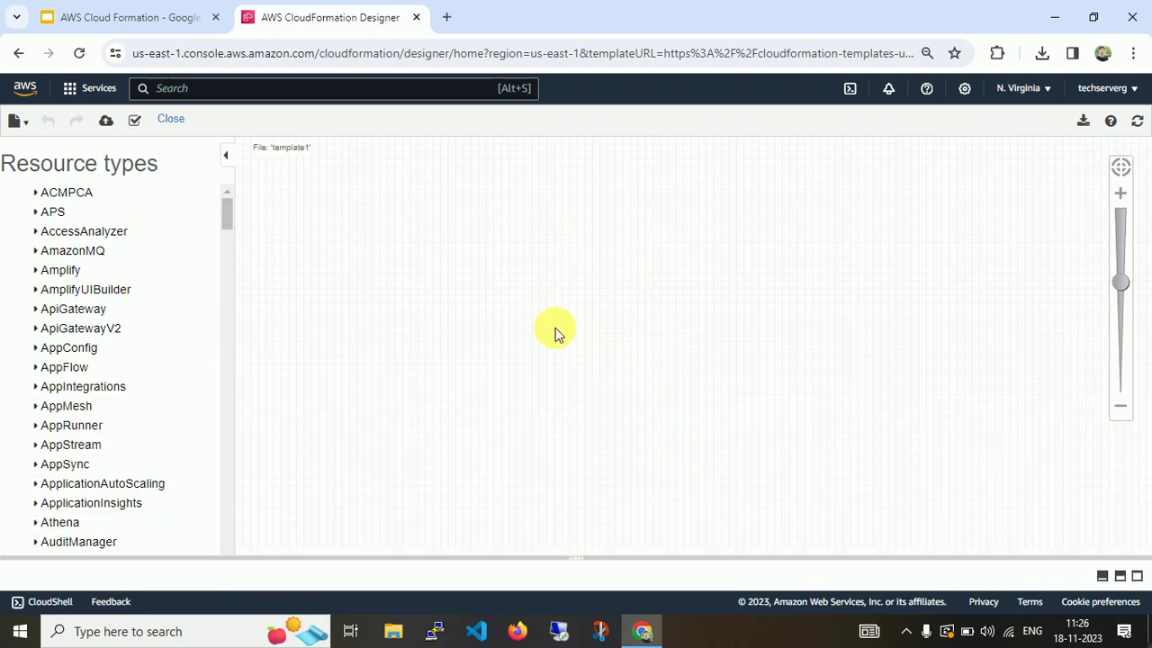
pyautogui.scroll(-3, 555, 334)
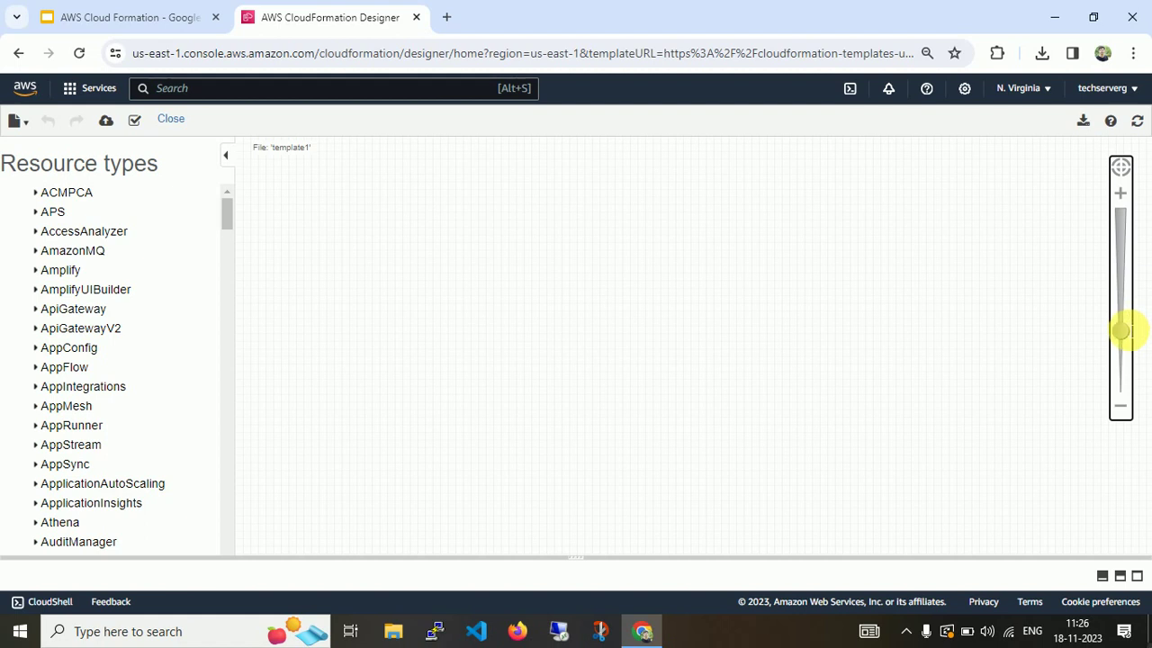
pyautogui.moveTo(1123, 322); pyautogui.dragTo(1124, 220)
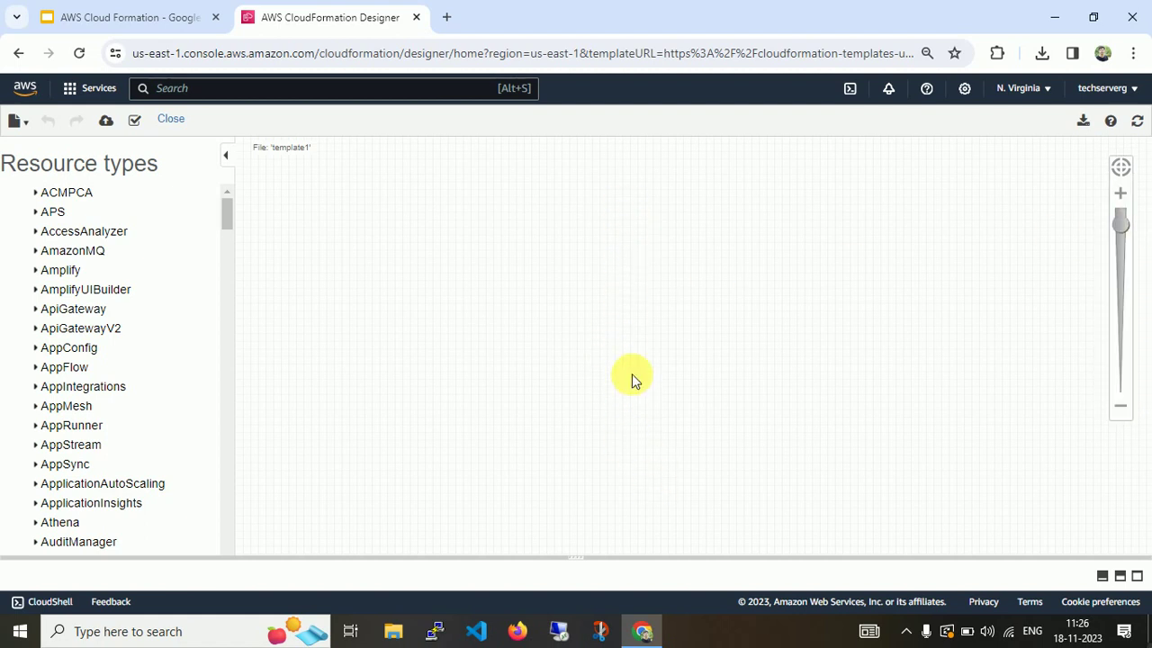
pyautogui.scroll(-5, 632, 374)
pyautogui.scroll(1, 633, 374)
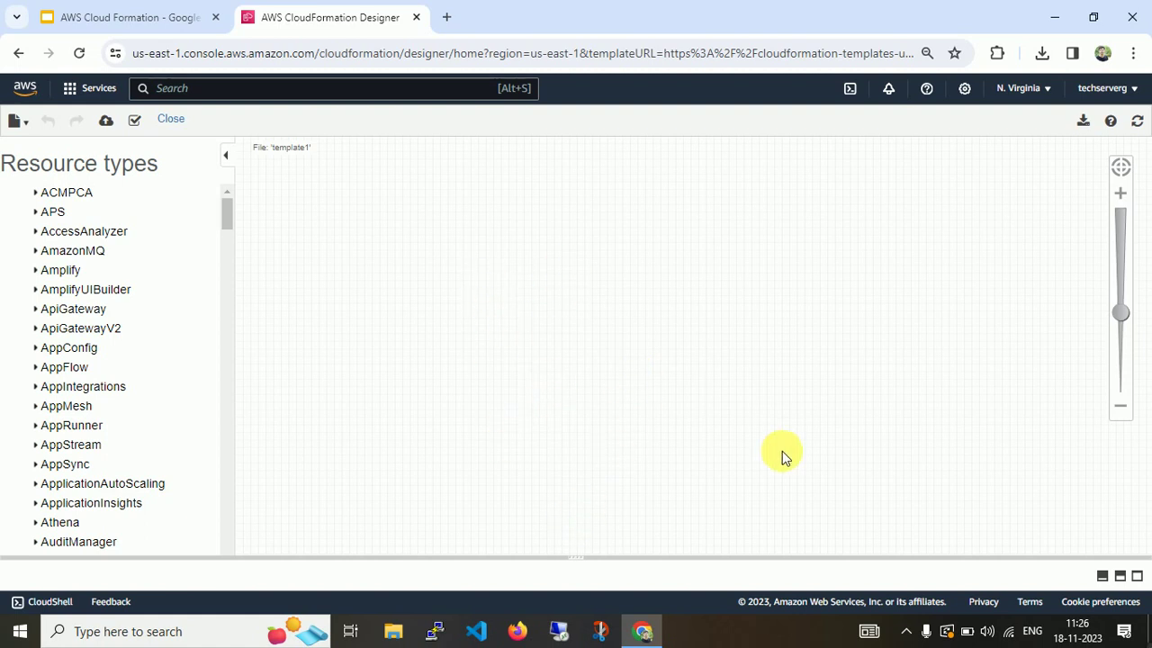
# Zoom to the diagram and pull the WebServerSecurityGroup and WebServer nodes apart.
pyautogui.moveTo(1120, 298); pyautogui.dragTo(1122, 384)
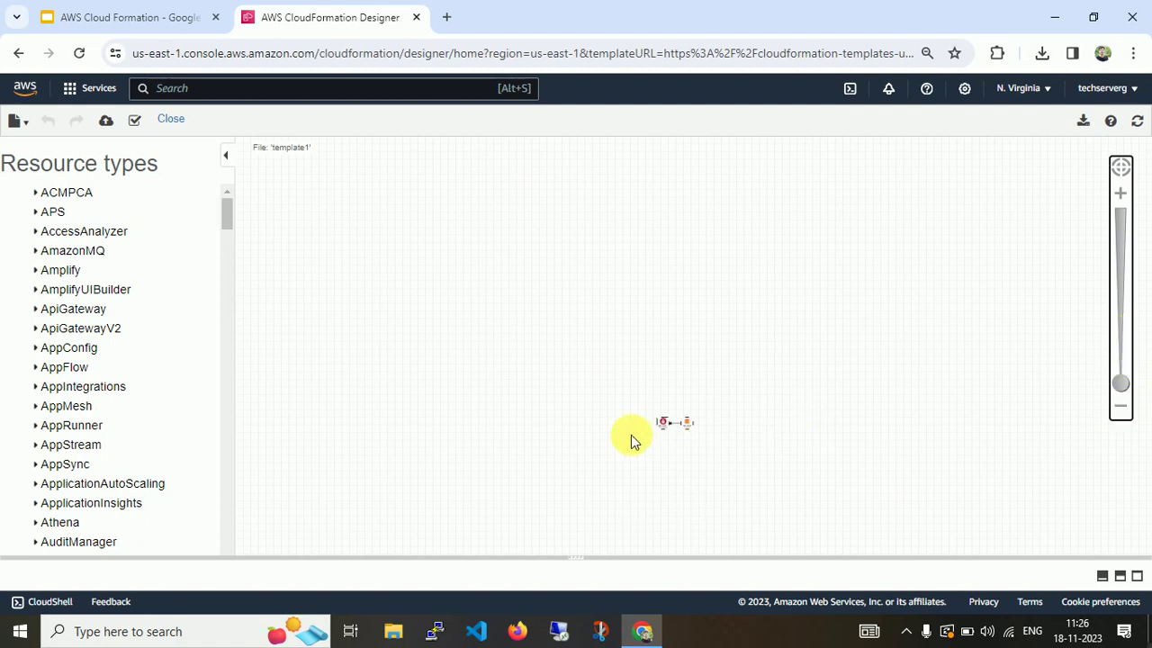
pyautogui.scroll(3, 665, 428)
pyautogui.scroll(1, 662, 435)
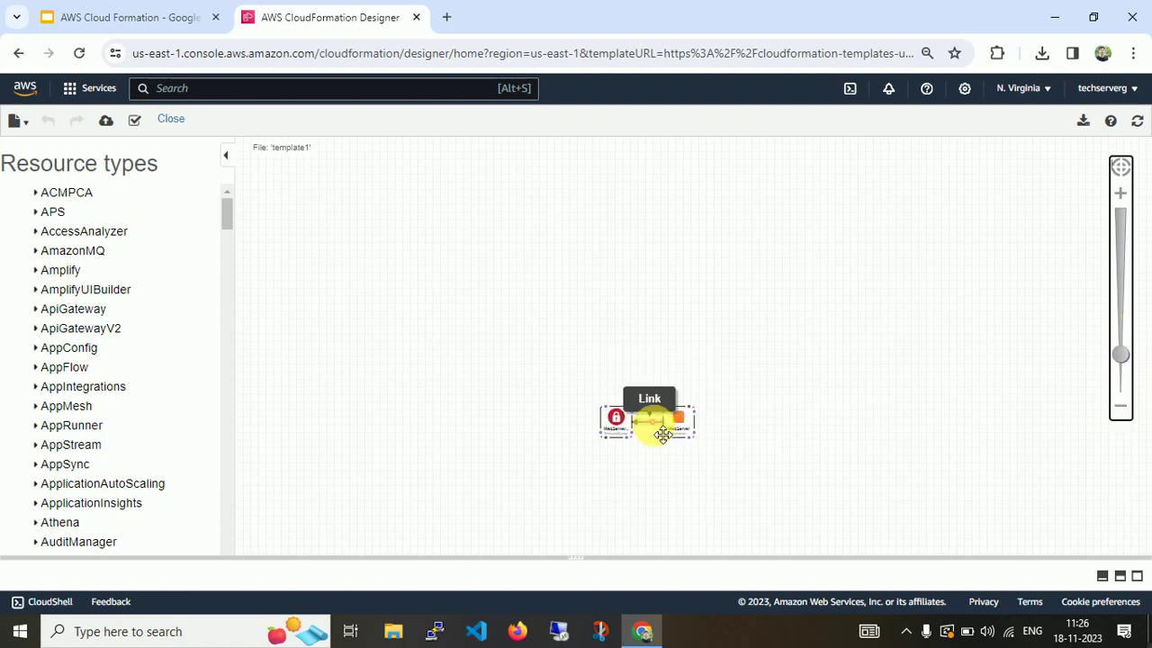
pyautogui.scroll(-2, 662, 434)
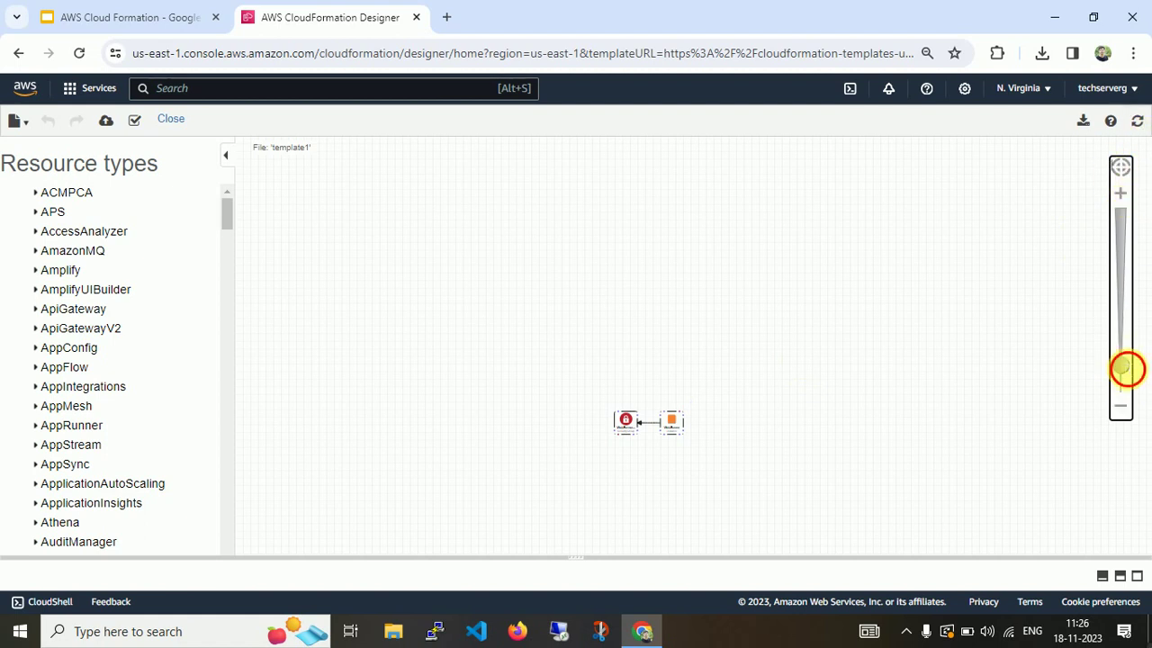
pyautogui.moveTo(1120, 364); pyautogui.dragTo(1120, 352)
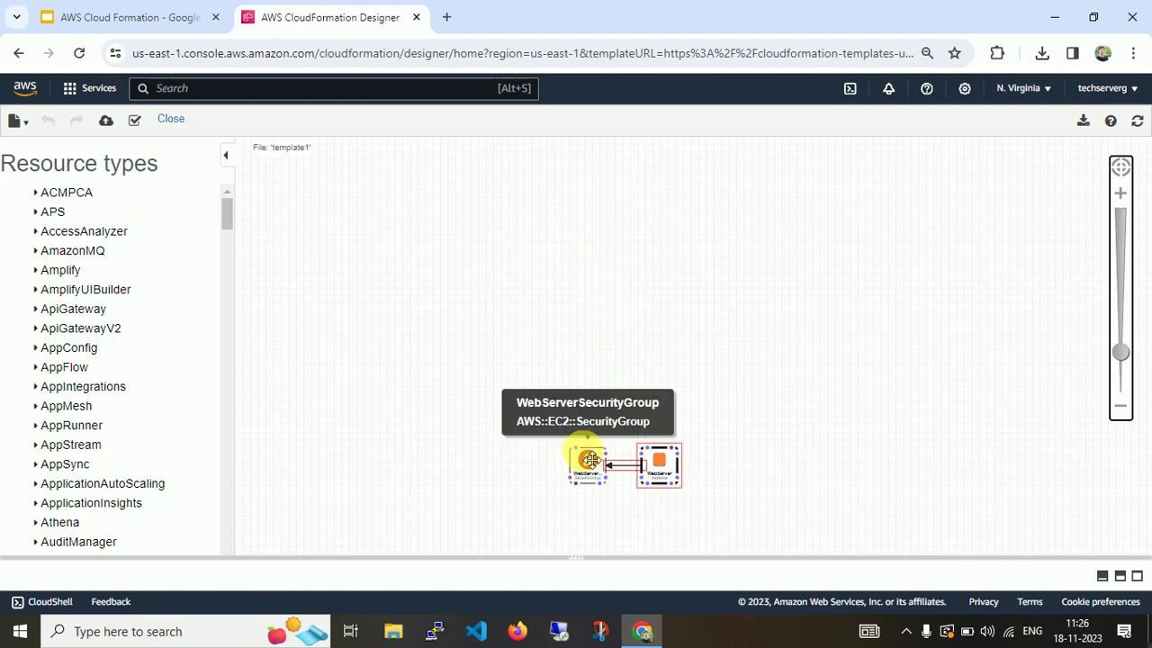
pyautogui.moveTo(586, 459); pyautogui.dragTo(564, 285)
pyautogui.moveTo(502, 184); pyautogui.dragTo(472, 240)
pyautogui.moveTo(664, 466); pyautogui.dragTo(655, 261)
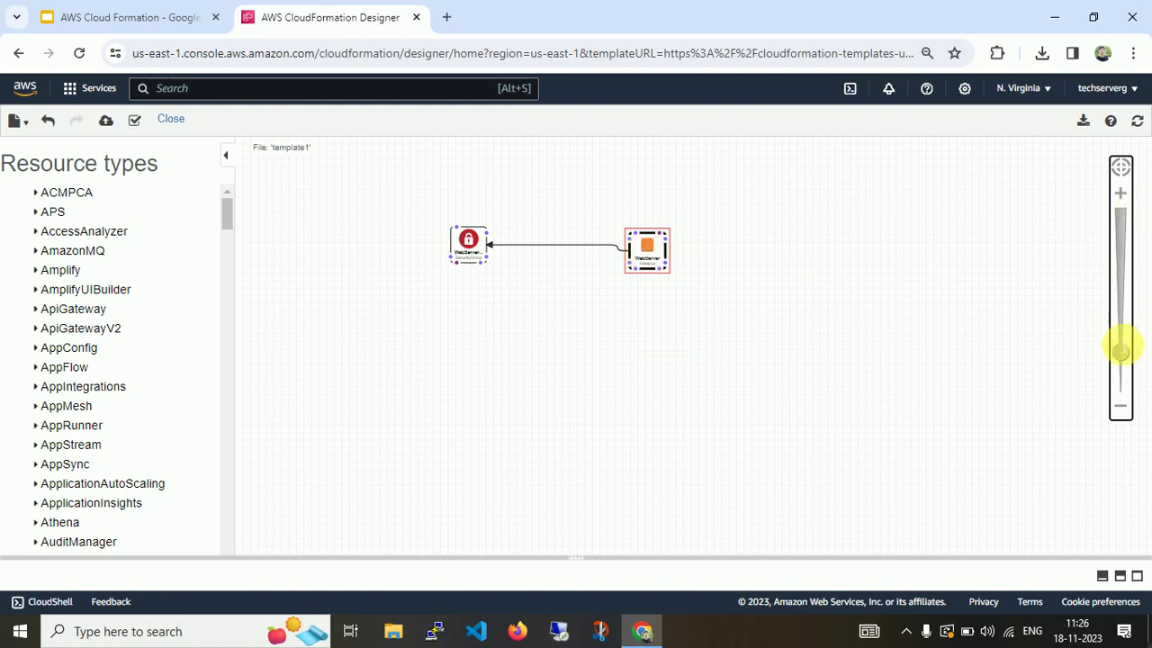
# Zoom further in, centre the diagram with both nodes level, and restore the template editor.
pyautogui.moveTo(1121, 351); pyautogui.dragTo(1121, 309)
pyautogui.moveTo(535, 296); pyautogui.dragTo(608, 450)
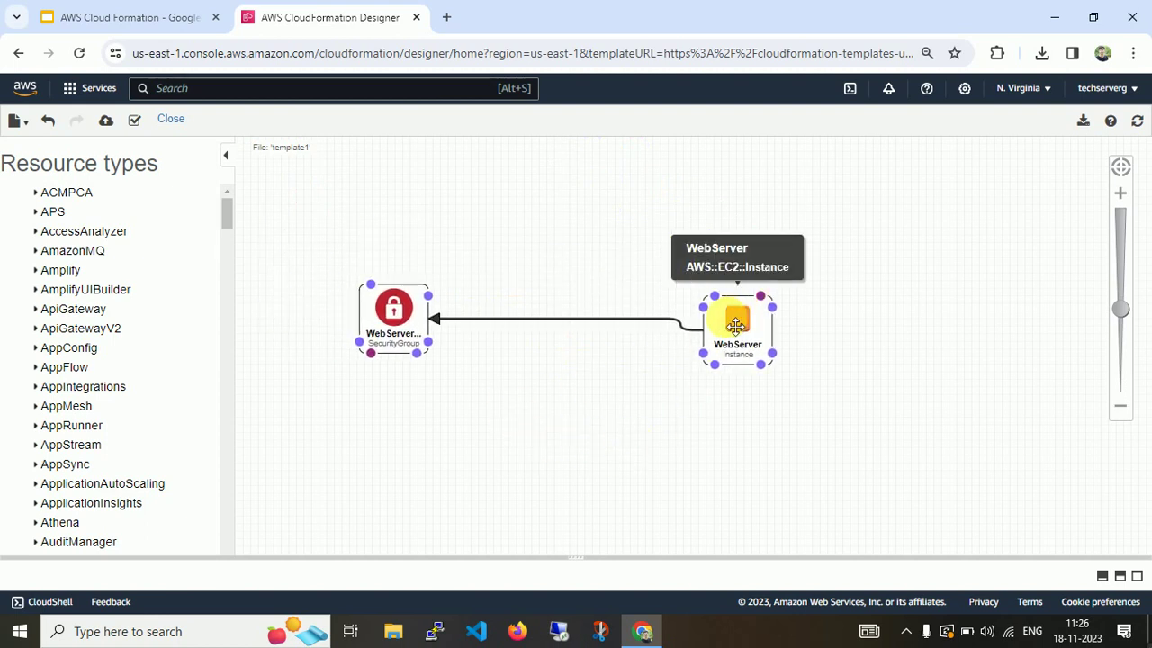
pyautogui.moveTo(737, 316)
pyautogui.mouseDown()
pyautogui.moveTo(716, 298)
pyautogui.moveTo(726, 318)
pyautogui.mouseUp()
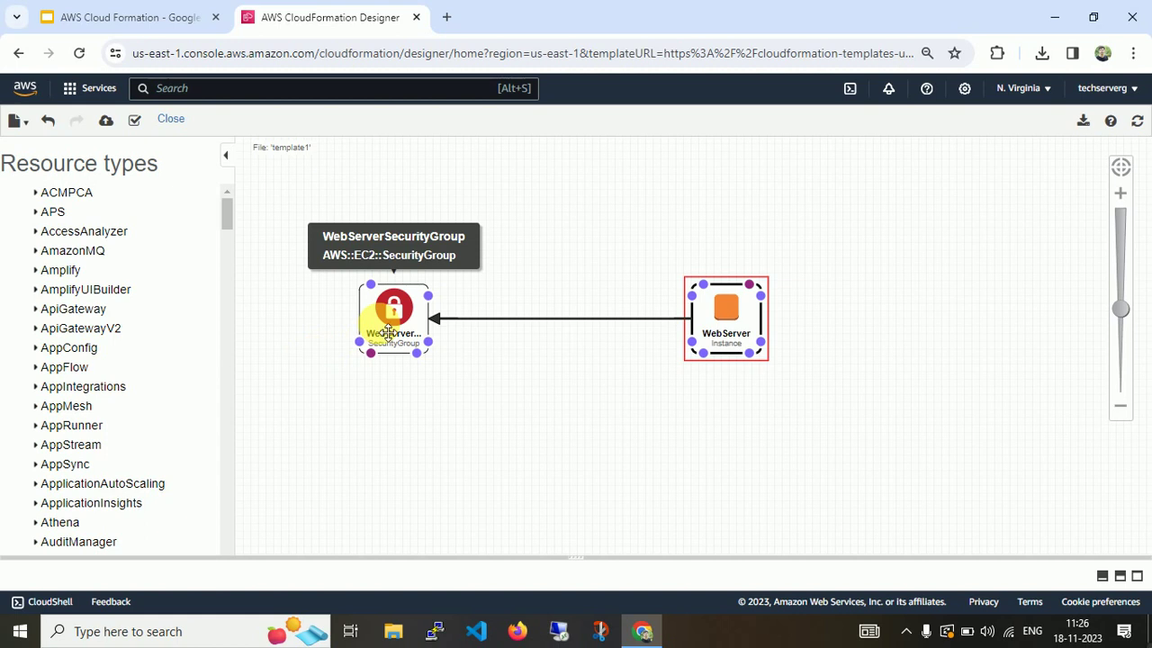
pyautogui.moveTo(582, 555); pyautogui.dragTo(593, 389)
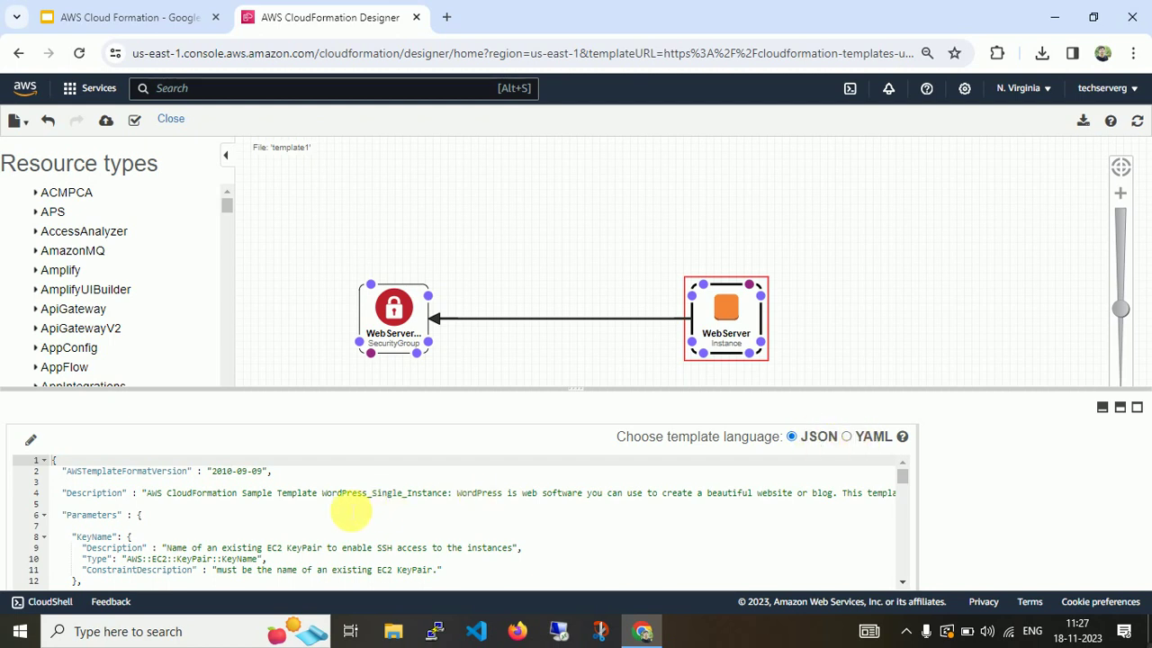
# Convert the template to YAML, select all of it, and bring Visual Studio Code forward.
pyautogui.click(846, 439)
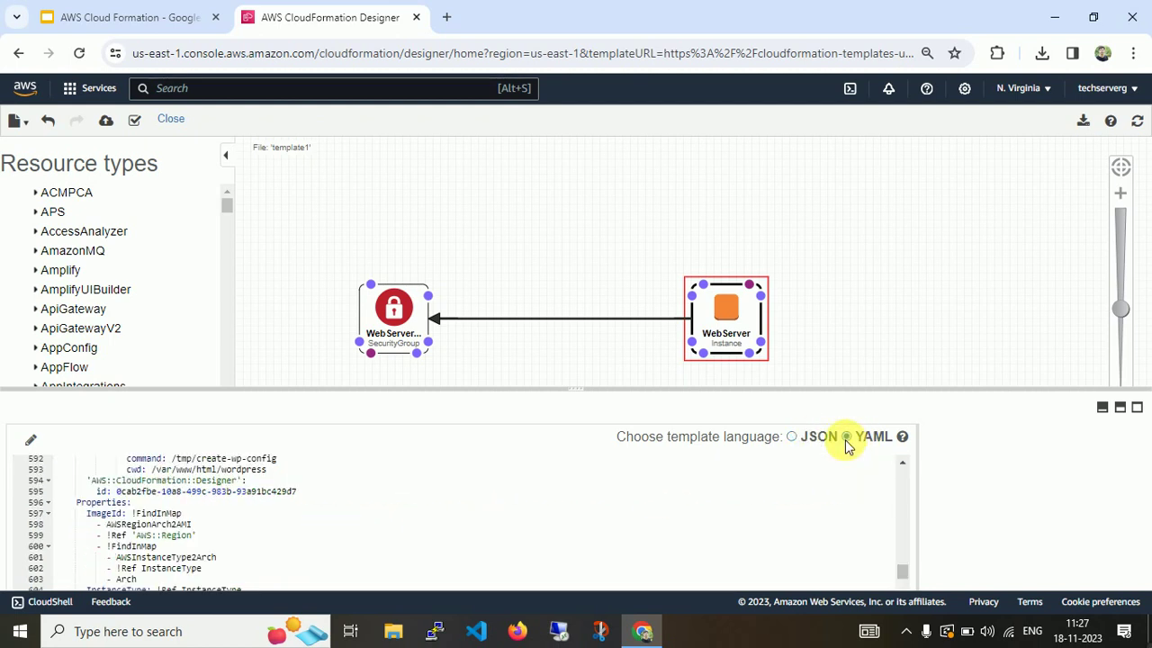
pyautogui.click(253, 571)
pyautogui.hotkey('ctrl', 'a')
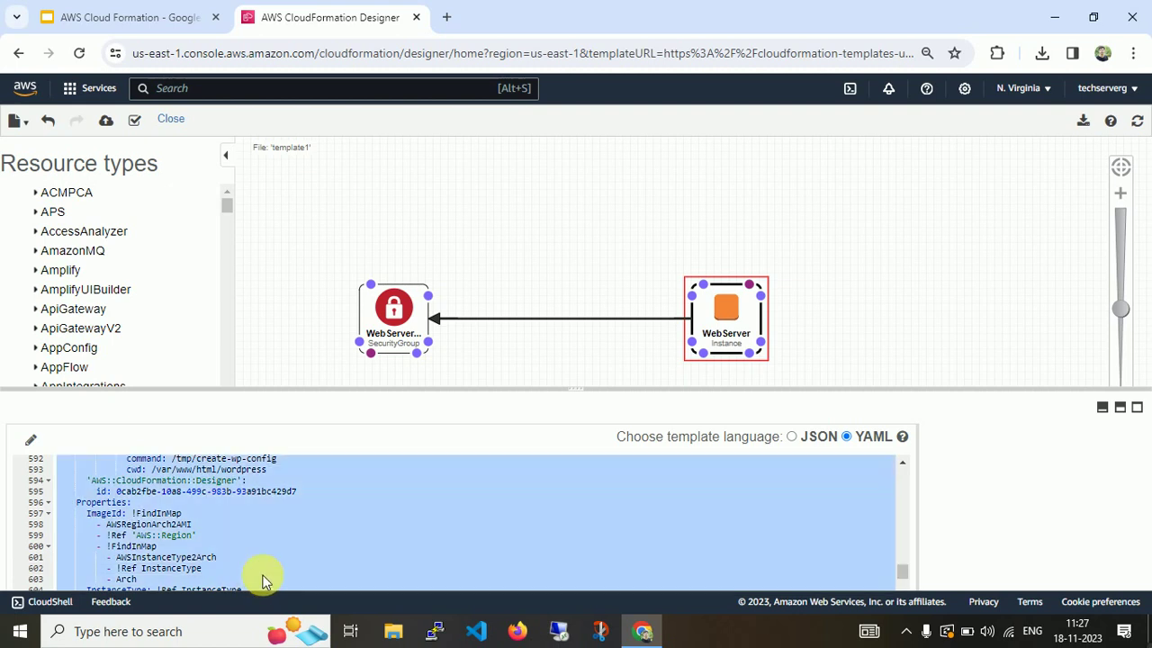
pyautogui.click(474, 631)
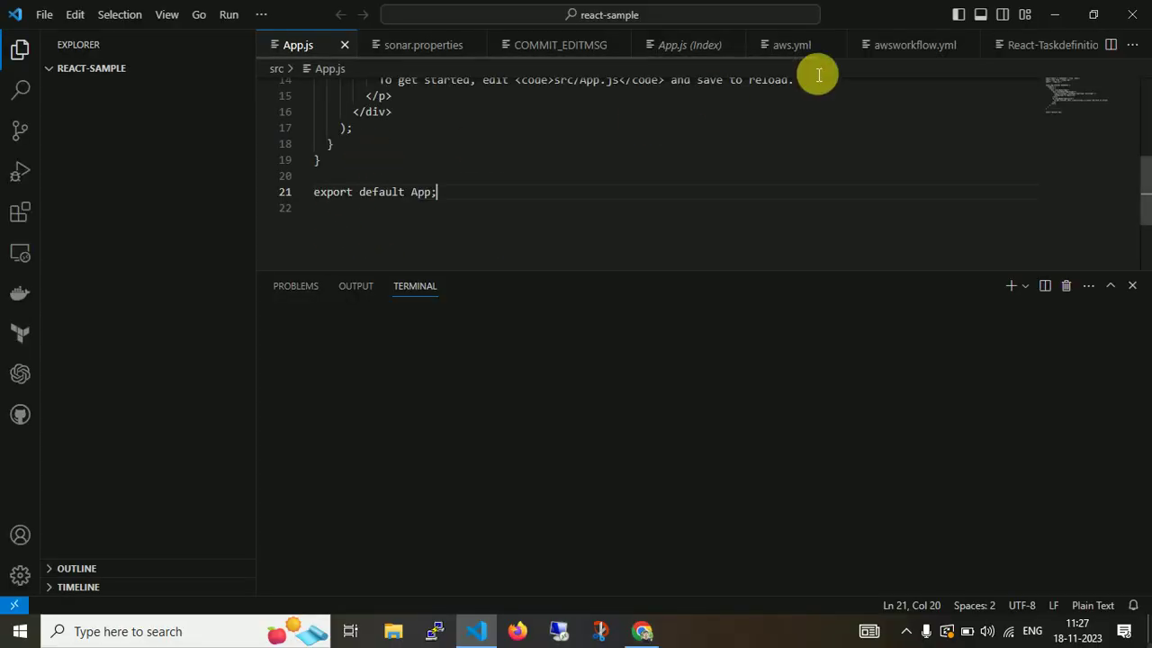
# Switch to aws.yml, collapse the REACT-SAMPLE folder tree, and dismiss the survey notification.
pyautogui.click(797, 44)
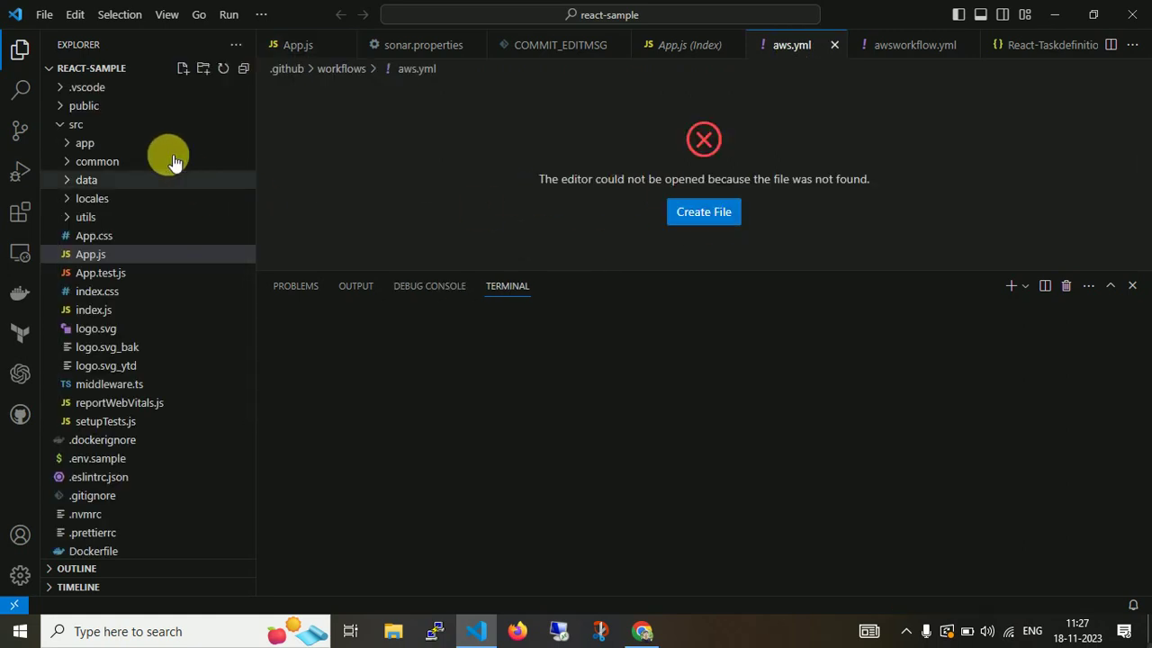
pyautogui.click(47, 68)
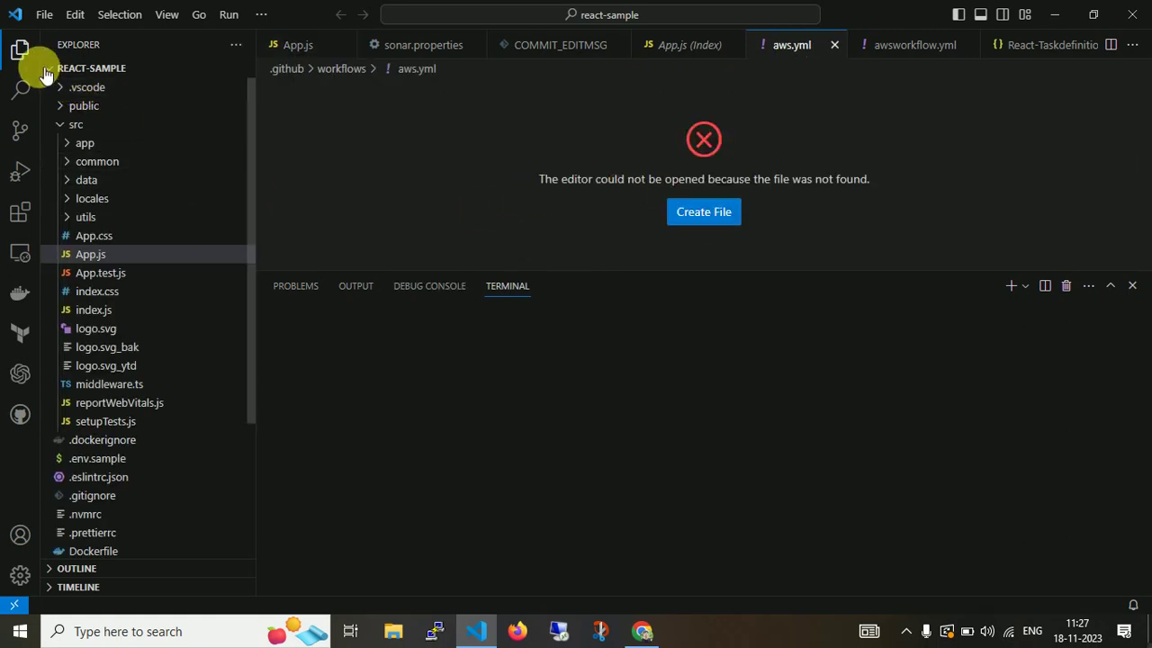
pyautogui.click(45, 15)
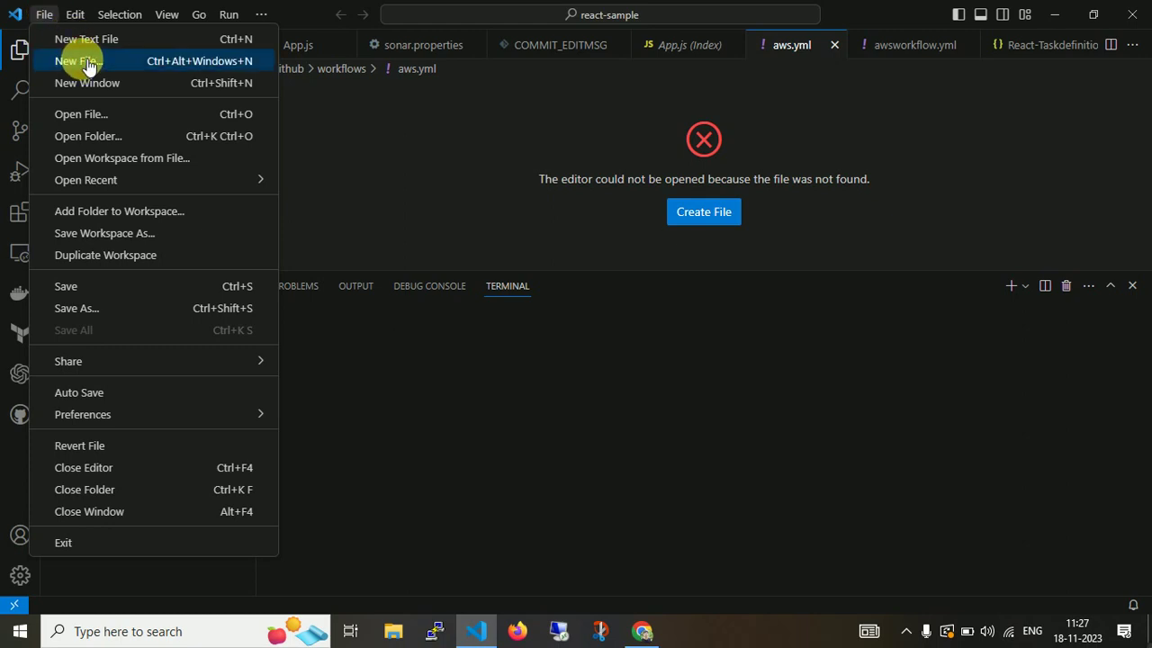
pyautogui.click(519, 208)
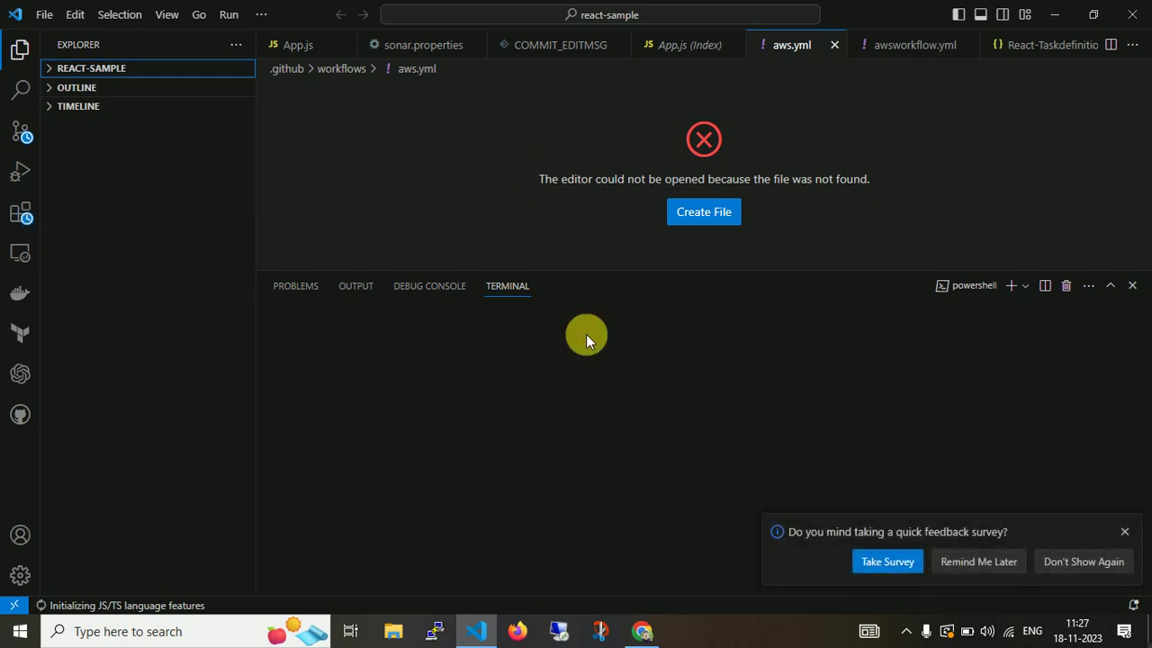
pyautogui.click(1124, 532)
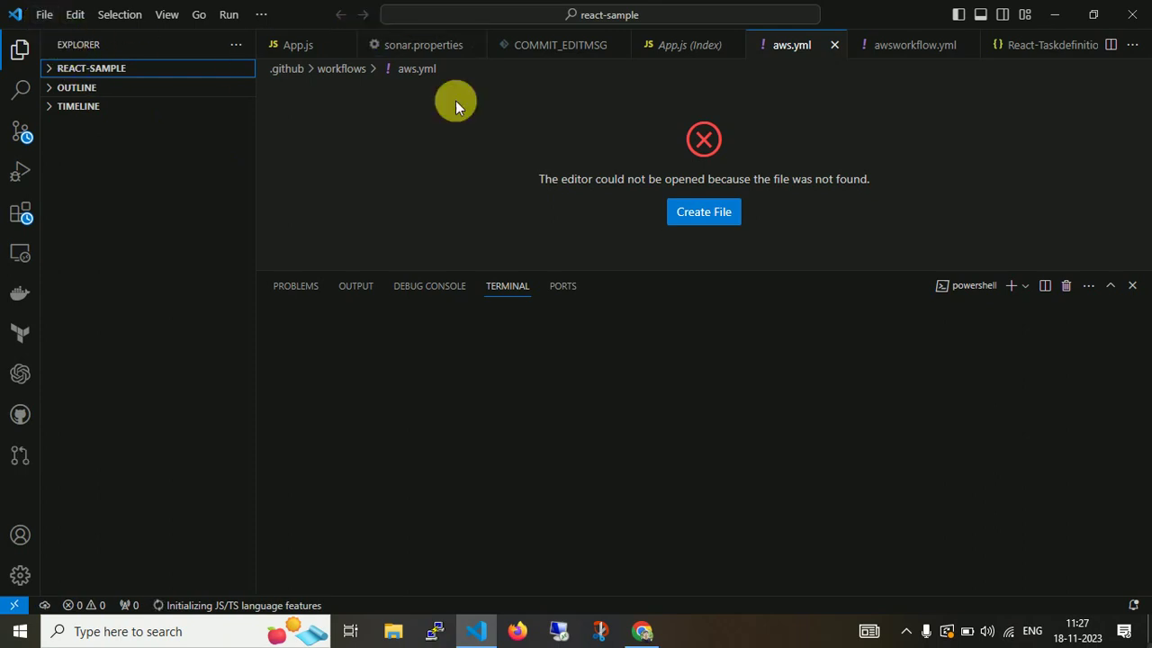
# Create a new file named cloudformation.yaml saved on the Desktop.
pyautogui.click(44, 14)
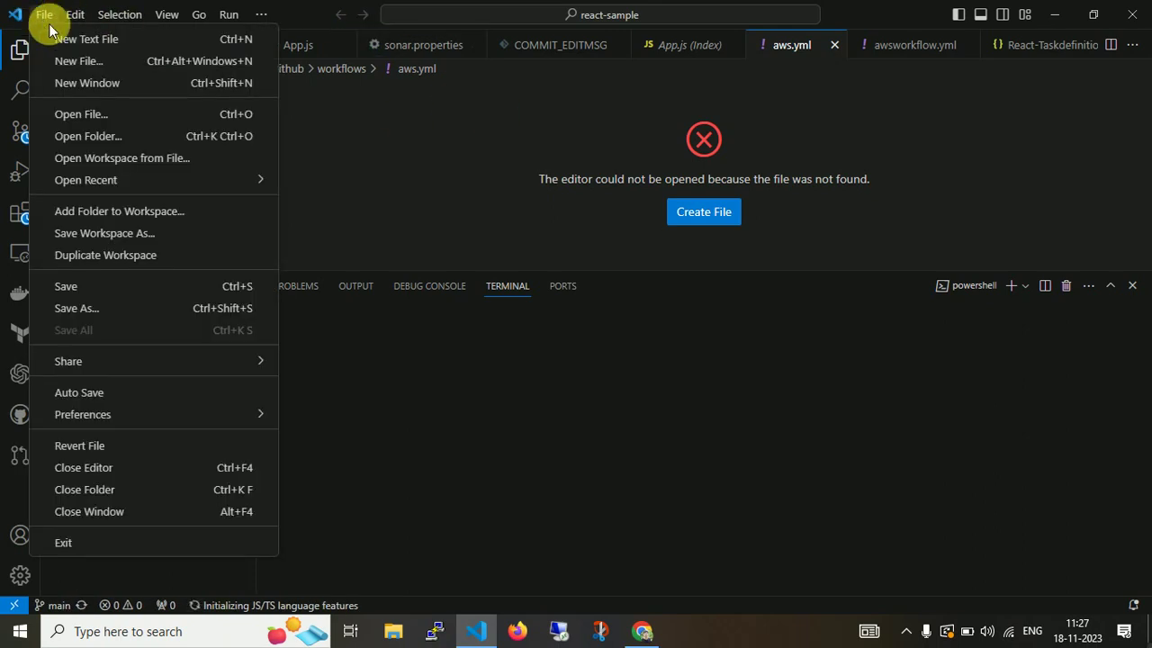
pyautogui.click(70, 63)
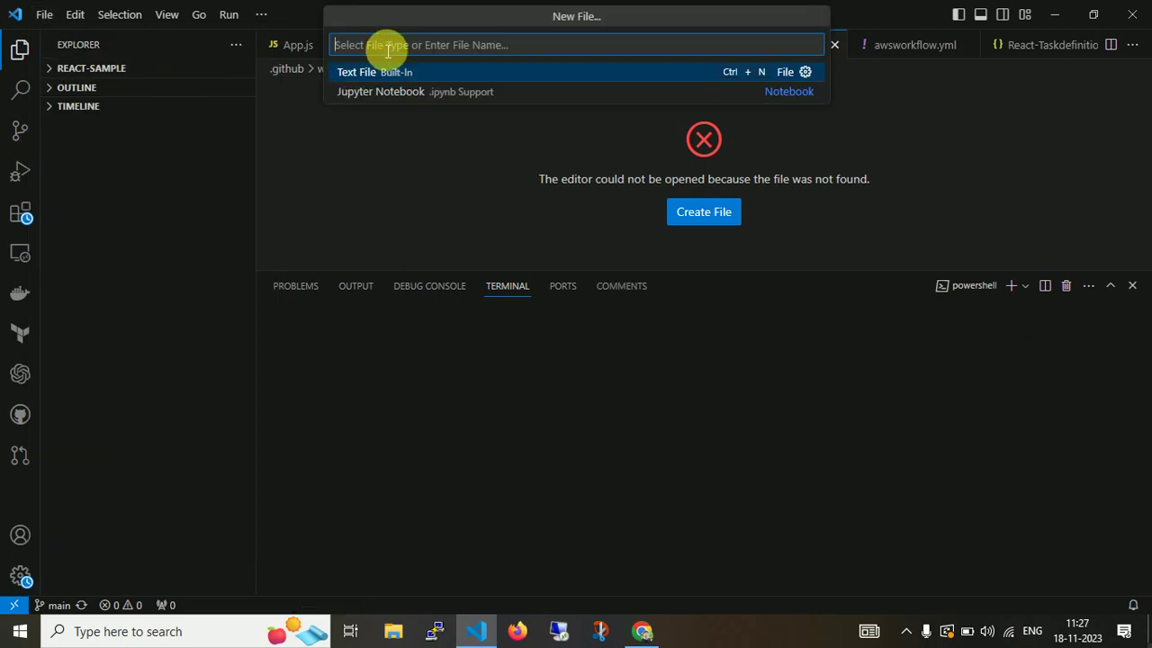
pyautogui.write('cloudformation.yam')
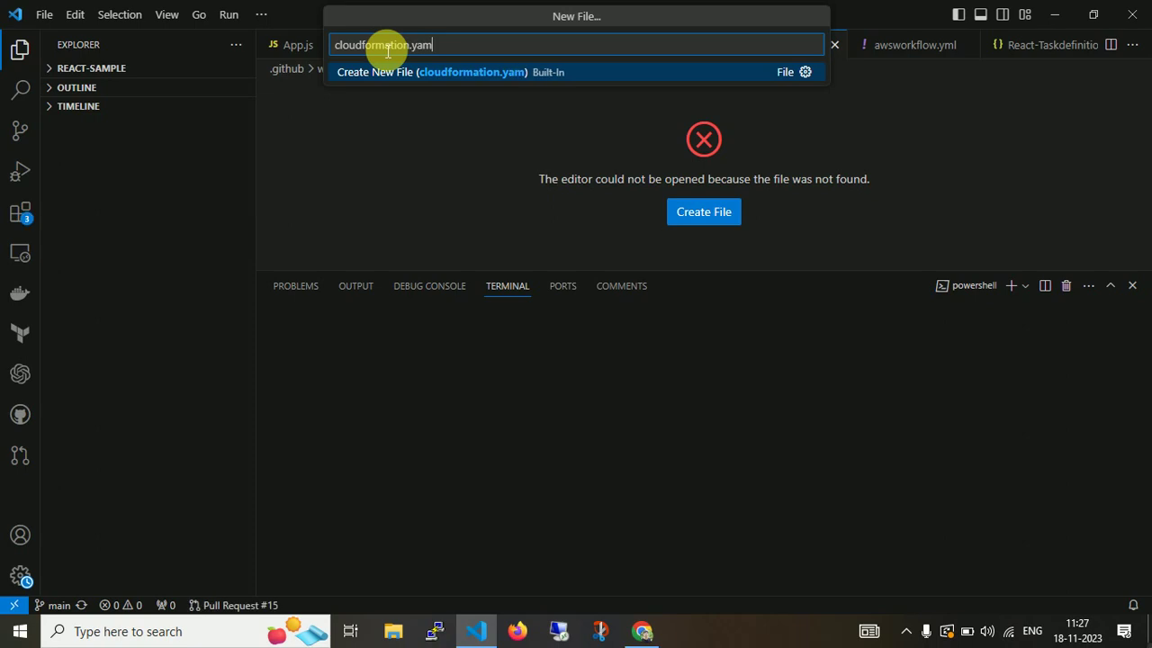
pyautogui.write('l')
pyautogui.press('Return')
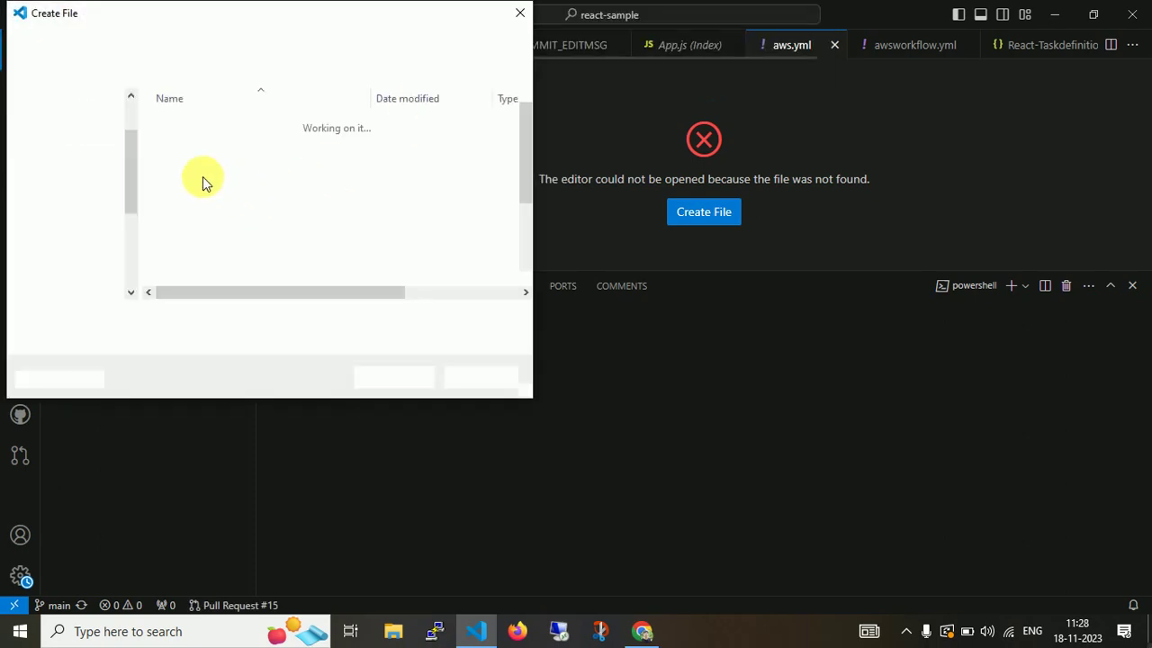
pyautogui.click(133, 102)
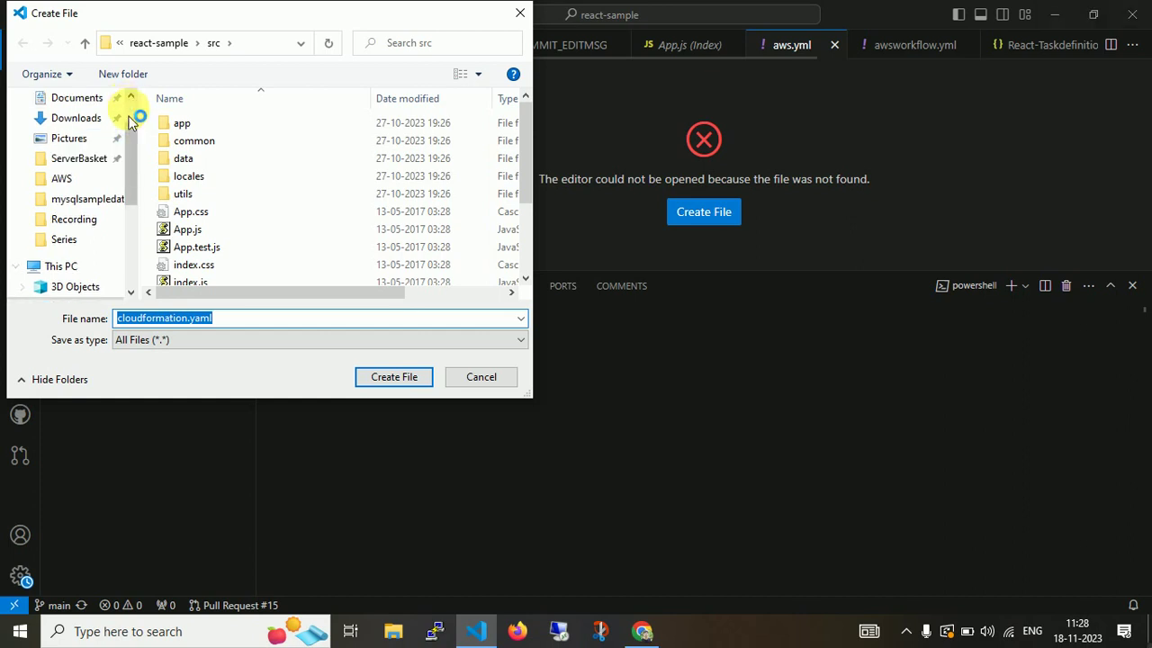
pyautogui.click(95, 133)
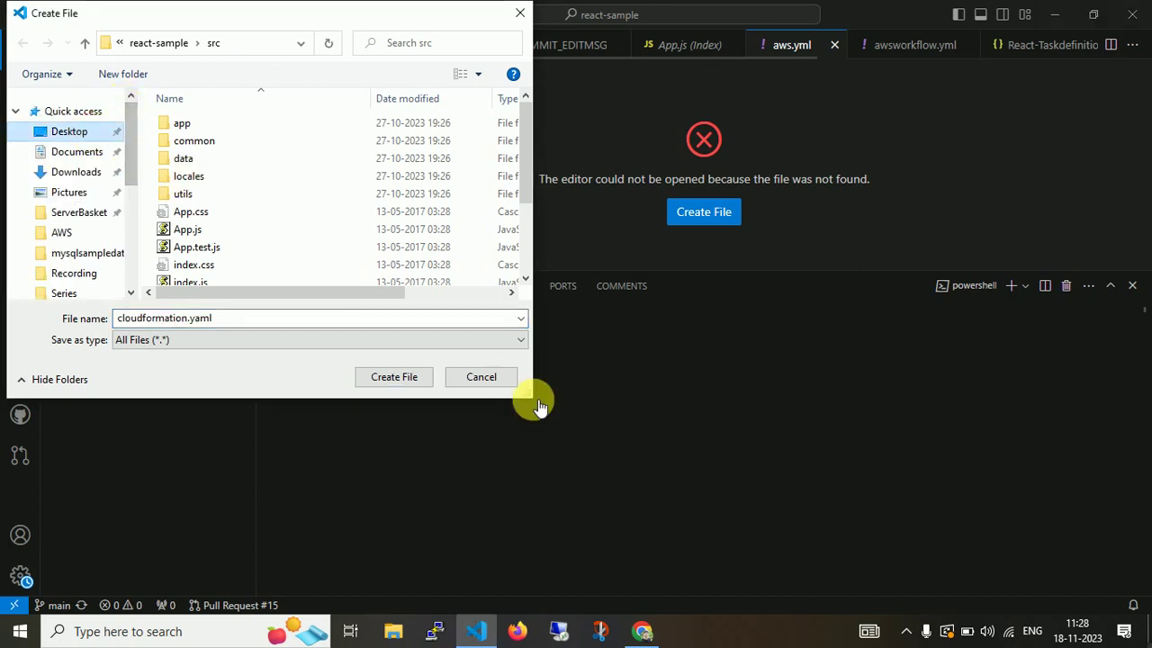
pyautogui.click(401, 382)
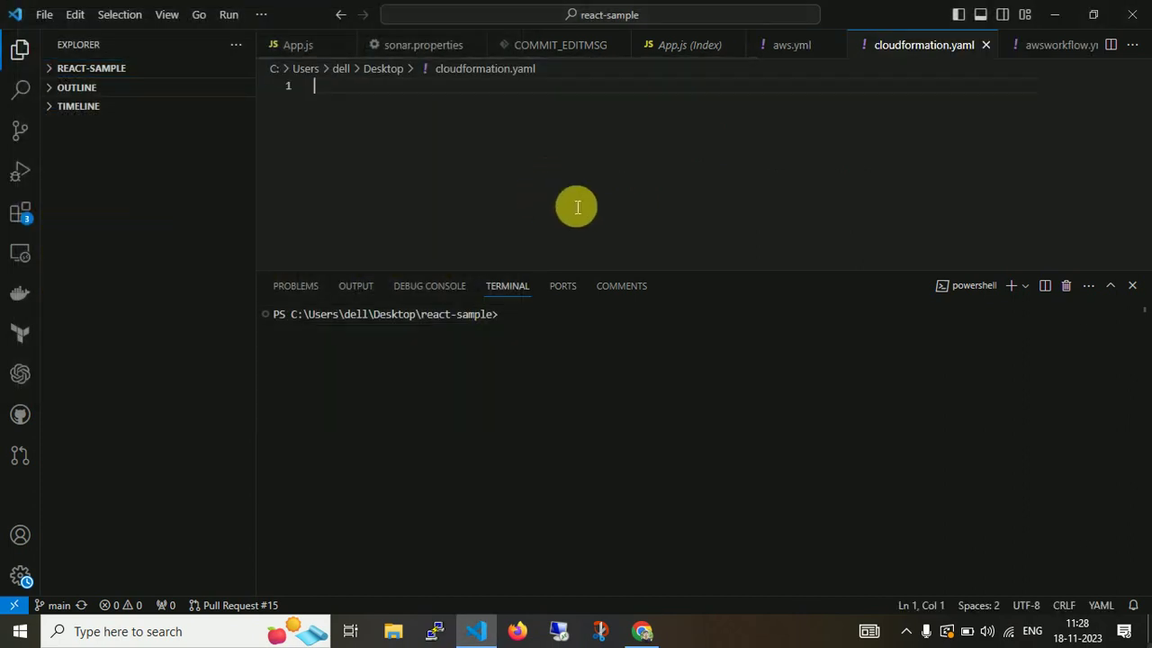
# Close the terminal and paste the WordPress template YAML into cloudformation.yaml, back at the top.
pyautogui.click(1131, 286)
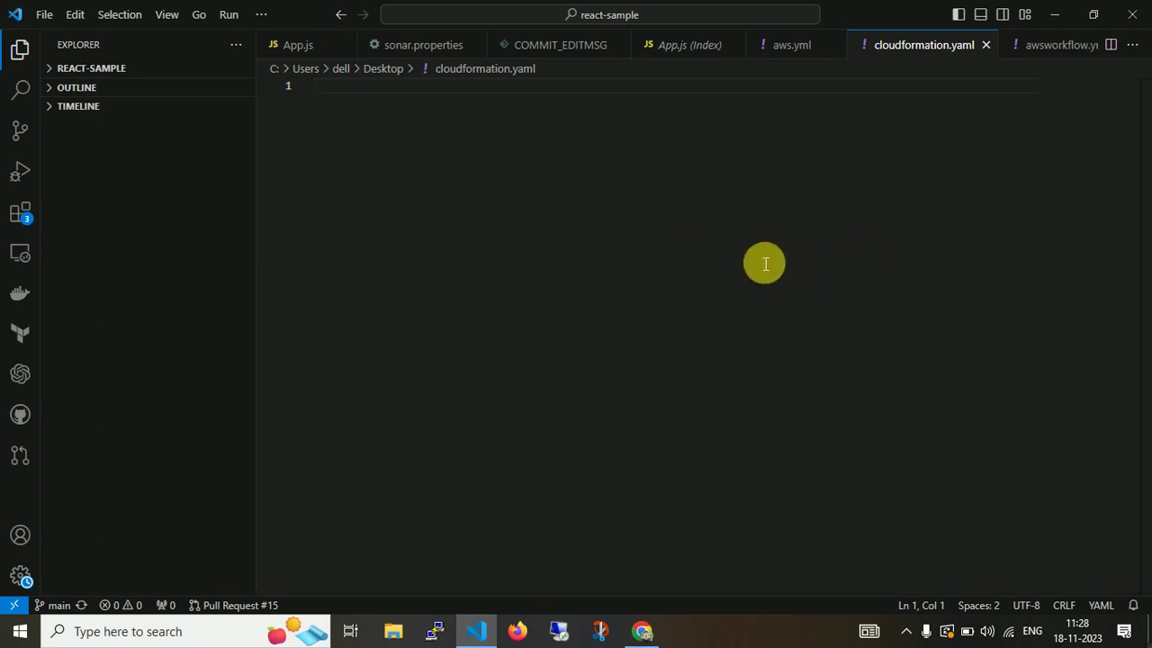
pyautogui.hotkey('ctrl', 'v')
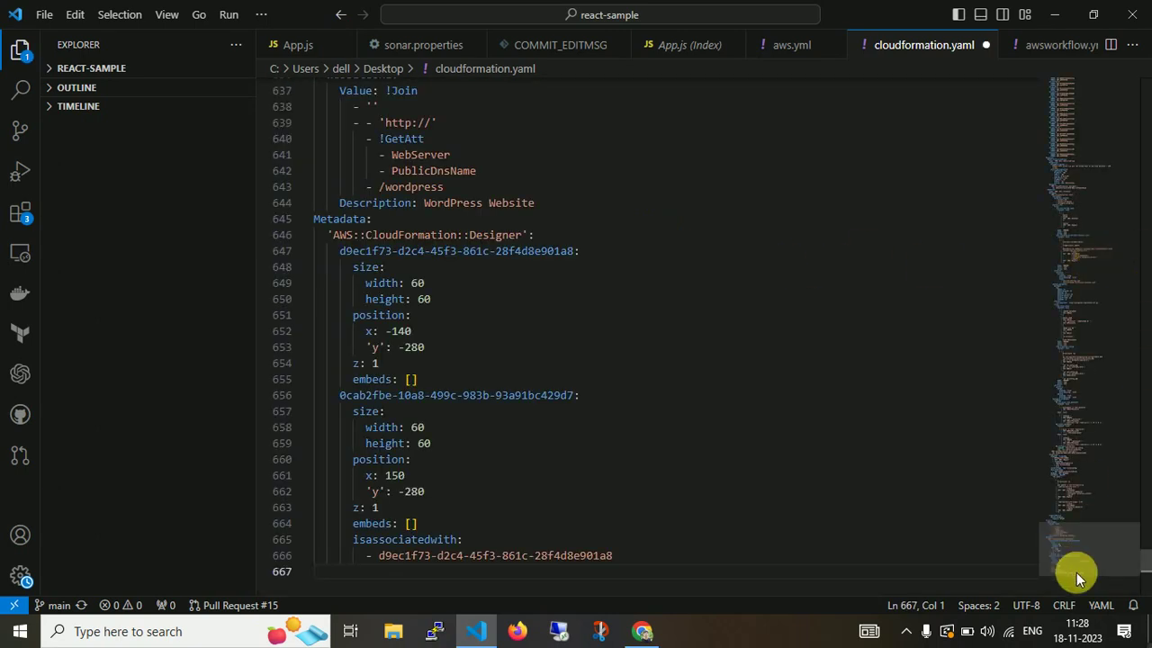
pyautogui.moveTo(1144, 567); pyautogui.dragTo(1144, 87)
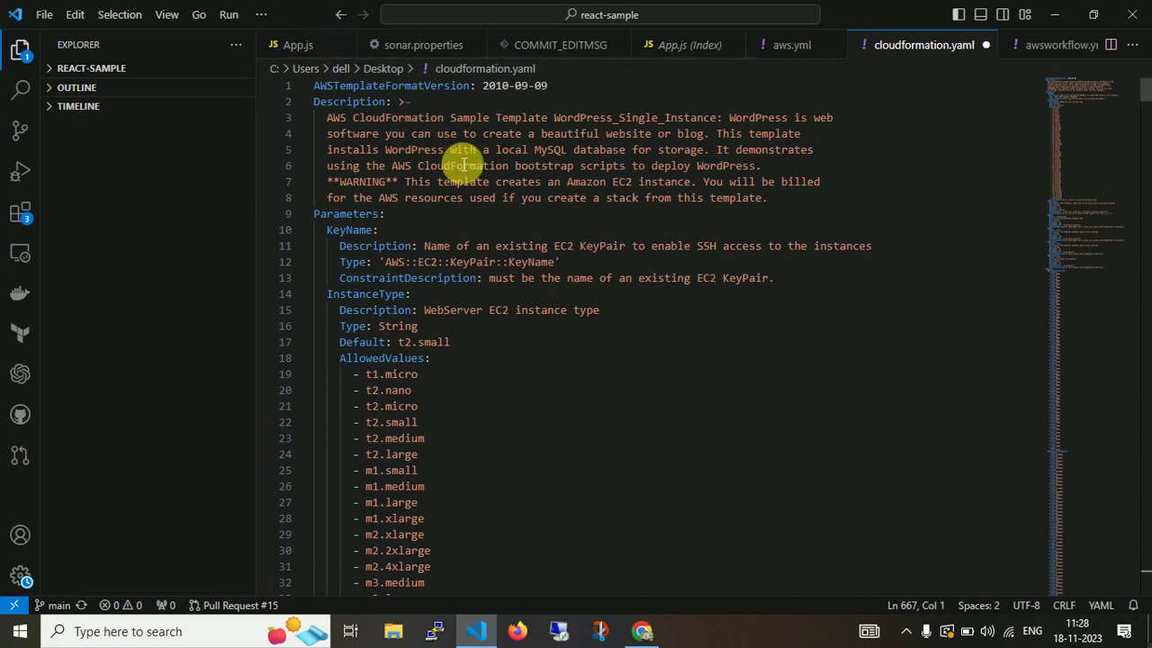
# Show slide 7, Templates in CloudFormation, in the Google Slides deck.
pyautogui.click(646, 629)
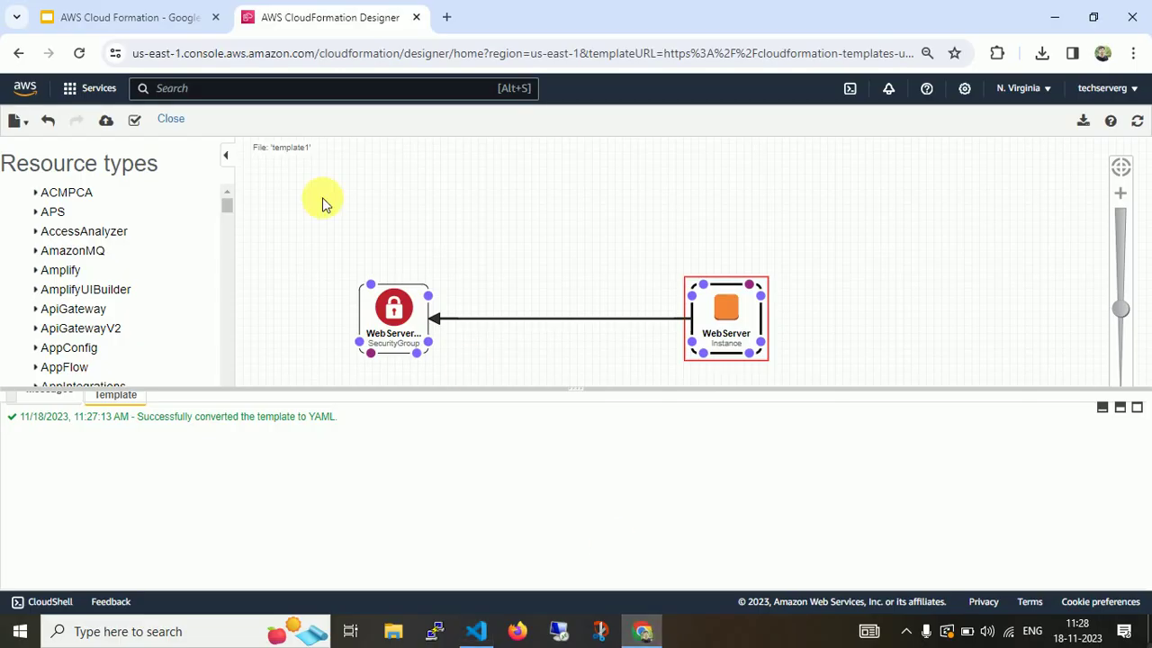
pyautogui.click(140, 19)
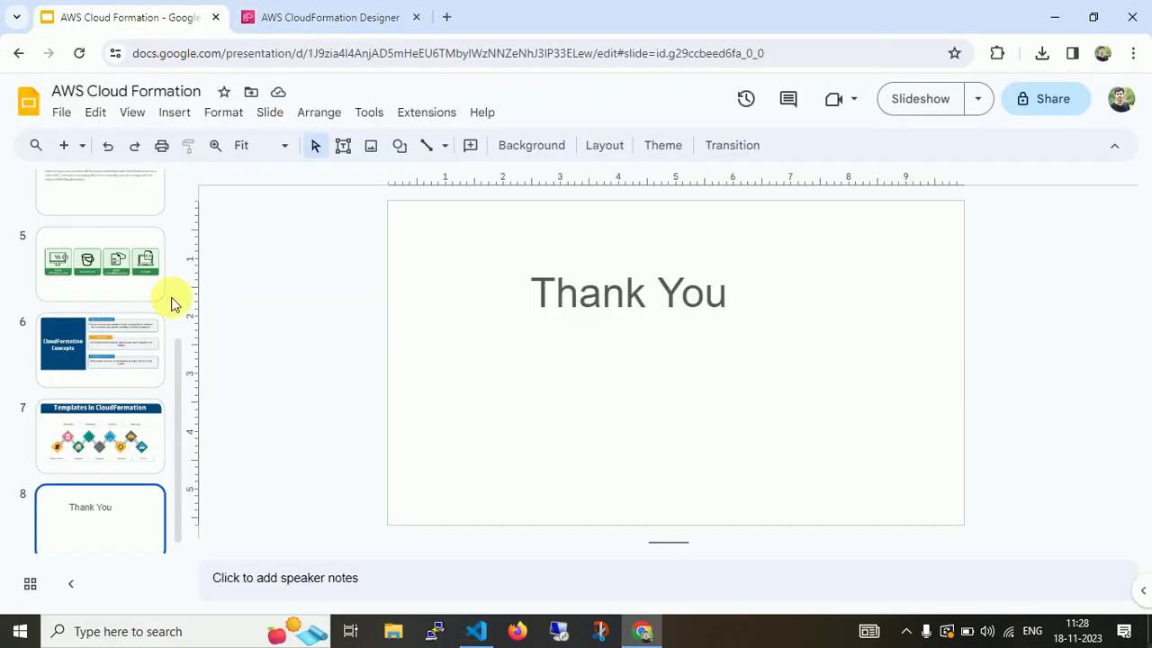
pyautogui.click(142, 417)
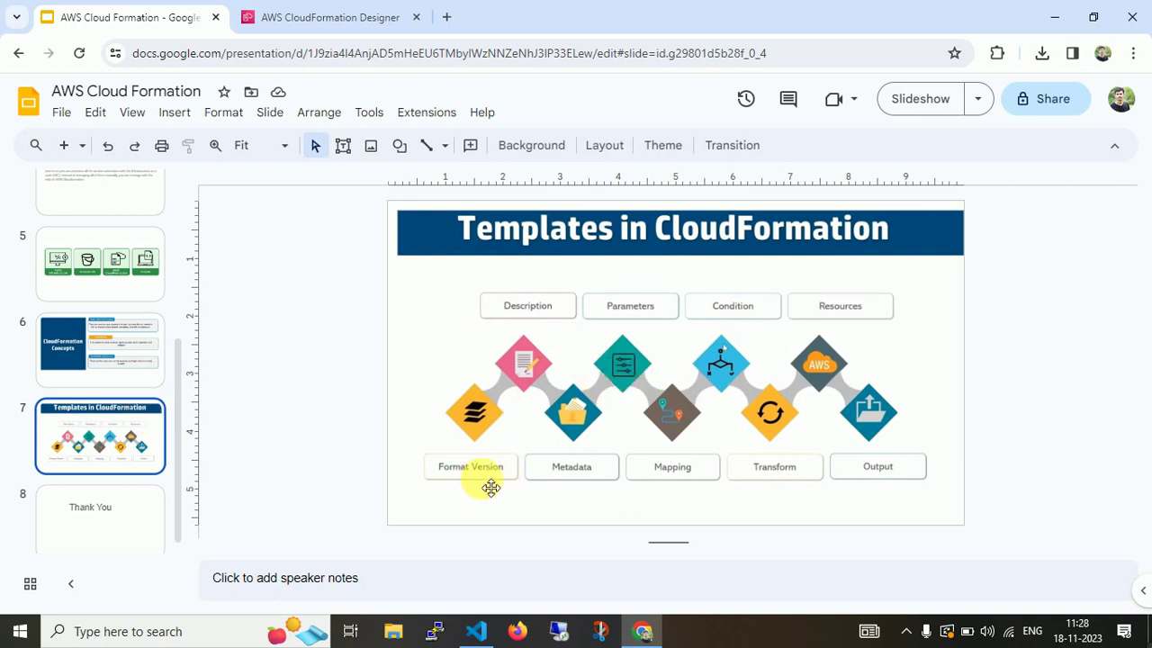
# Highlight the AWSTemplateFormatVersion line in the YAML, alternating with the slide deck.
pyautogui.click(479, 628)
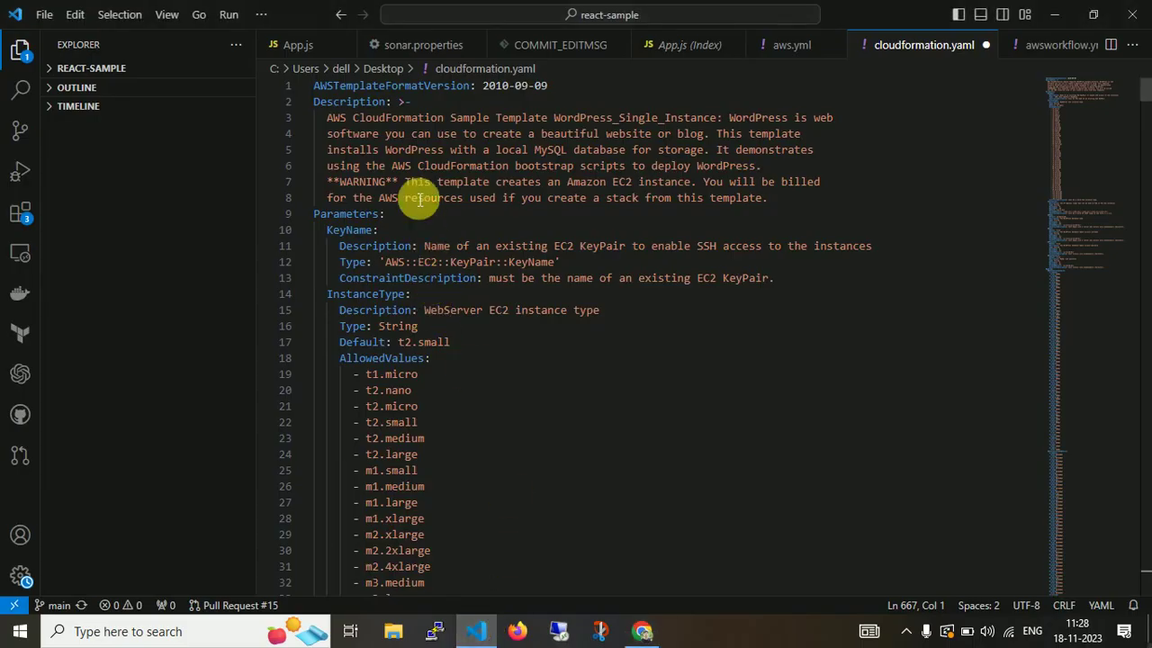
pyautogui.moveTo(551, 85); pyautogui.dragTo(296, 84)
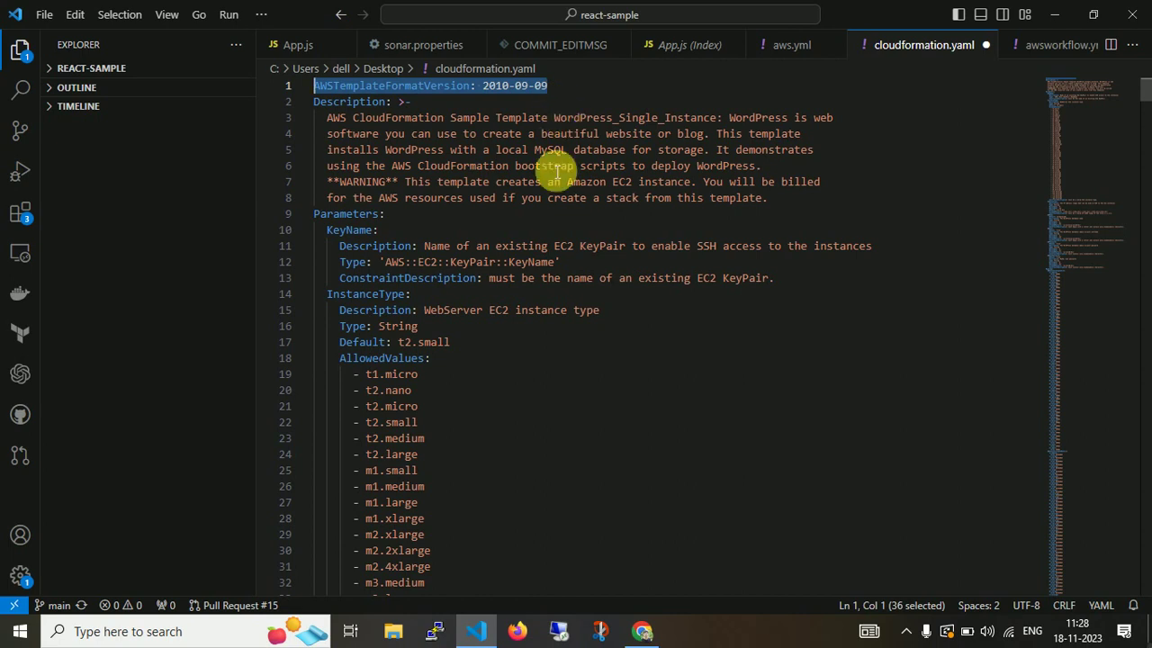
pyautogui.click(640, 630)
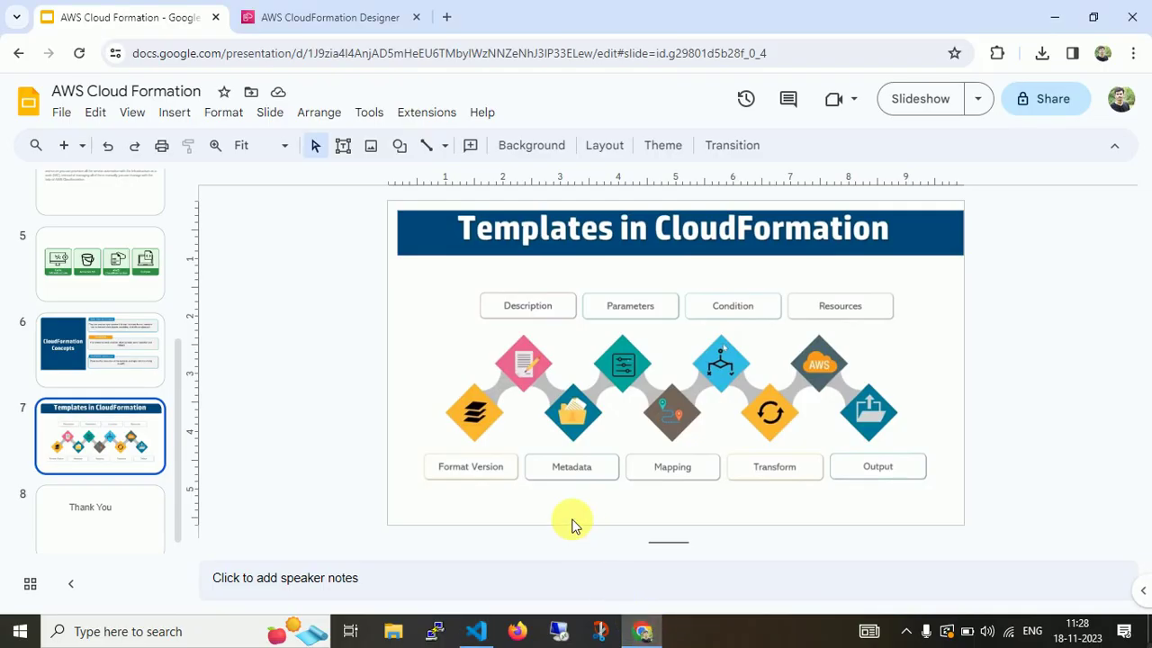
pyautogui.click(645, 635)
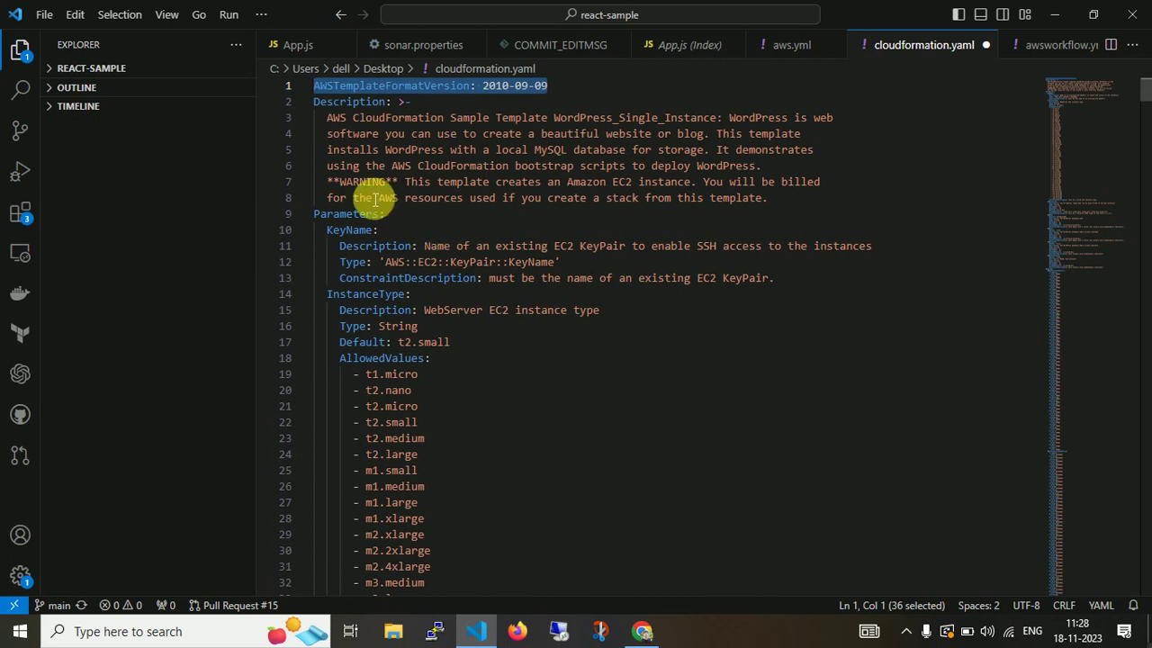
pyautogui.click(641, 632)
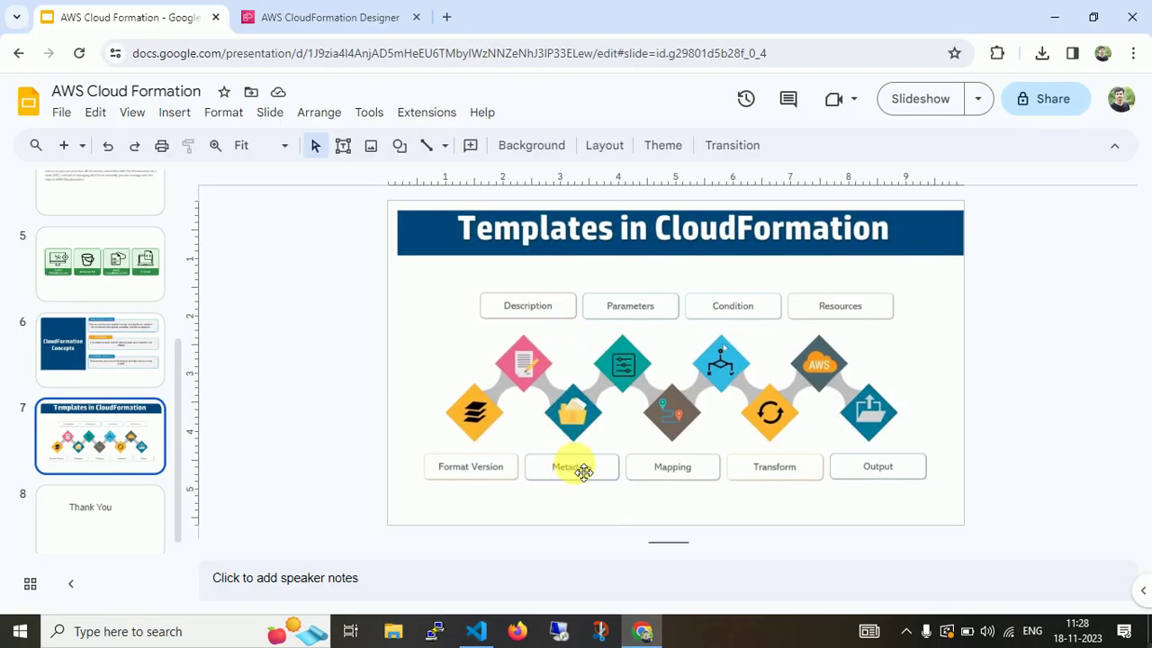
pyautogui.click(644, 630)
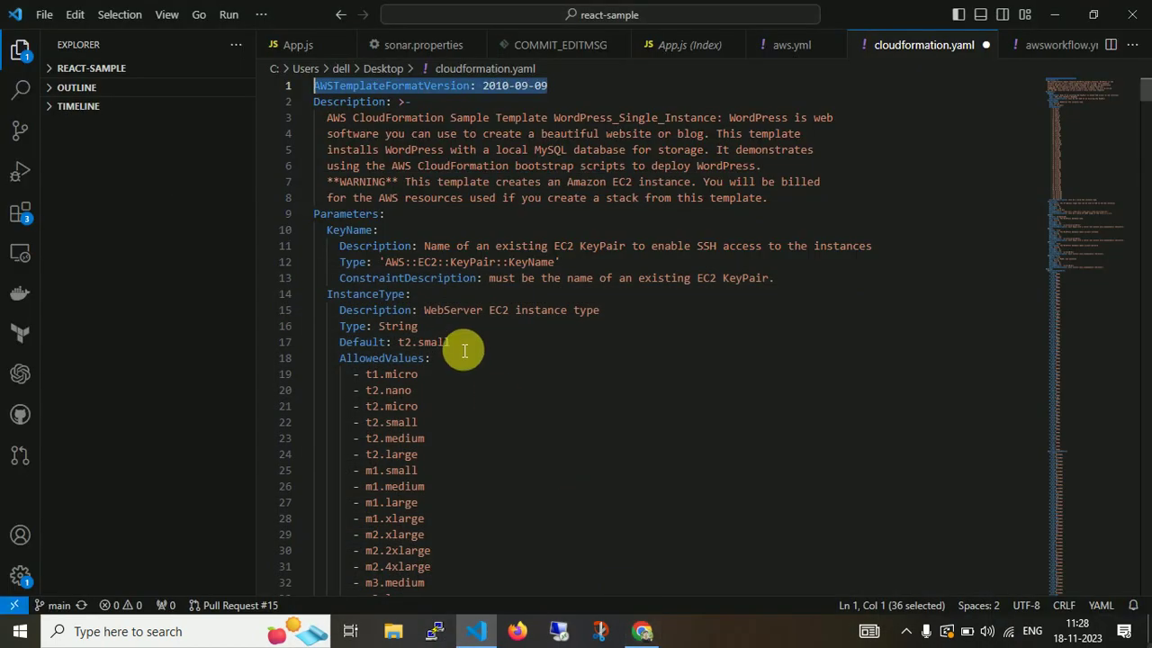
pyautogui.doubleClick(333, 216)
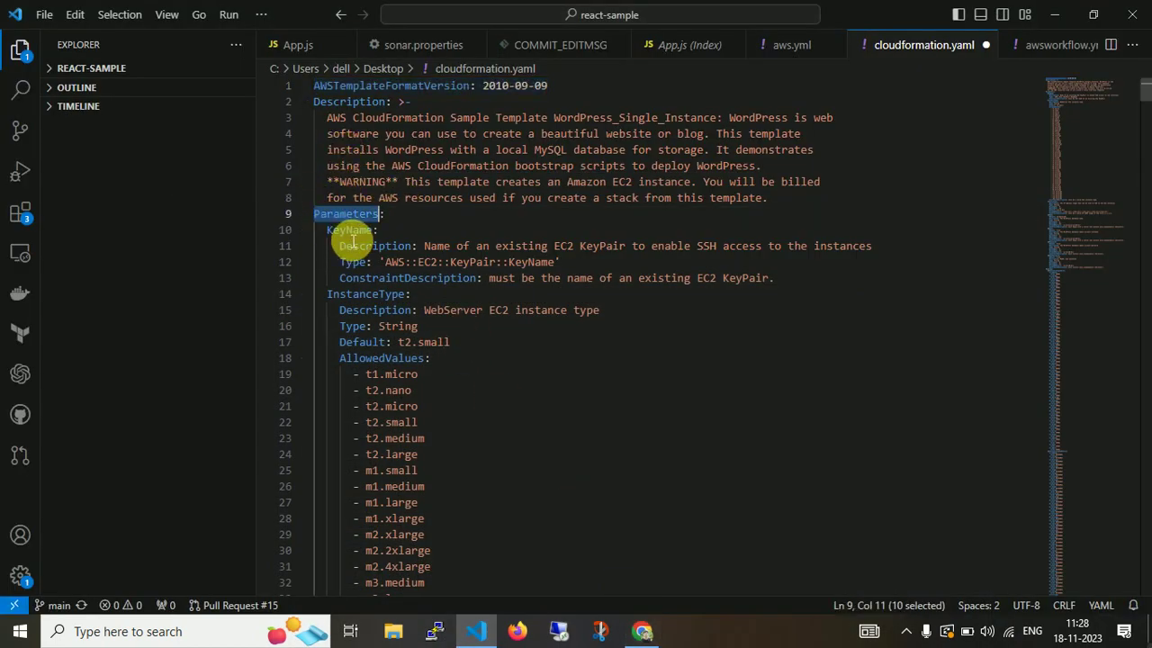
pyautogui.doubleClick(352, 232)
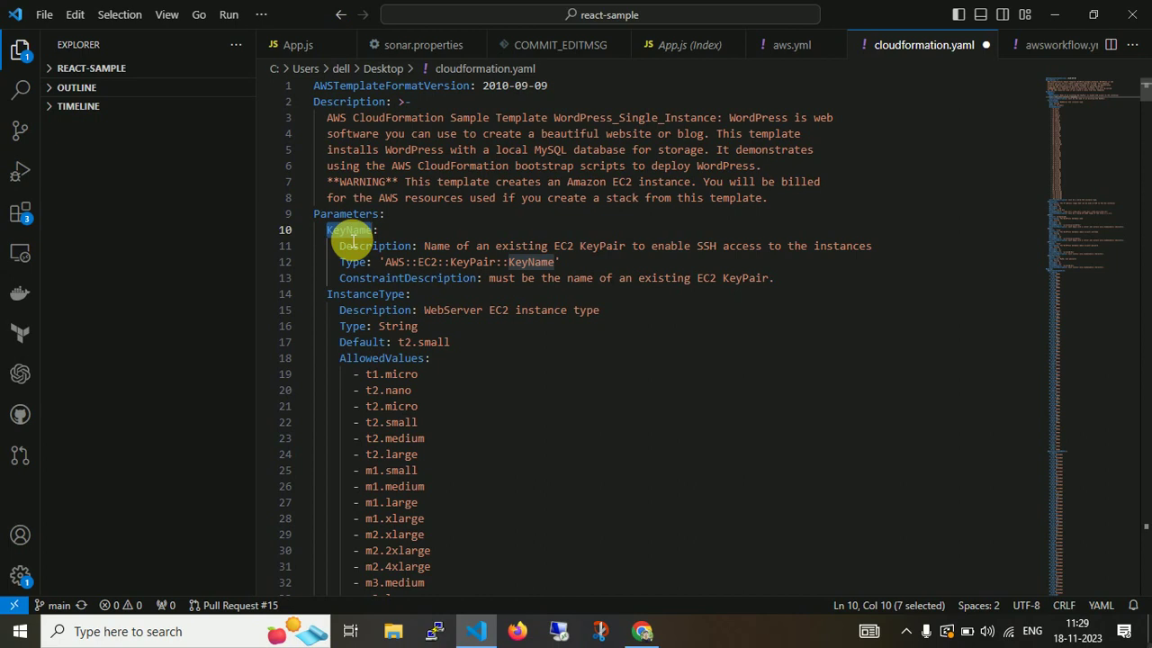
pyautogui.doubleClick(356, 246)
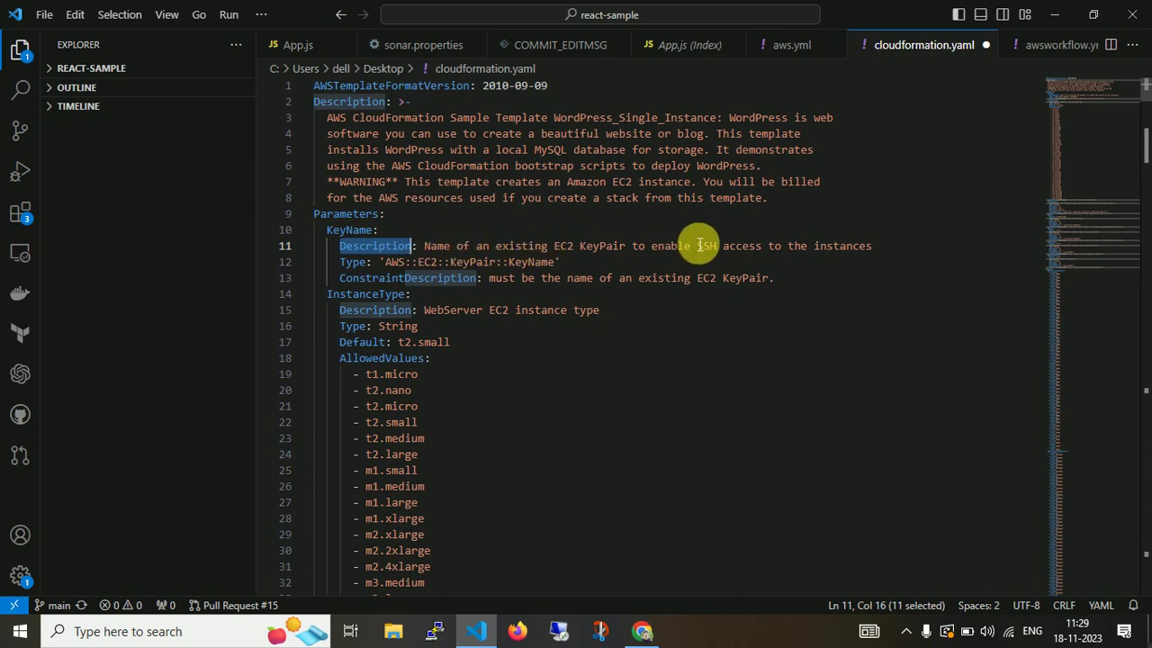
pyautogui.doubleClick(352, 262)
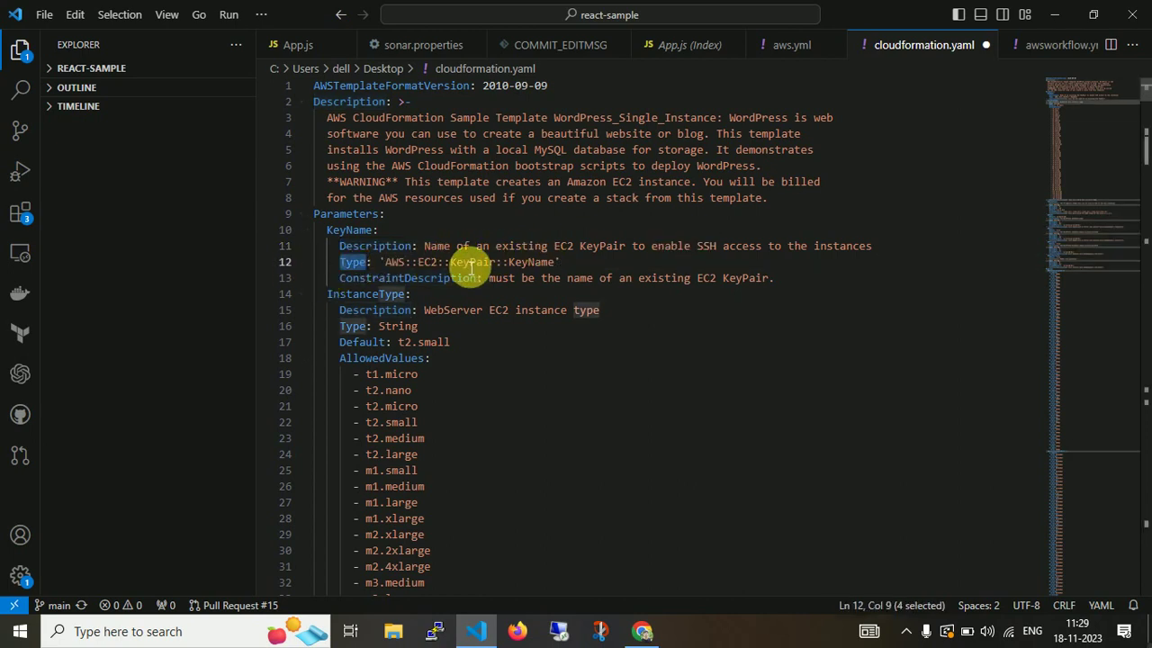
pyautogui.doubleClick(407, 280)
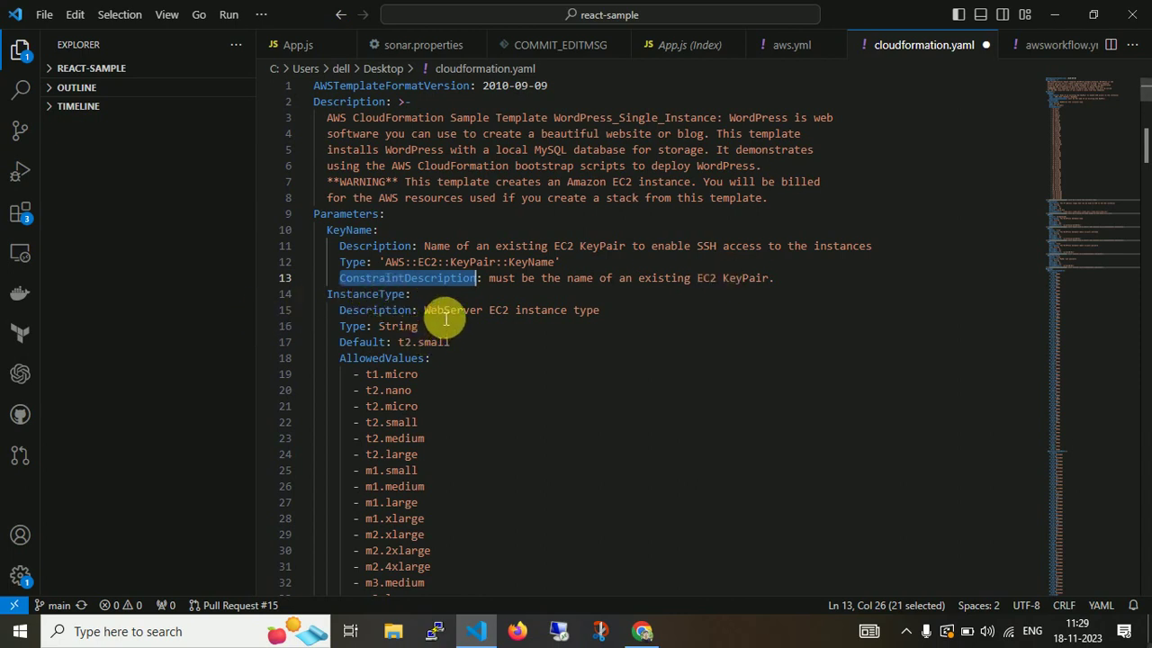
pyautogui.doubleClick(366, 326)
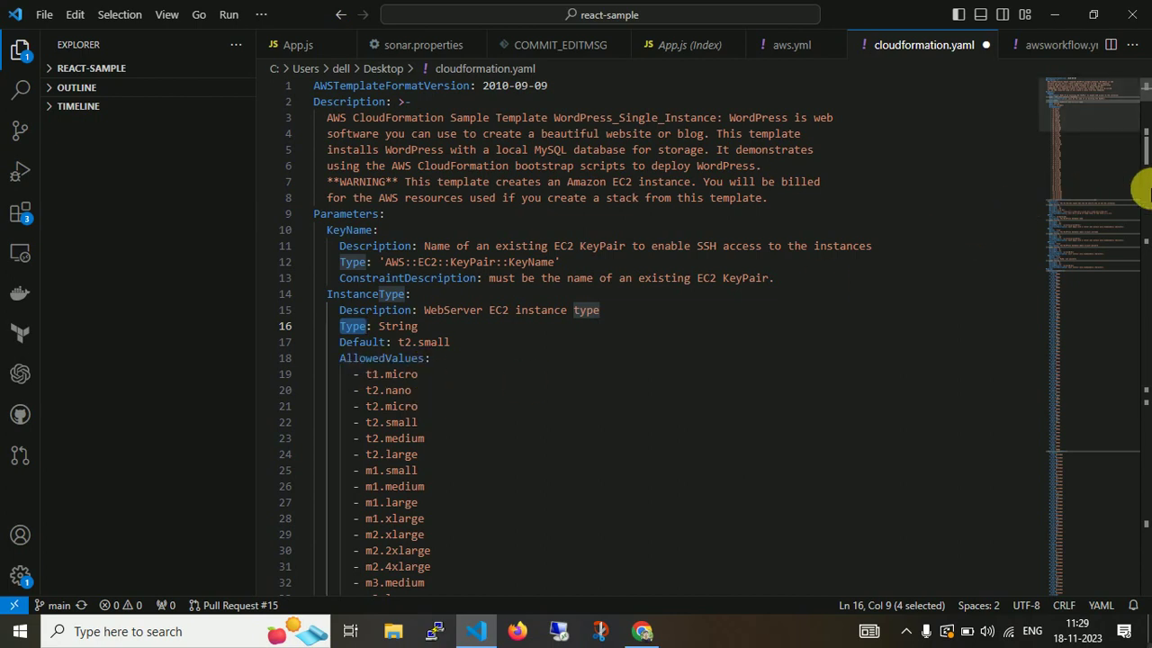
# Scroll cloudformation.yaml to the SSHLocation parameter and mark it.
pyautogui.click(1144, 158)
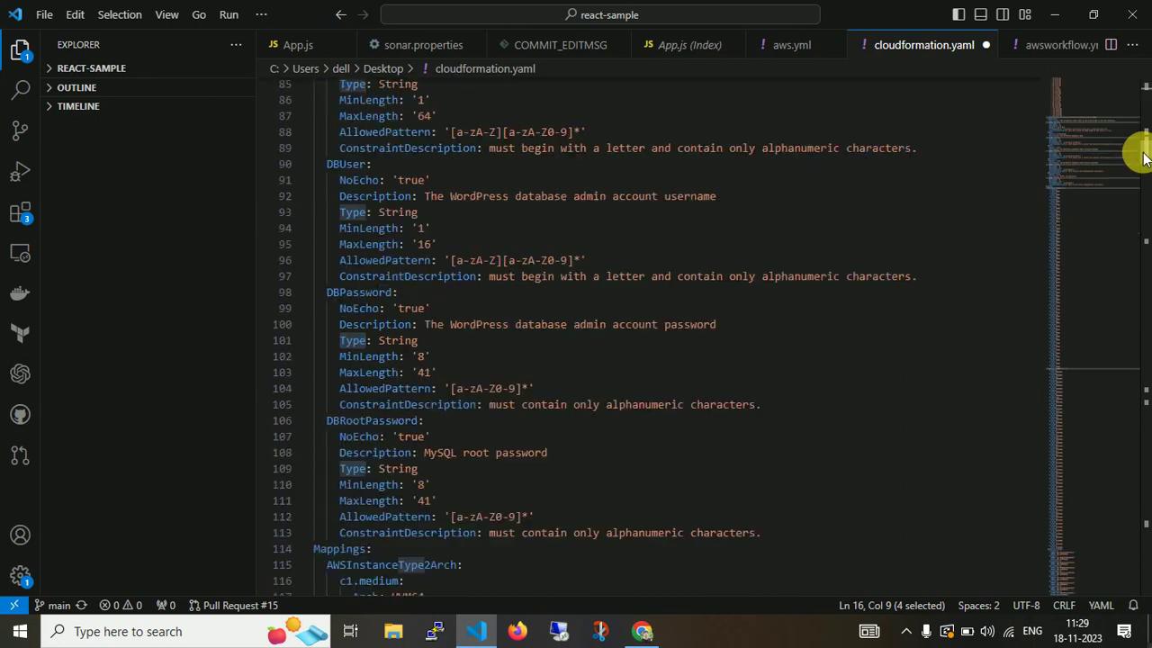
pyautogui.moveTo(1145, 157); pyautogui.dragTo(1147, 148)
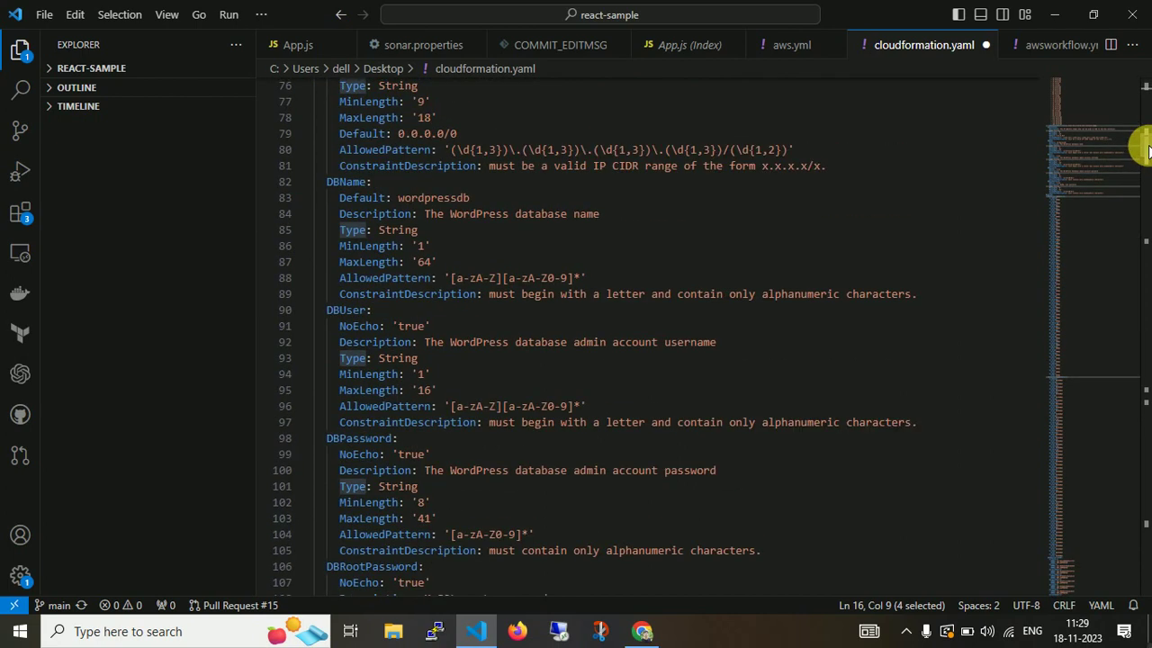
pyautogui.scroll(10, 1144, 126)
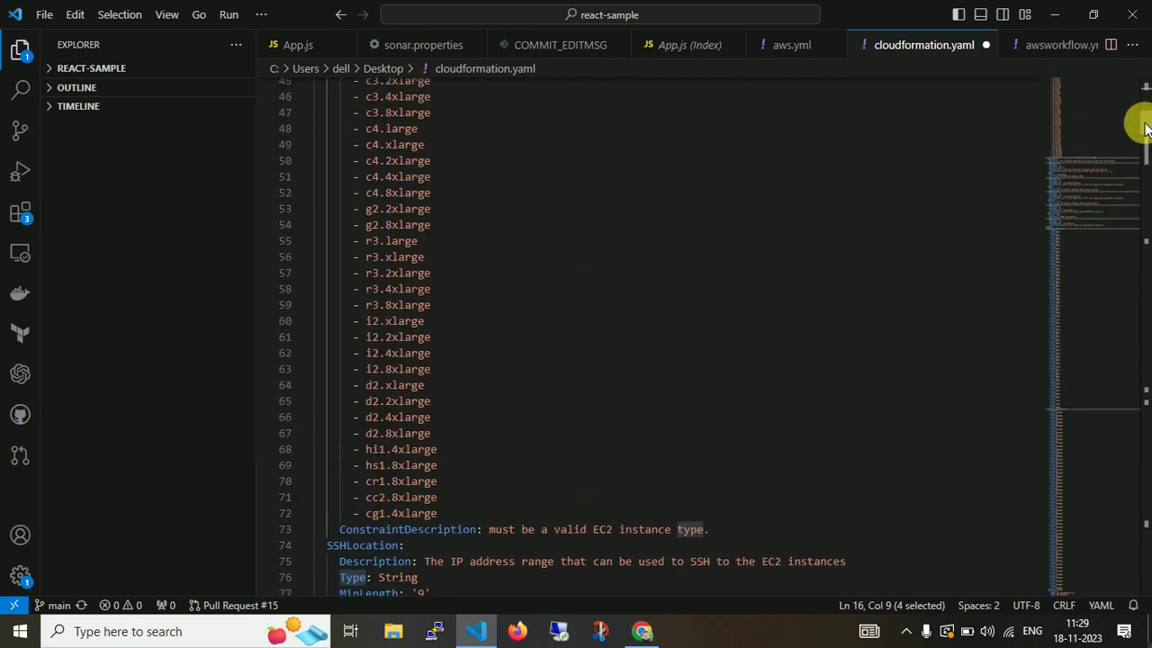
pyautogui.scroll(6, 1144, 117)
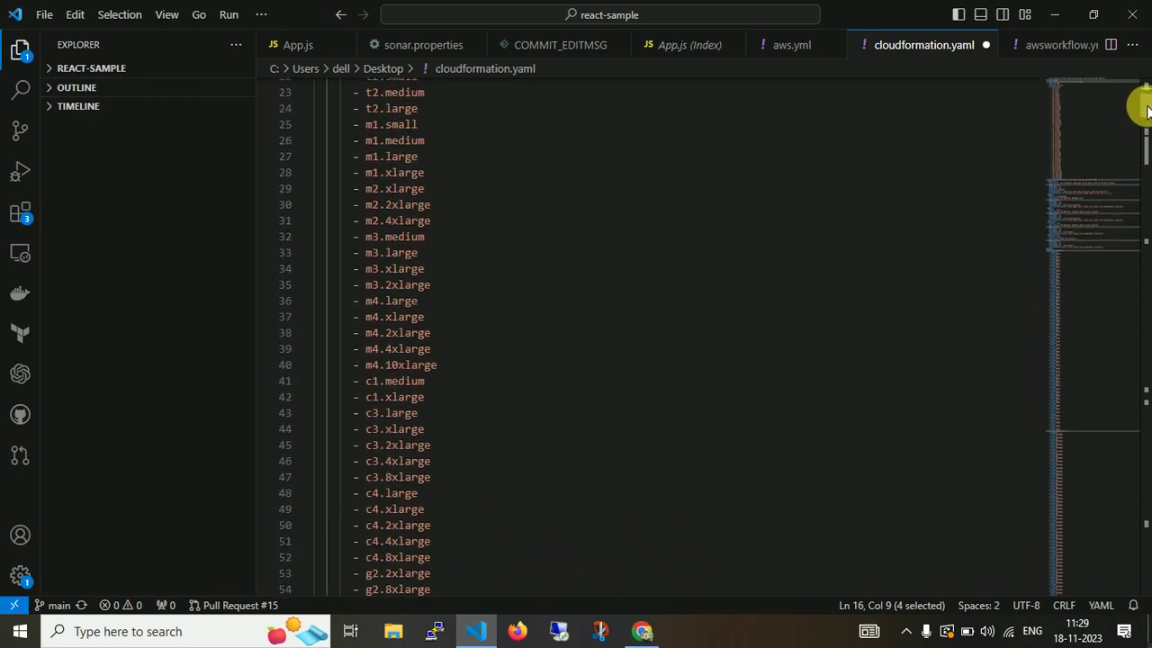
pyautogui.scroll(-8, 1144, 103)
pyautogui.scroll(-3, 1143, 122)
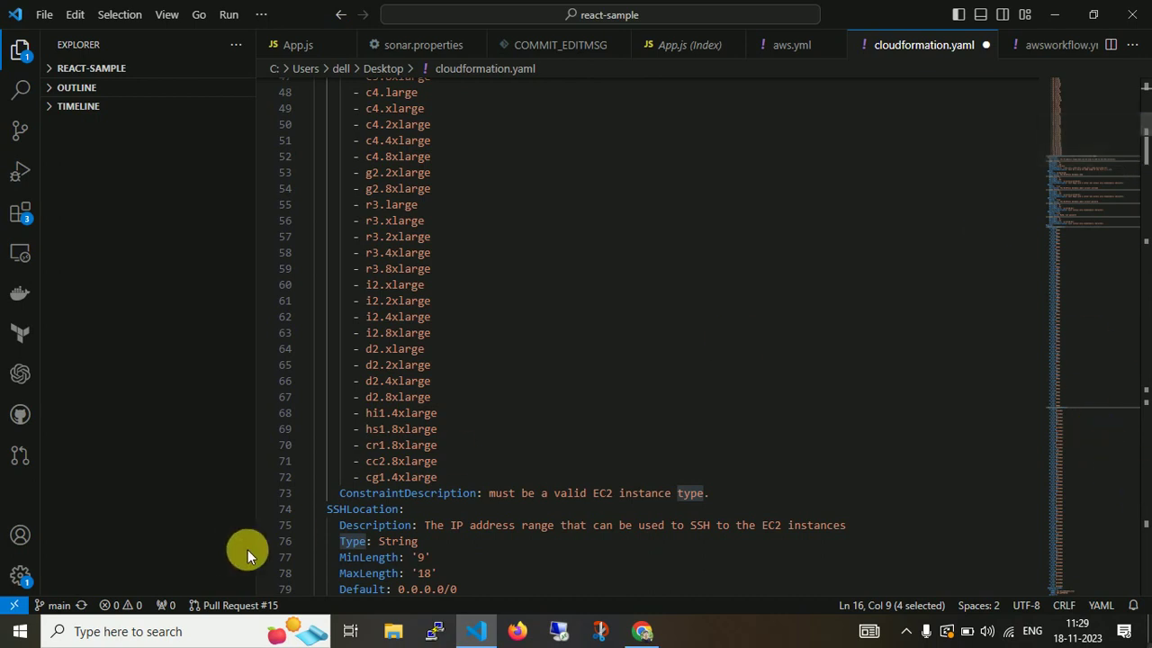
pyautogui.click(362, 510)
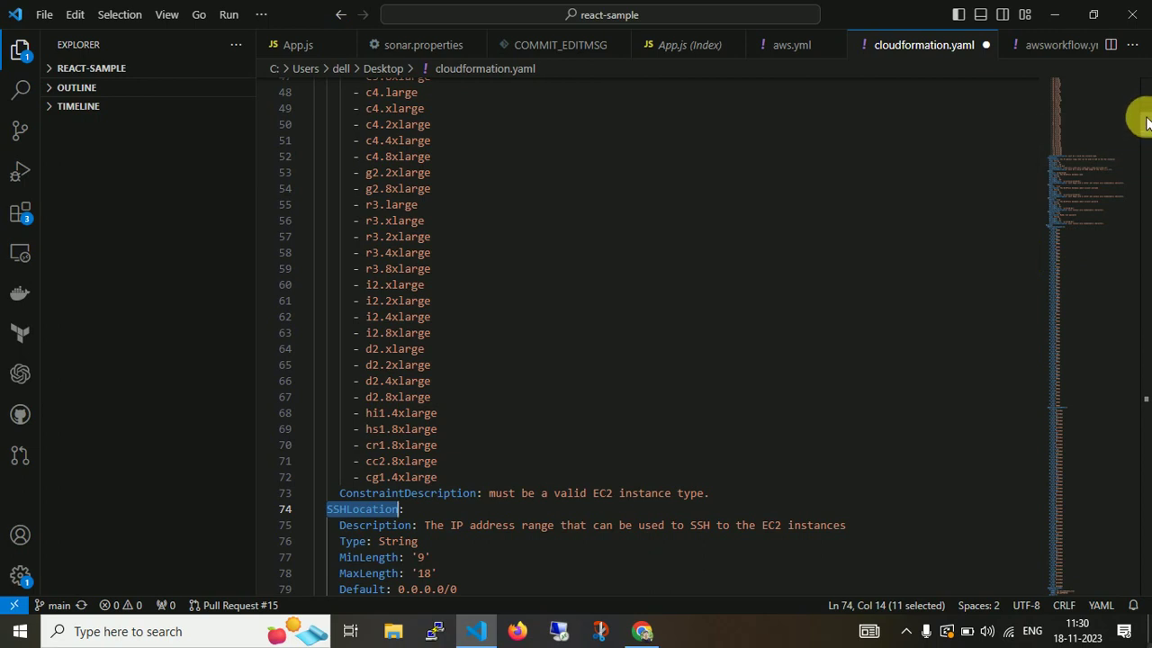
# Highlight SSHLocation's MinLength, MaxLength, AllowedPattern and Default 0.0.0.0/0, then select DBName.
pyautogui.scroll(-5, 1145, 126)
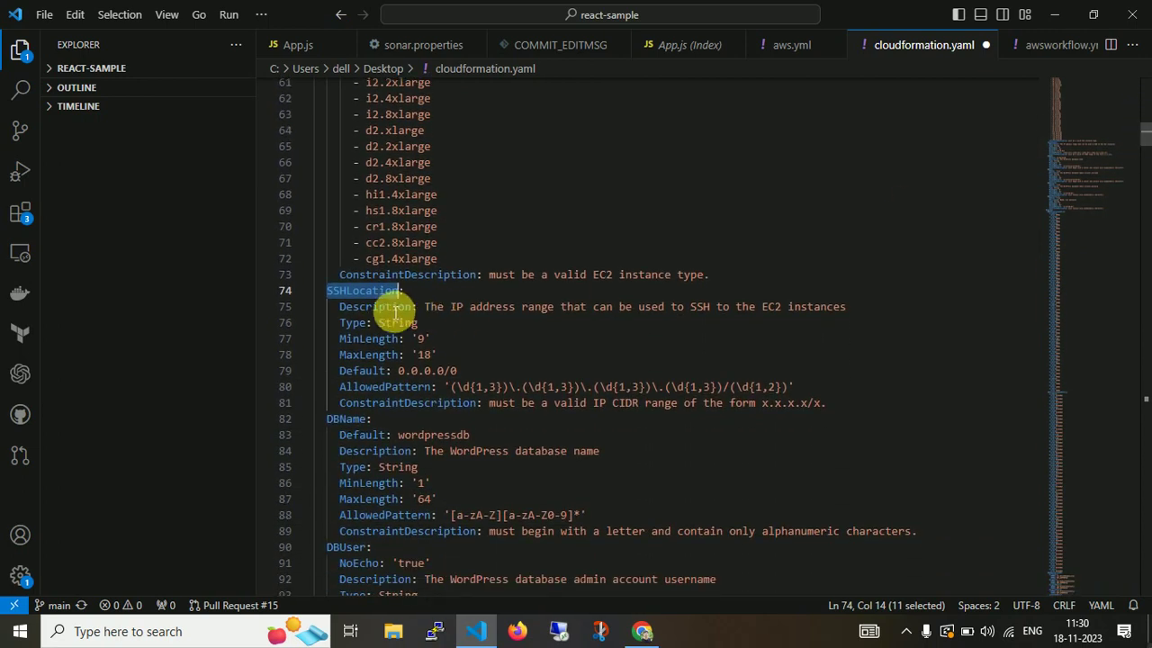
pyautogui.doubleClick(355, 339)
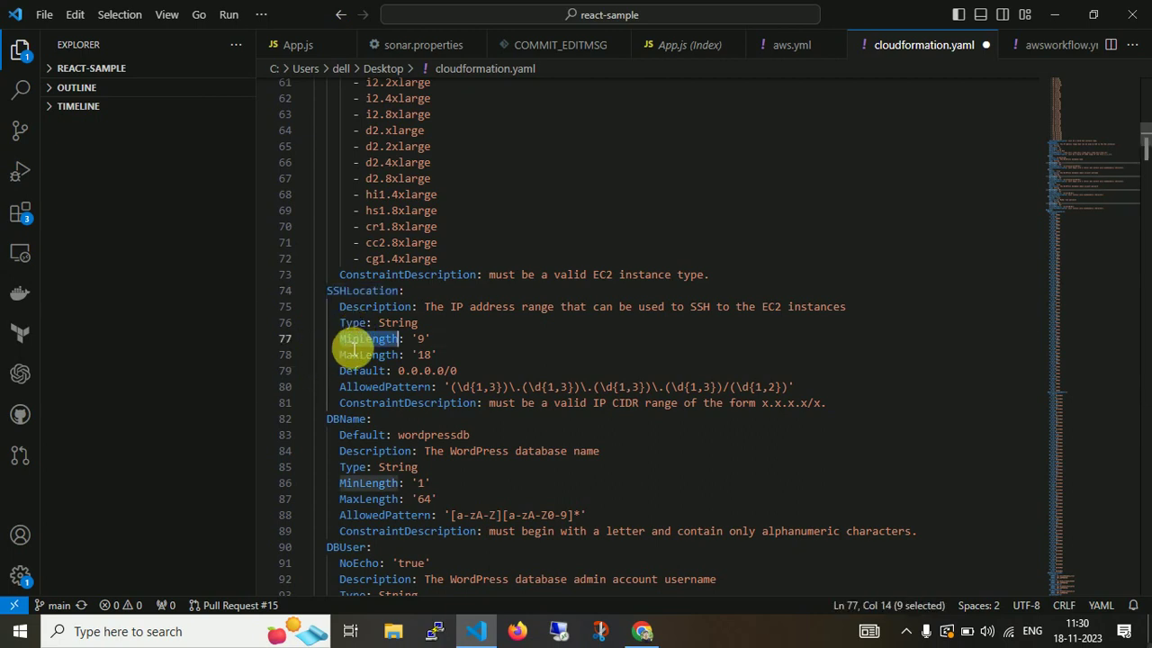
pyautogui.doubleClick(364, 354)
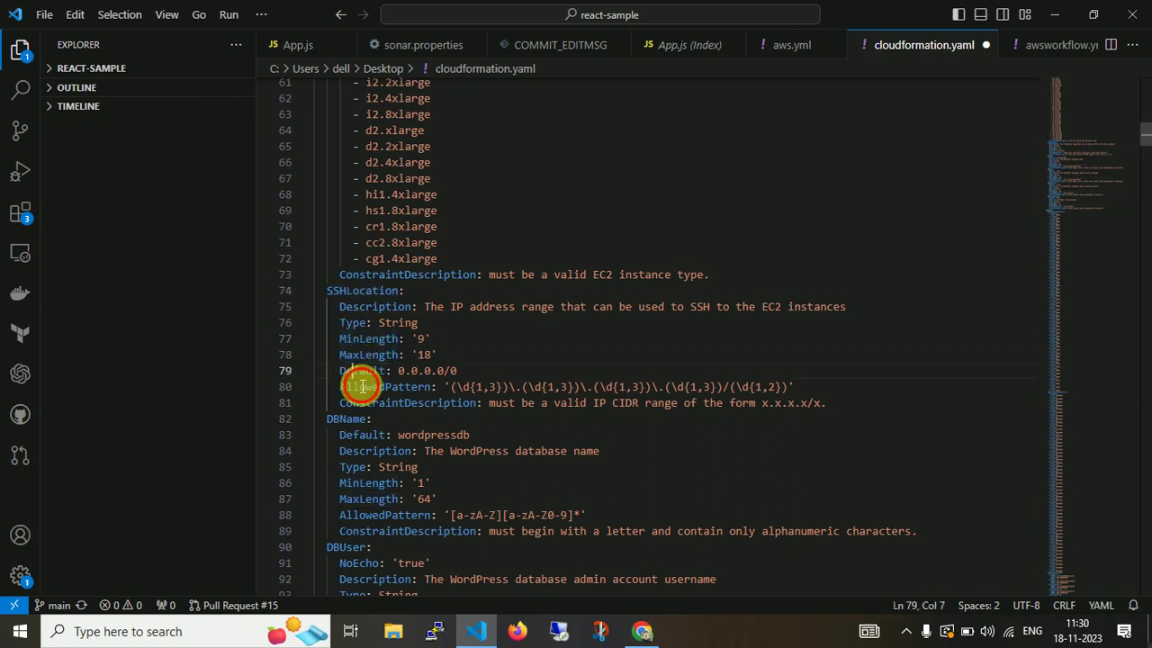
pyautogui.doubleClick(360, 371)
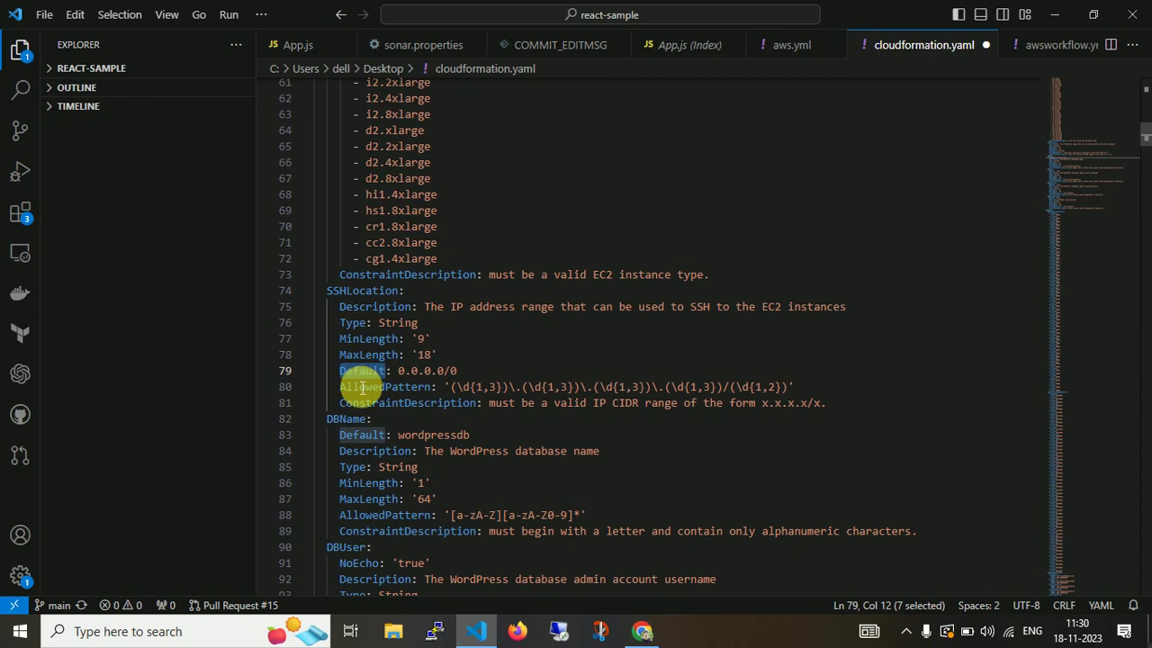
pyautogui.click(364, 386)
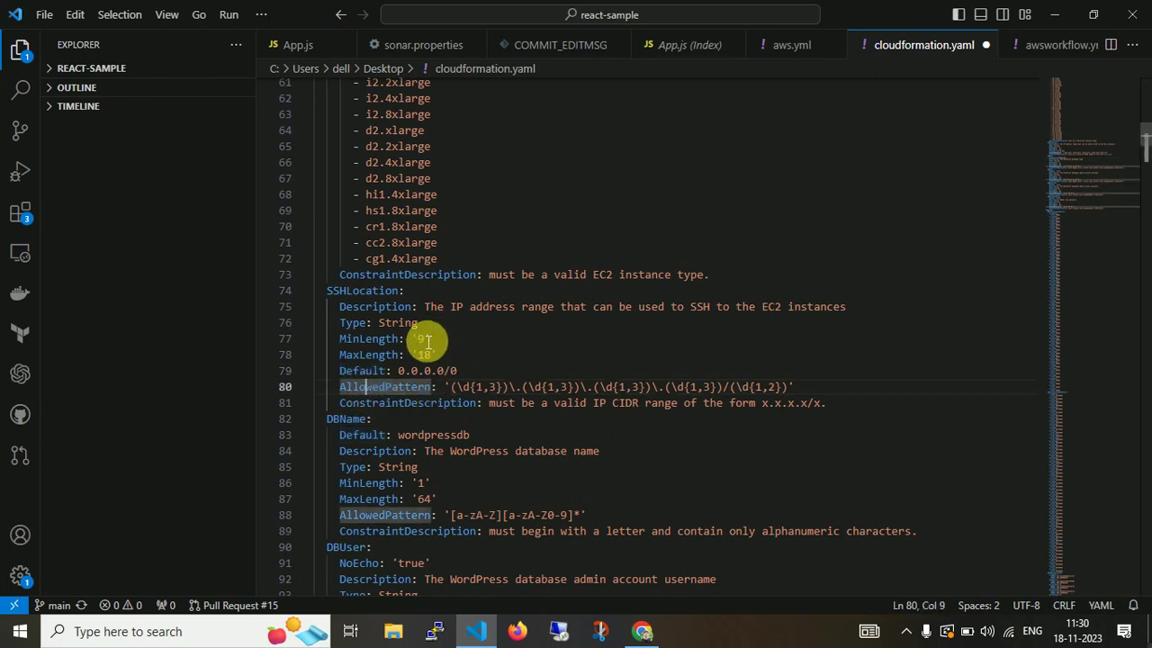
pyautogui.doubleClick(428, 373)
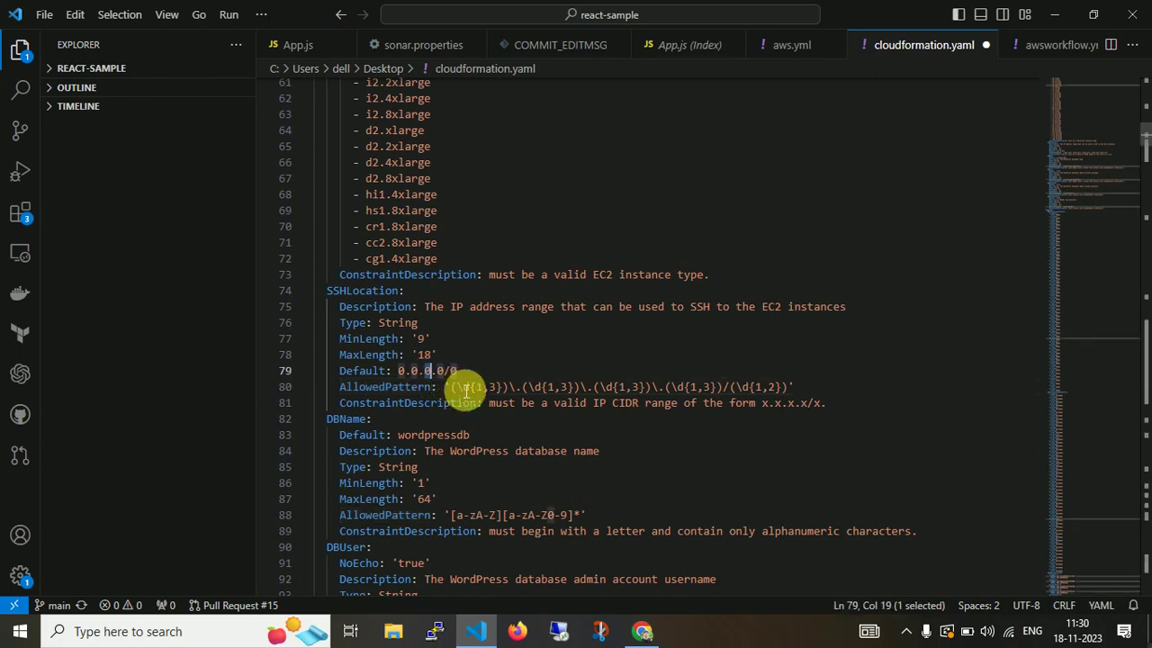
pyautogui.doubleClick(347, 420)
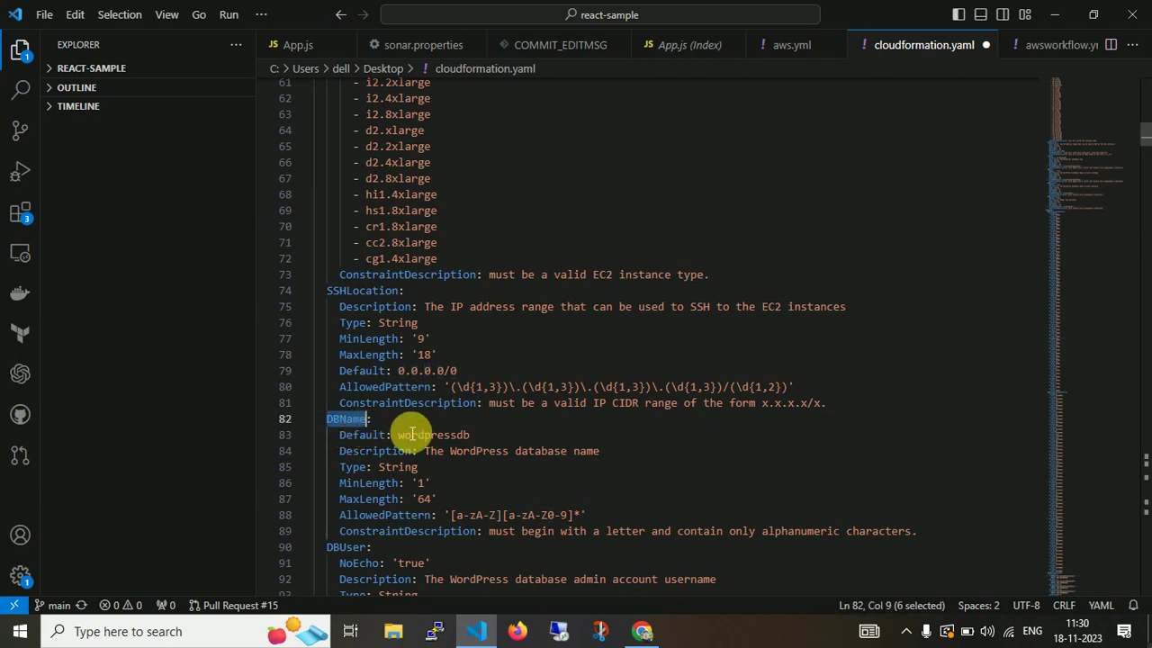
pyautogui.doubleClick(439, 436)
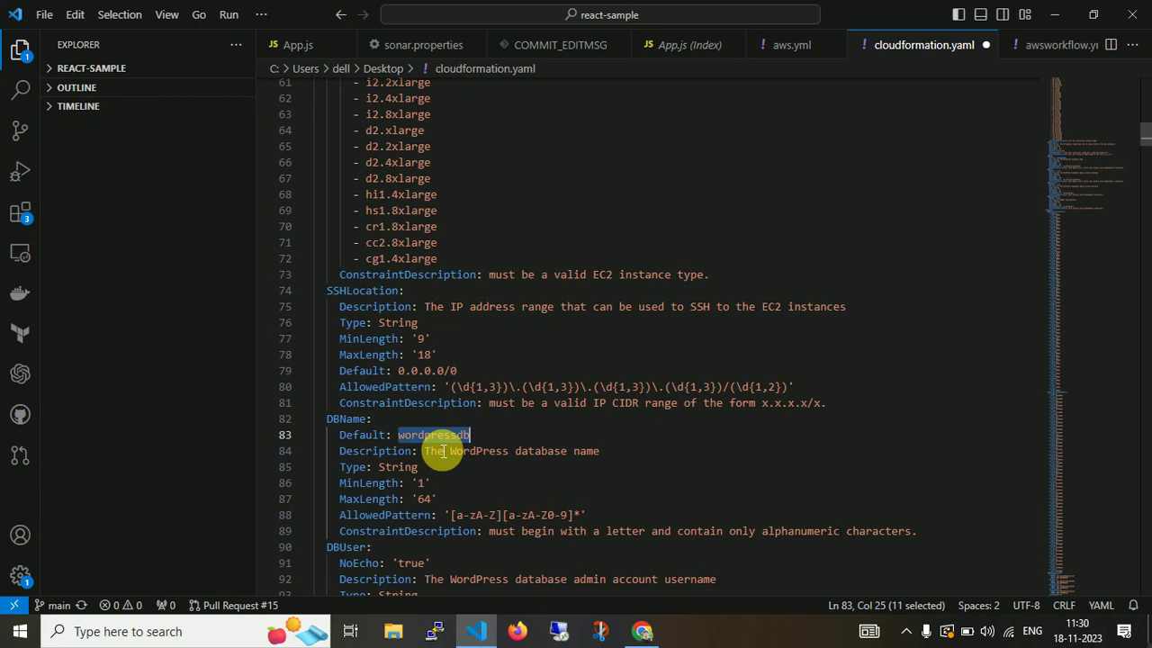
pyautogui.doubleClick(373, 452)
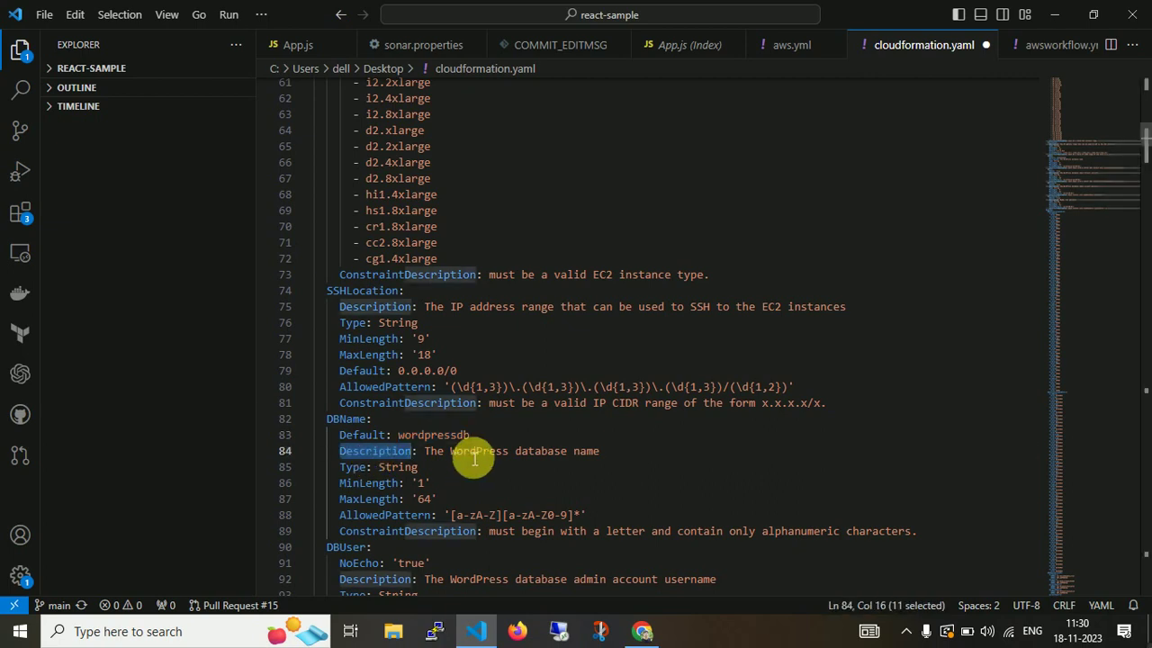
pyautogui.click(357, 485)
pyautogui.doubleClick(356, 485)
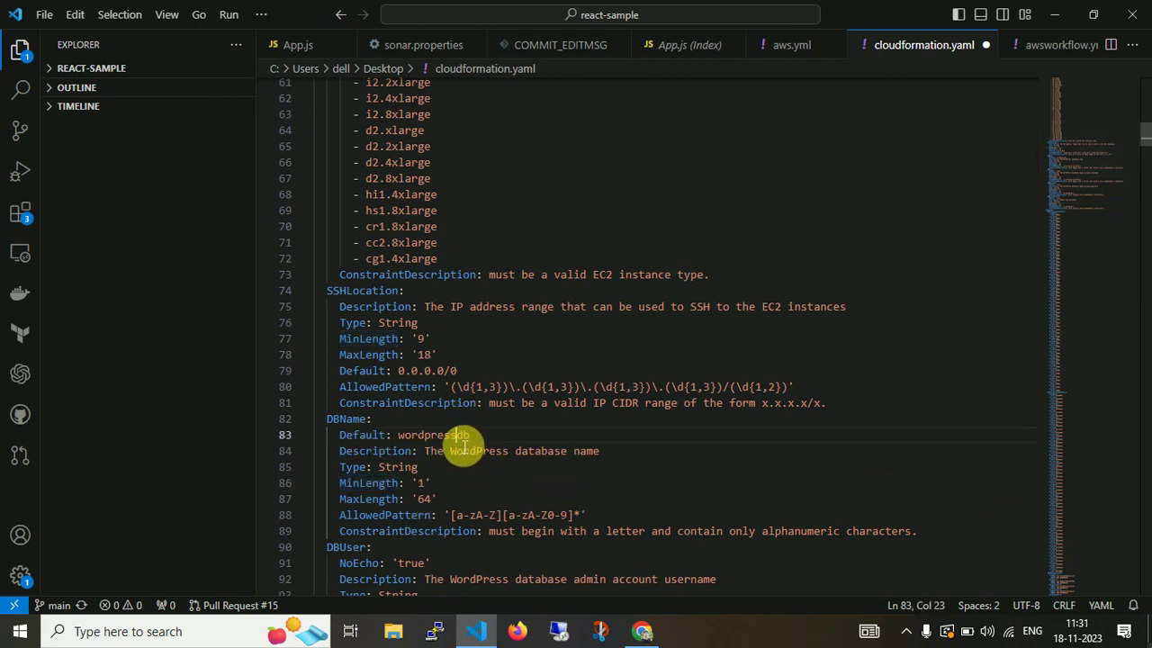
pyautogui.doubleClick(434, 435)
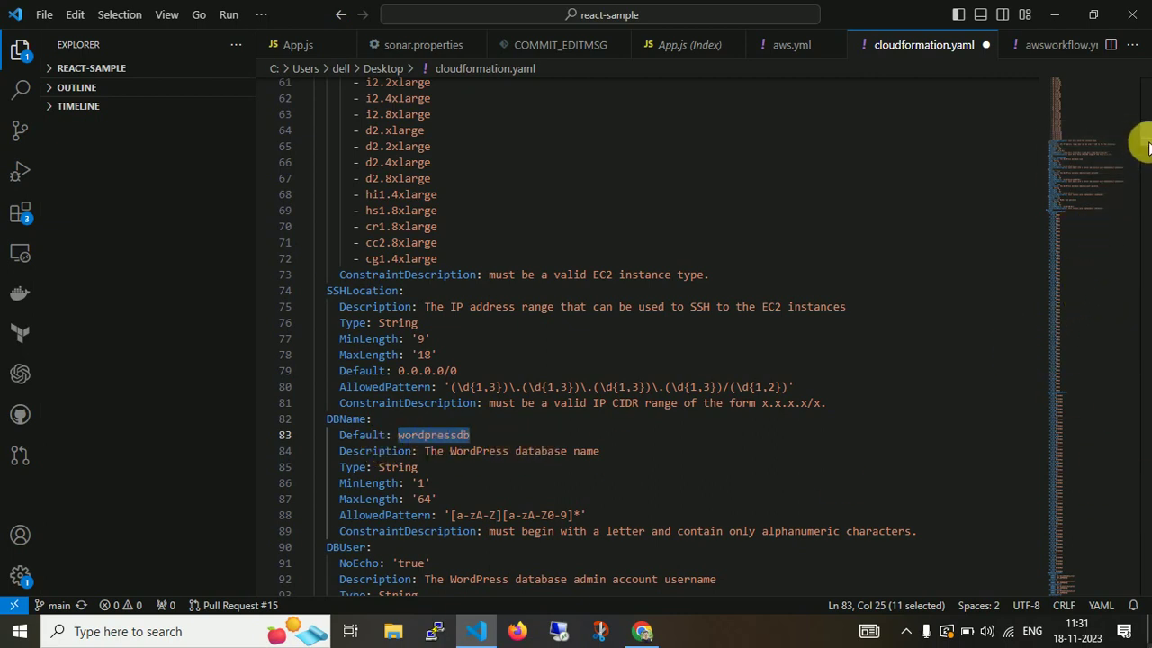
pyautogui.scroll(-4, 1144, 144)
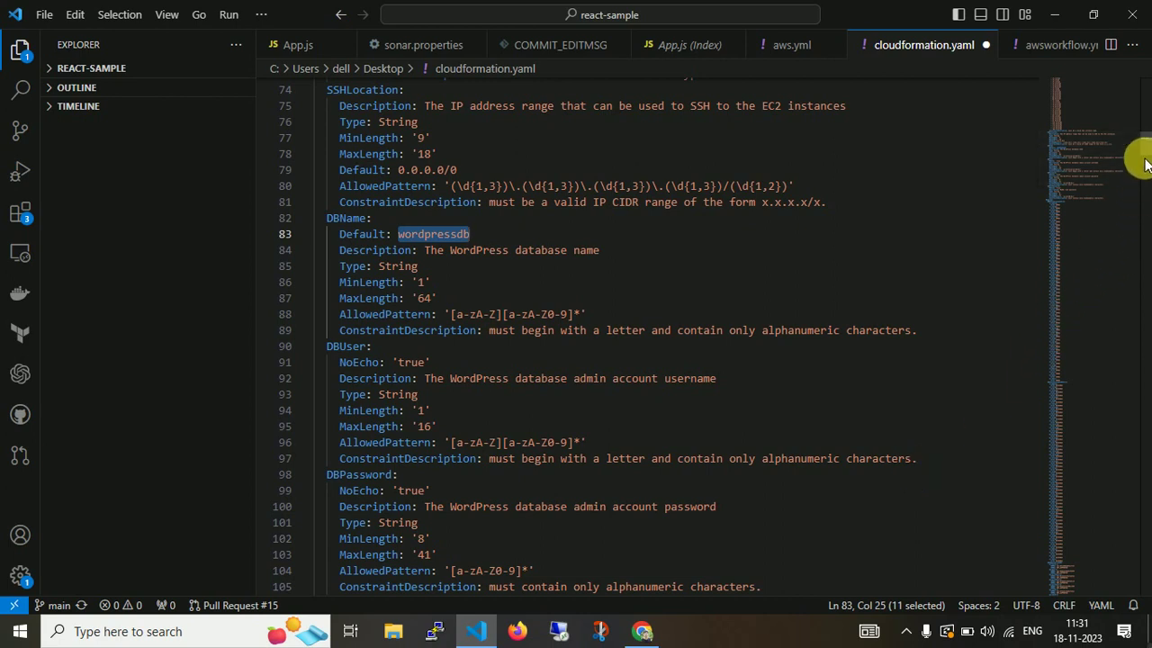
pyautogui.scroll(1, 1146, 157)
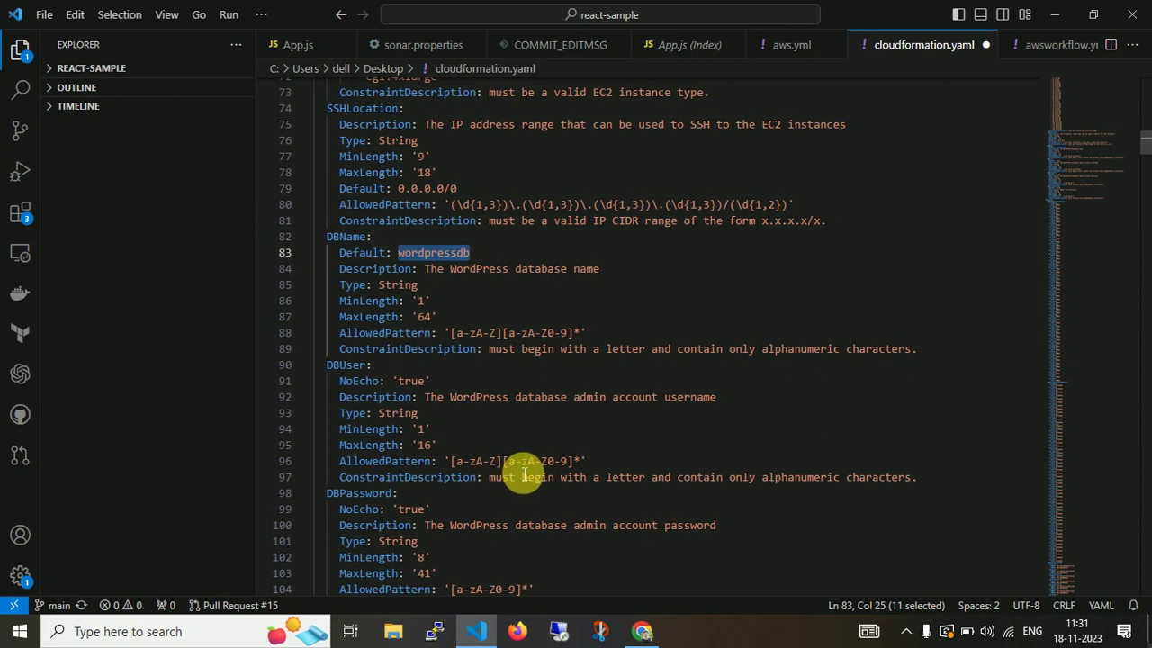
pyautogui.click(569, 462)
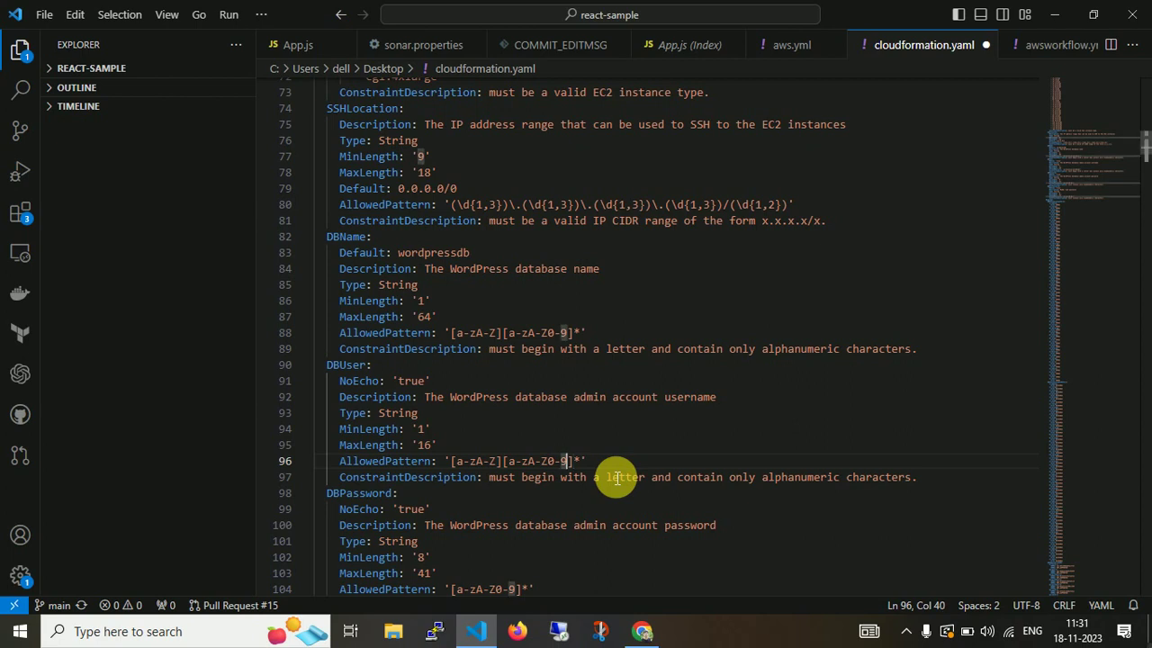
pyautogui.write('6')
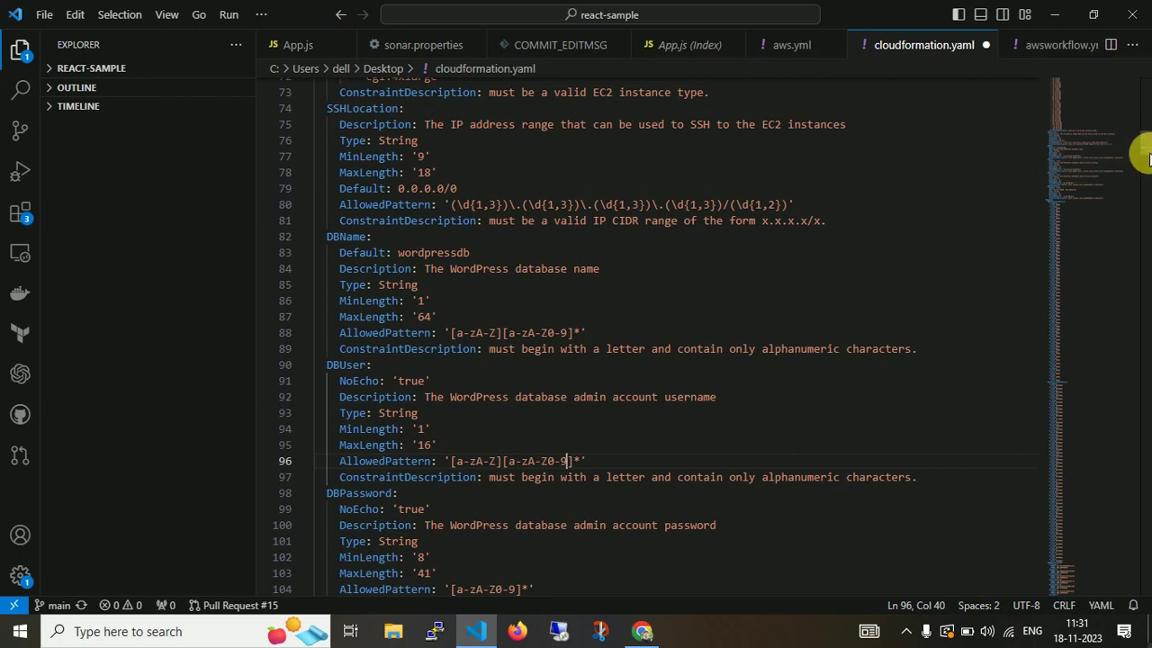
# In DBPassword, add @# to the AllowedPattern set and change MinLength from 8 to 6.
pyautogui.scroll(-2, 1141, 153)
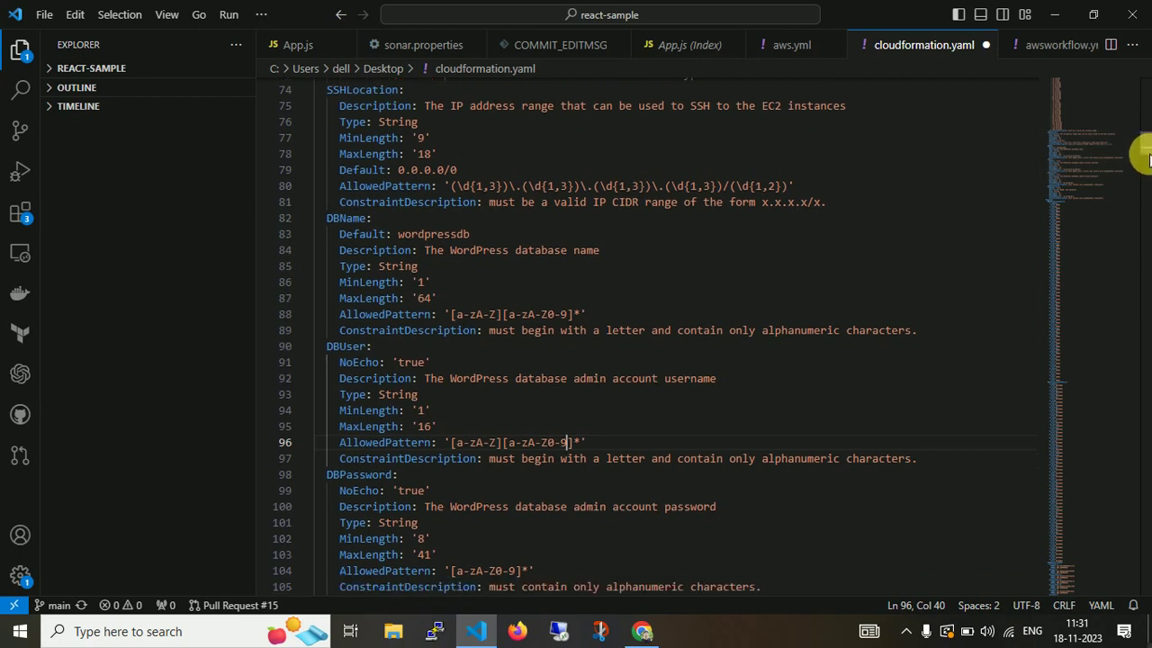
pyautogui.click(510, 477)
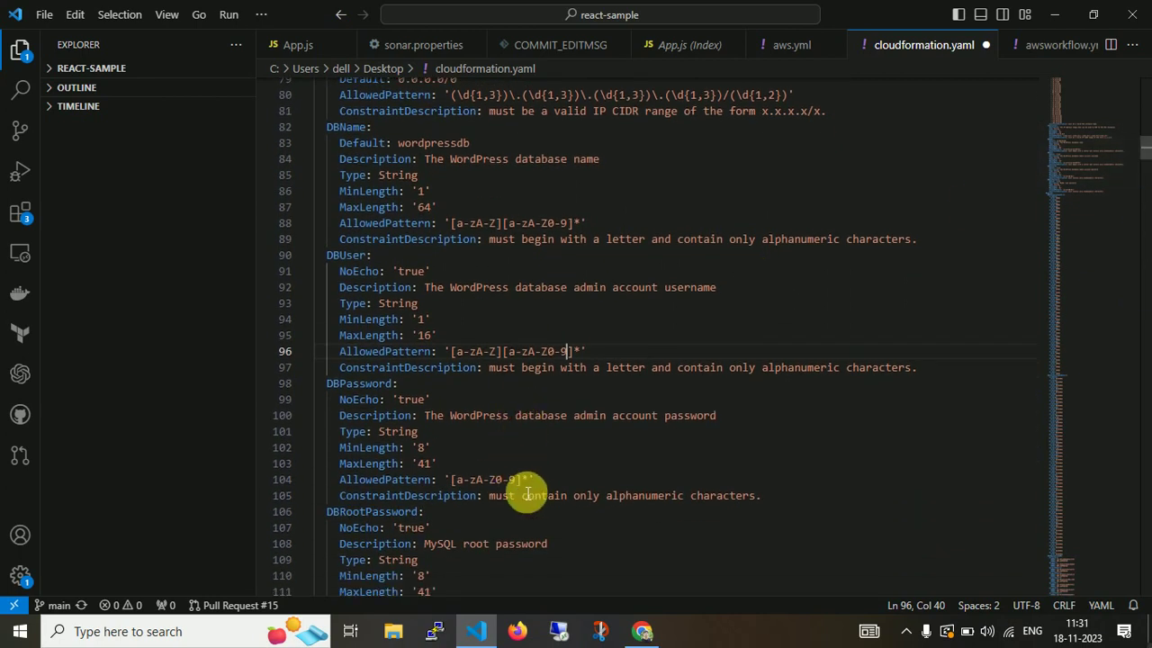
pyautogui.write('@#')
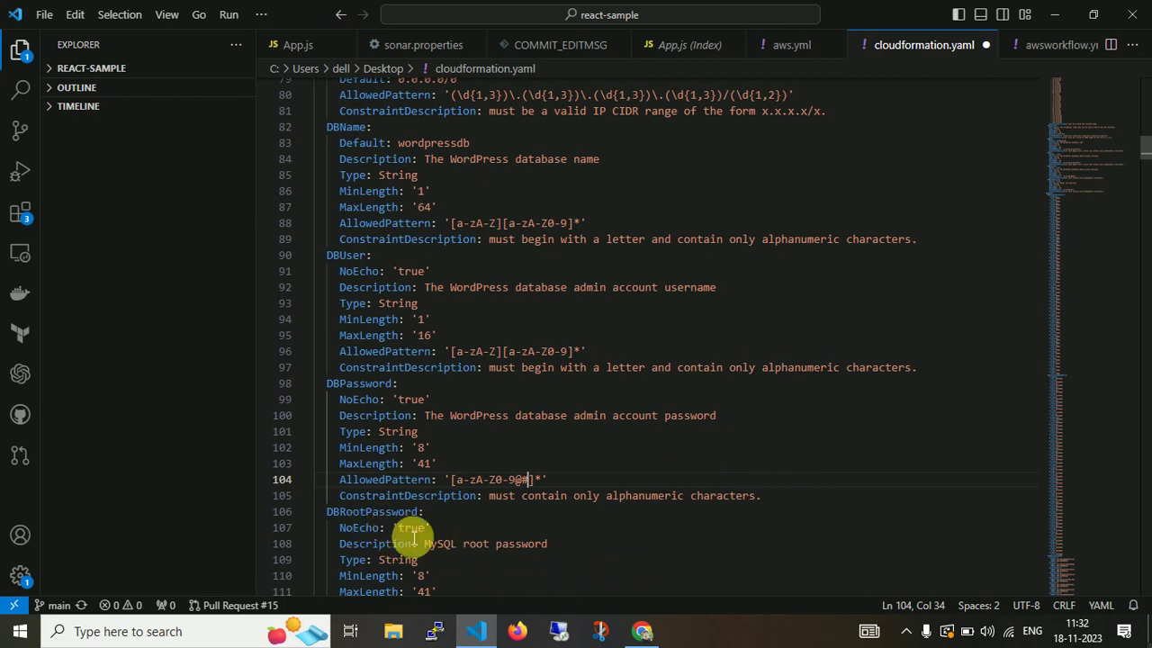
pyautogui.click(423, 447)
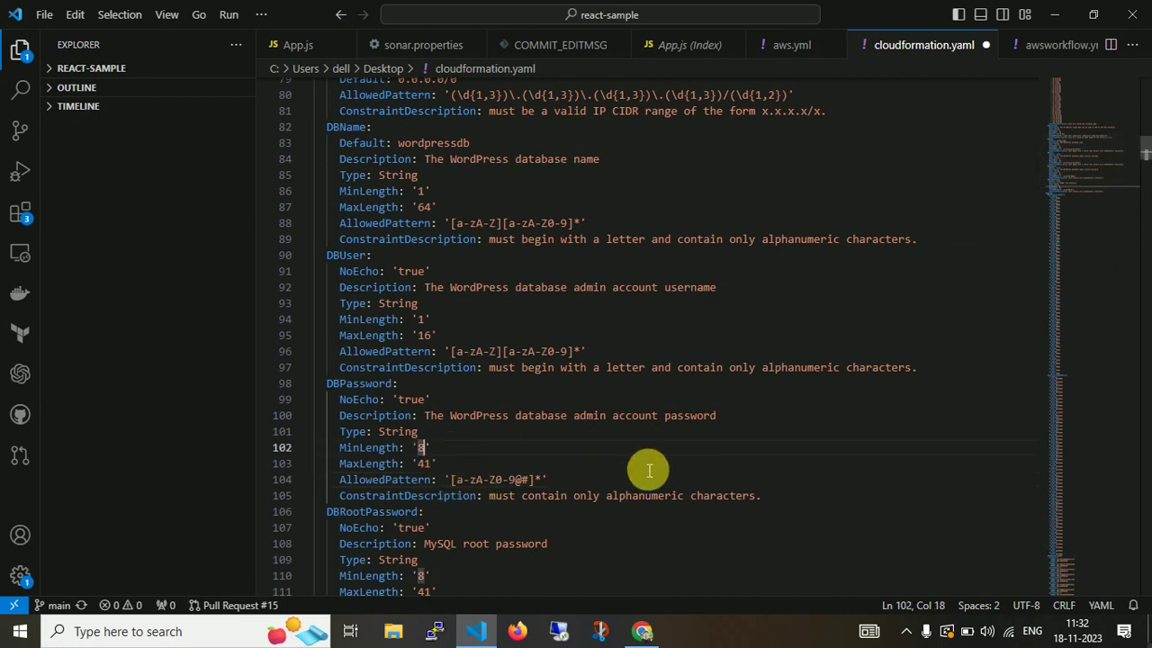
pyautogui.press('BackSpace')
pyautogui.write('6')
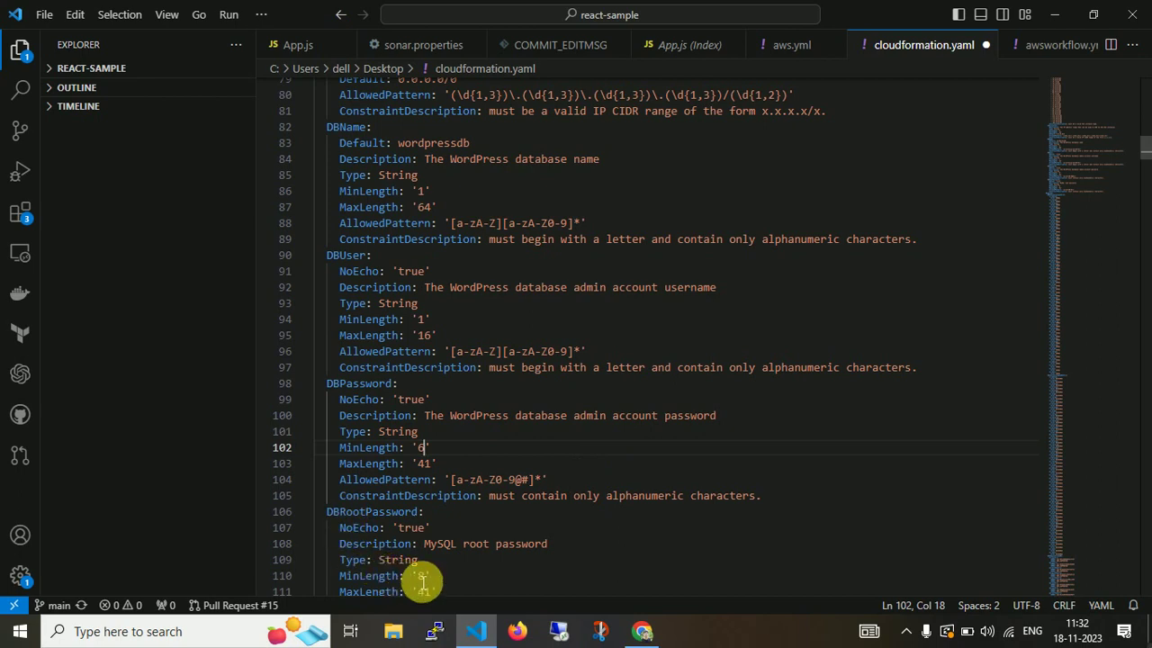
# Give DBRootPassword MinLength 6 and AllowedPattern '[a-zA-Z0-9@#]*'.
pyautogui.click(425, 578)
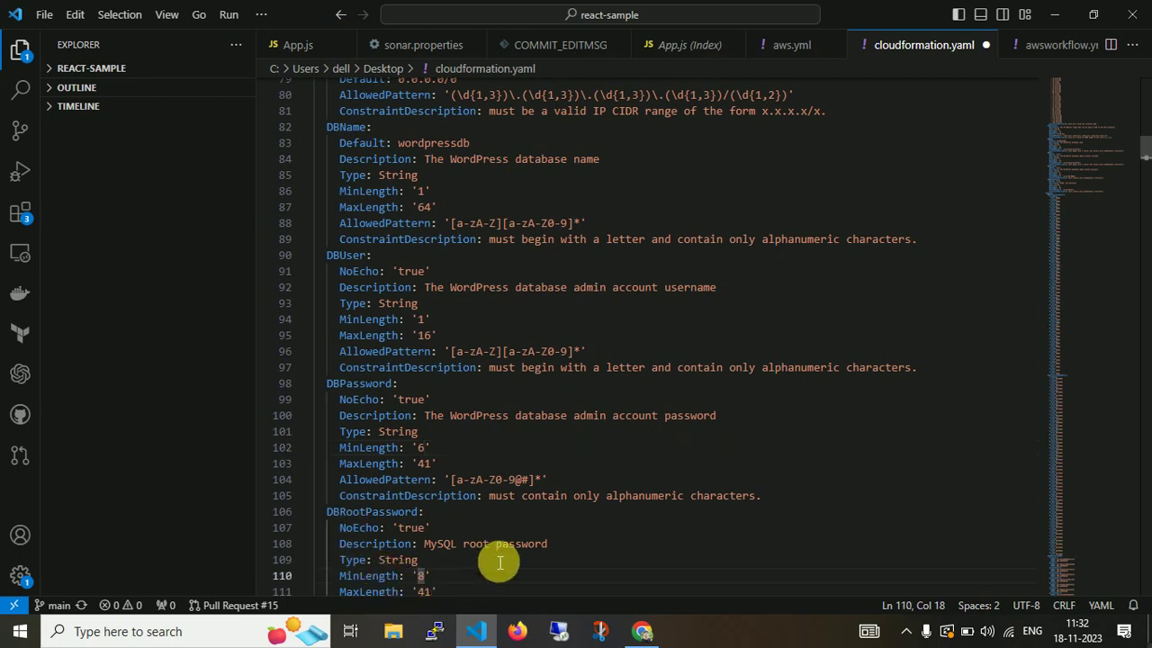
pyautogui.press('BackSpace')
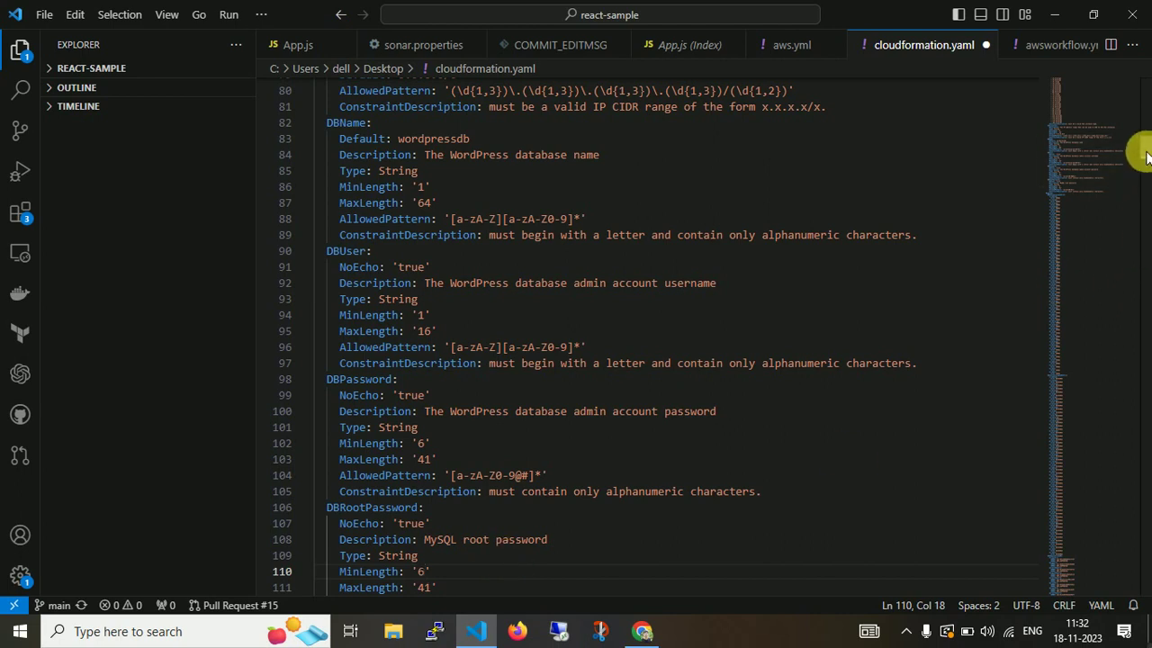
pyautogui.scroll(-3, 1144, 158)
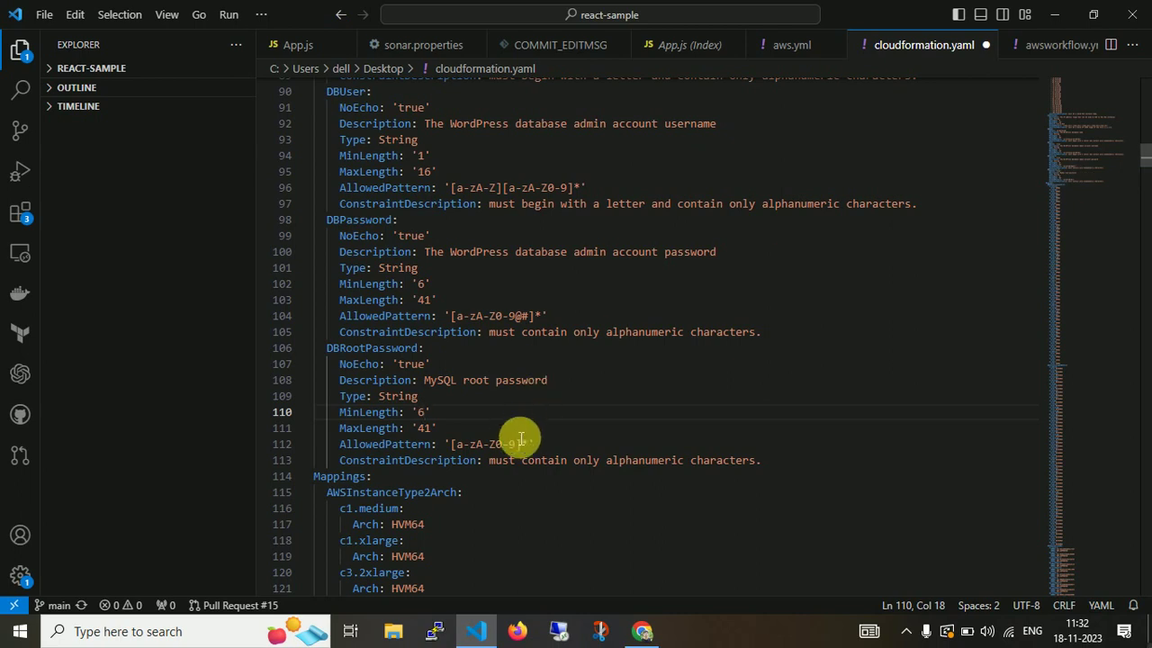
pyautogui.click(516, 443)
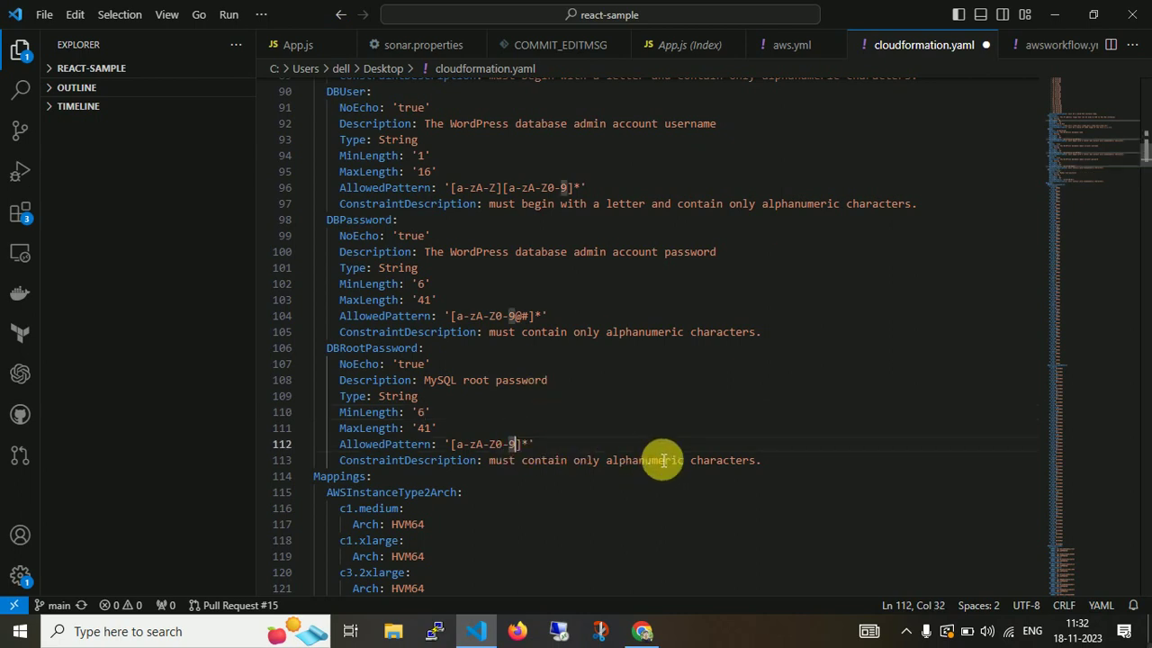
pyautogui.write('@#')
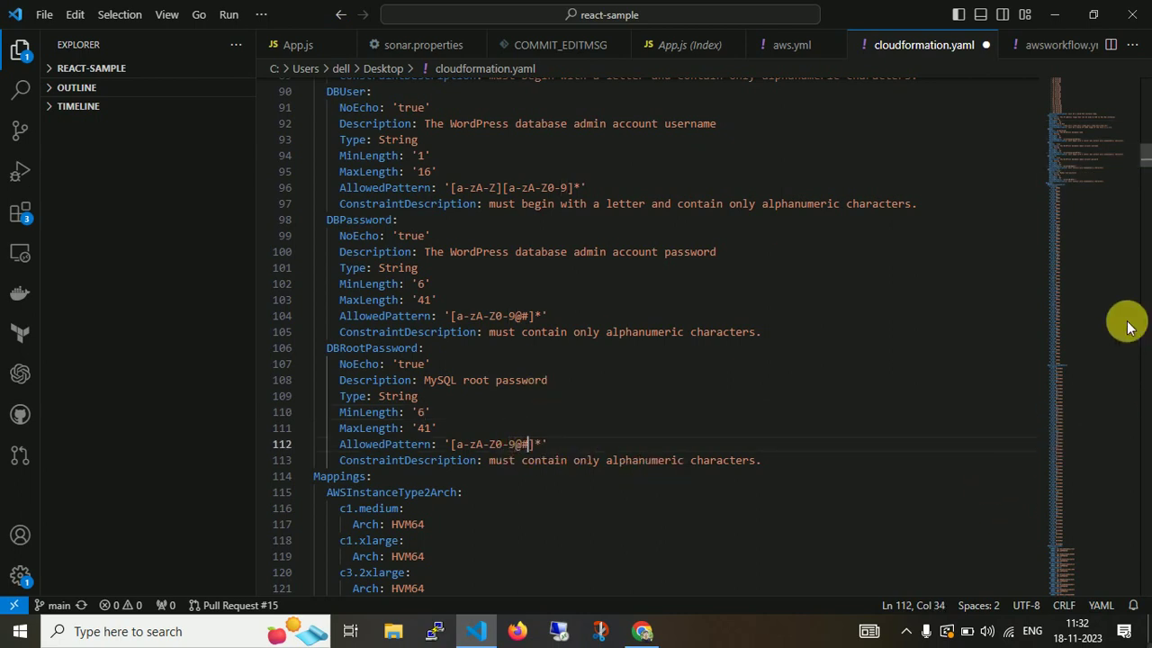
pyautogui.scroll(-2, 1145, 168)
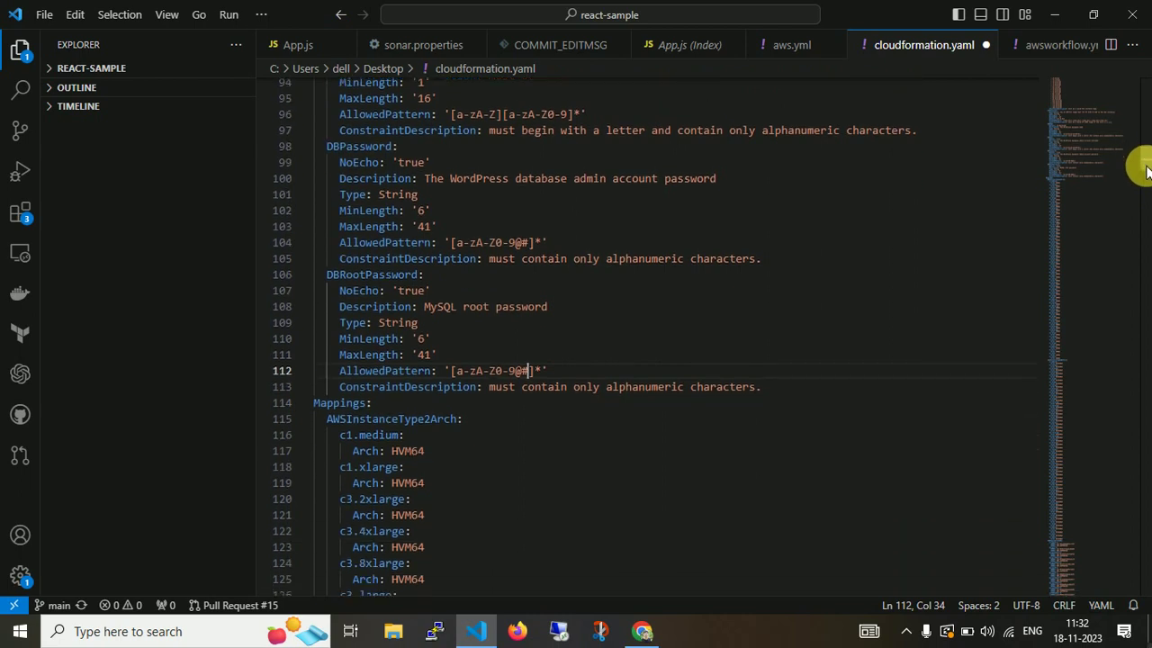
pyautogui.scroll(-2, 1145, 171)
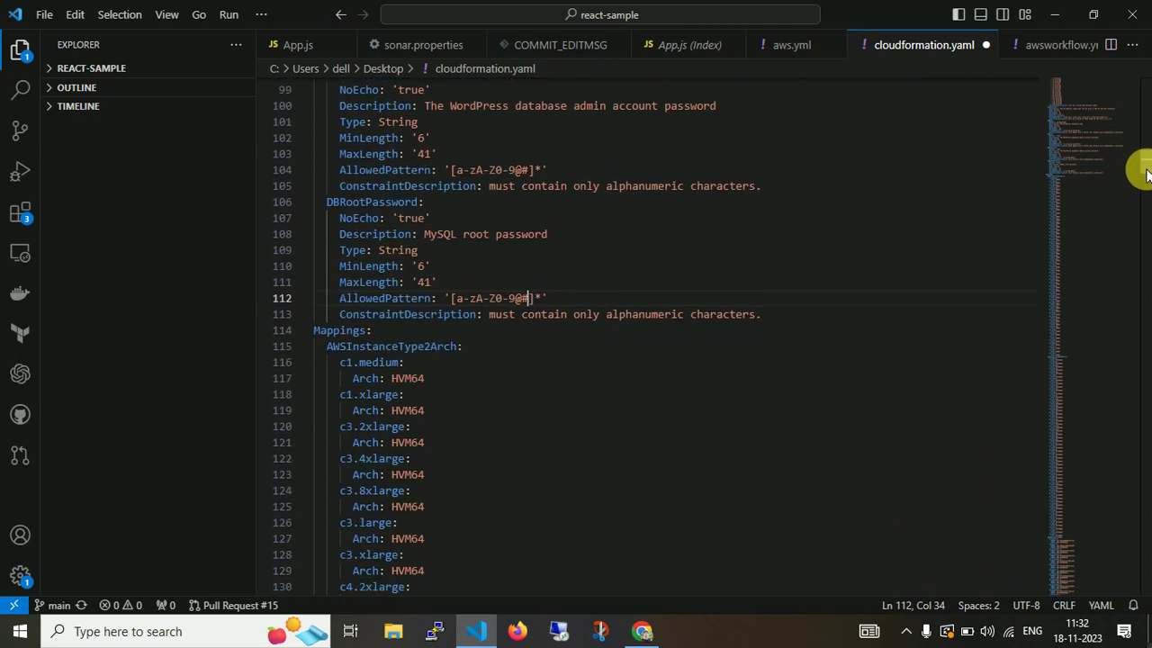
pyautogui.scroll(-1, 1145, 171)
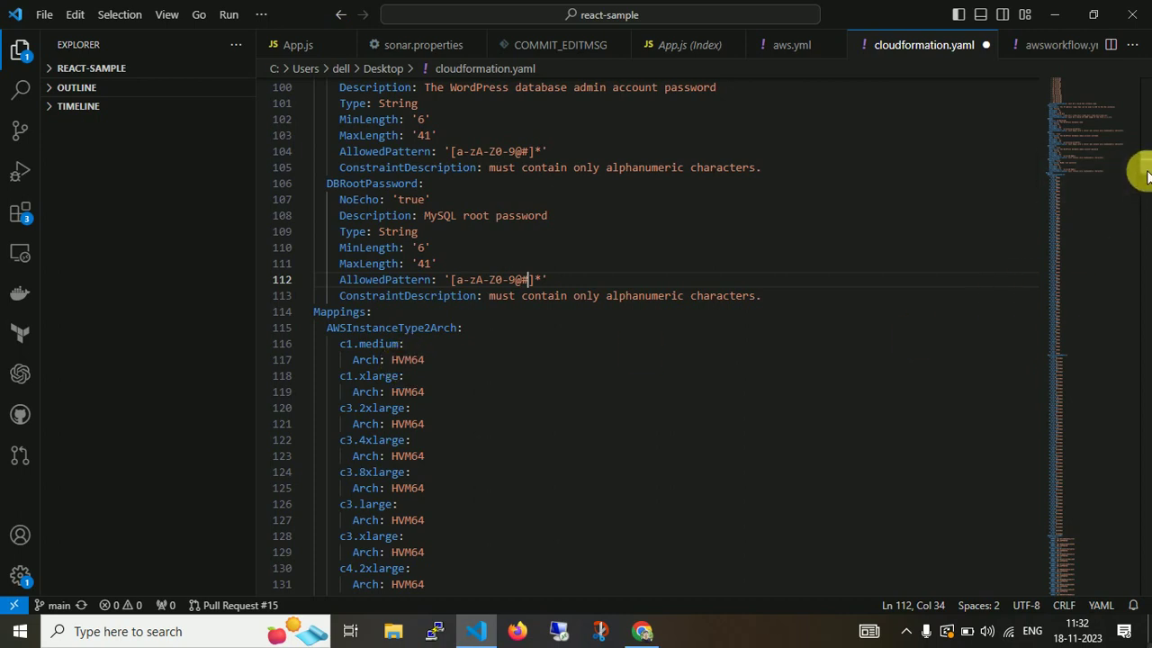
pyautogui.scroll(-2, 1146, 177)
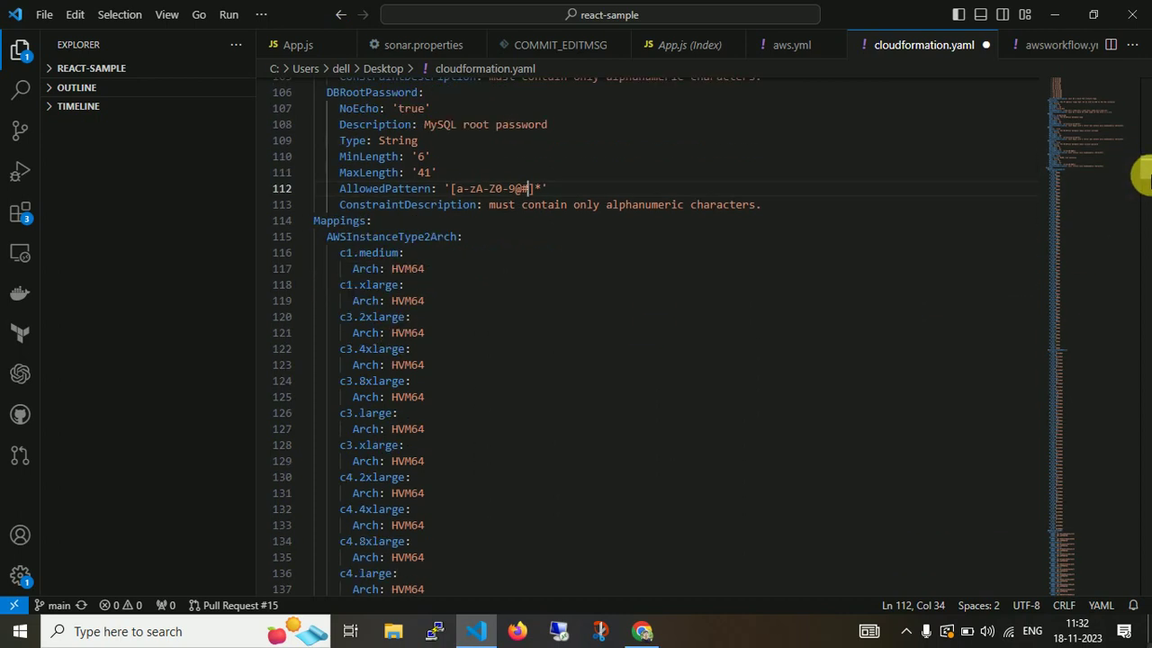
pyautogui.scroll(-9, 1143, 177)
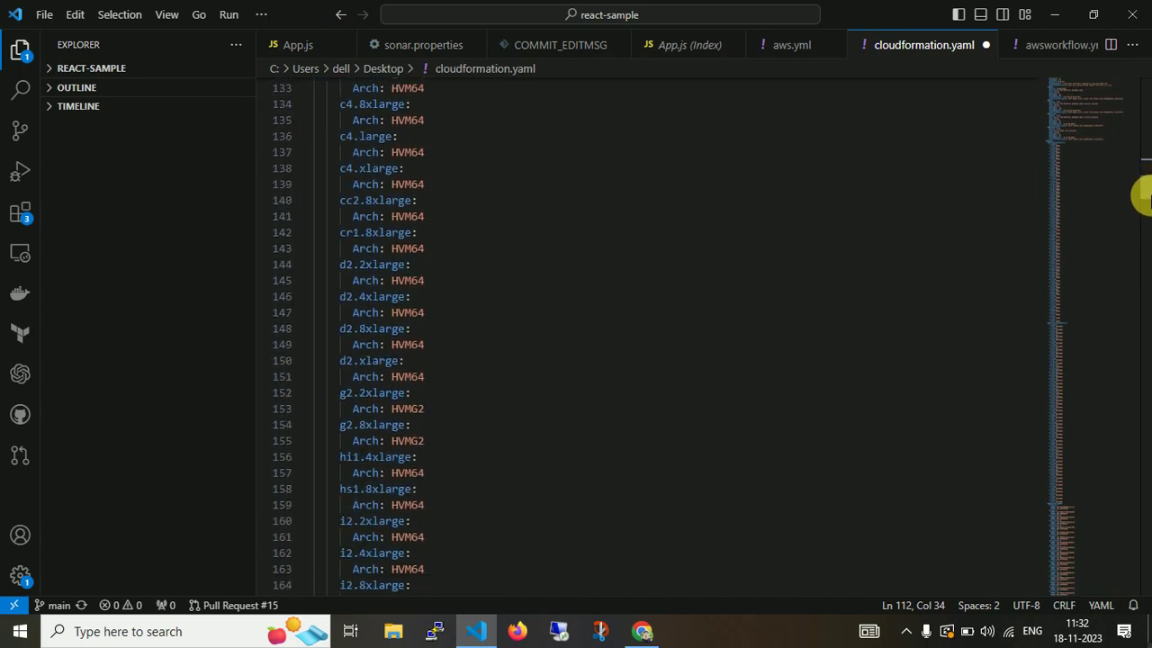
pyautogui.scroll(-11, 1143, 200)
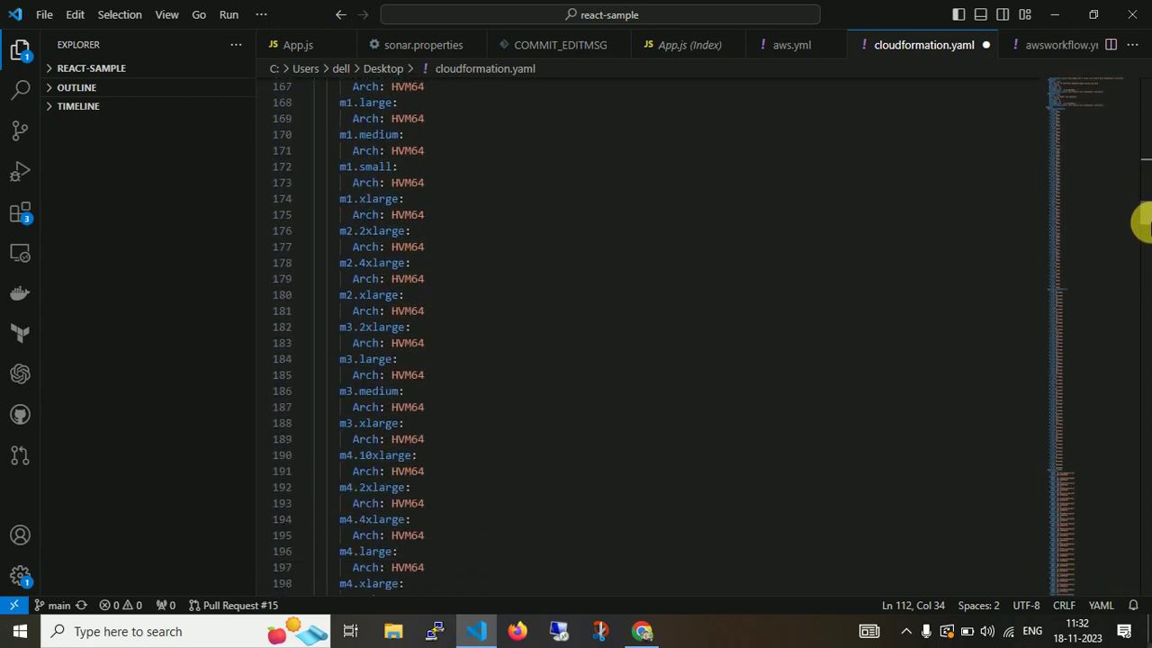
pyautogui.scroll(-11, 1142, 225)
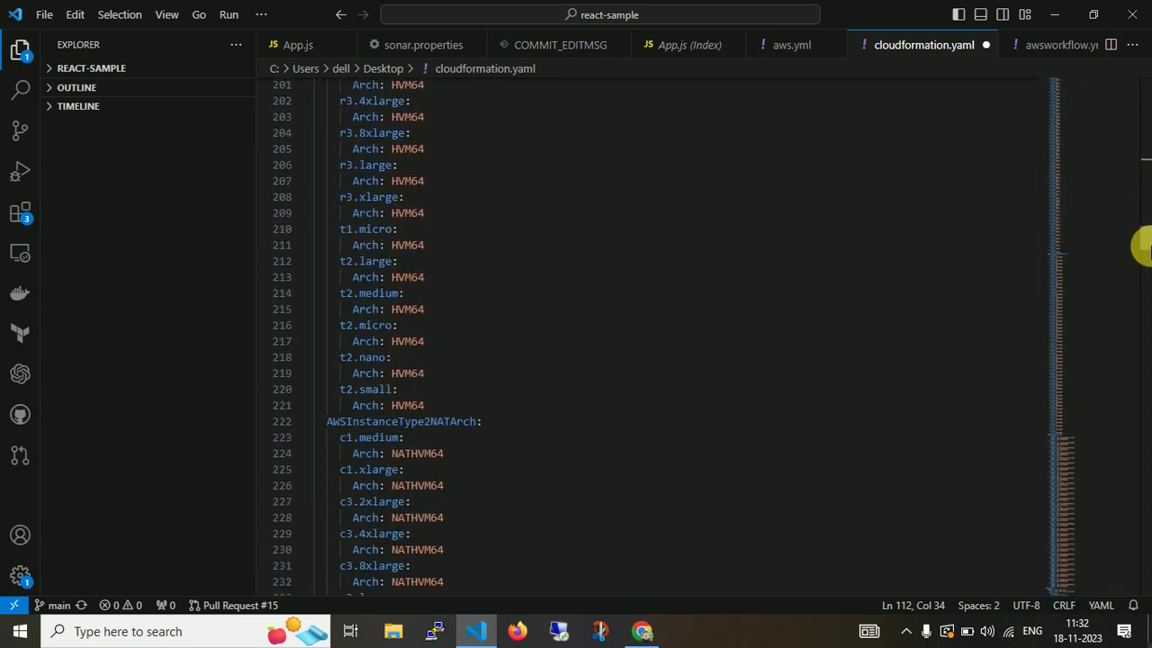
pyautogui.scroll(-2, 1142, 249)
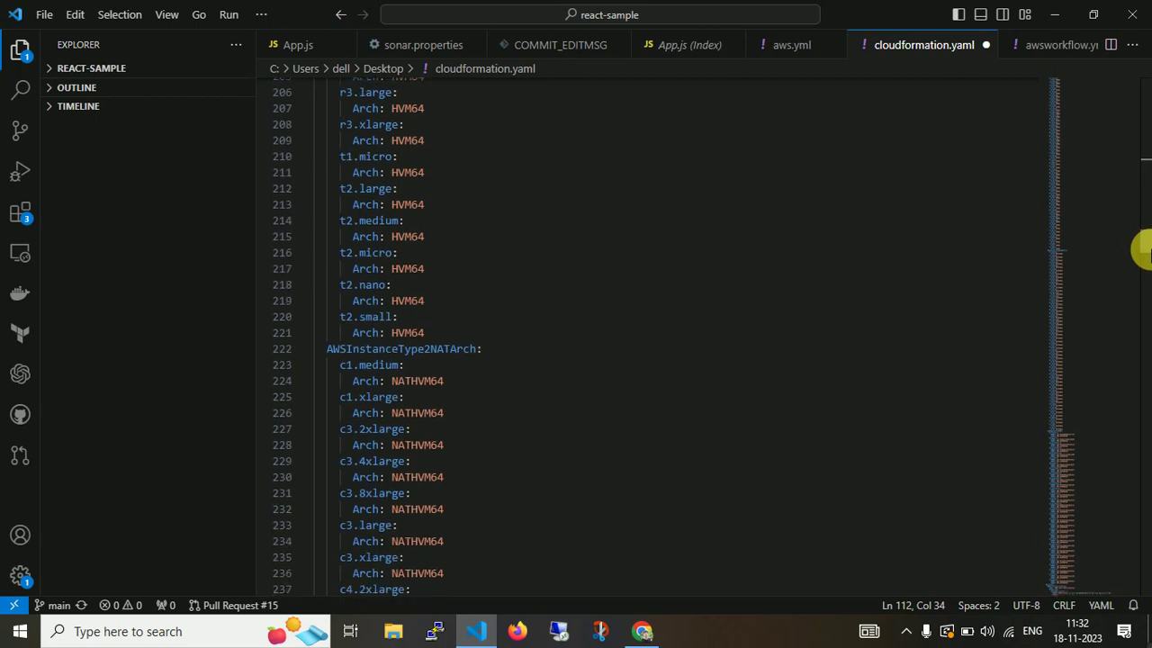
pyautogui.scroll(-12, 1143, 257)
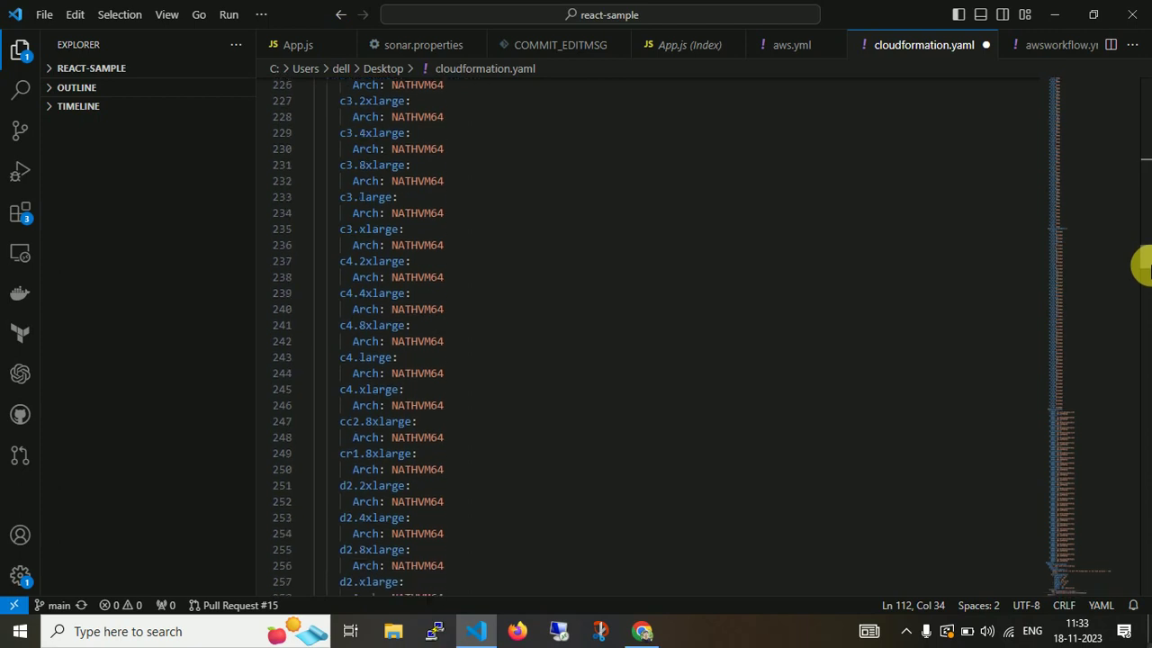
pyautogui.scroll(-13, 1142, 276)
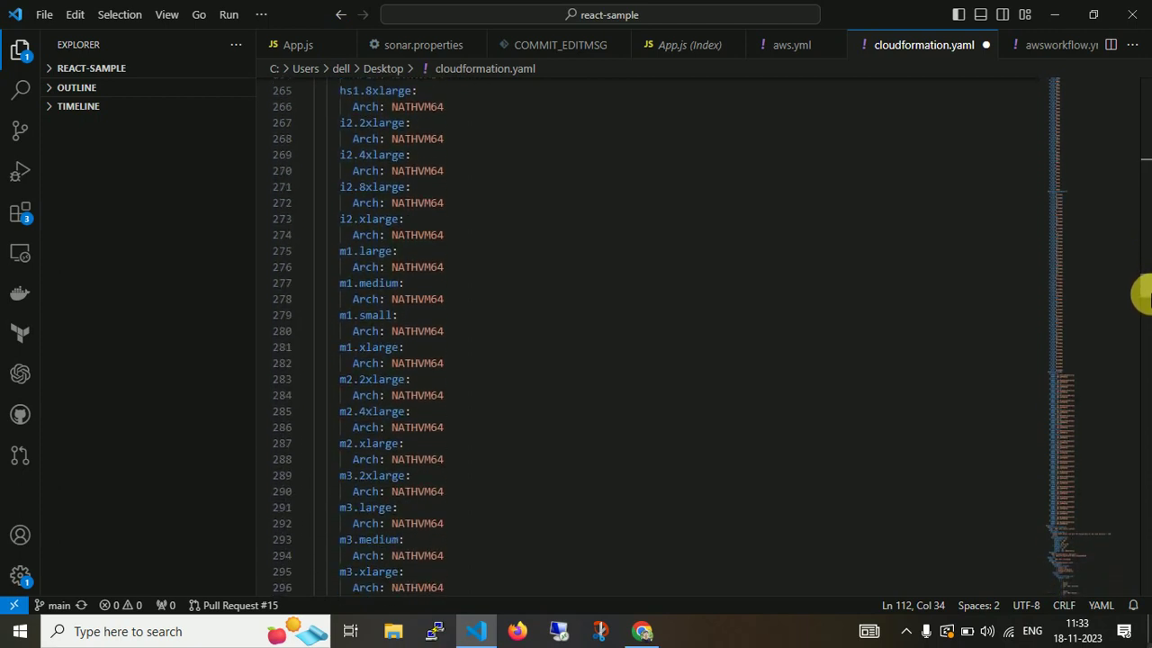
pyautogui.scroll(-10, 1142, 306)
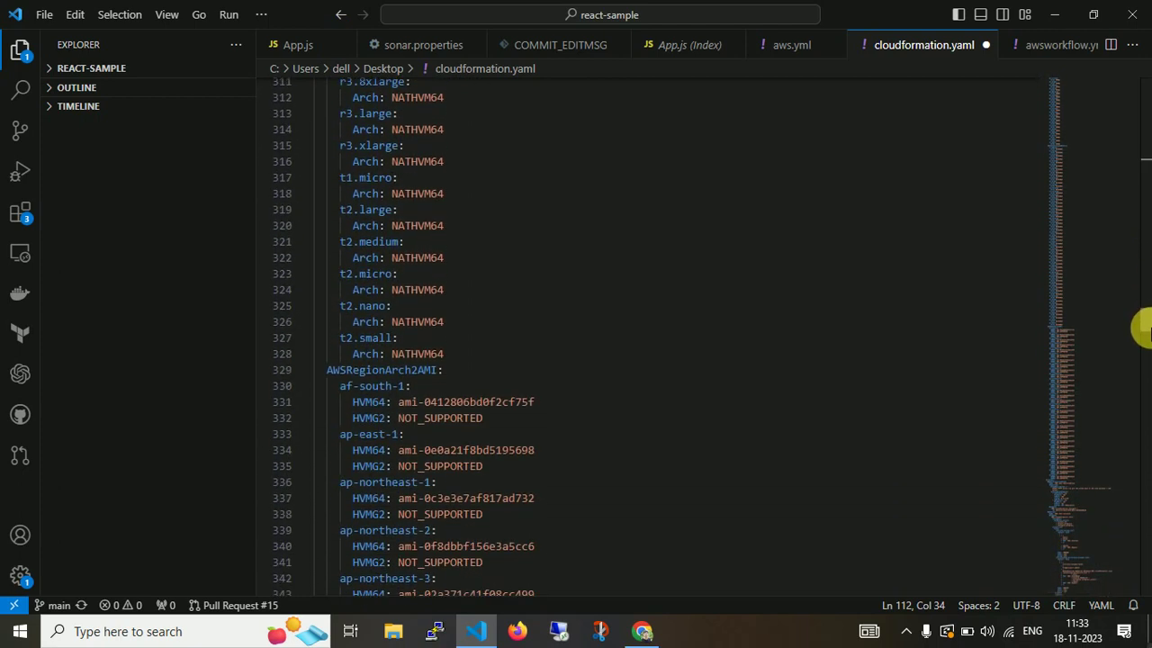
pyautogui.doubleClick(426, 372)
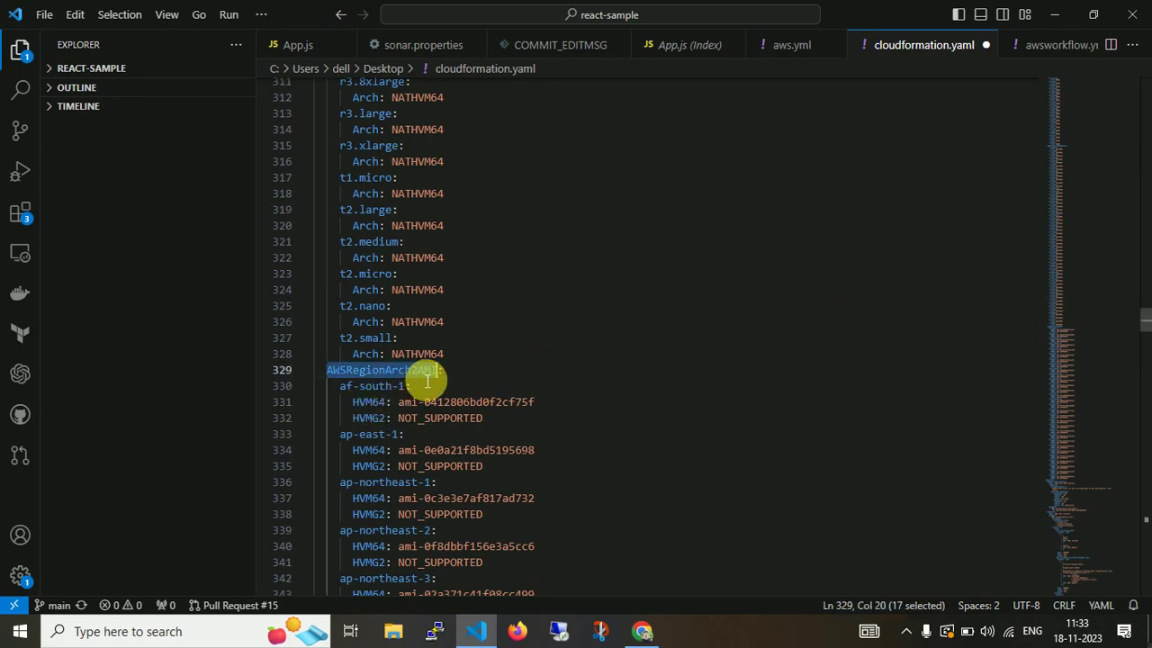
pyautogui.doubleClick(368, 387)
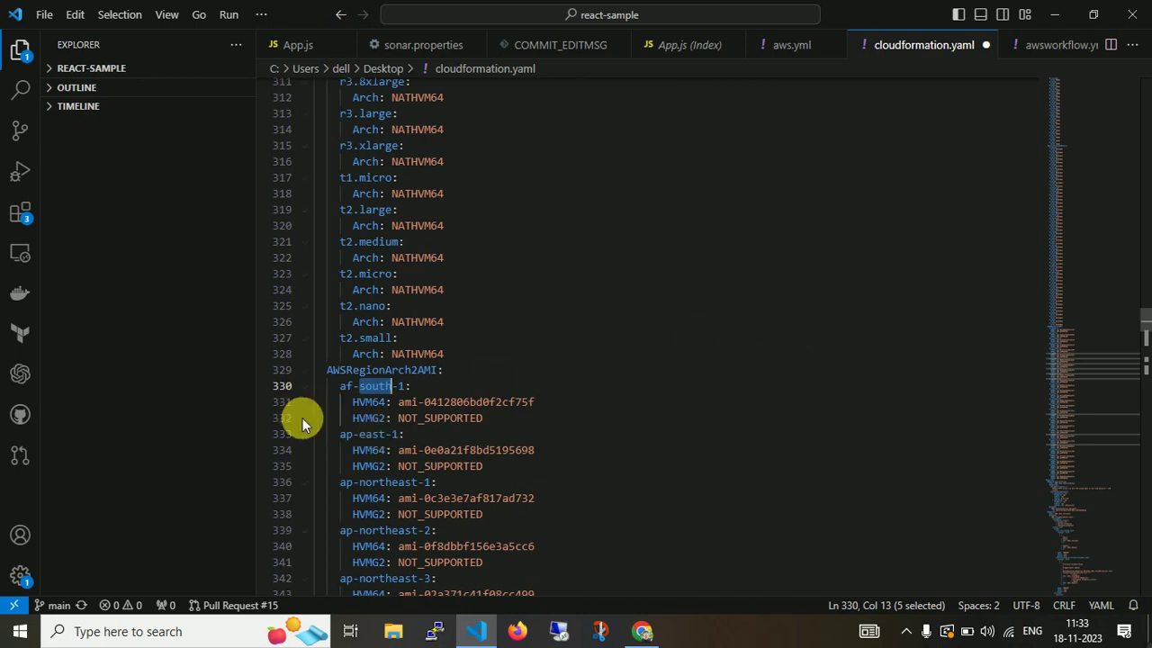
pyautogui.doubleClick(485, 403)
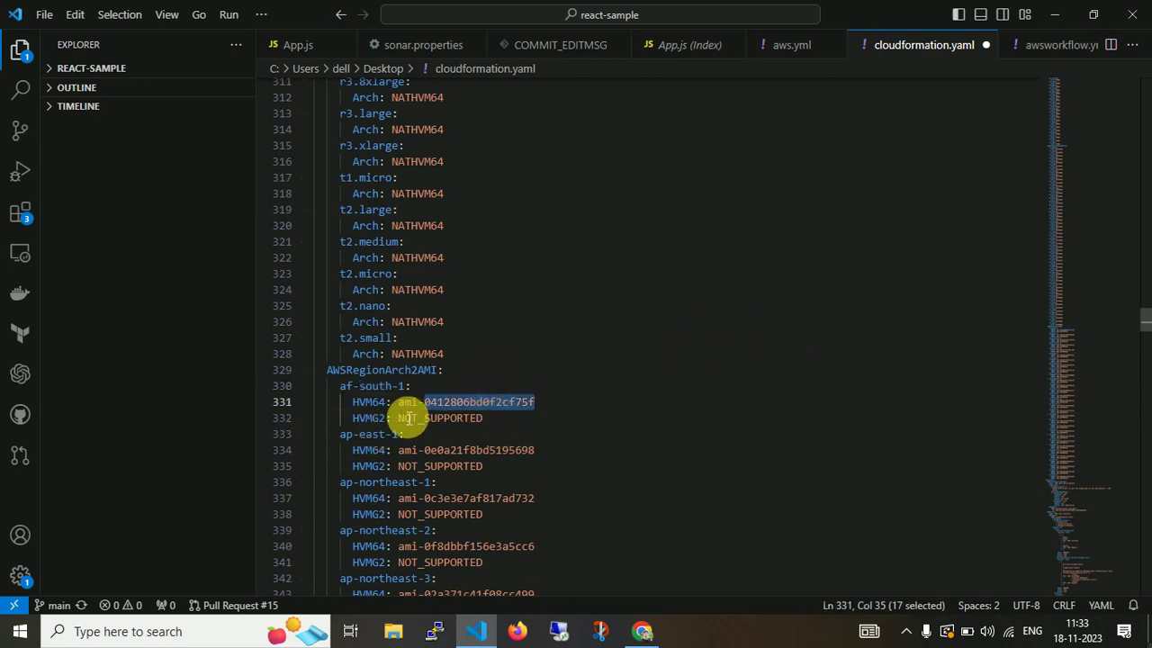
pyautogui.moveTo(406, 411); pyautogui.dragTo(545, 404)
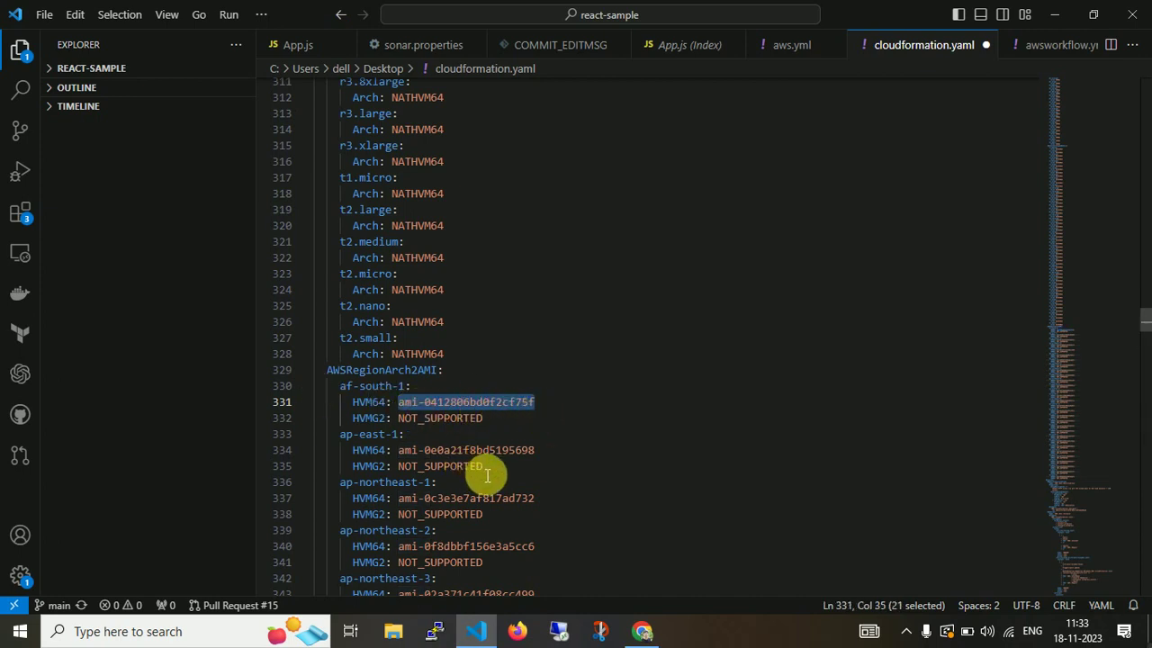
pyautogui.moveTo(1143, 331); pyautogui.dragTo(1143, 389)
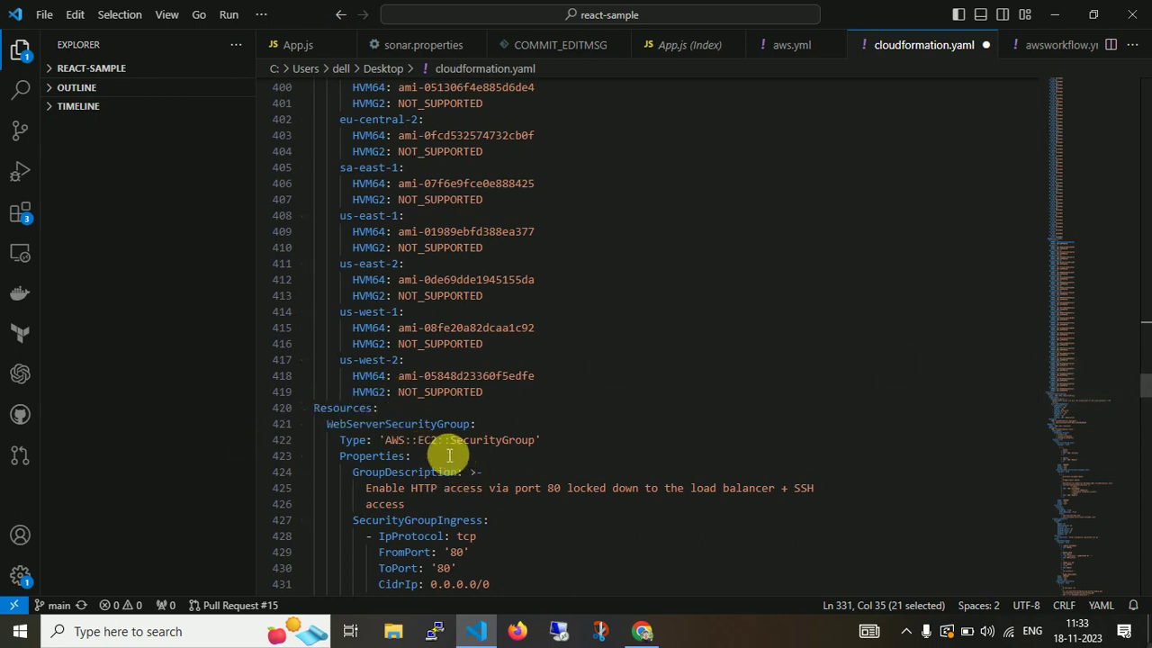
pyautogui.click(418, 440)
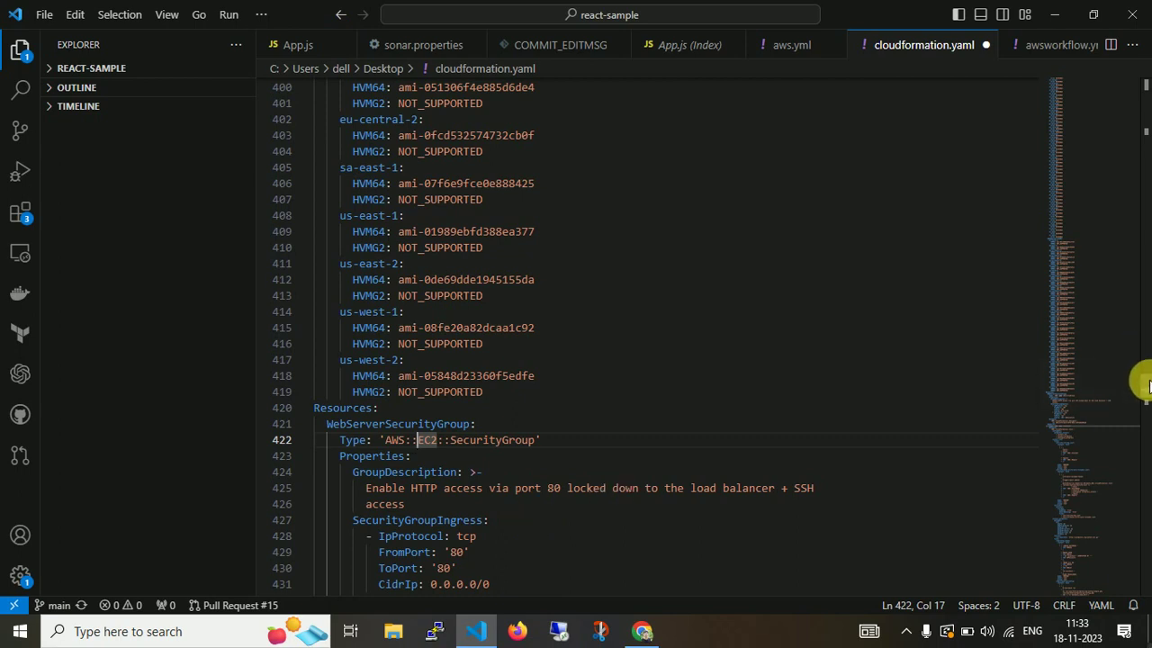
pyautogui.scroll(-3, 1144, 386)
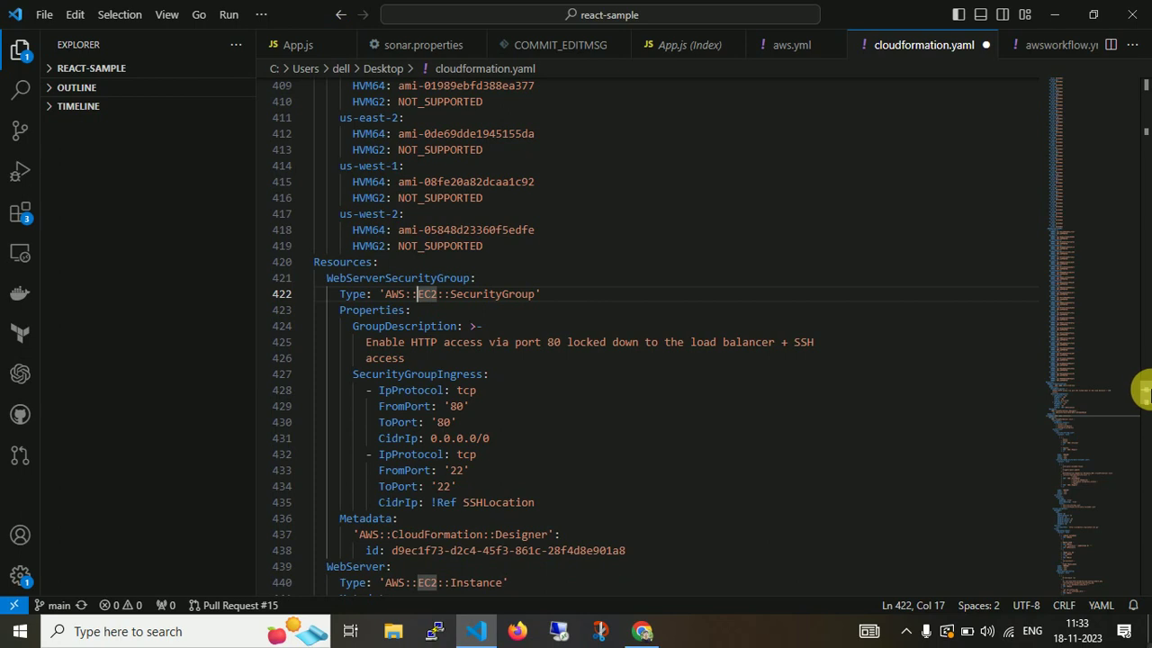
pyautogui.scroll(-3, 1144, 394)
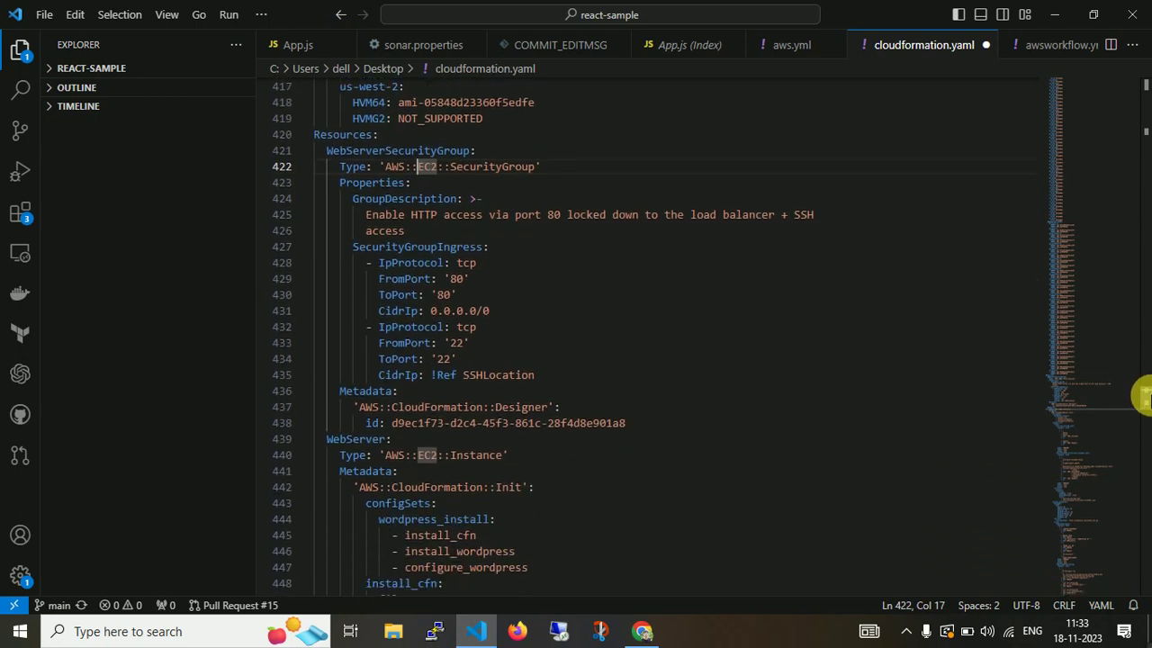
pyautogui.scroll(-1, 1143, 394)
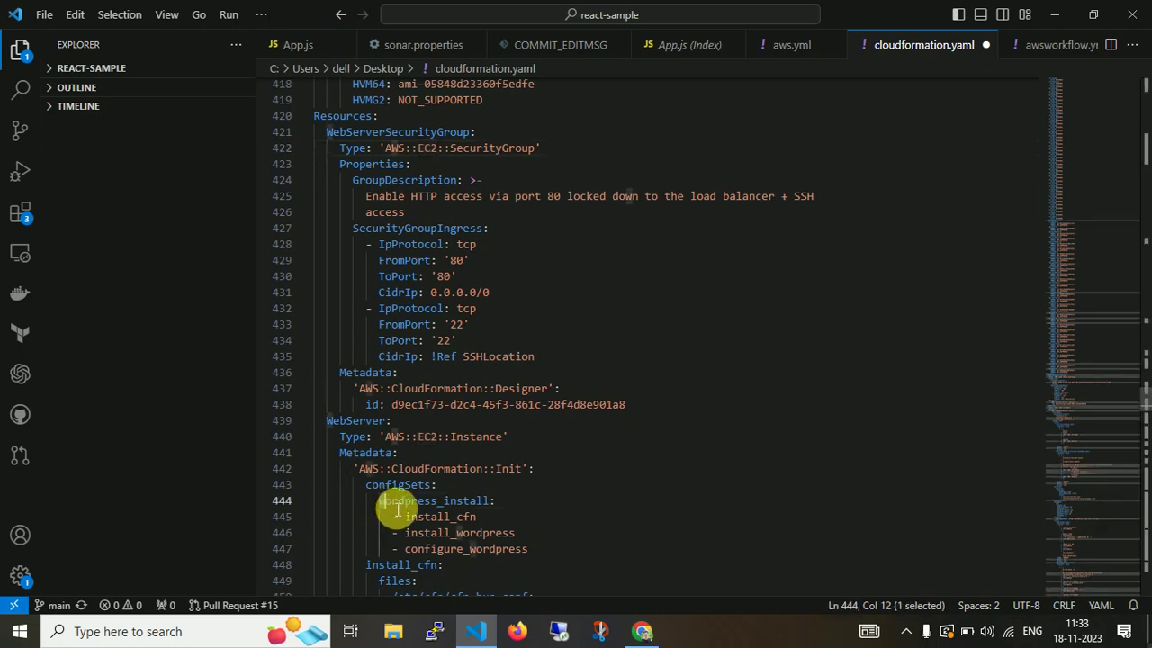
pyautogui.moveTo(379, 502); pyautogui.dragTo(447, 504)
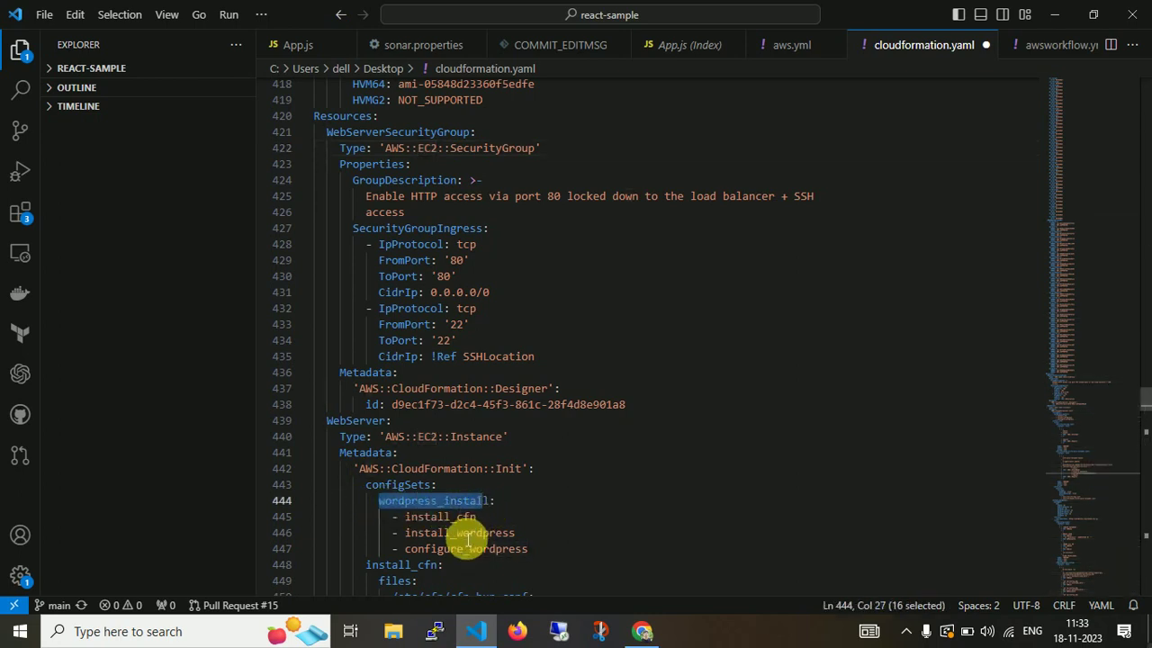
pyautogui.doubleClick(463, 537)
pyautogui.doubleClick(455, 554)
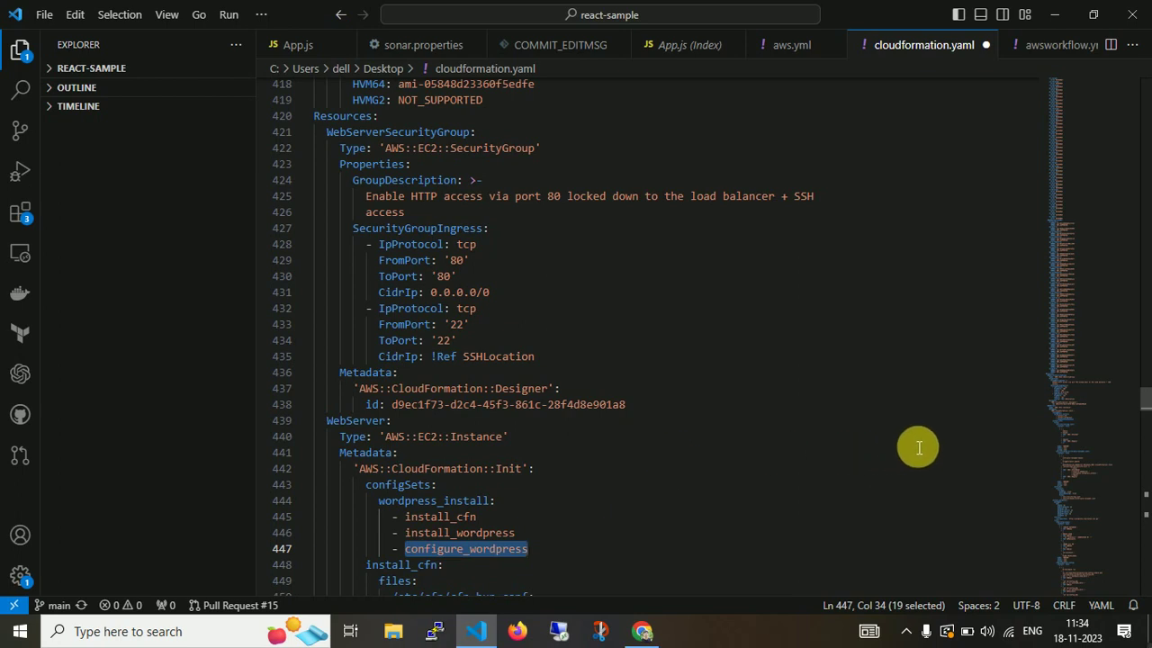
pyautogui.scroll(-2, 1141, 401)
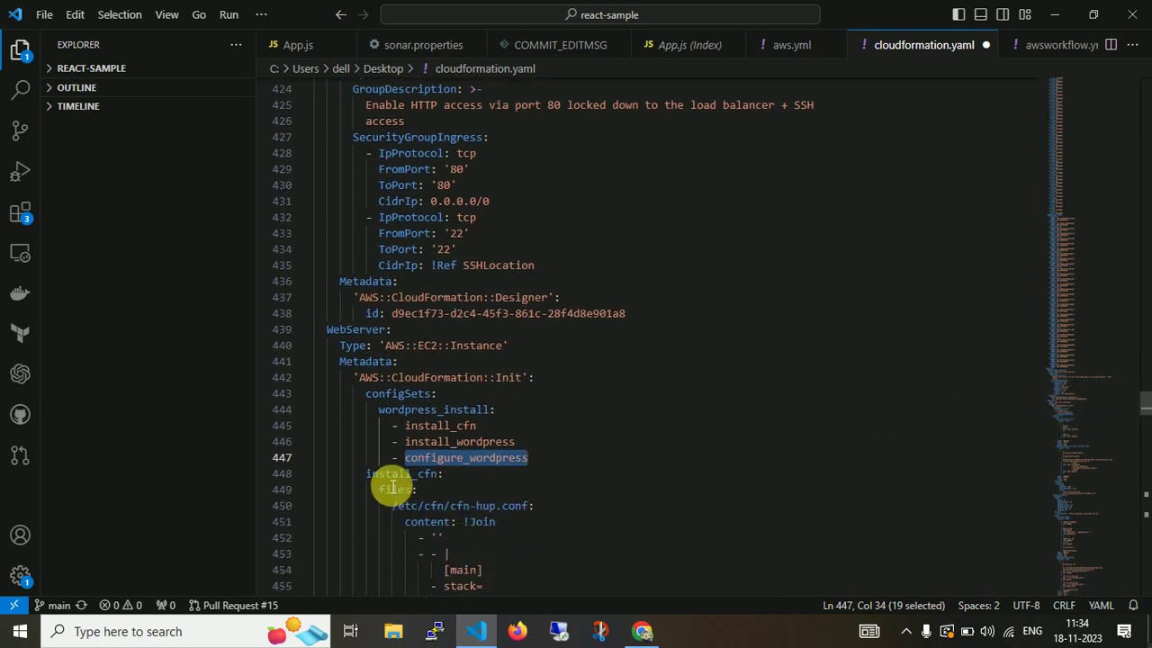
pyautogui.doubleClick(392, 477)
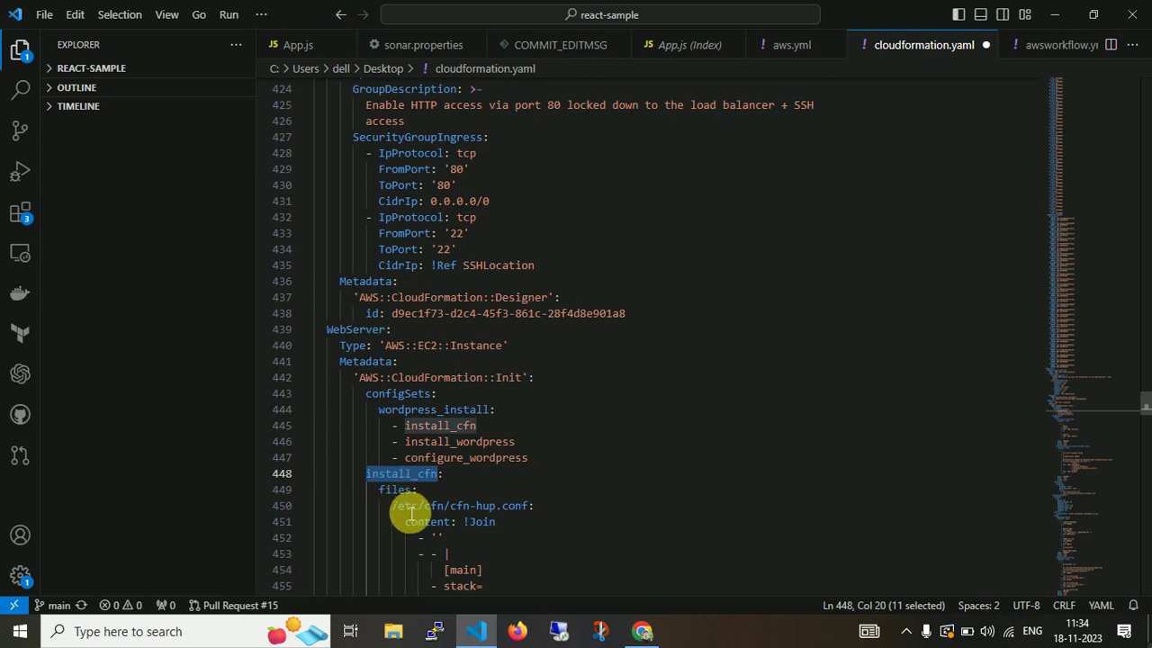
pyautogui.doubleClick(409, 509)
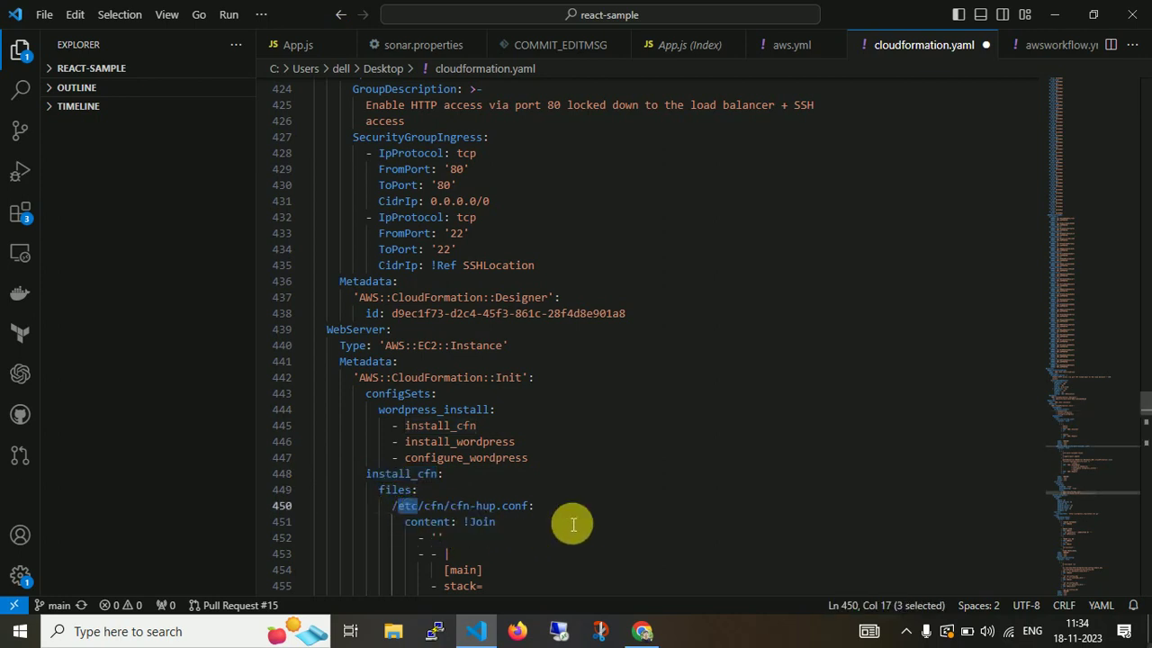
pyautogui.scroll(-5, 1135, 399)
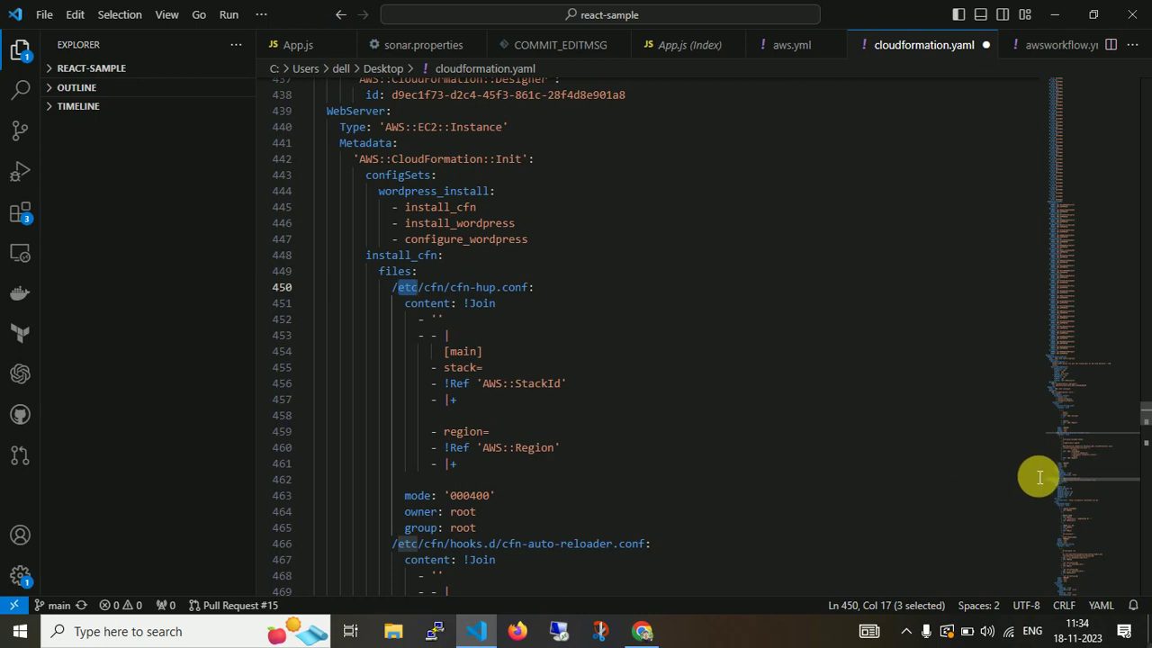
pyautogui.scroll(-5, 1144, 419)
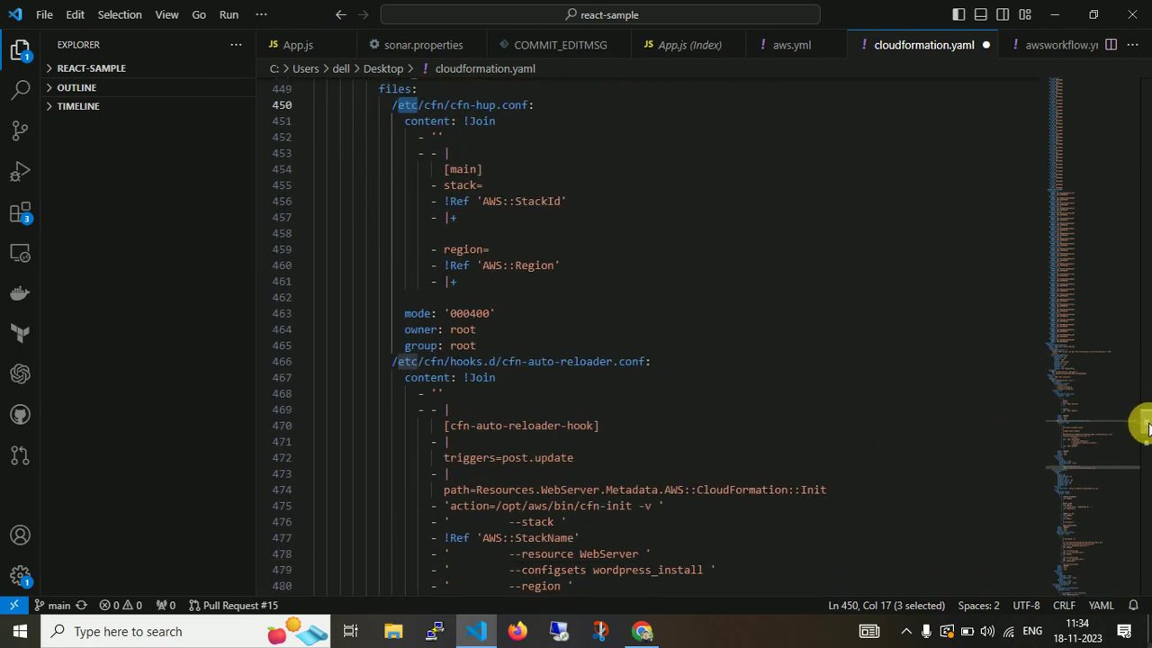
pyautogui.scroll(-5, 1144, 431)
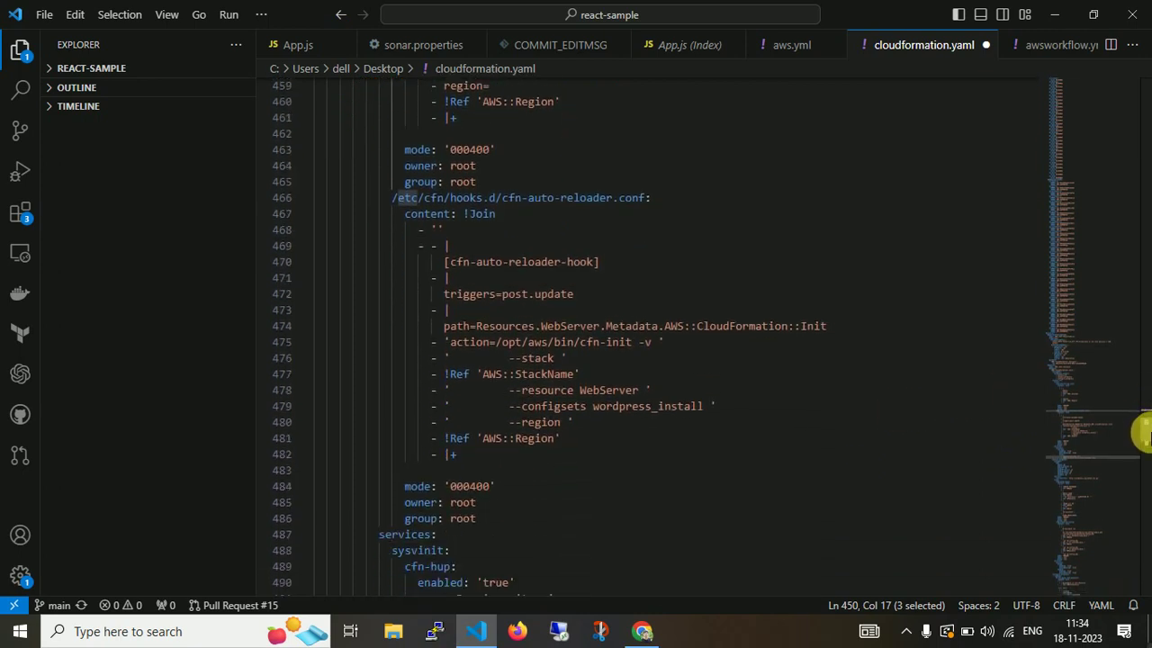
pyautogui.scroll(-1, 1144, 439)
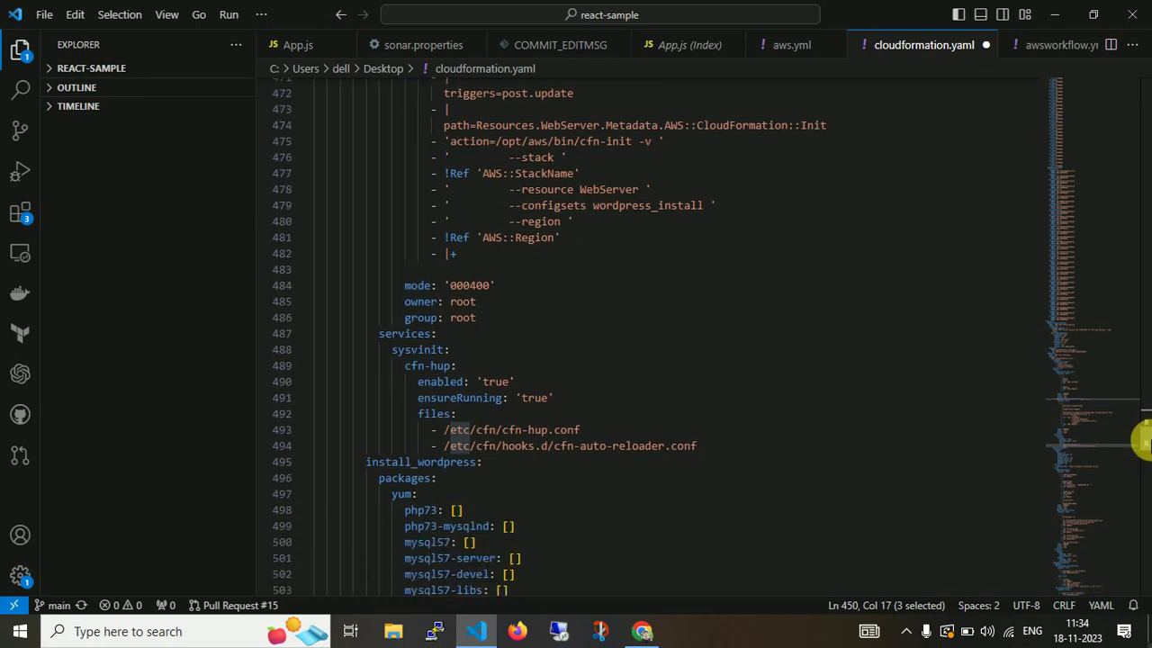
pyautogui.scroll(-2, 1144, 441)
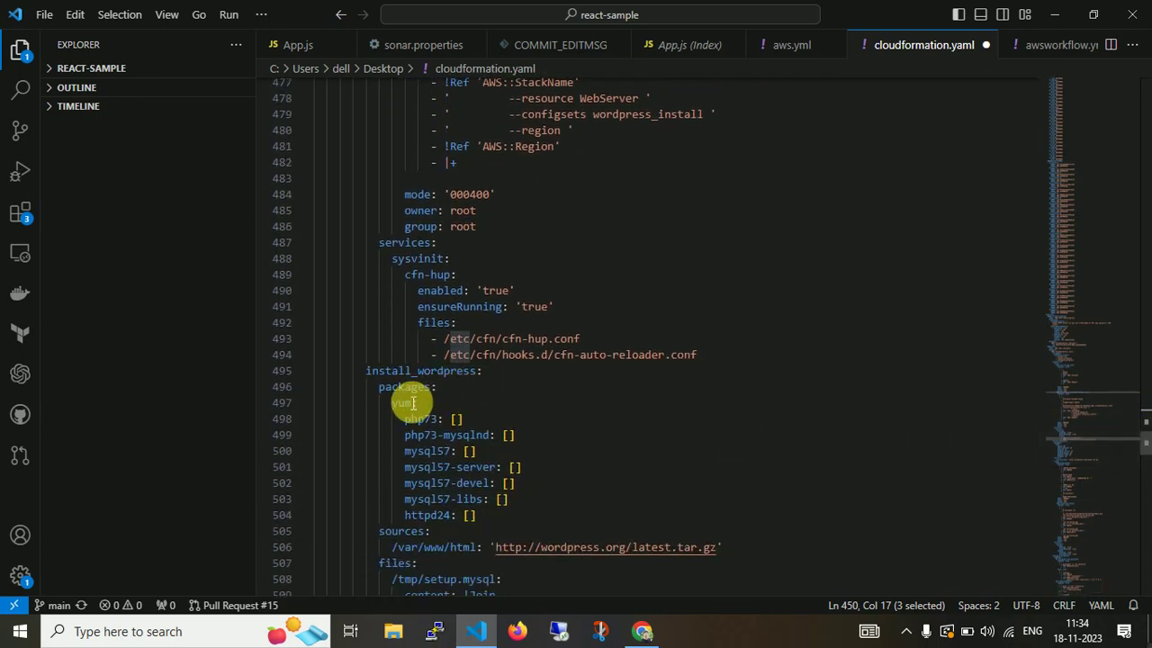
pyautogui.doubleClick(402, 404)
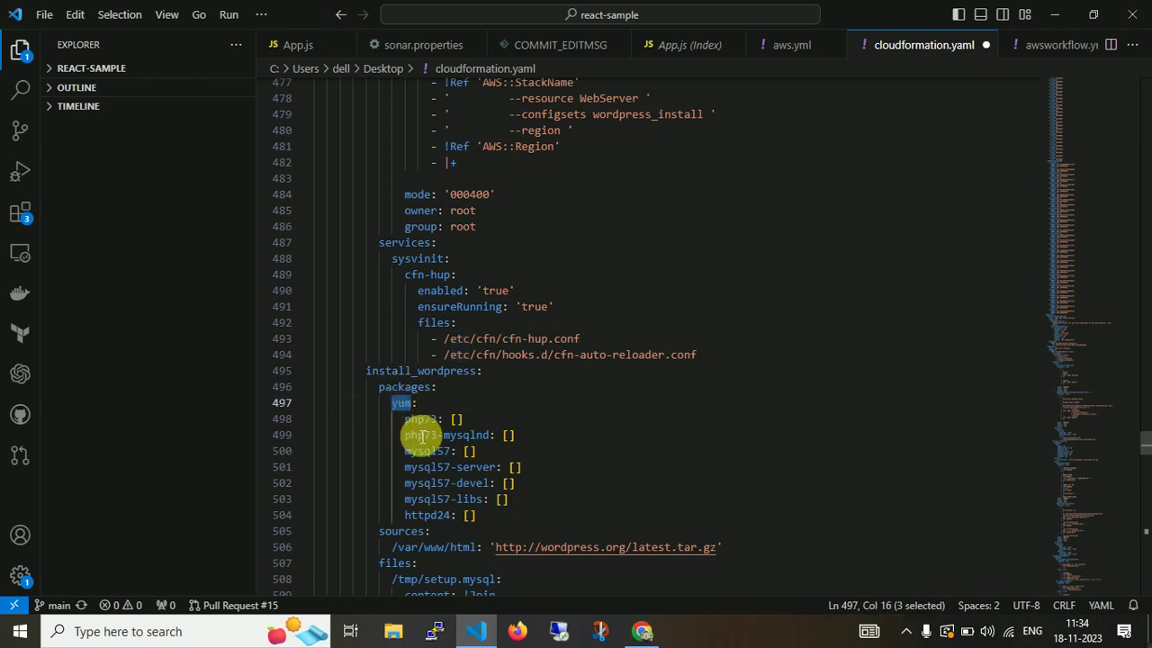
pyautogui.doubleClick(430, 451)
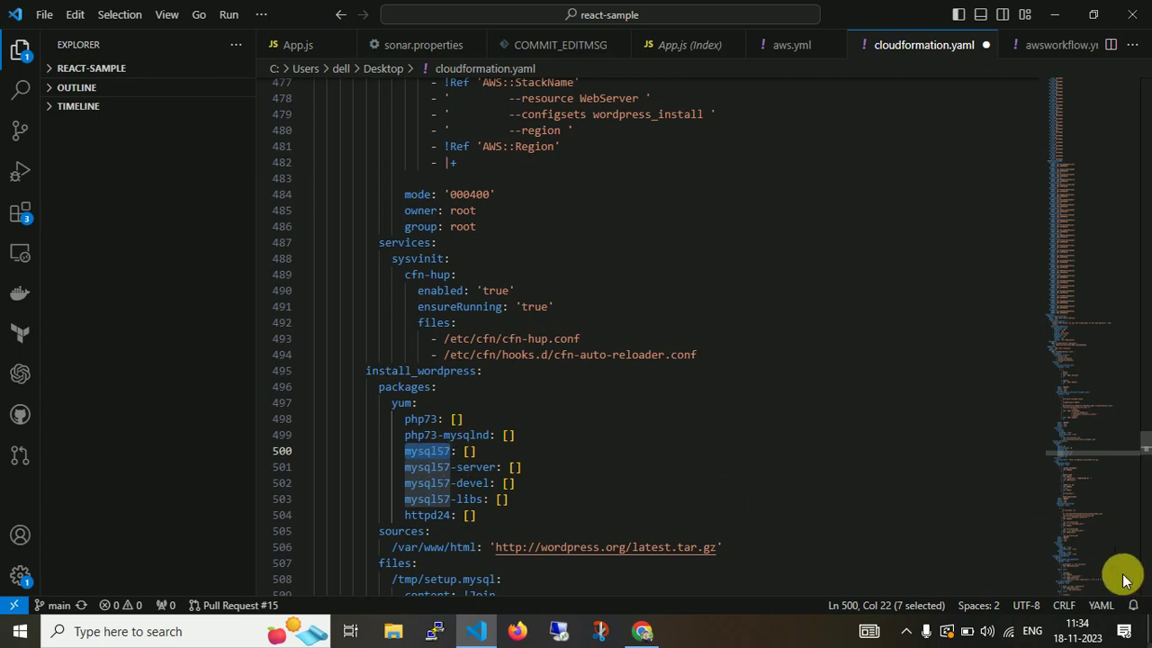
pyautogui.scroll(-2, 1145, 444)
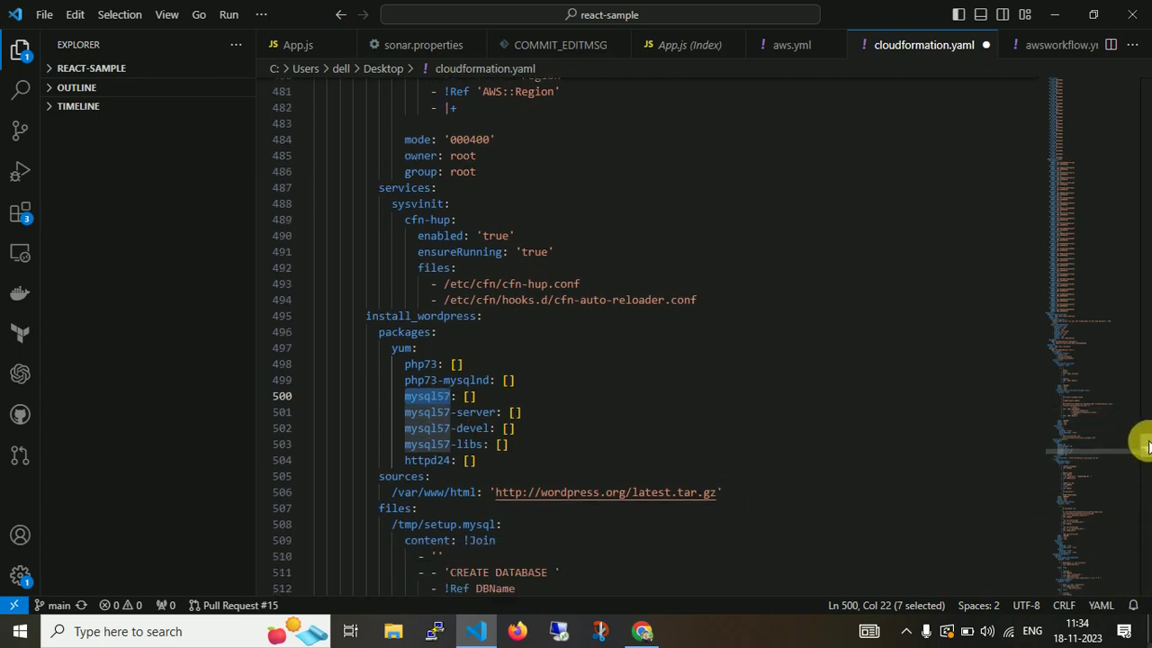
pyautogui.scroll(-2, 1143, 447)
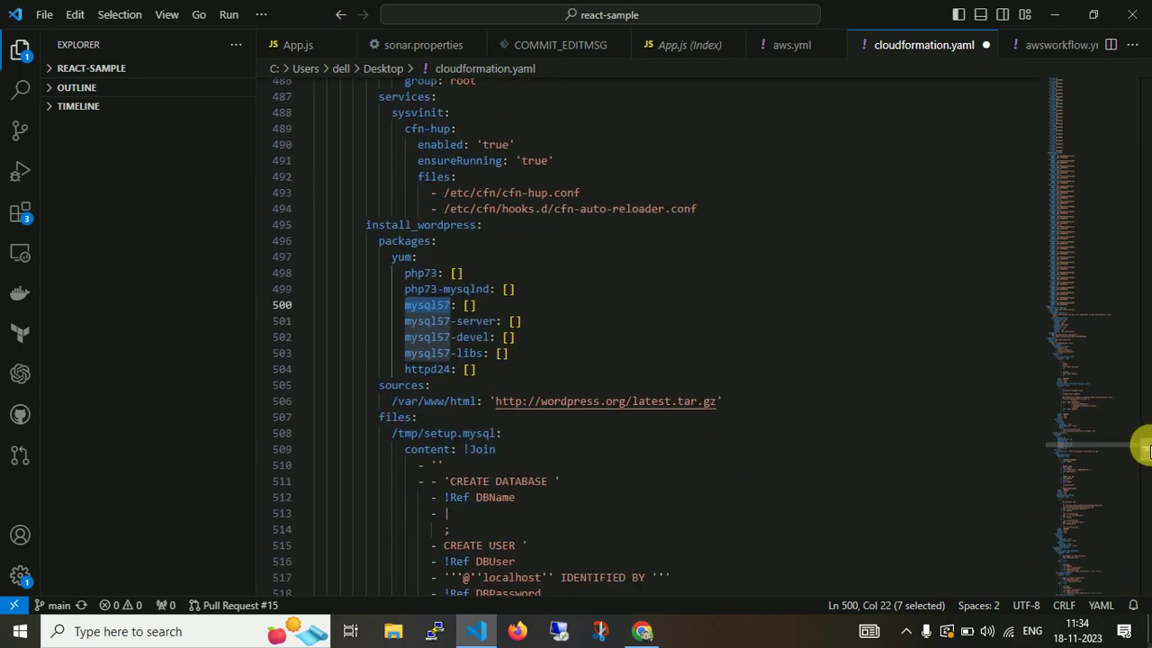
pyautogui.scroll(-1, 1142, 447)
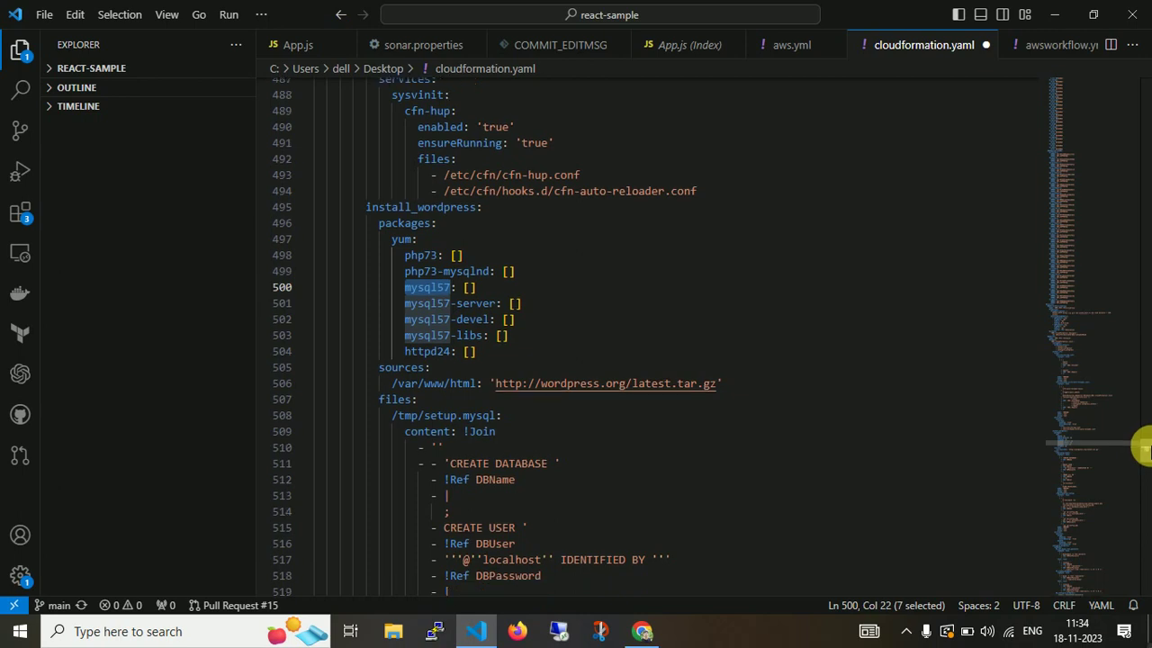
pyautogui.scroll(-3, 1143, 450)
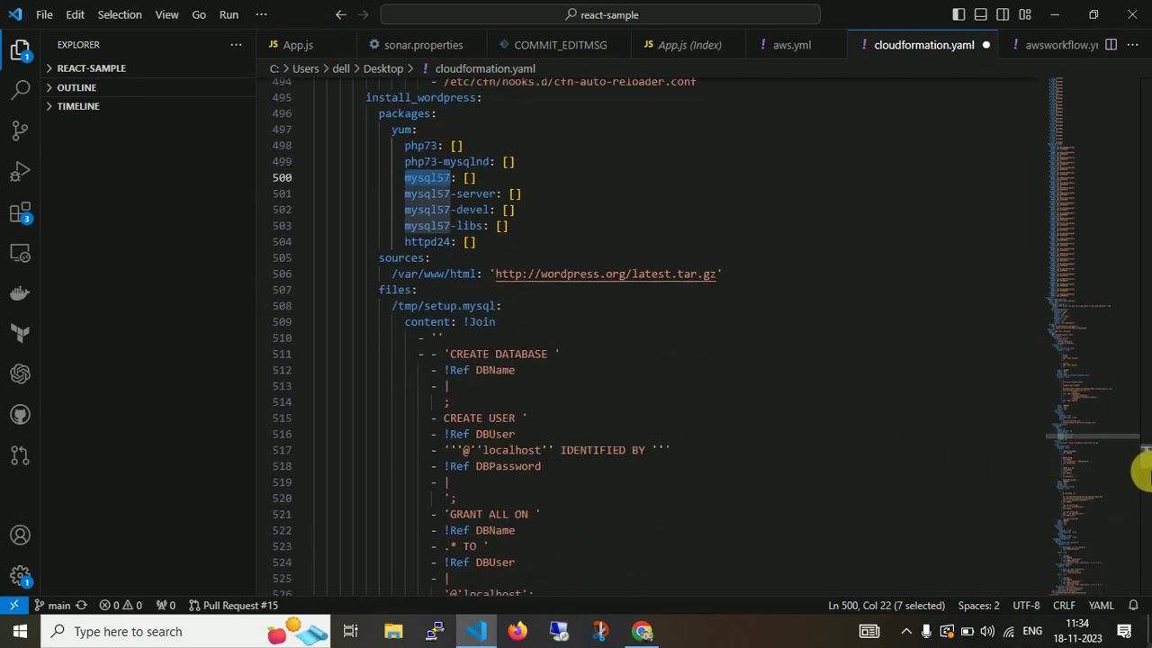
pyautogui.scroll(-3, 1141, 466)
pyautogui.scroll(-1, 1141, 469)
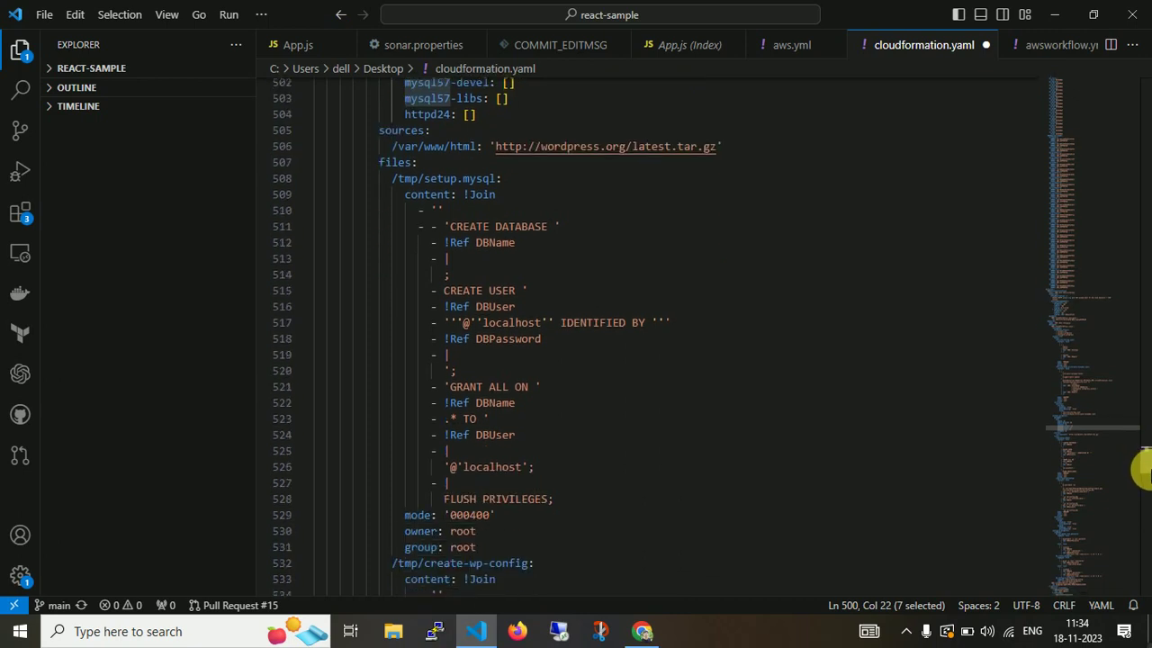
pyautogui.scroll(-5, 1141, 470)
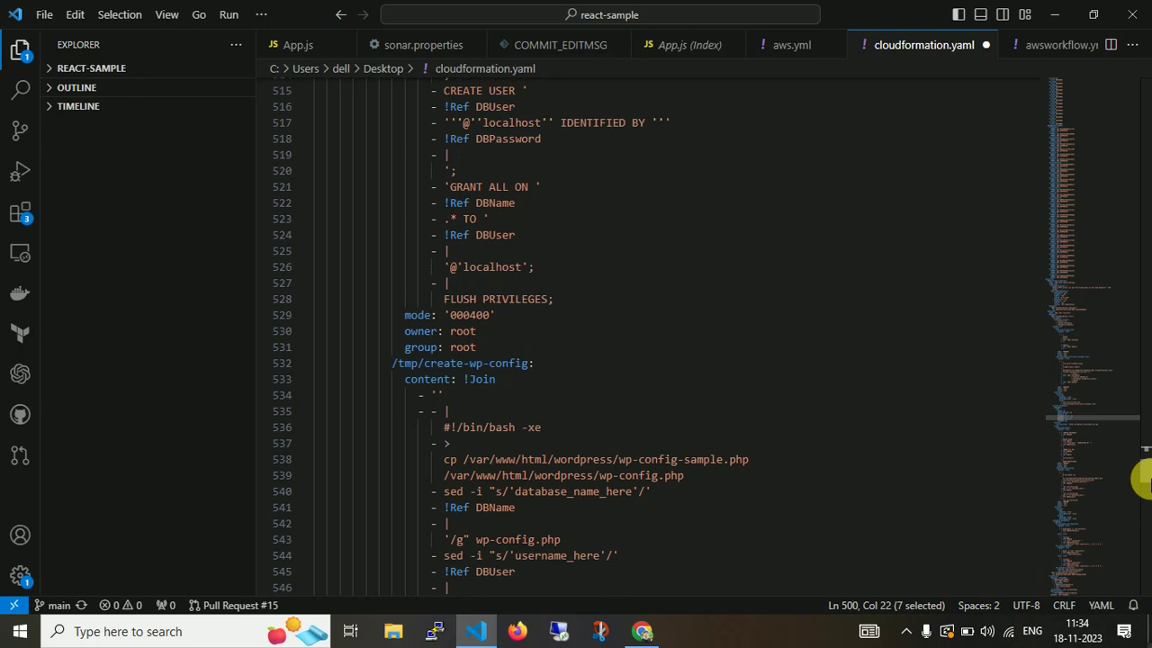
pyautogui.scroll(-1, 1142, 479)
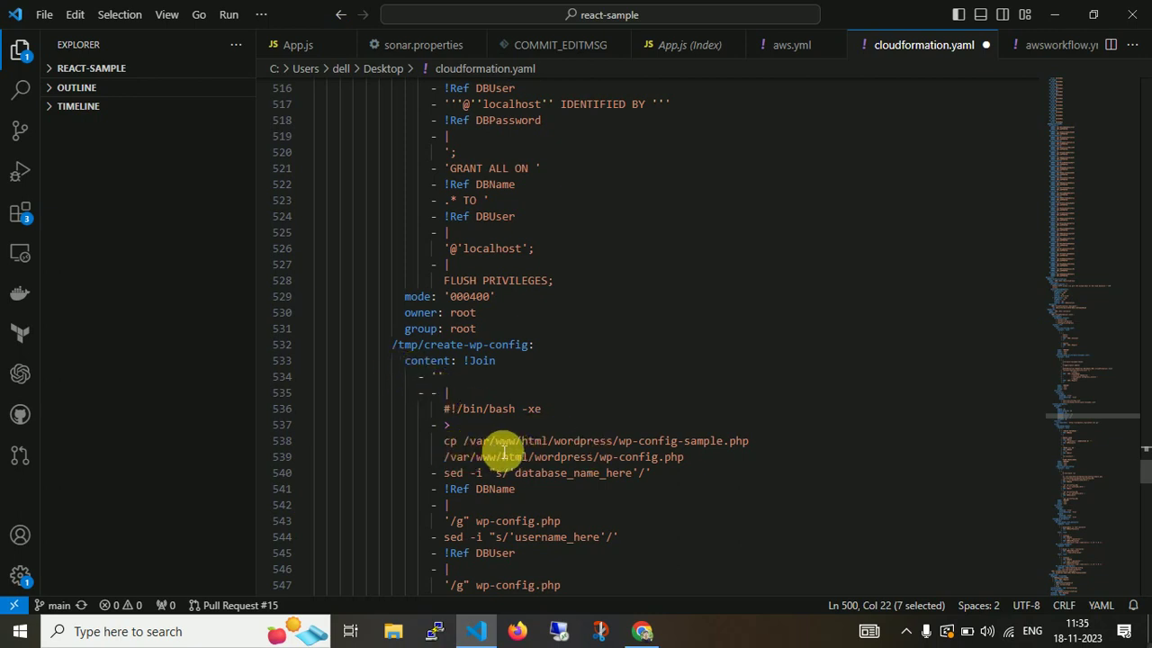
pyautogui.doubleClick(586, 471)
pyautogui.doubleClick(457, 474)
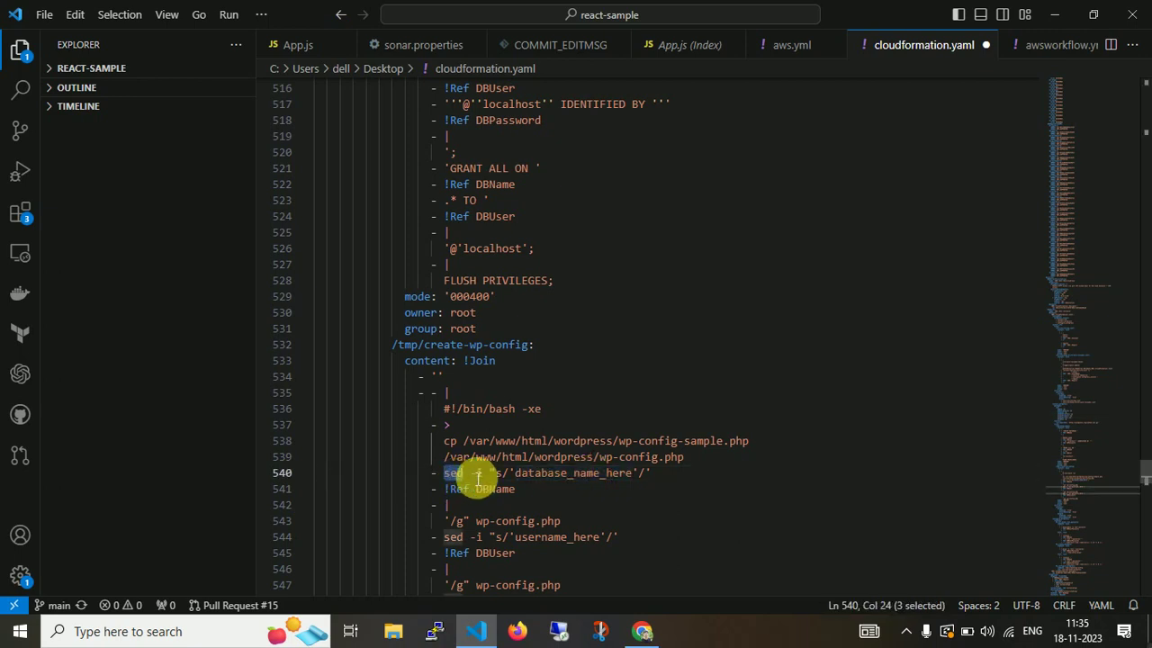
pyautogui.doubleClick(567, 475)
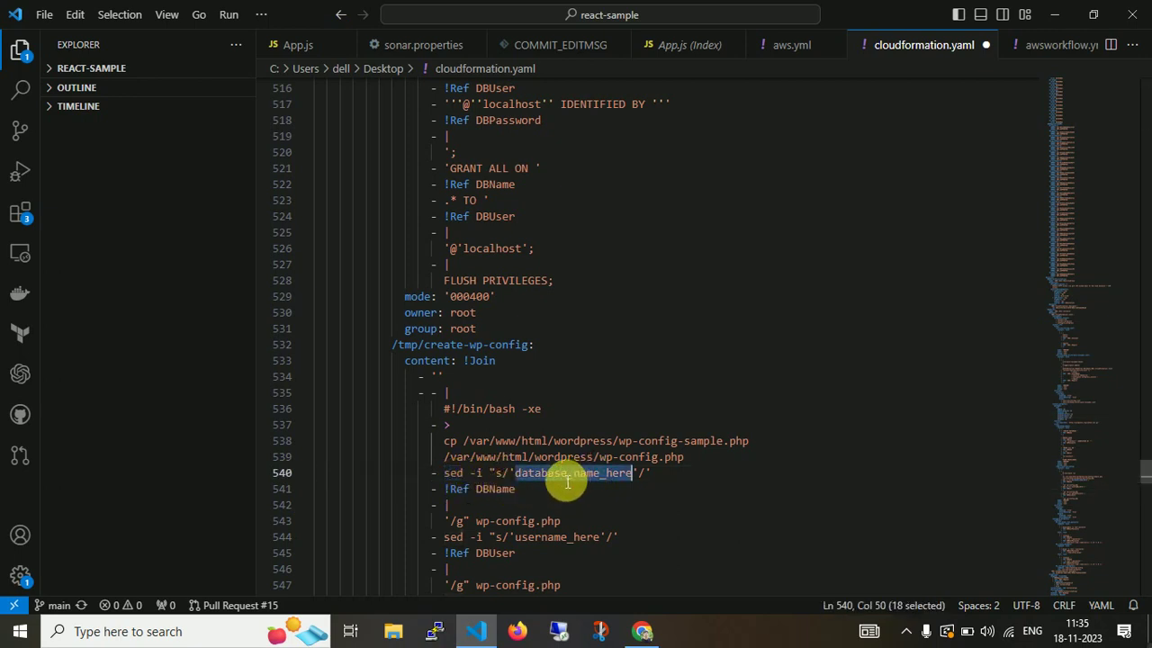
pyautogui.doubleClick(496, 490)
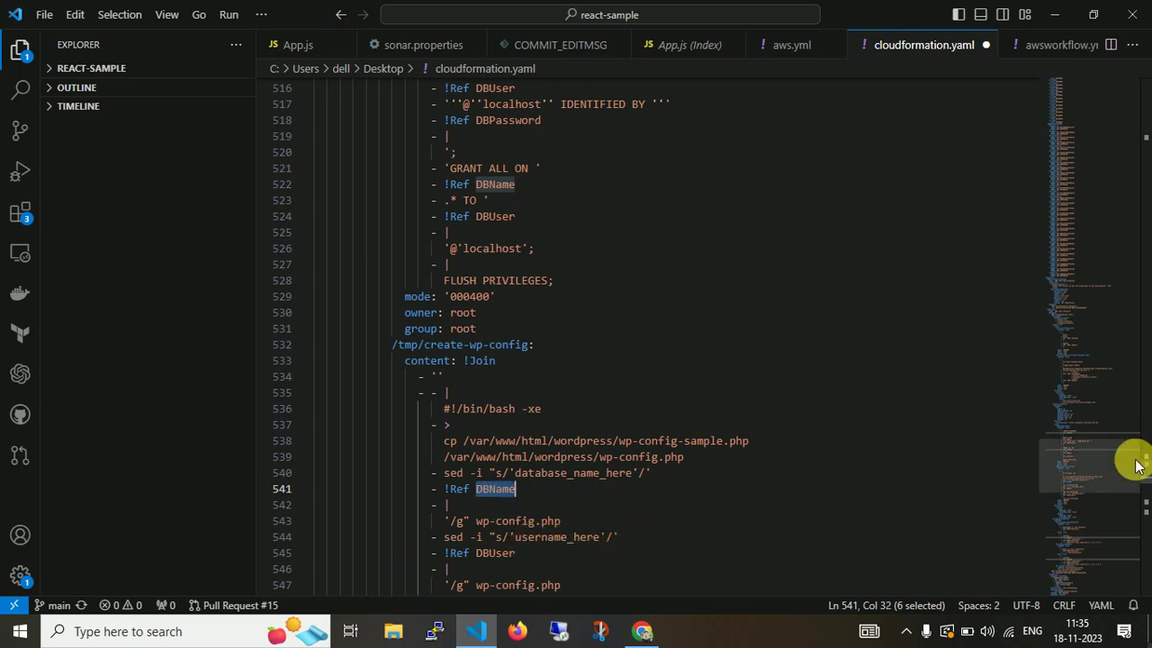
pyautogui.moveTo(1148, 478); pyautogui.dragTo(1147, 536)
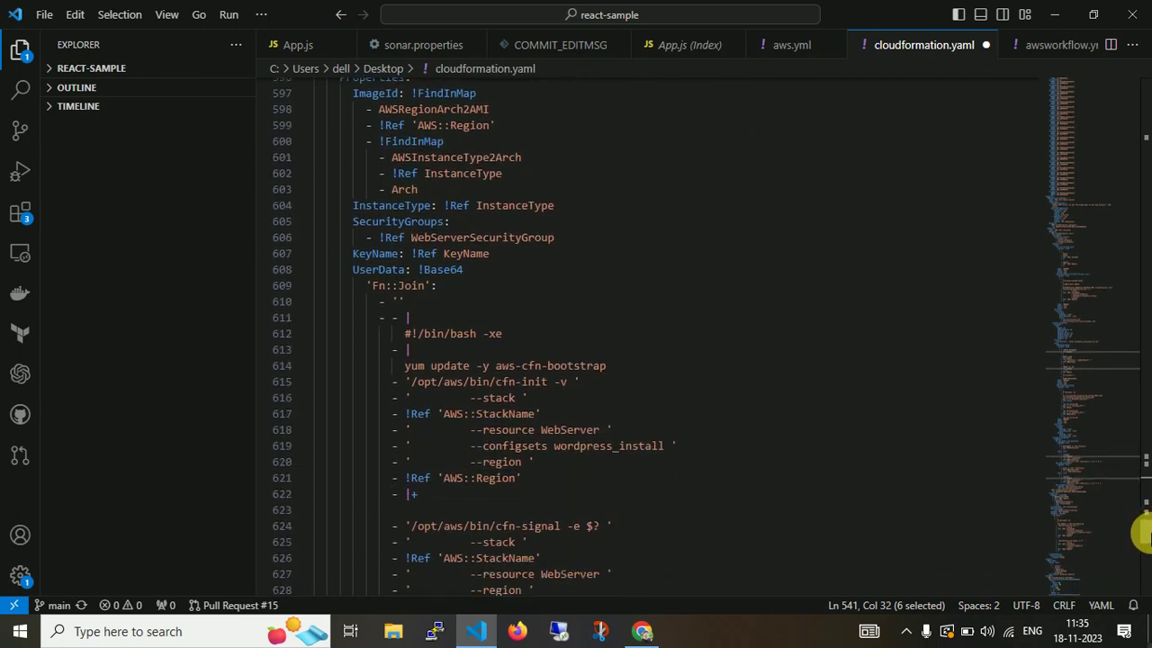
# Select the bootstrap commands on lines 614-621 and scroll to the template's end.
pyautogui.click(402, 366)
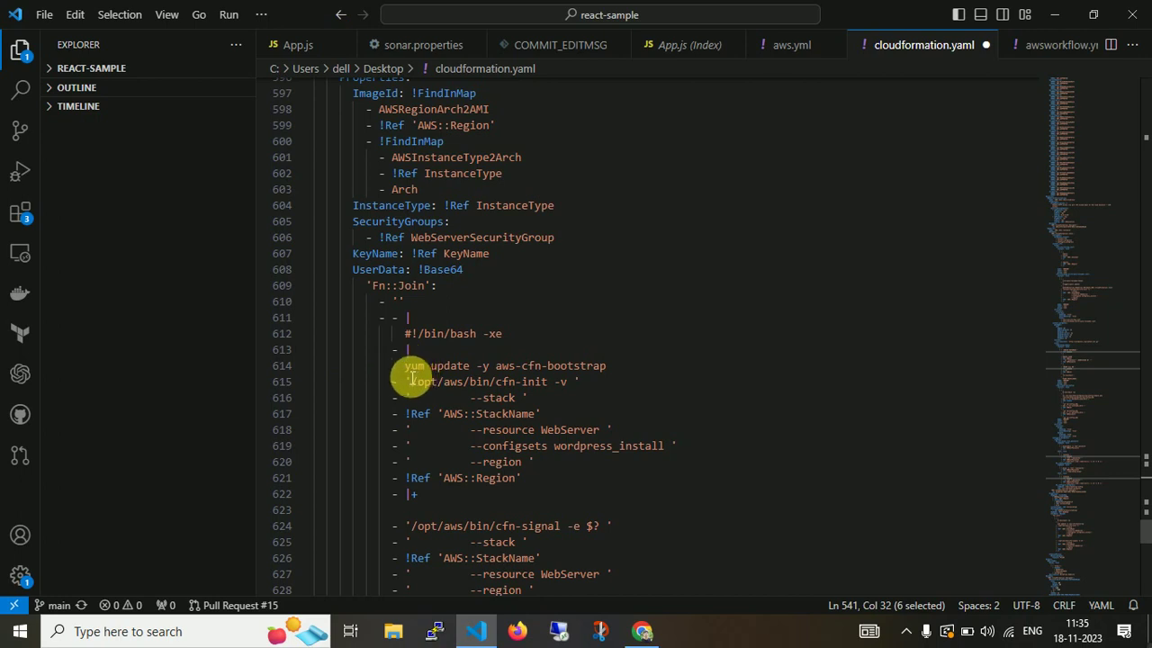
pyautogui.moveTo(404, 370); pyautogui.dragTo(590, 484)
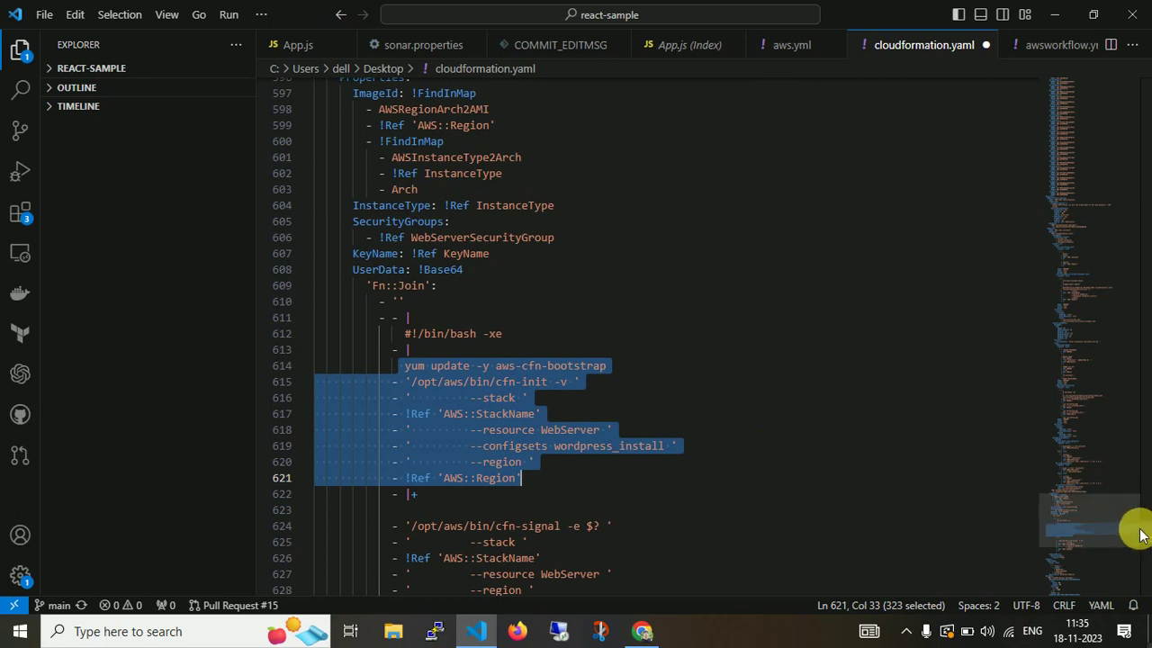
pyautogui.scroll(-2, 1140, 538)
pyautogui.scroll(-3, 1140, 540)
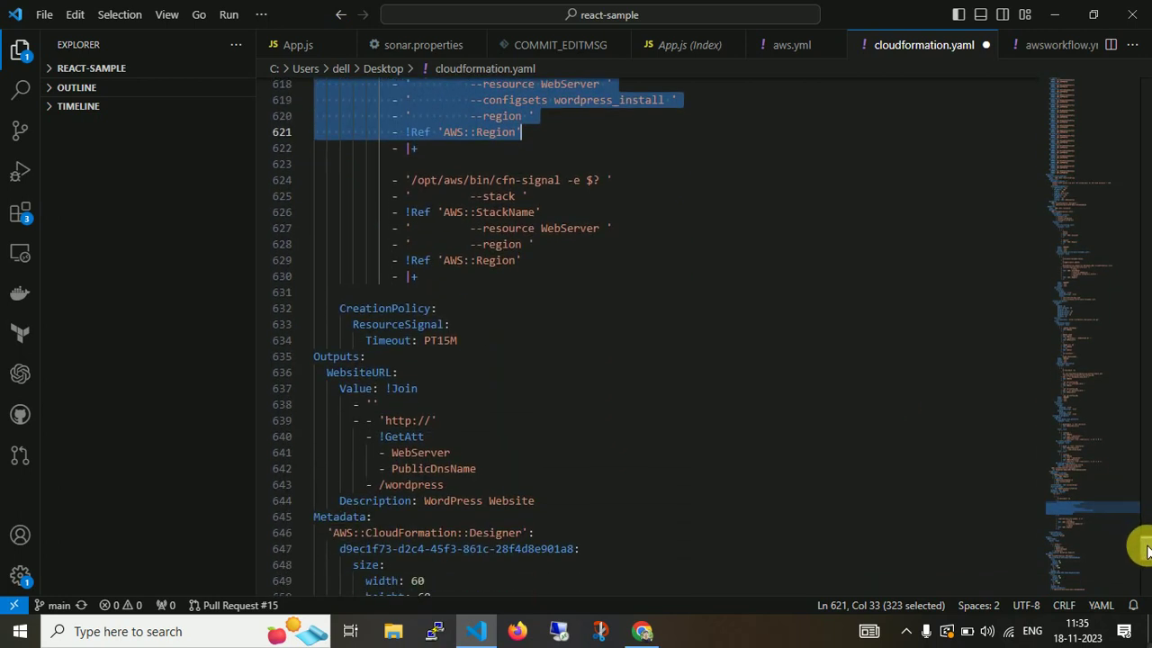
pyautogui.scroll(-2, 1146, 551)
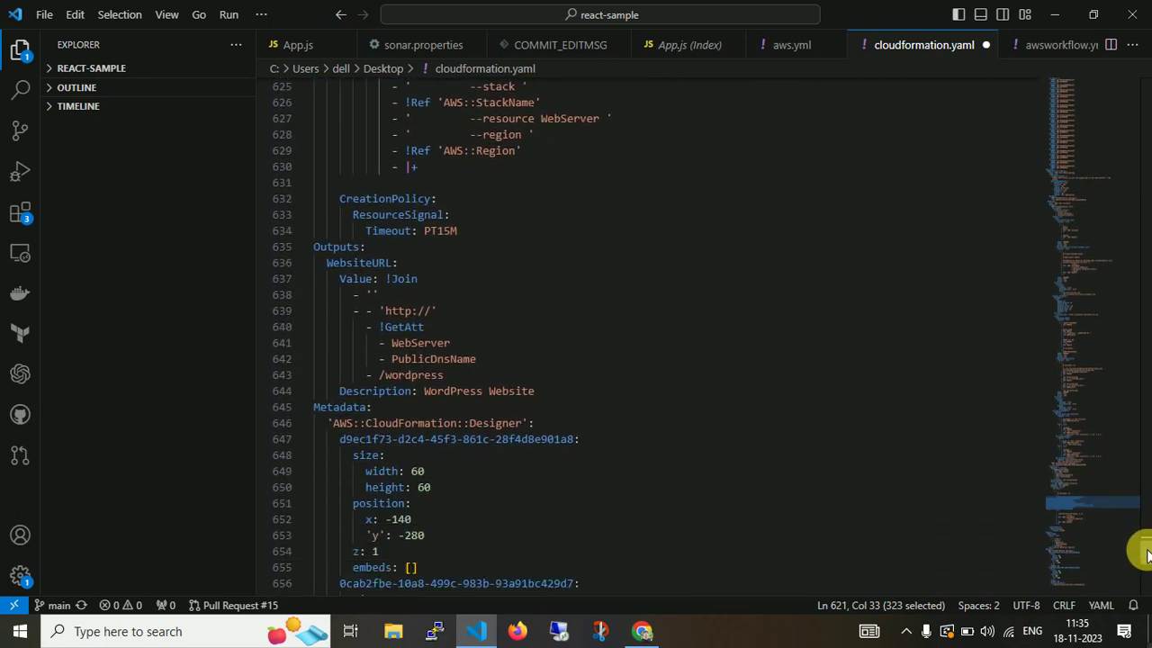
pyautogui.scroll(-2, 1145, 553)
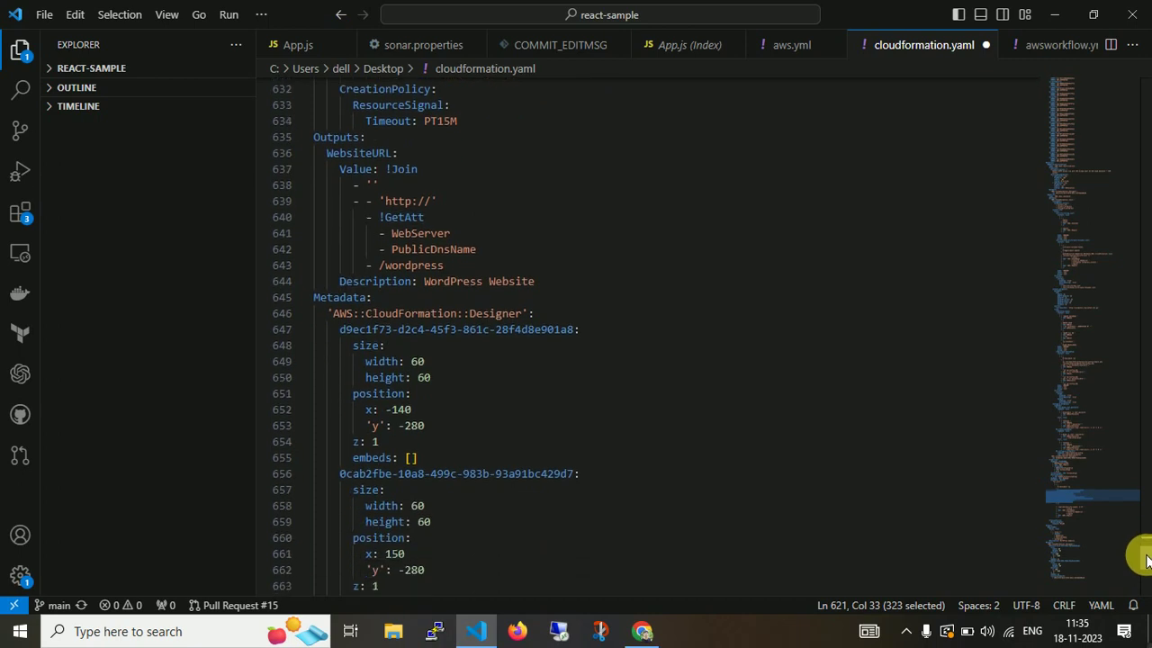
pyautogui.scroll(-2, 1145, 560)
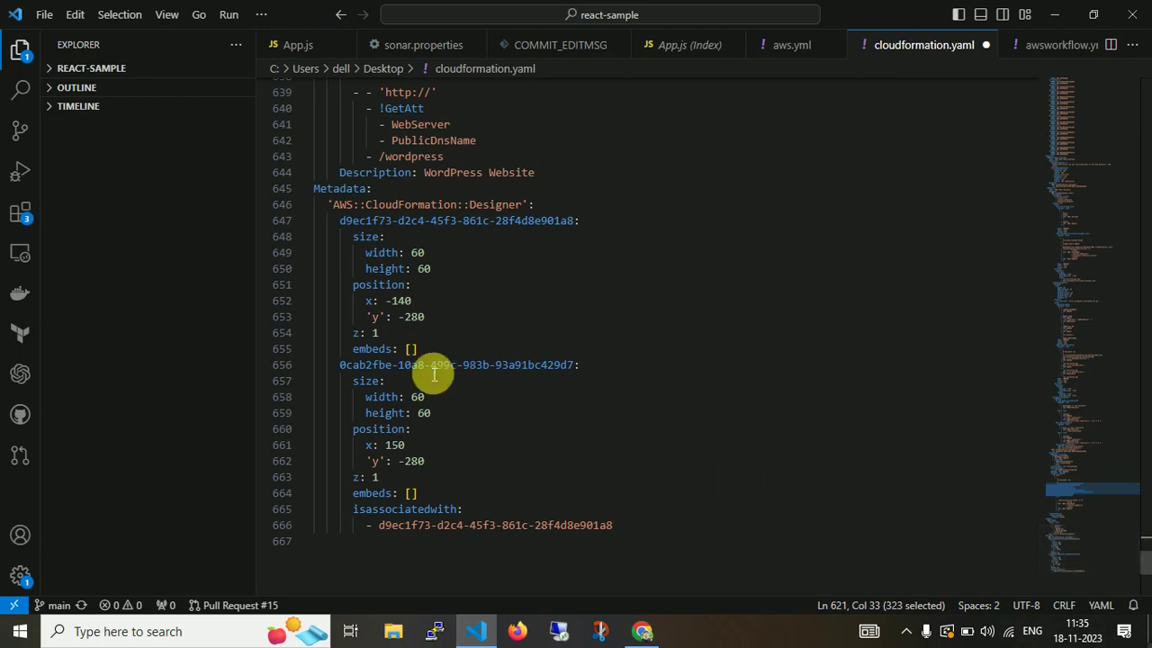
# Select and copy the entire template, then bring the Chrome browser forward.
pyautogui.click(667, 466)
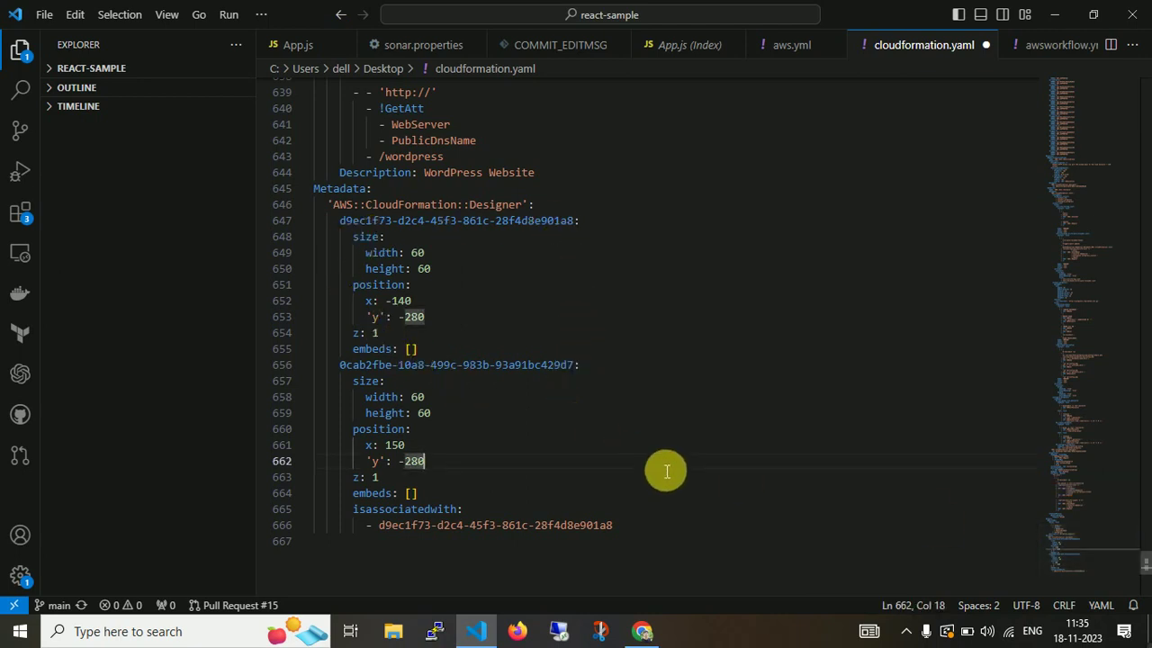
pyautogui.hotkey('ctrl', 'a')
pyautogui.hotkey('ctrl', 'c')
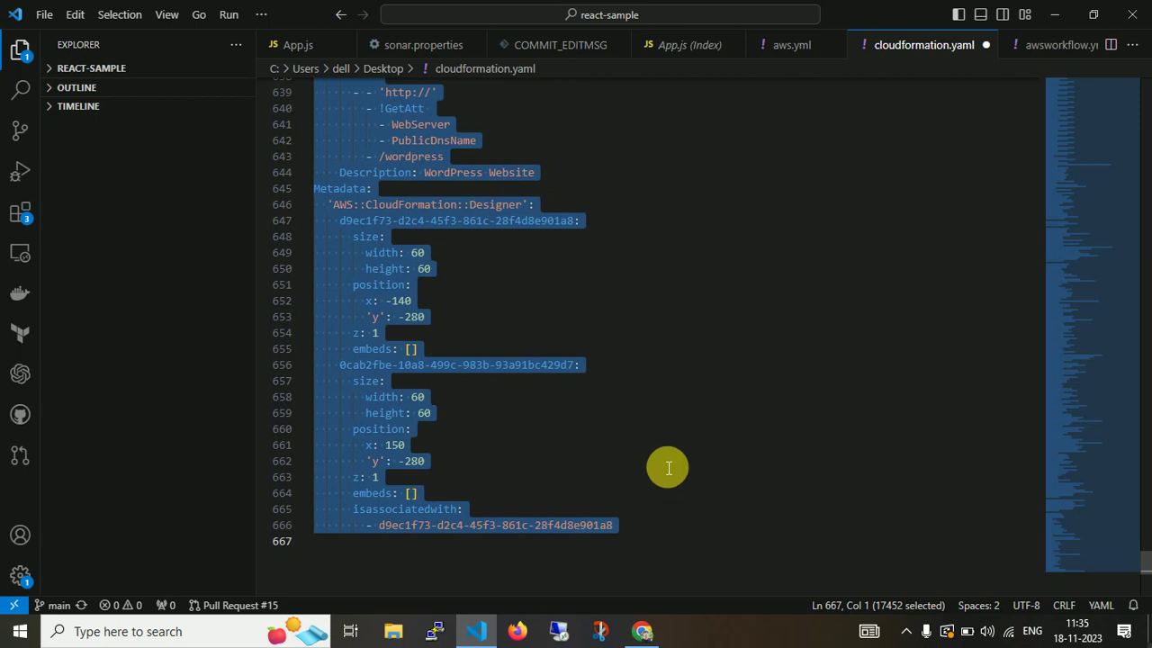
pyautogui.click(642, 631)
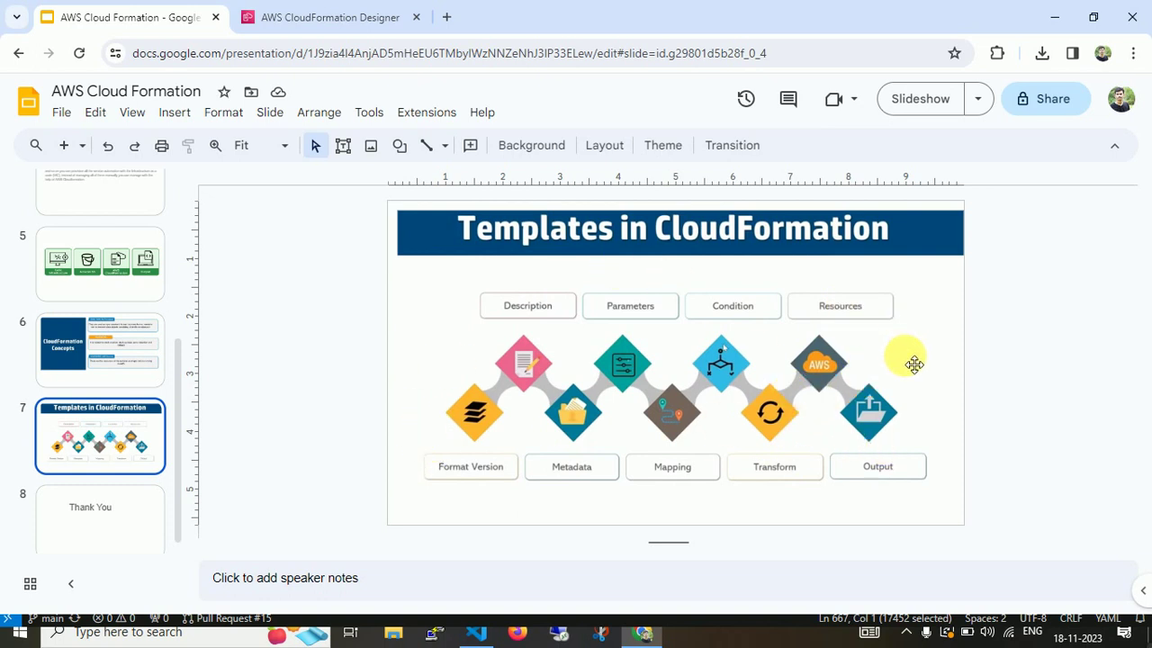
# In Designer, replace the old template text with the pasted edited template.
pyautogui.click(350, 18)
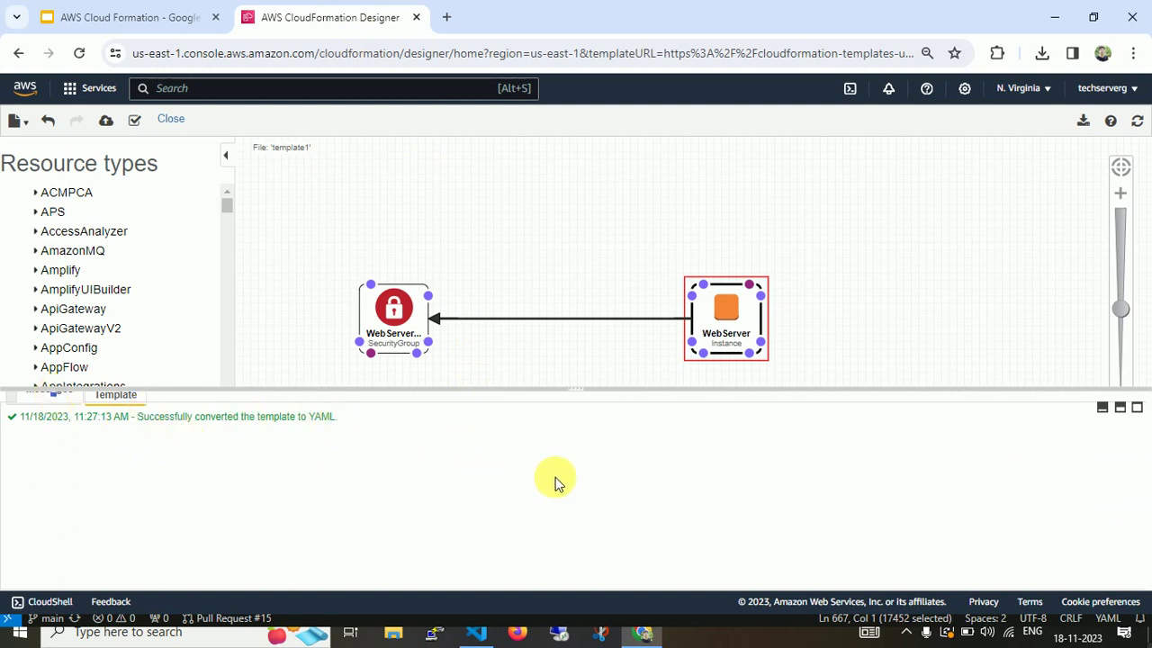
pyautogui.moveTo(584, 388); pyautogui.dragTo(574, 229)
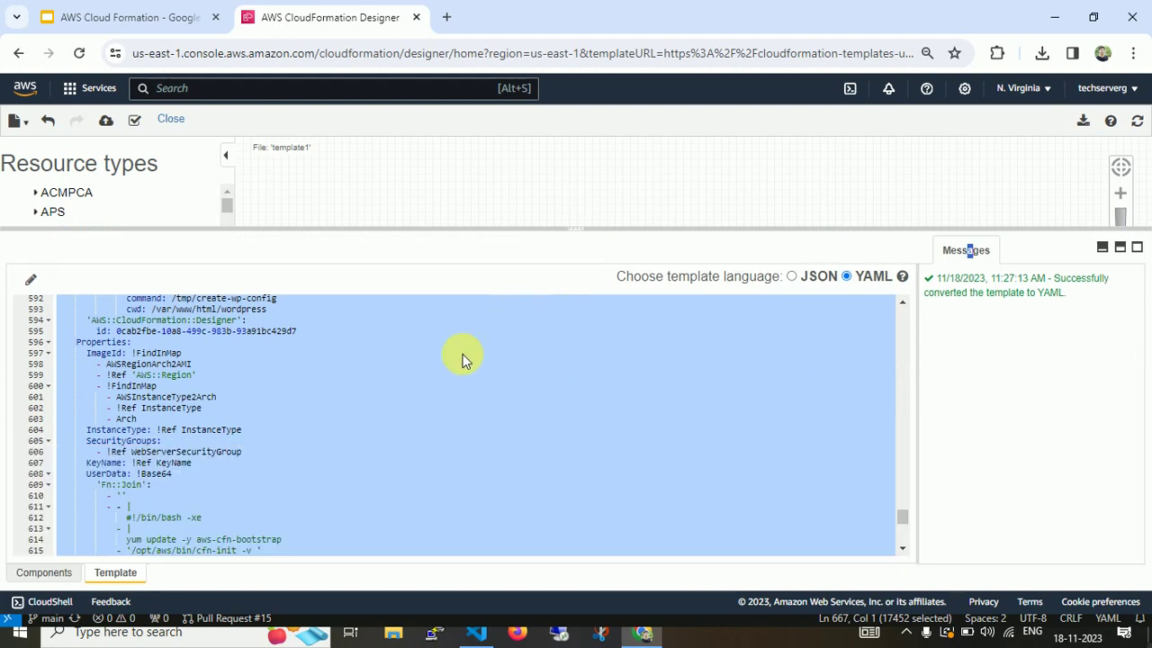
pyautogui.click(389, 396)
pyautogui.hotkey('ctrl', 'a')
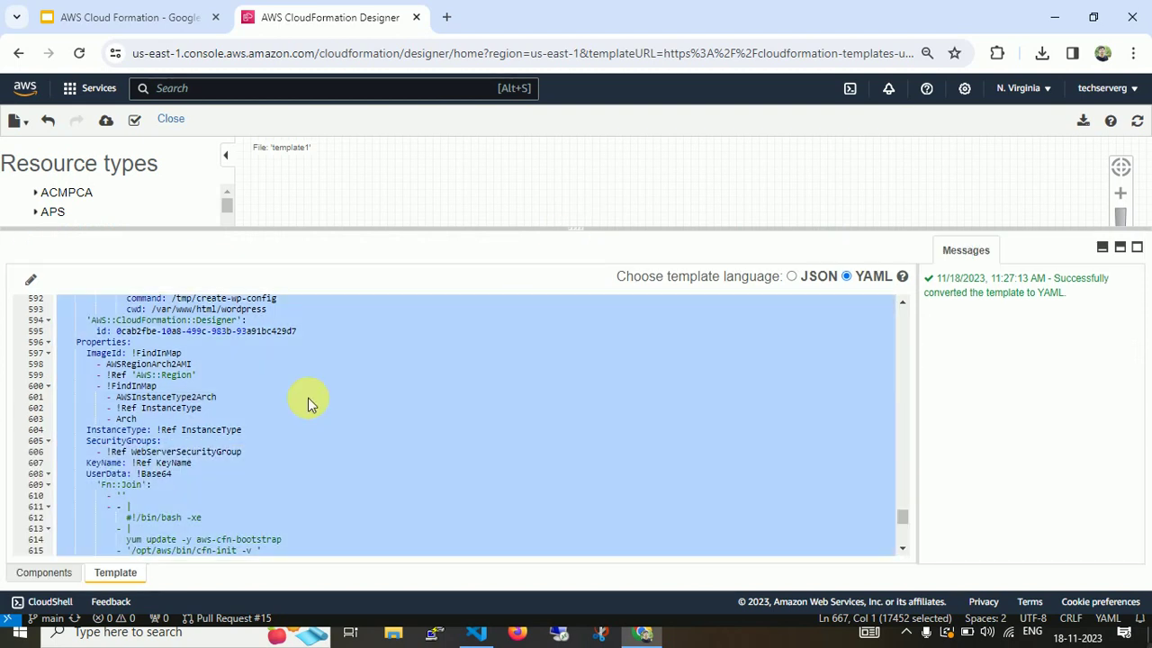
pyautogui.press('BackSpace')
pyautogui.hotkey('ctrl', 'v')
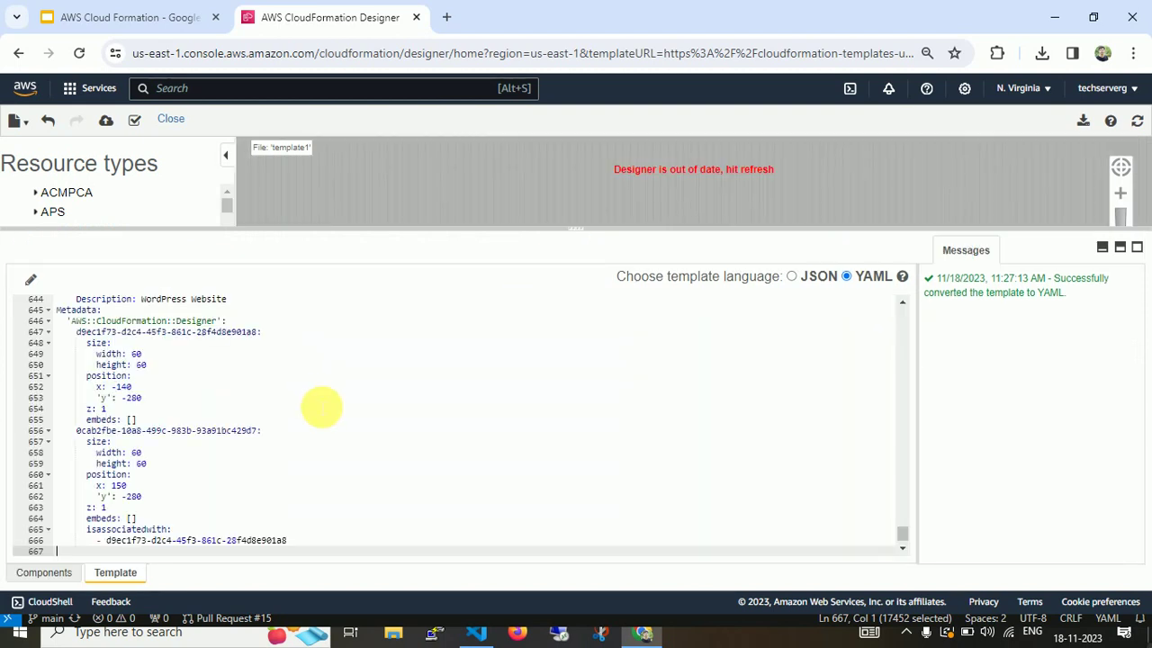
# Refresh the diagram, validate the template and start creating a stack from it.
pyautogui.click(1137, 121)
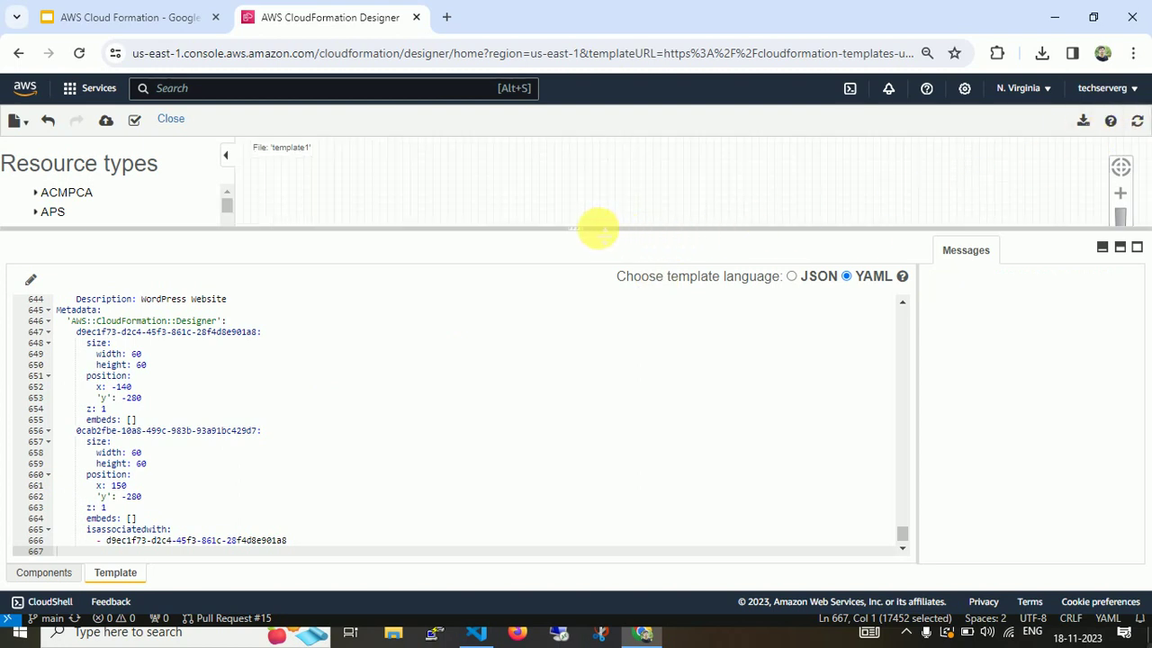
pyautogui.click(138, 121)
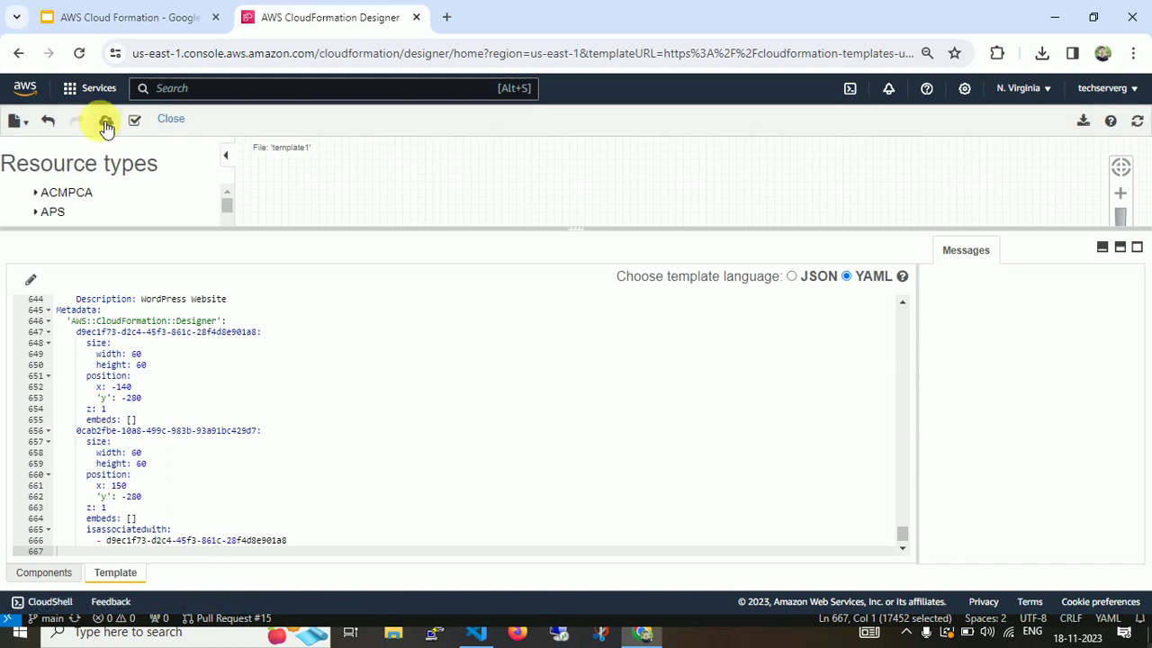
pyautogui.click(105, 123)
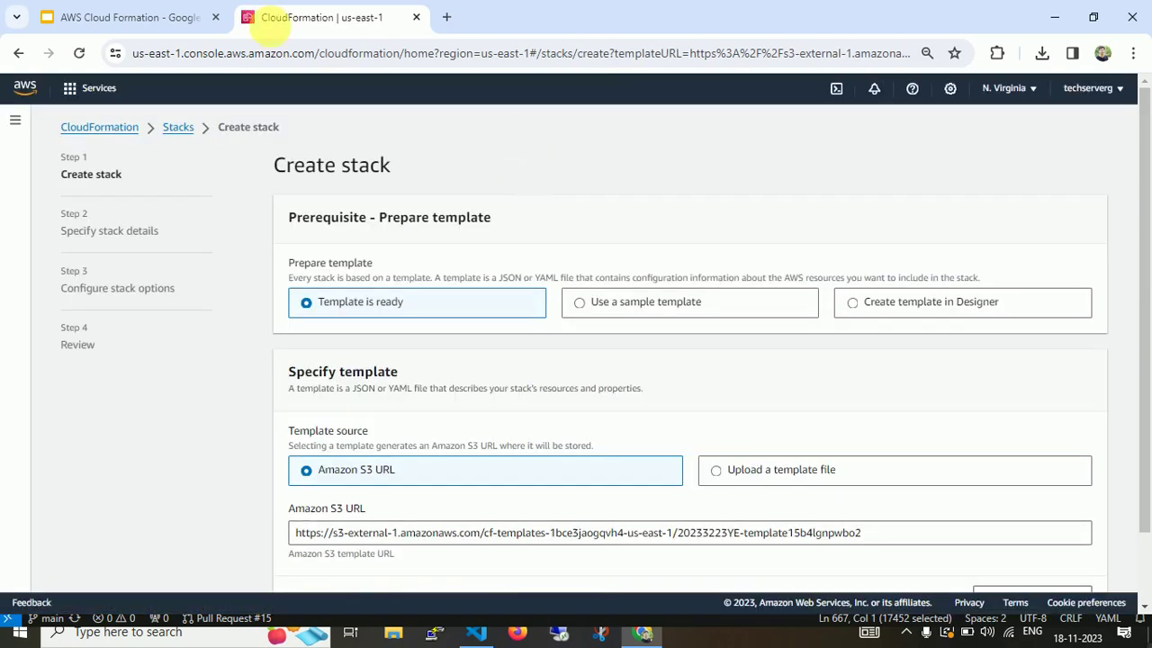
# Continue to stack details and name the stack wp-cf.
pyautogui.moveTo(1147, 250); pyautogui.dragTo(1146, 333)
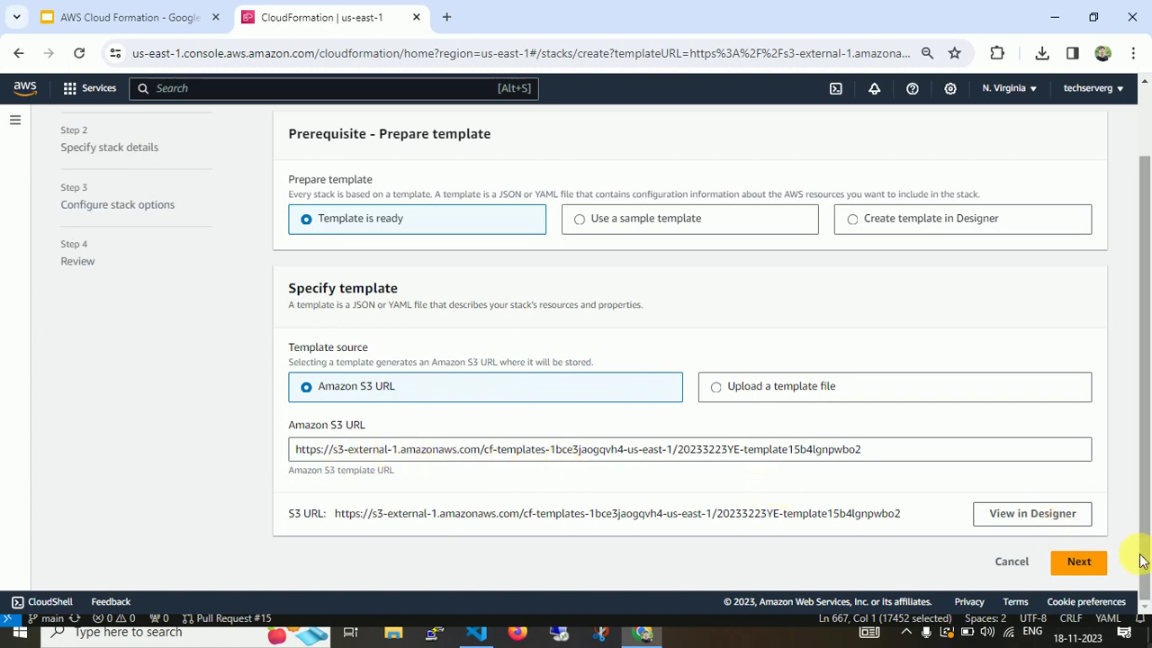
pyautogui.click(1084, 562)
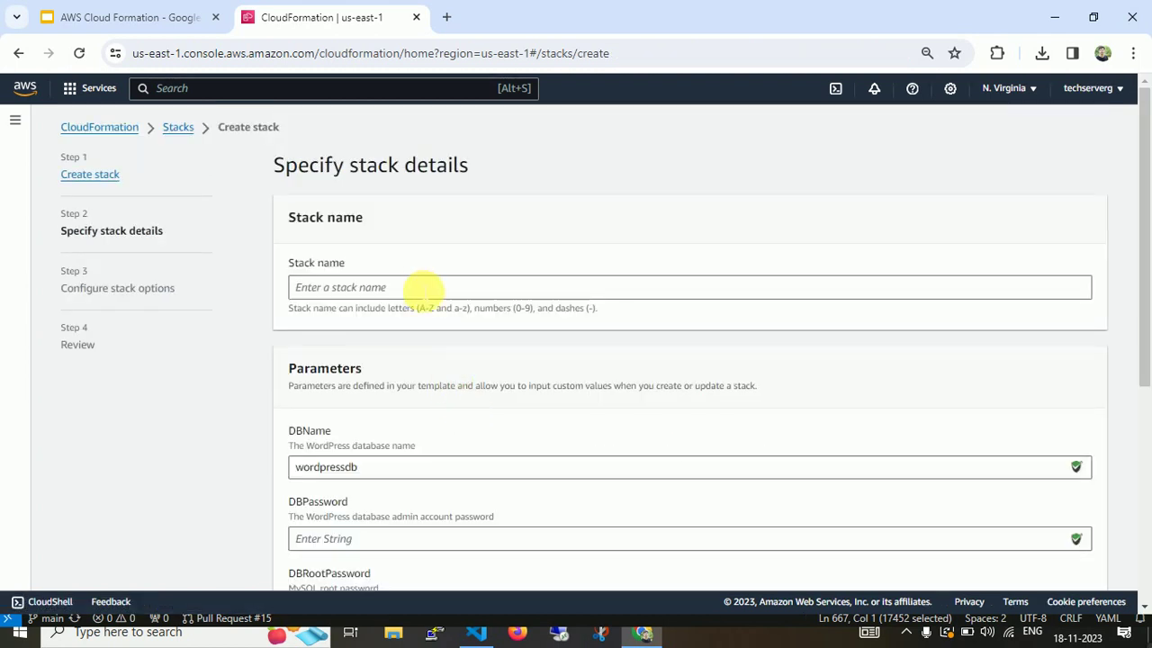
pyautogui.click(423, 287)
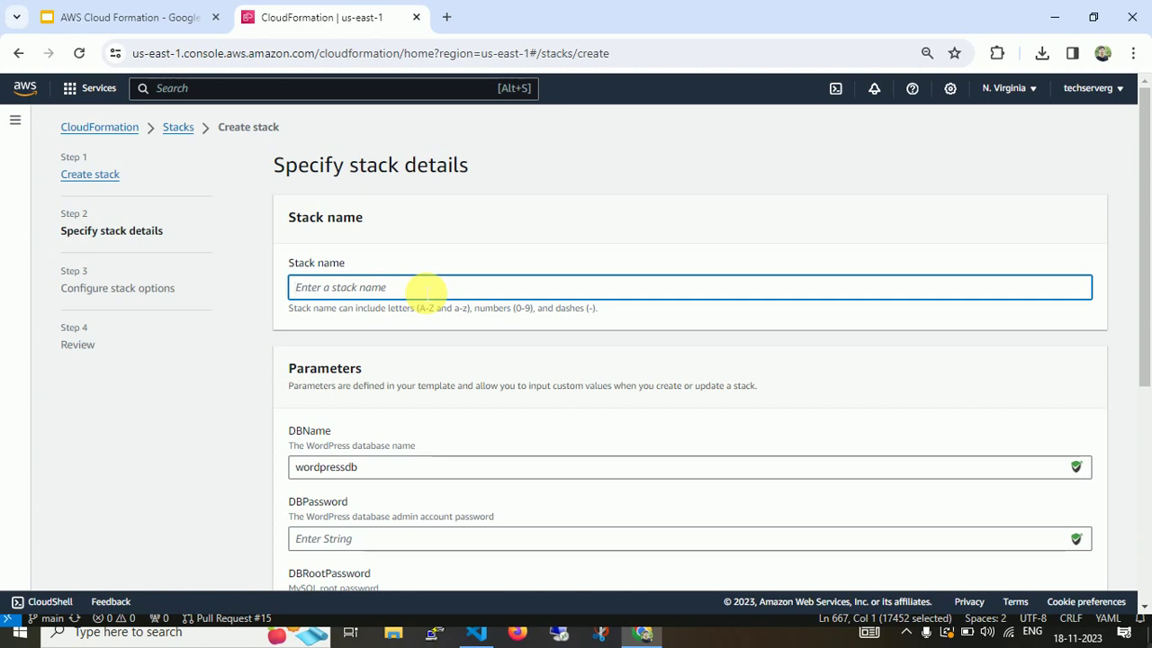
pyautogui.write('wp-cf')
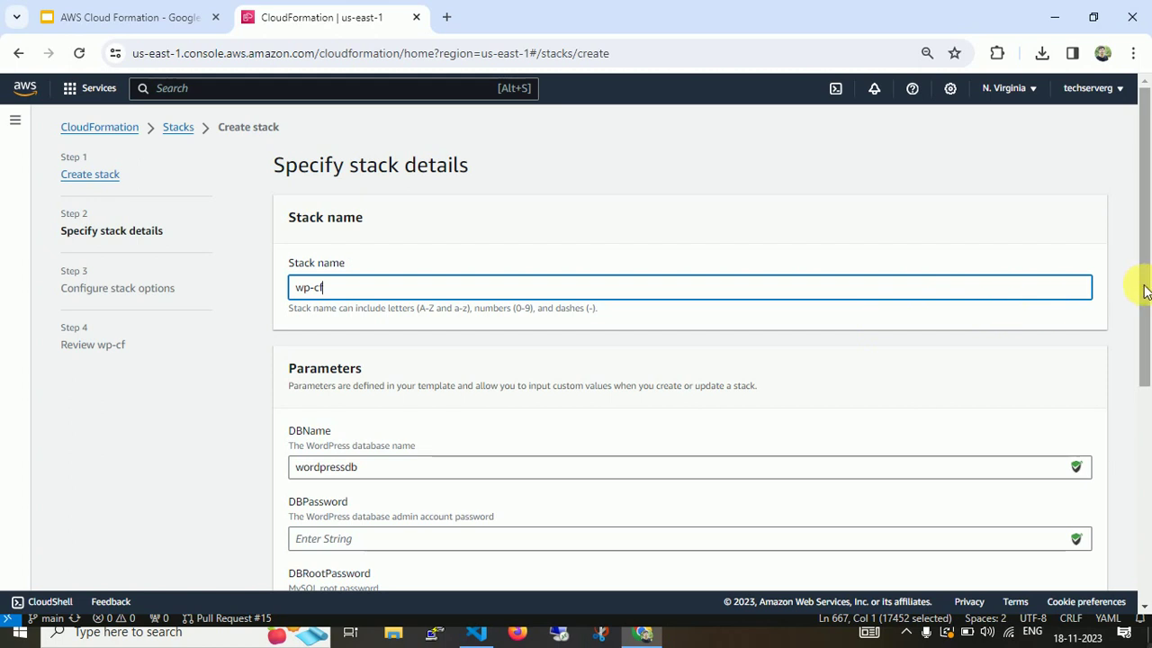
# Enter the database admin password, MySQL root password and database admin username.
pyautogui.moveTo(1145, 291); pyautogui.dragTo(1140, 374)
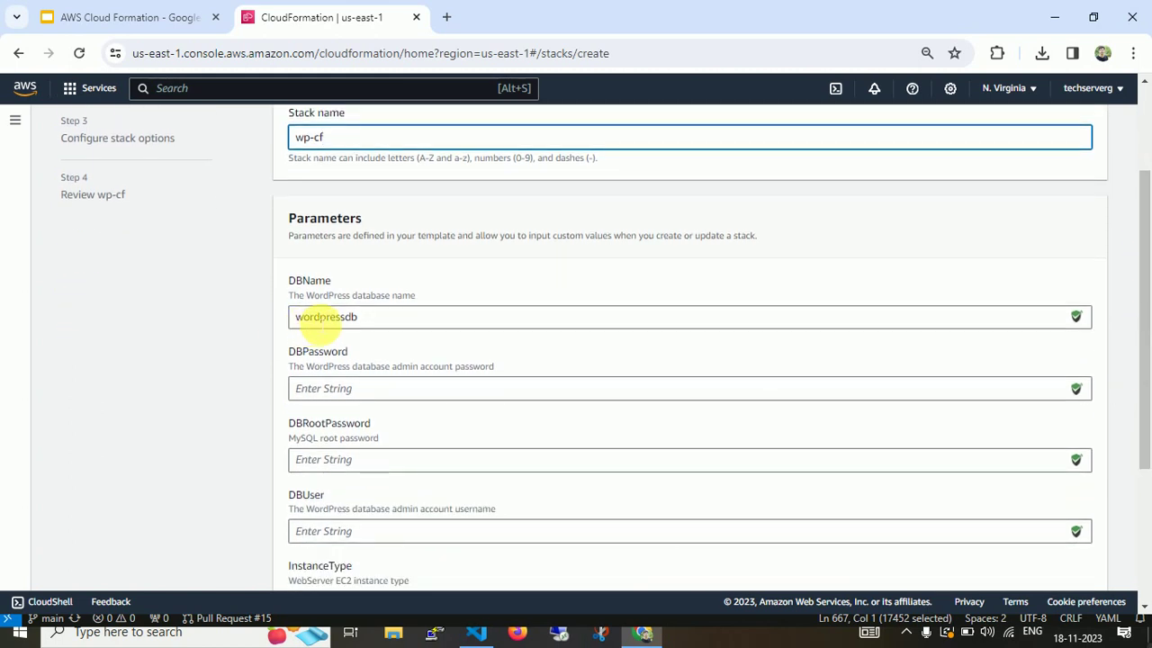
pyautogui.click(364, 388)
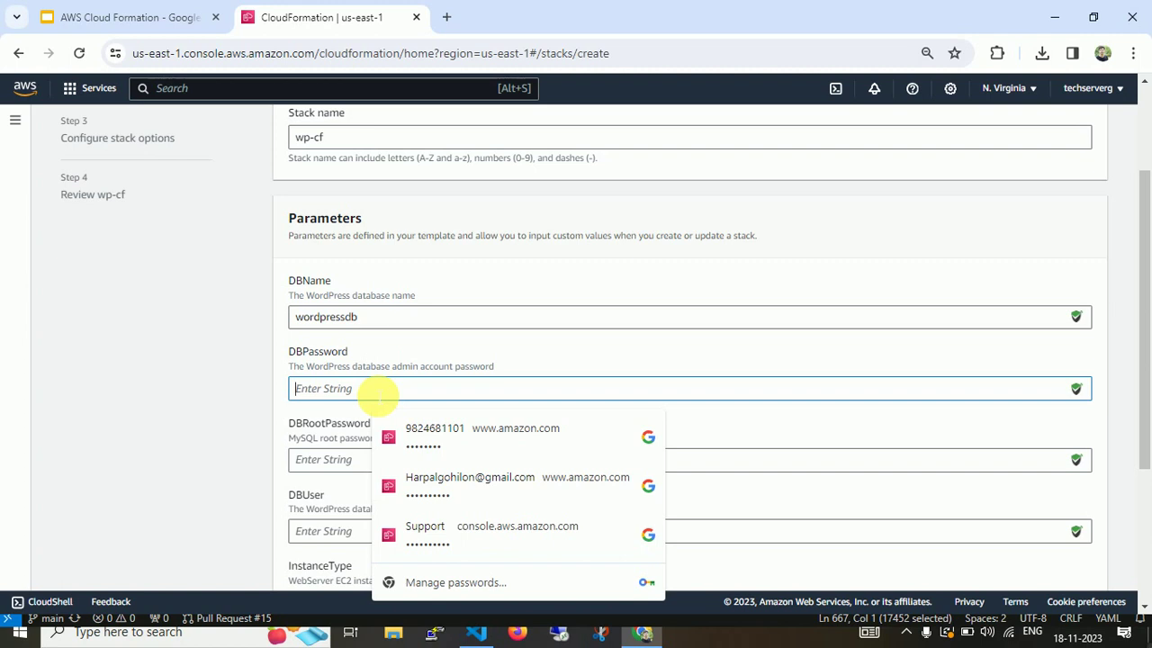
pyautogui.write('•••')
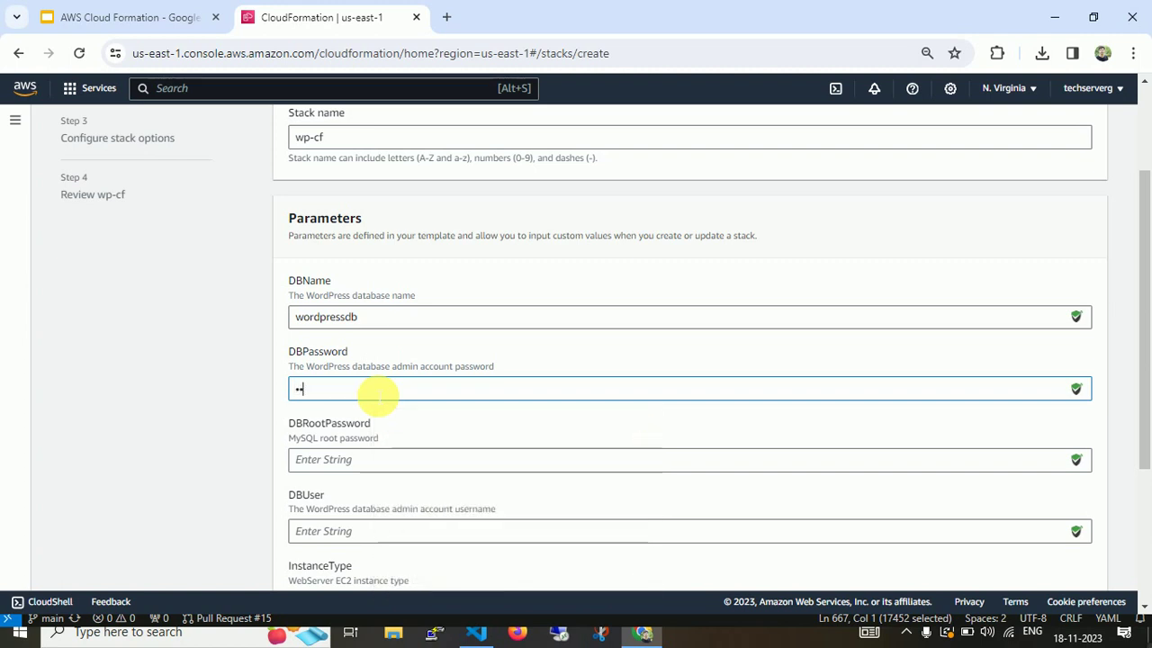
pyautogui.write('••••')
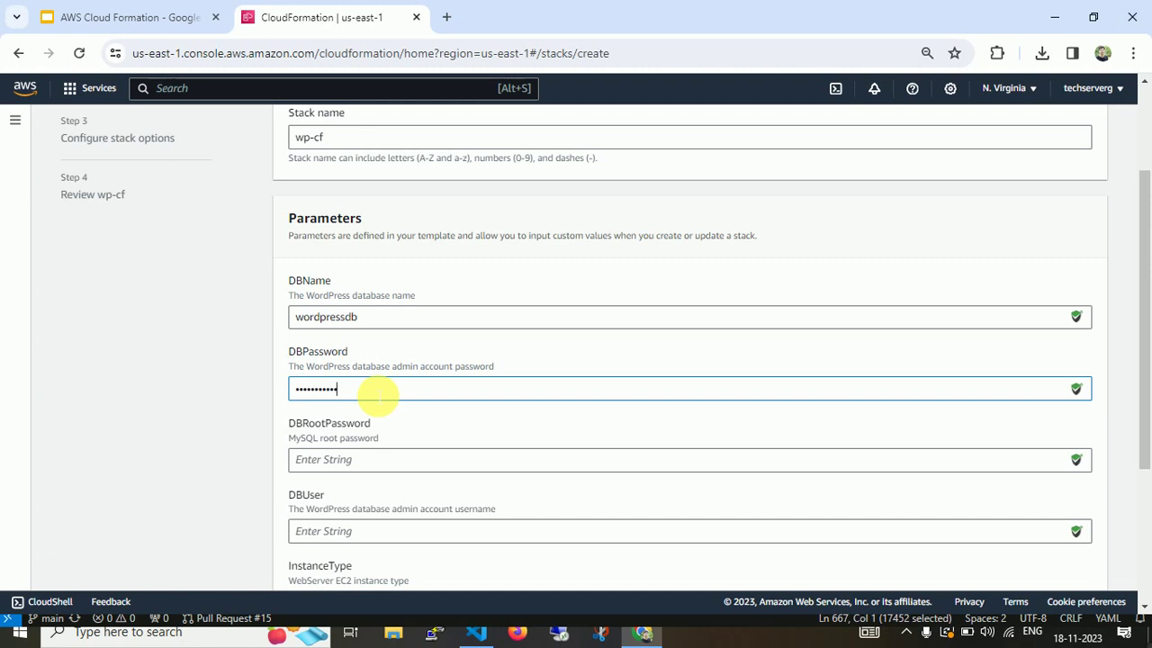
pyautogui.click(387, 469)
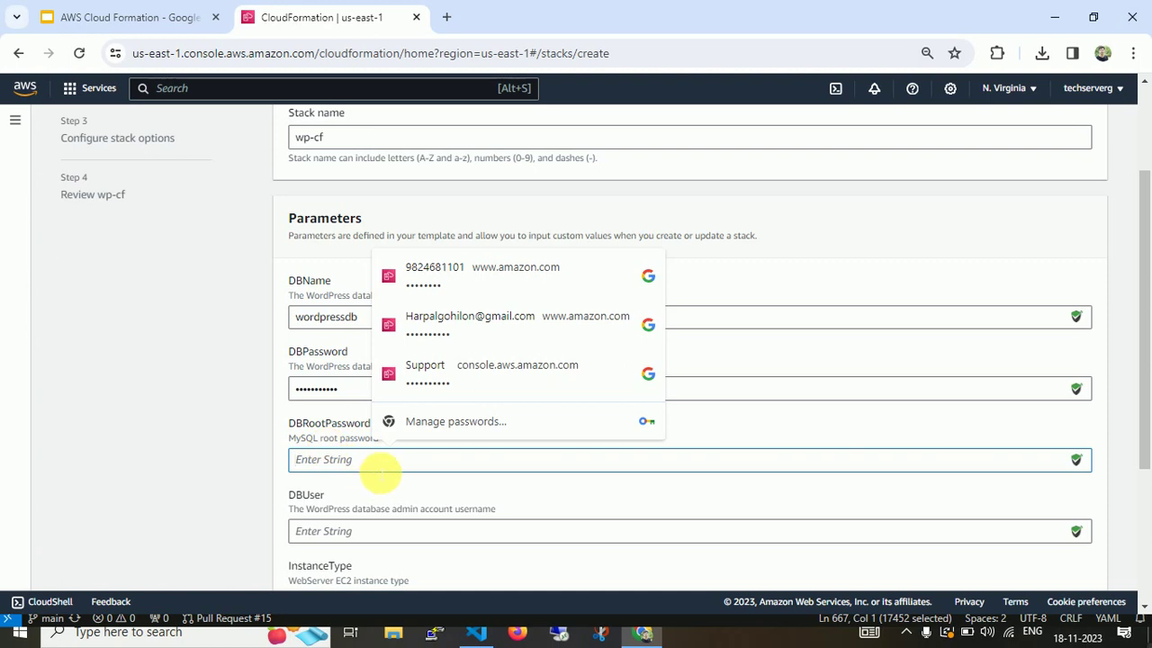
pyautogui.write('•')
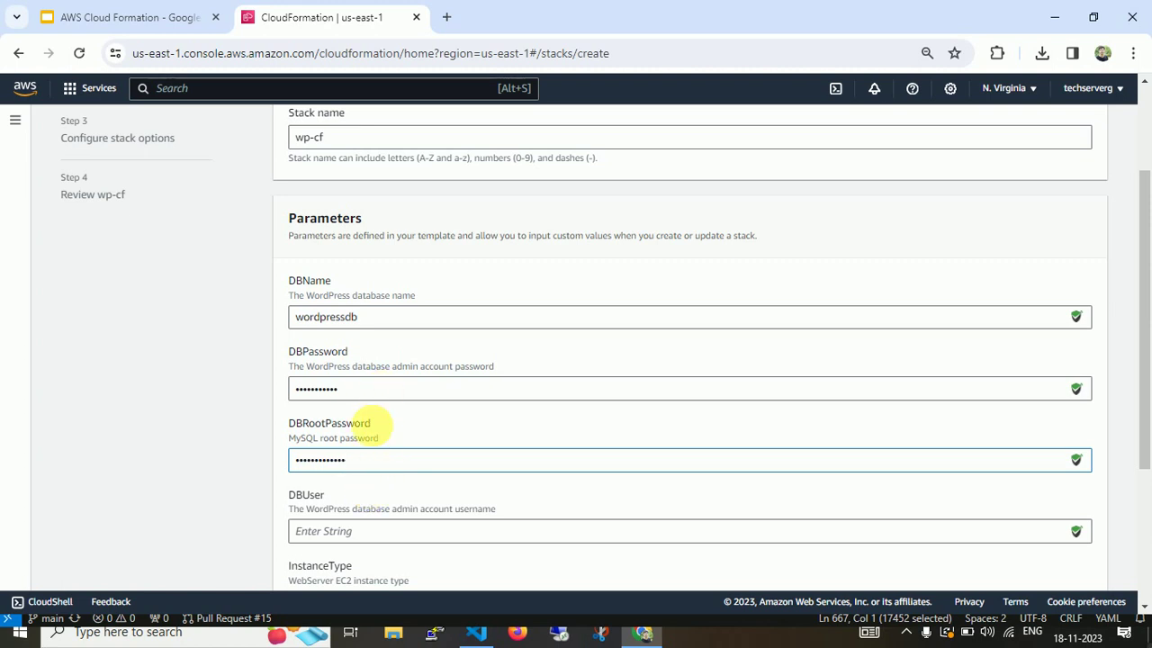
pyautogui.click(367, 531)
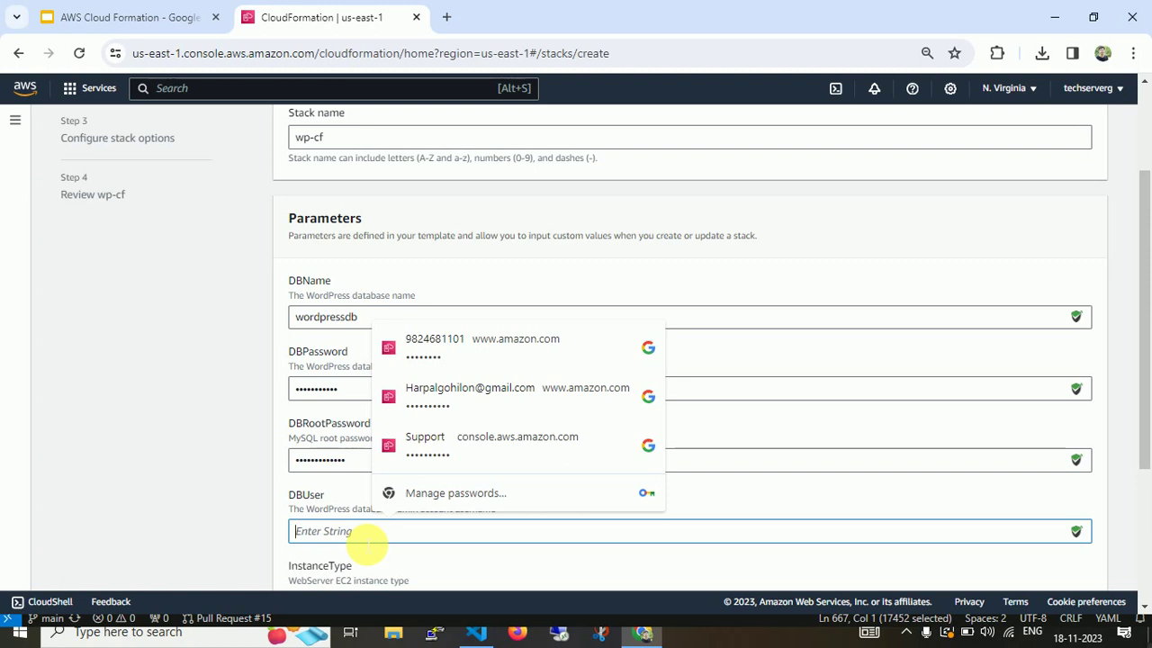
pyautogui.write('a')
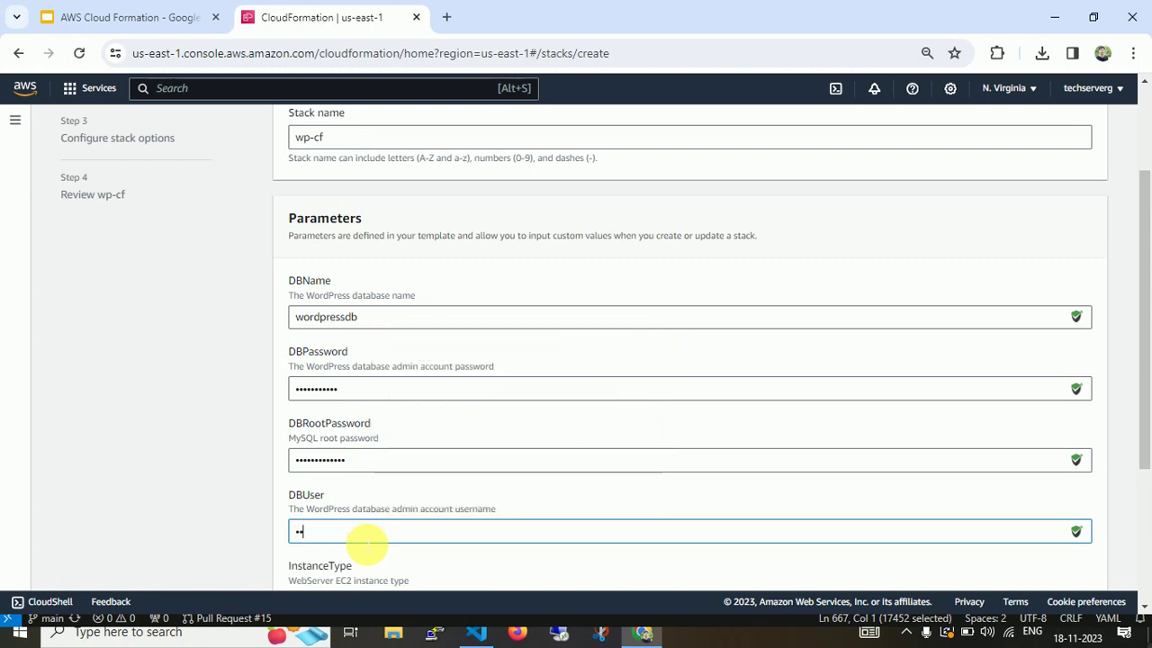
pyautogui.write('•••••••')
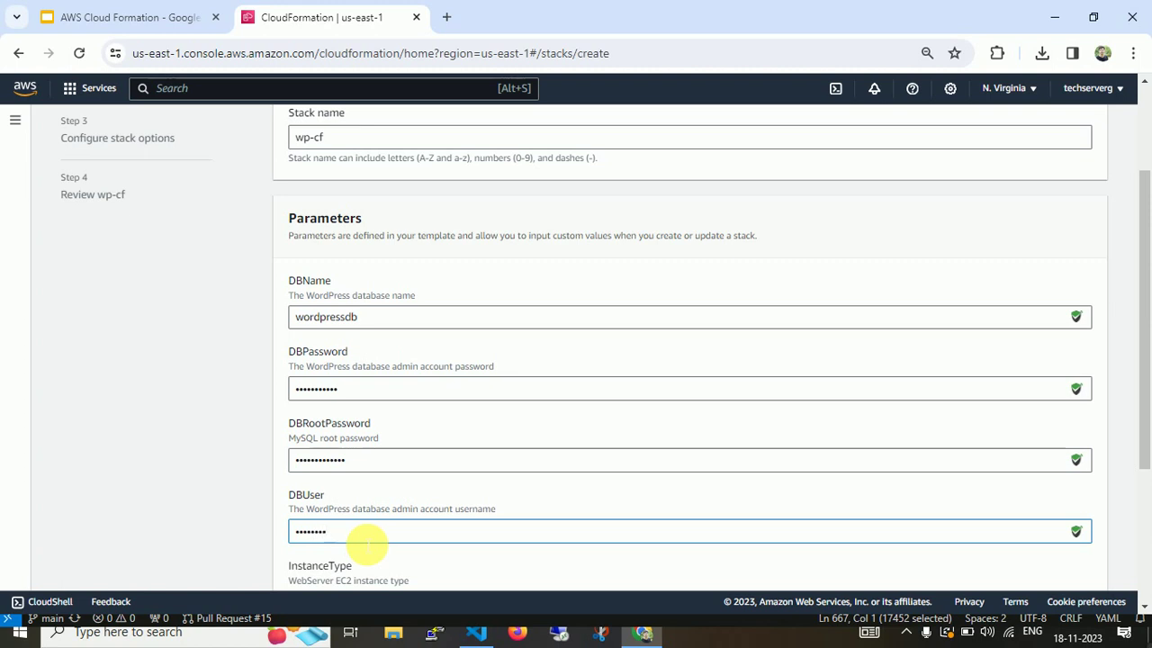
# Keep InstanceType at t2.small and choose the ubuntu key pair.
pyautogui.moveTo(1144, 347); pyautogui.dragTo(1118, 463)
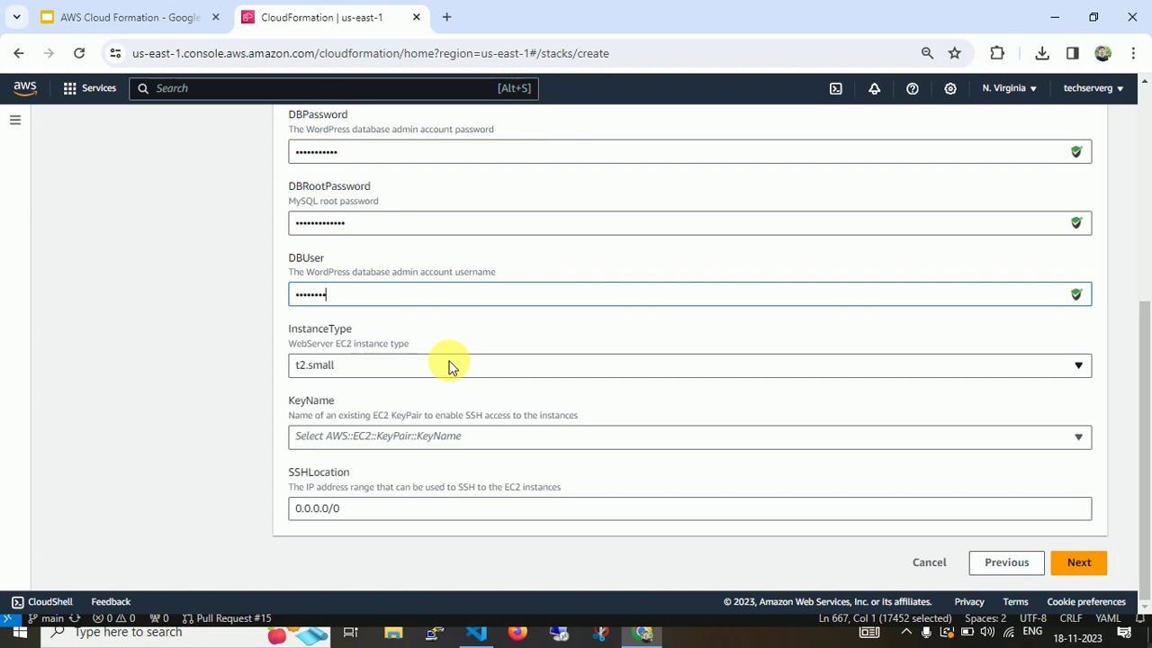
pyautogui.click(450, 366)
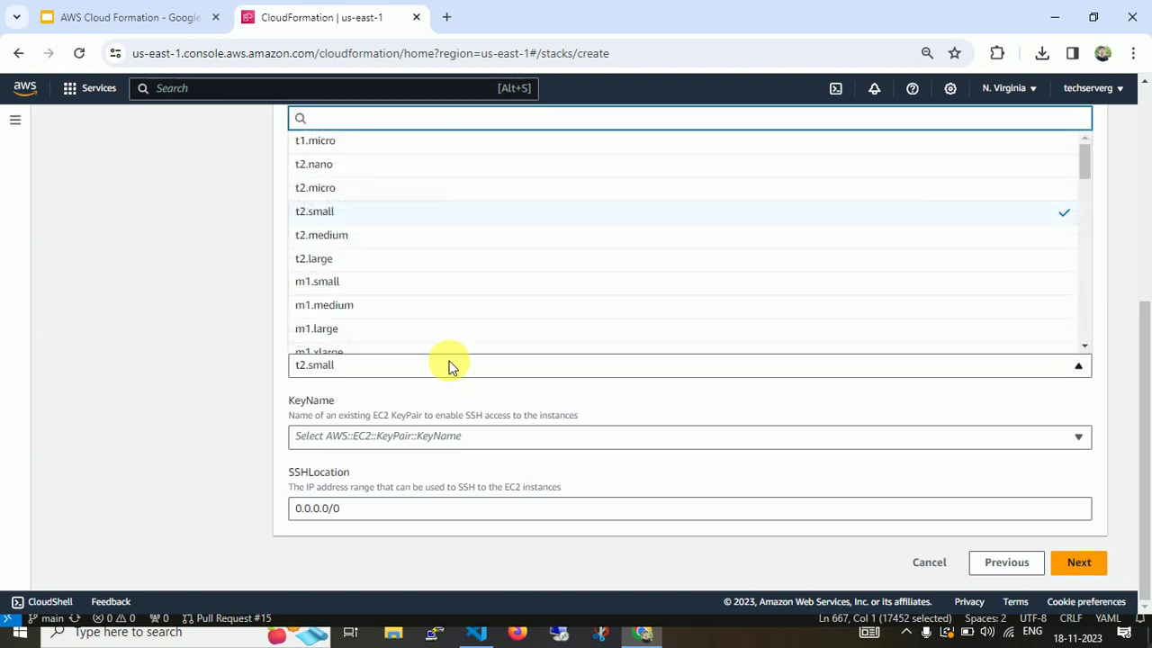
pyautogui.moveTo(1082, 167); pyautogui.dragTo(1107, 136)
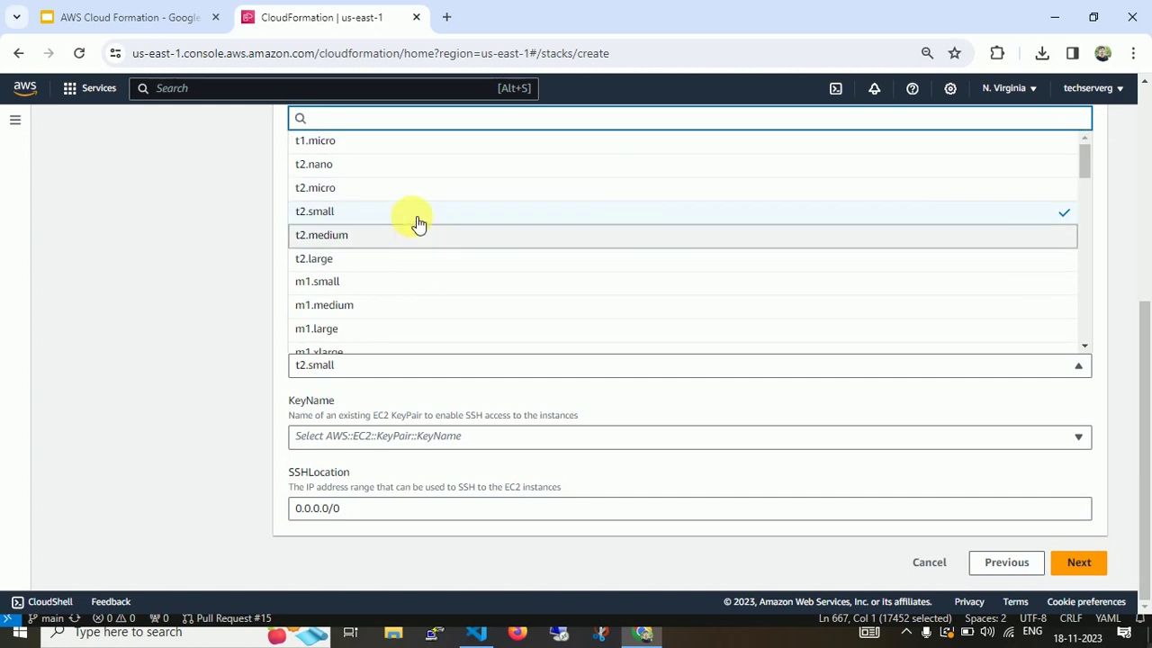
pyautogui.click(93, 342)
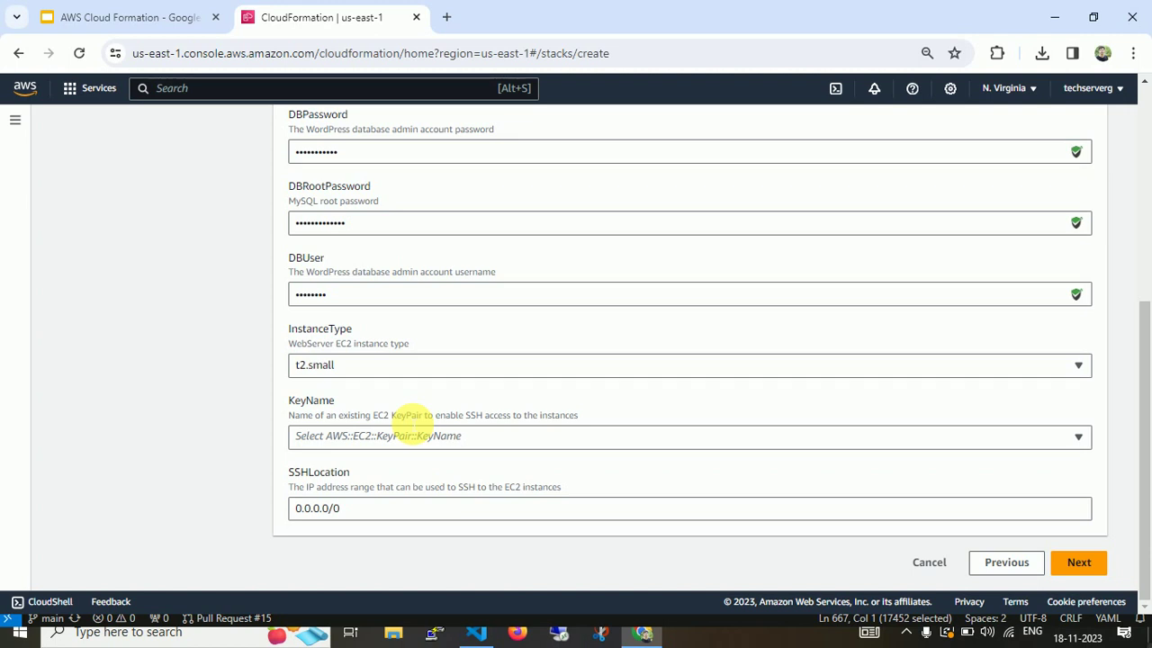
pyautogui.click(410, 439)
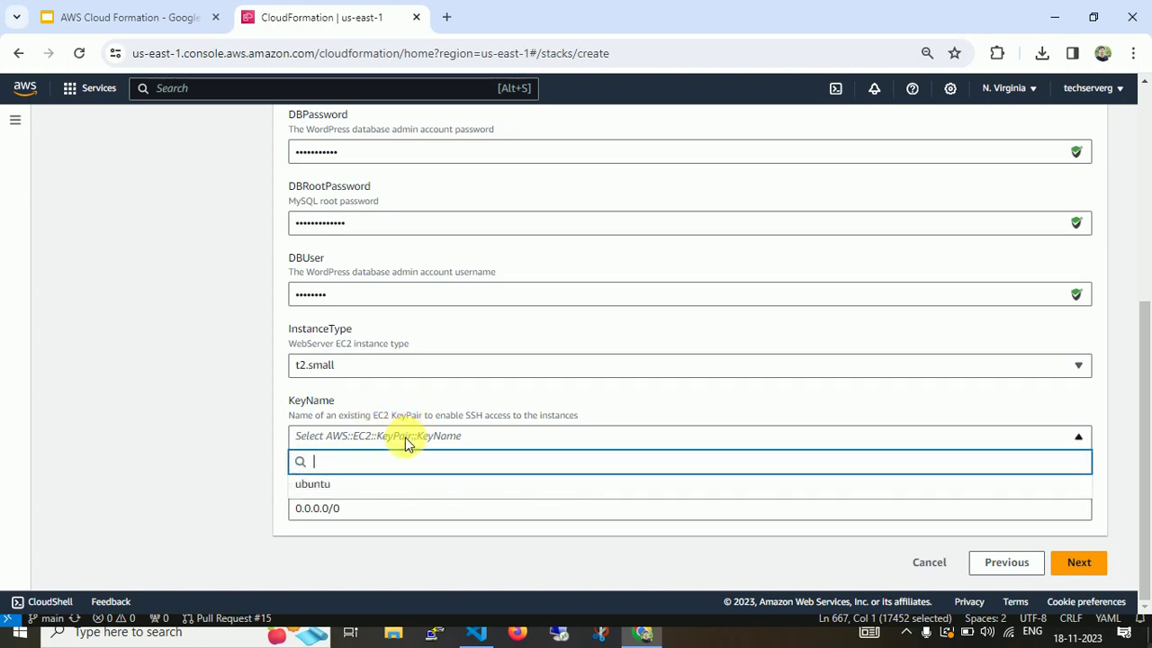
pyautogui.click(398, 486)
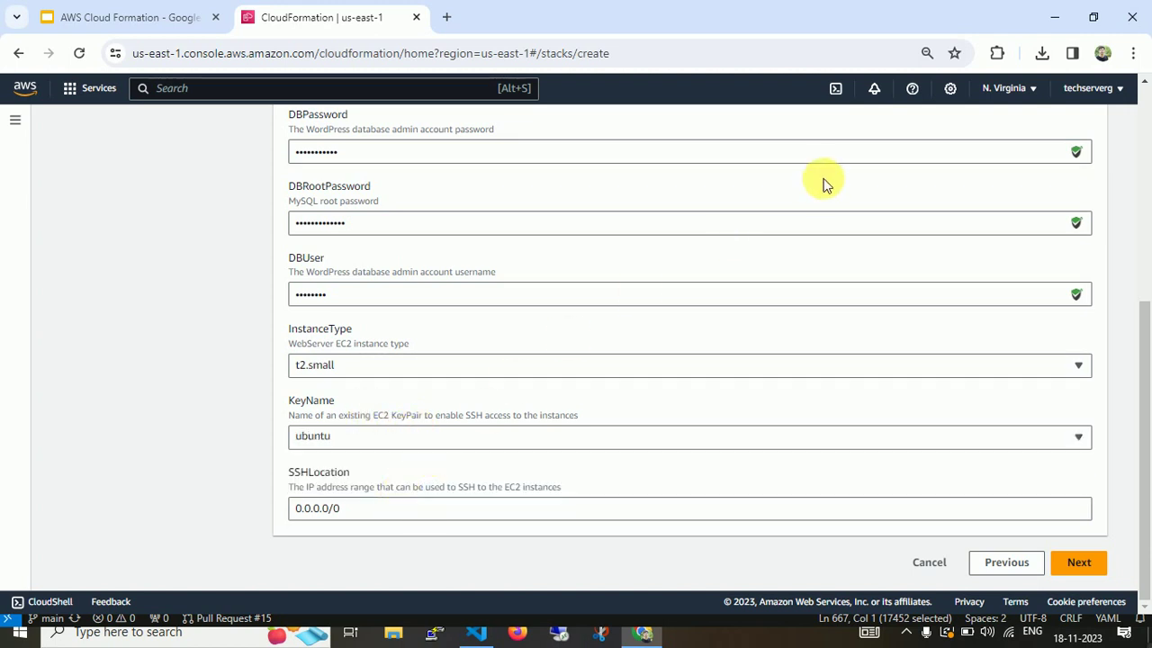
pyautogui.click(395, 638)
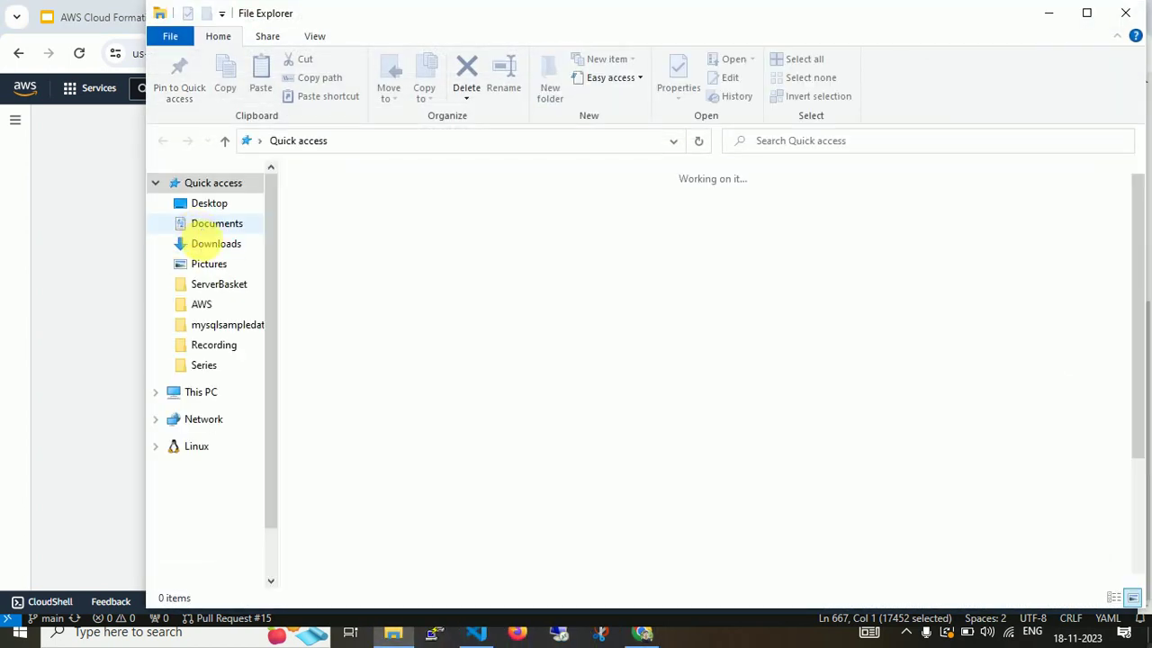
pyautogui.click(211, 244)
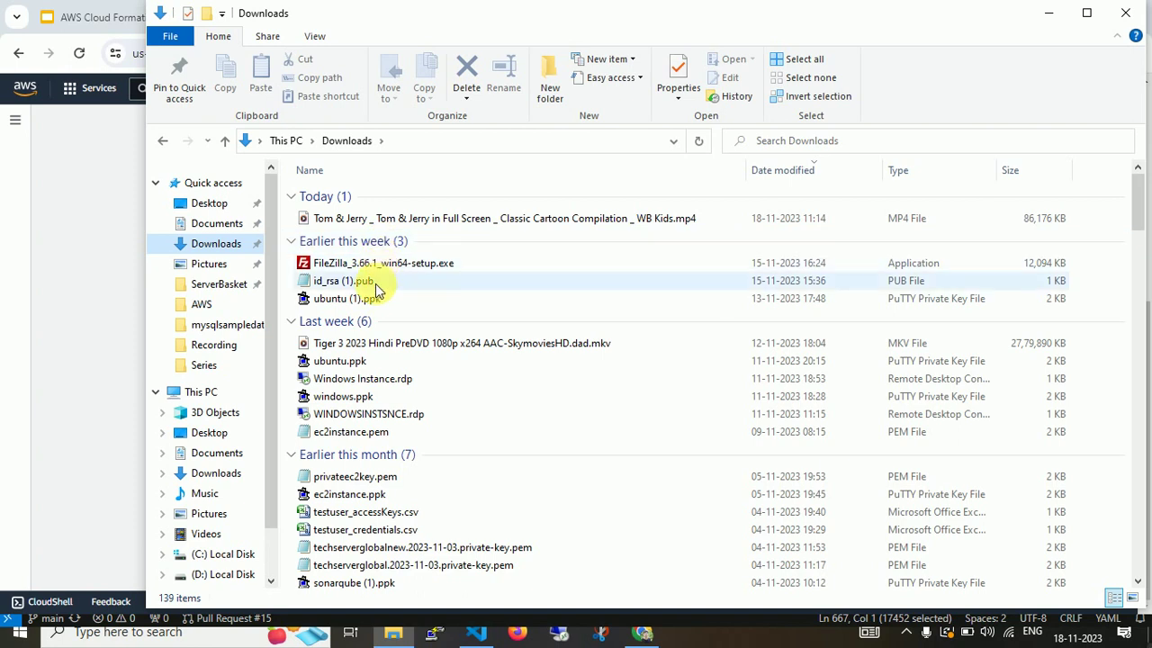
pyautogui.click(371, 298)
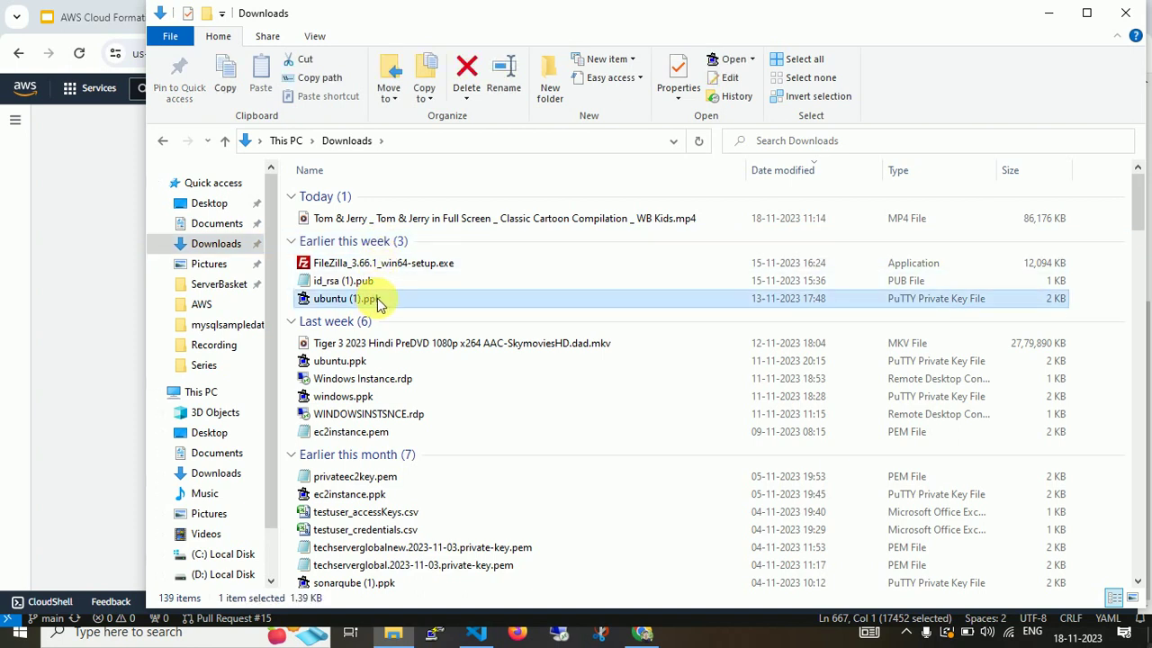
pyautogui.hotkey('alt', 'Tab')
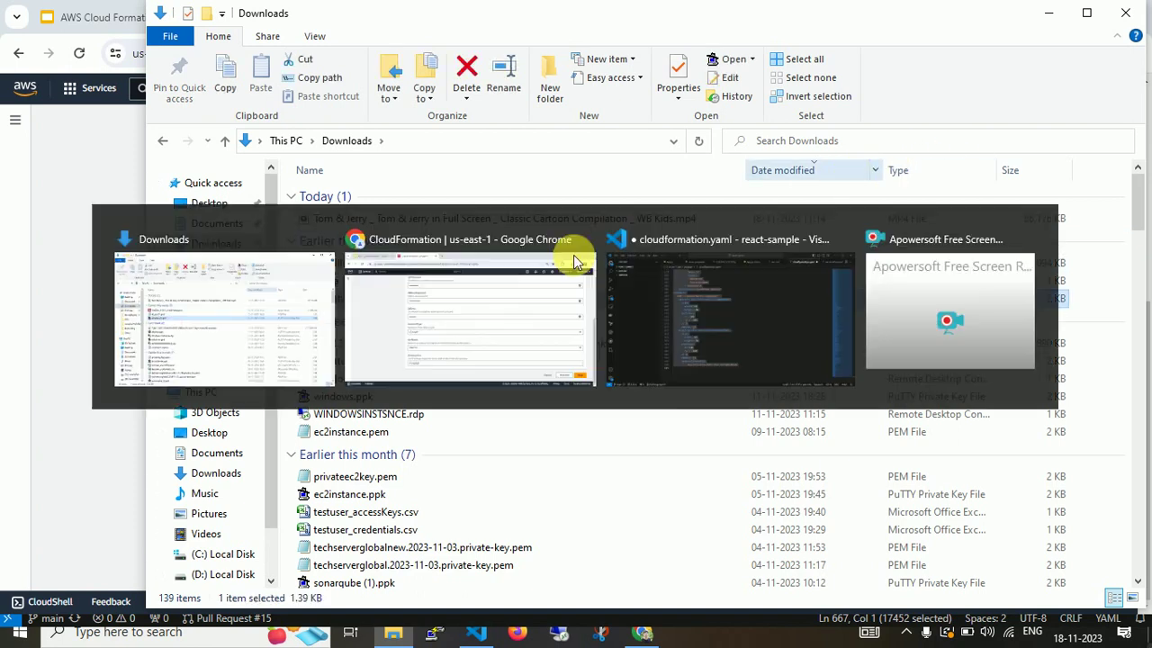
pyautogui.scroll(5, 223, 402)
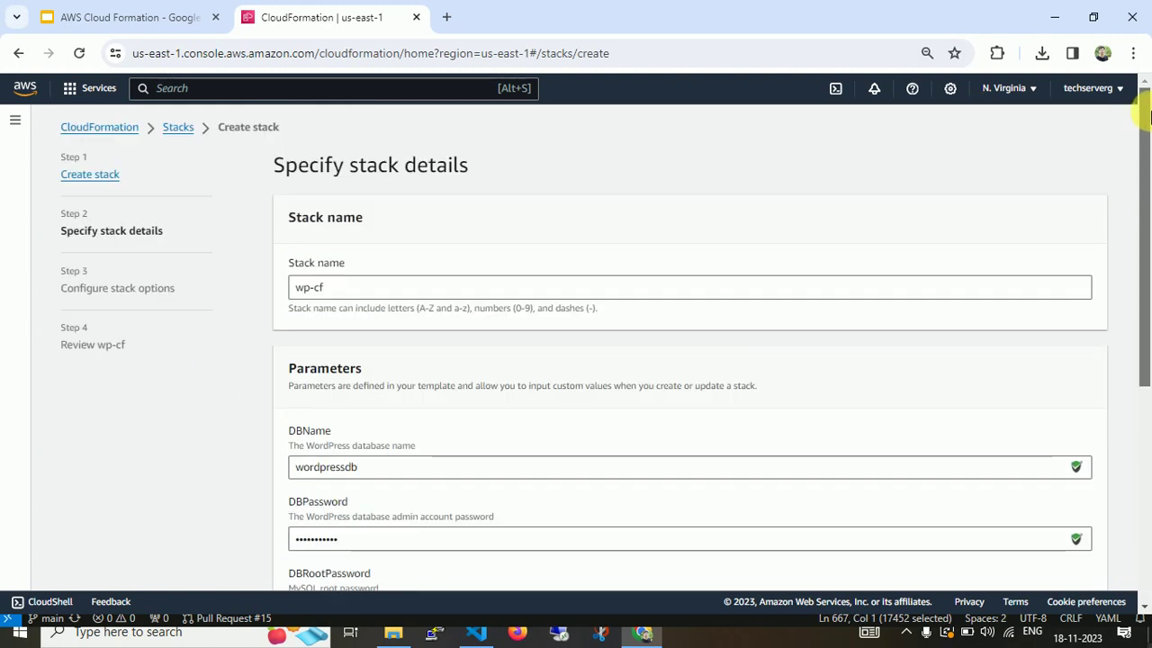
# Open EC2 from Services in a new tab and go to Key Pairs.
pyautogui.click(79, 87)
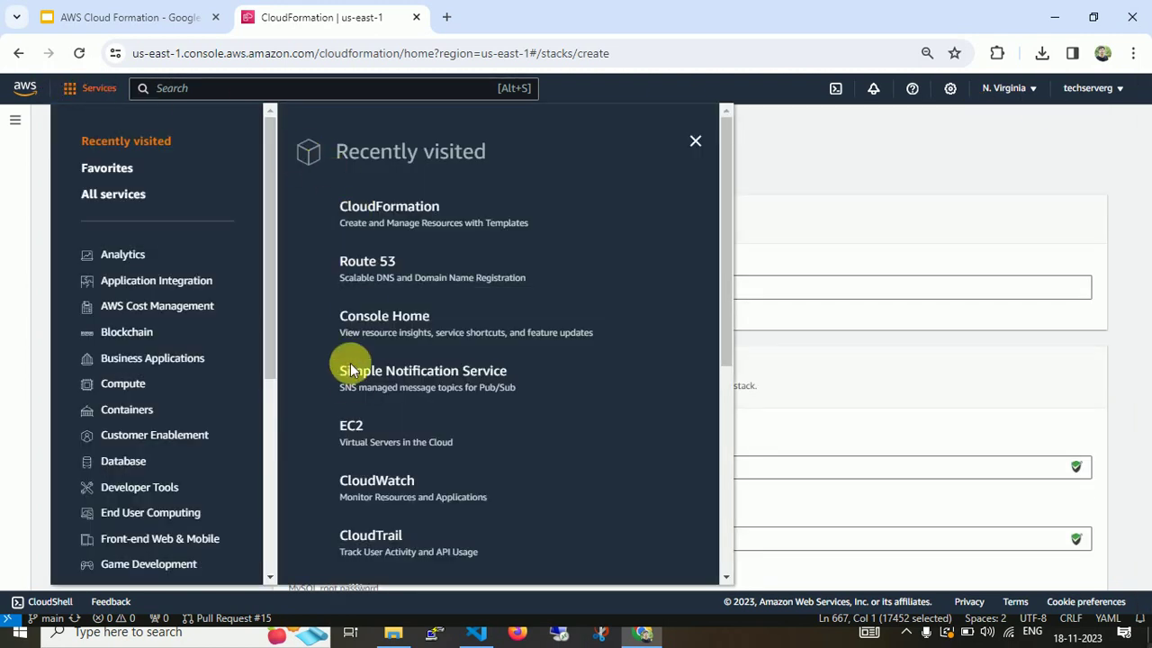
pyautogui.rightClick(352, 430)
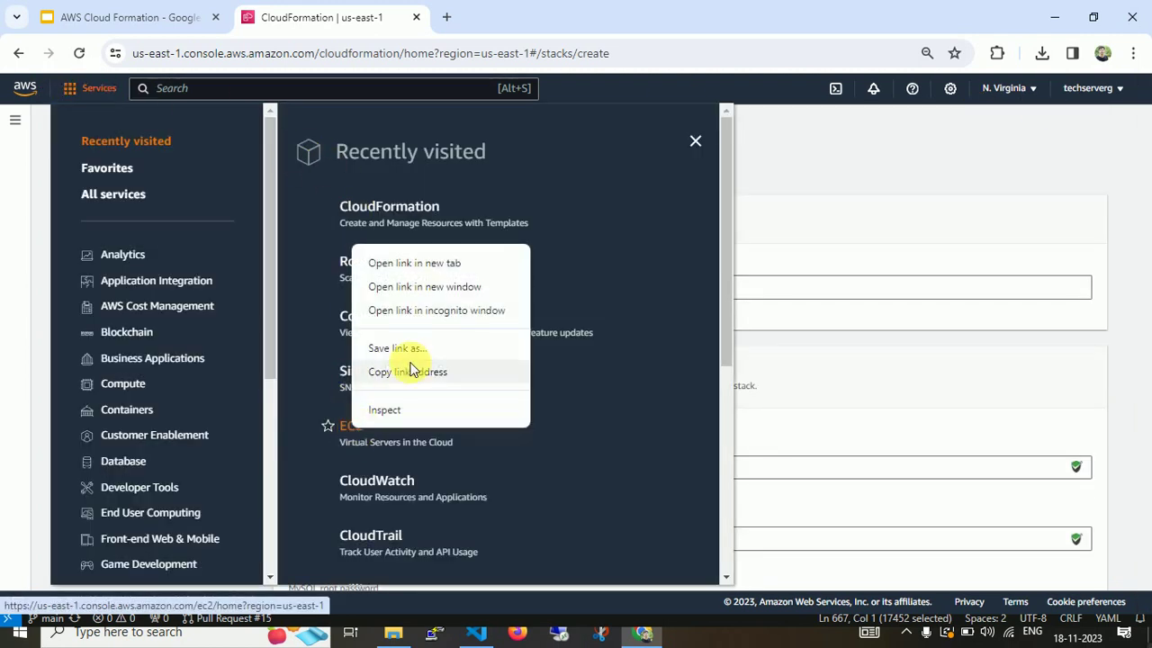
pyautogui.click(450, 265)
pyautogui.click(483, 11)
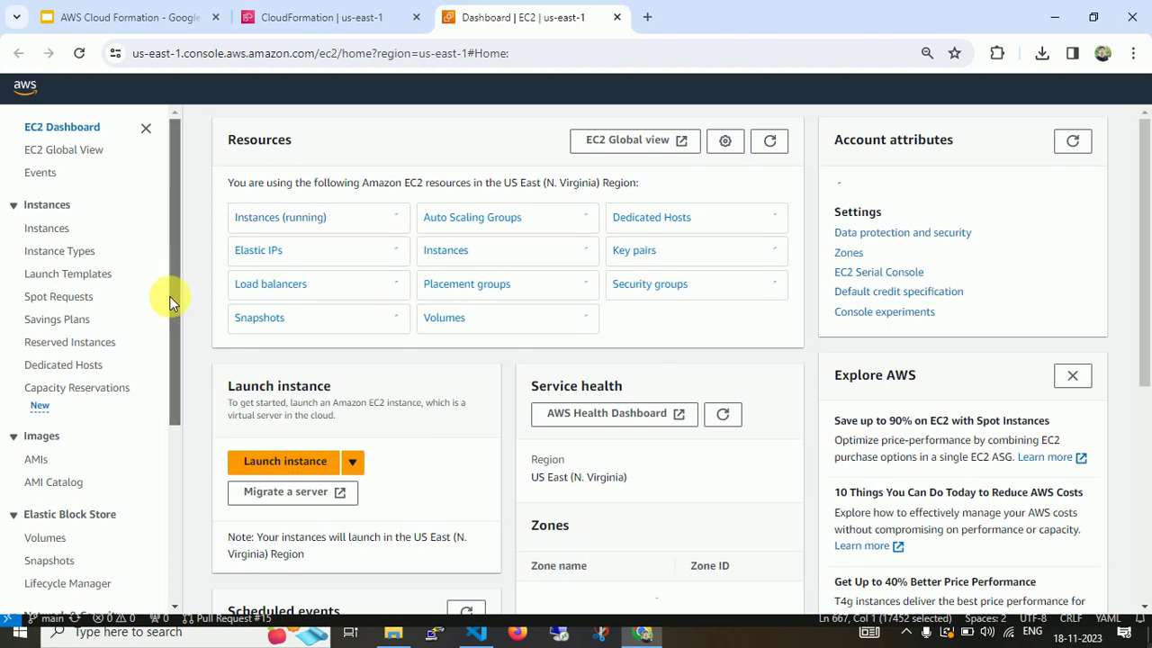
pyautogui.scroll(-2, 166, 383)
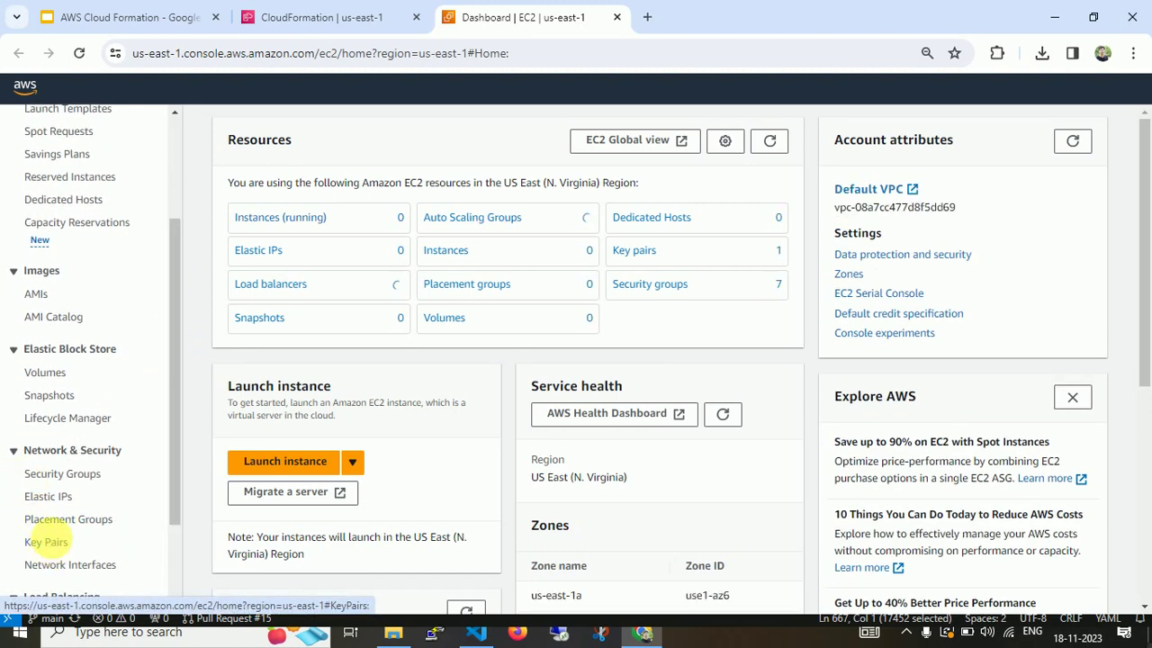
pyautogui.click(45, 541)
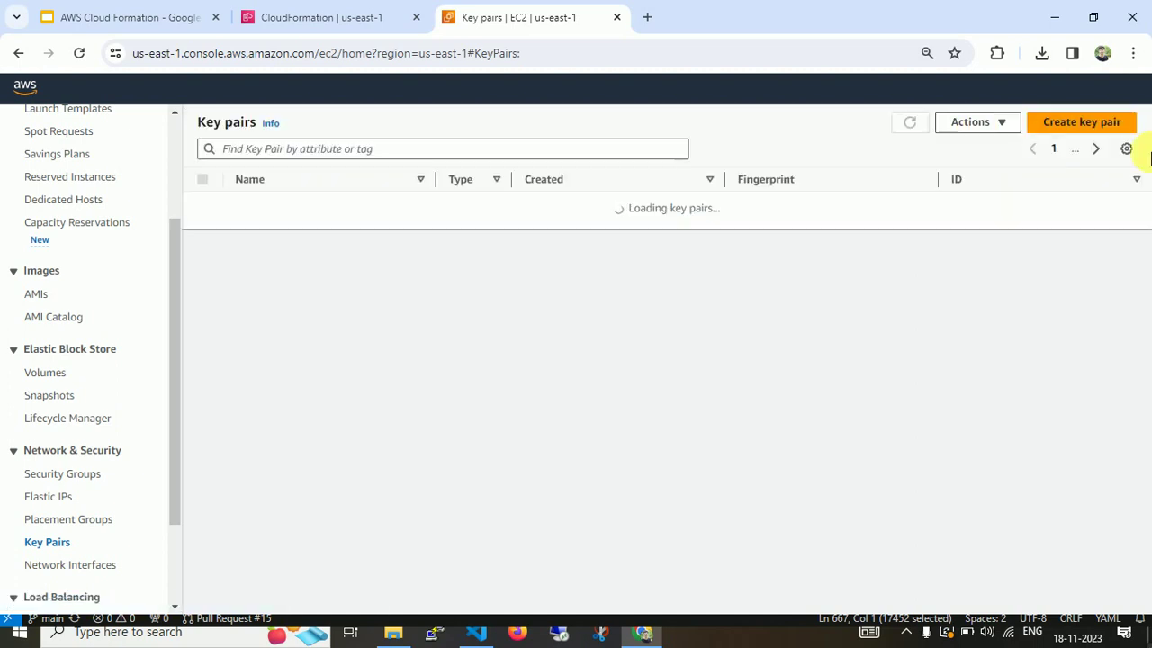
# Create an RSA .ppk key pair named wp-key, then return to the CloudFormation tab.
pyautogui.click(1080, 121)
pyautogui.click(191, 313)
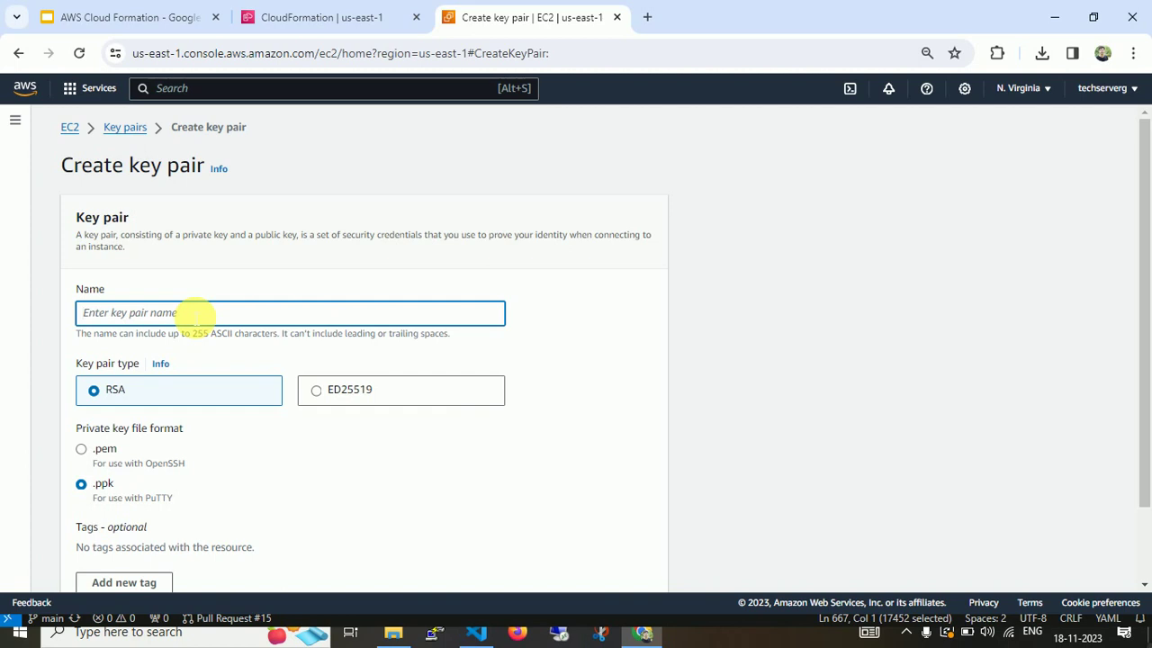
pyautogui.write('wp-key')
pyautogui.scroll(-2, 368, 360)
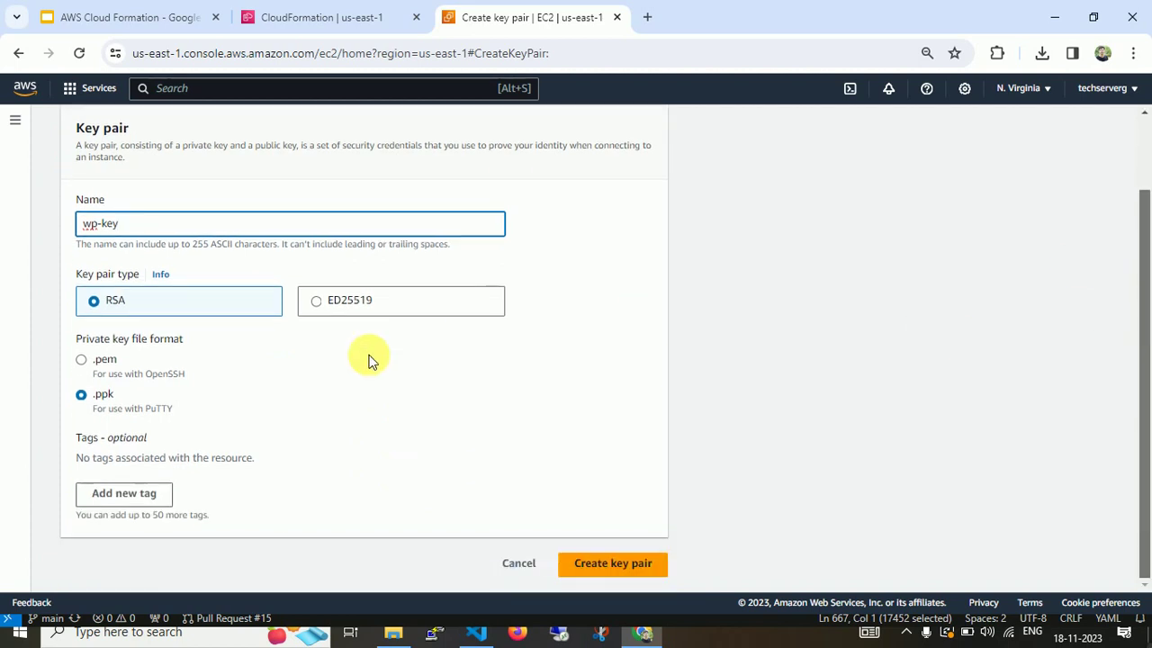
pyautogui.click(606, 559)
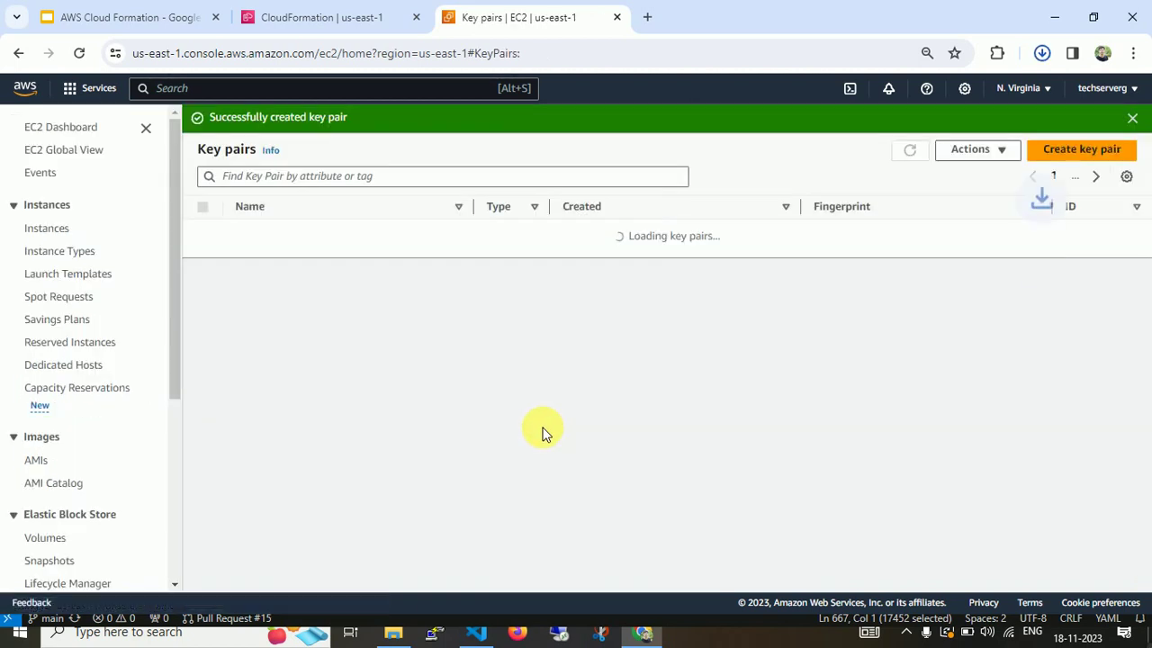
pyautogui.click(365, 17)
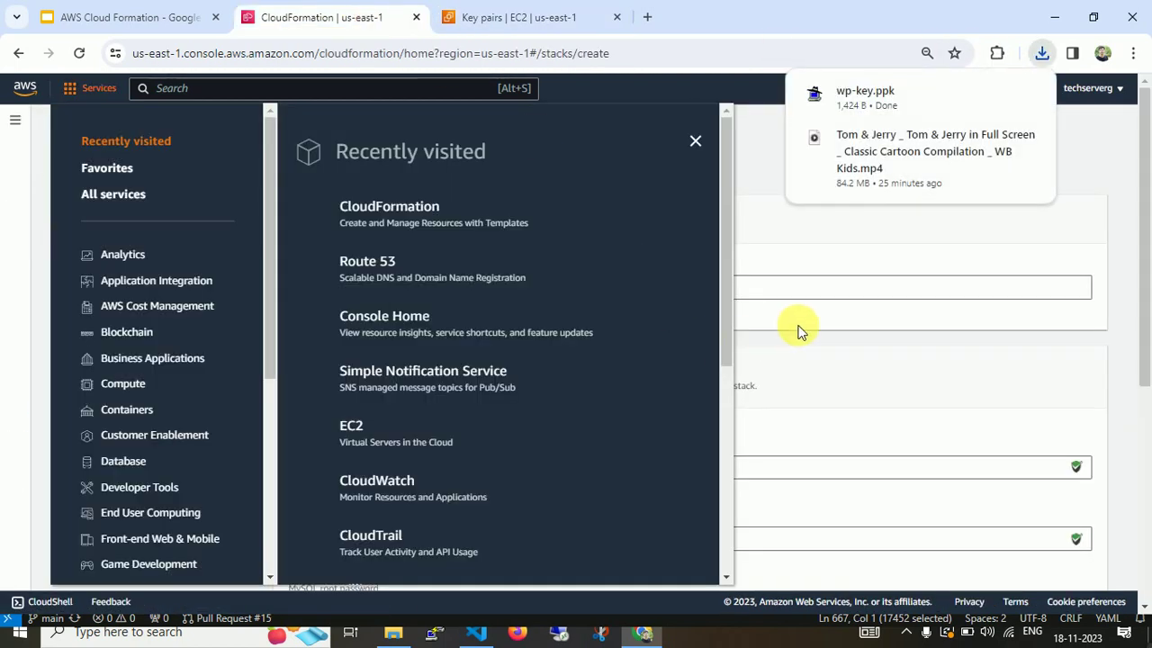
# Dismiss the services list and recheck the key pair dropdown for wp-key, leaving it unchanged.
pyautogui.click(953, 244)
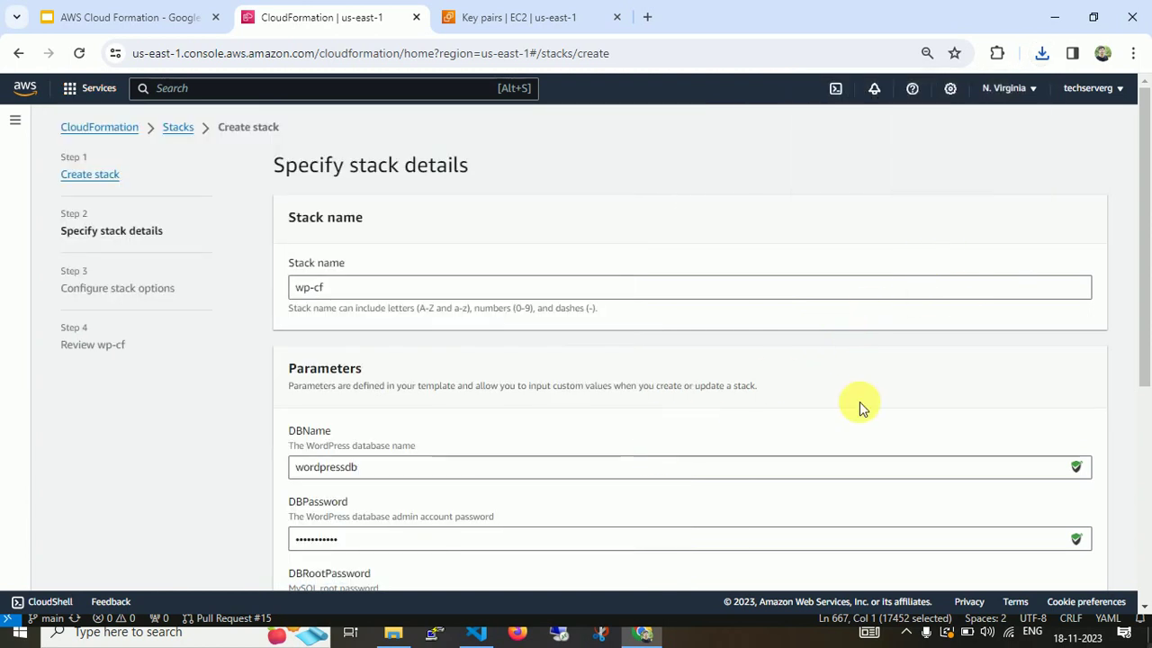
pyautogui.moveTo(1143, 288); pyautogui.dragTo(1147, 490)
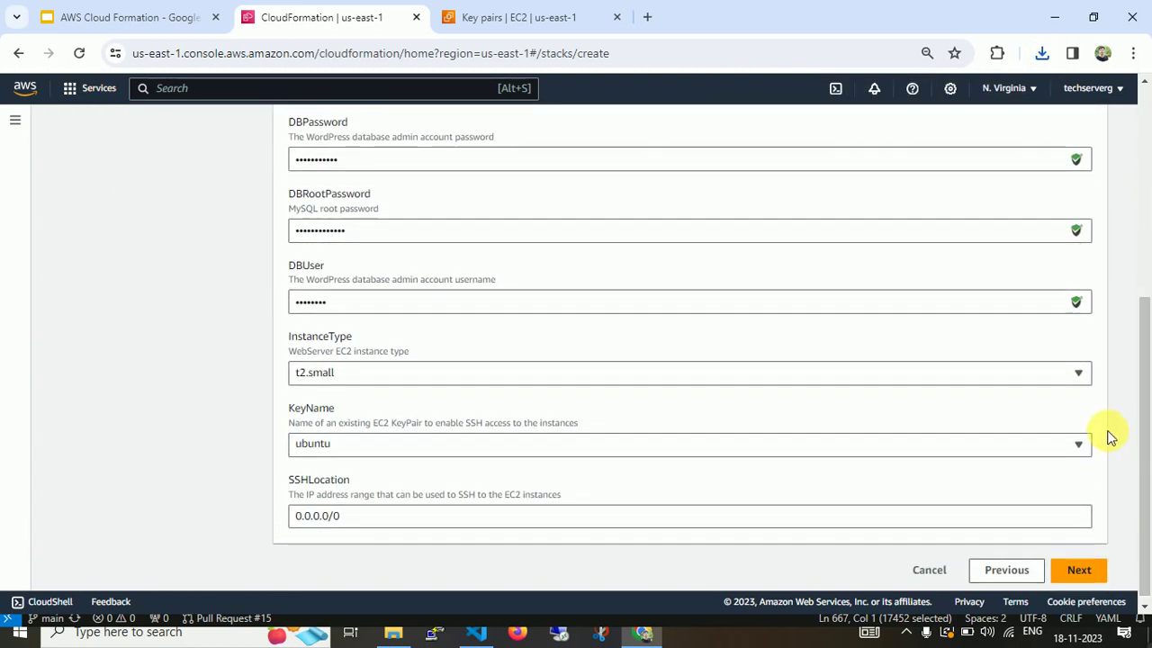
pyautogui.click(1067, 442)
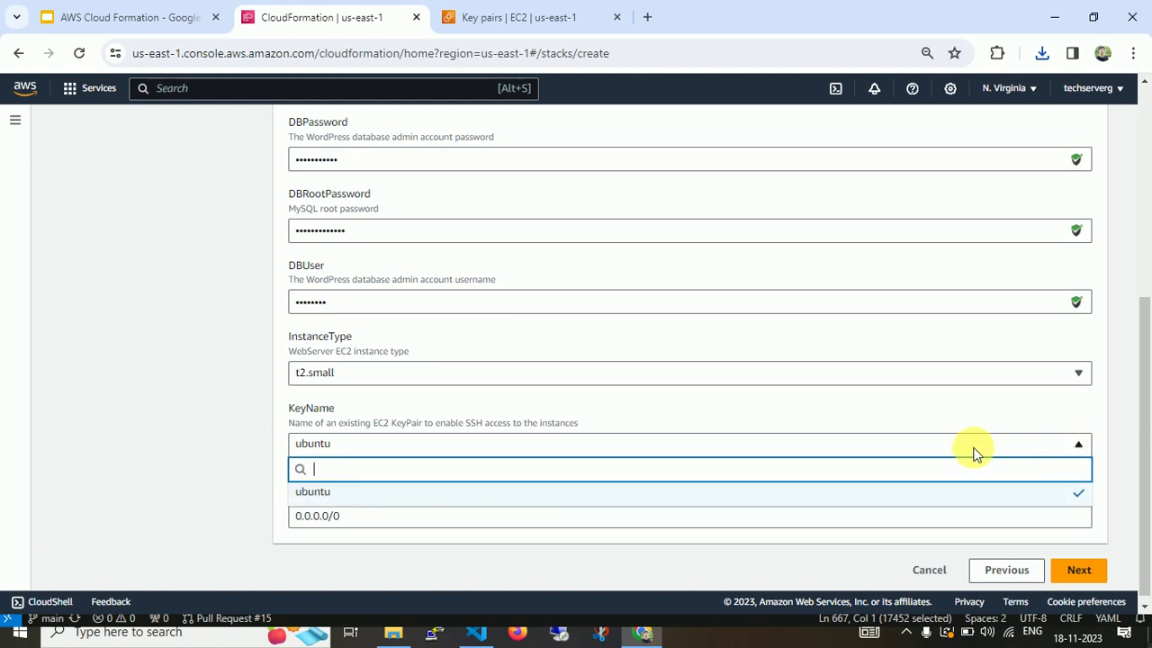
pyautogui.click(858, 444)
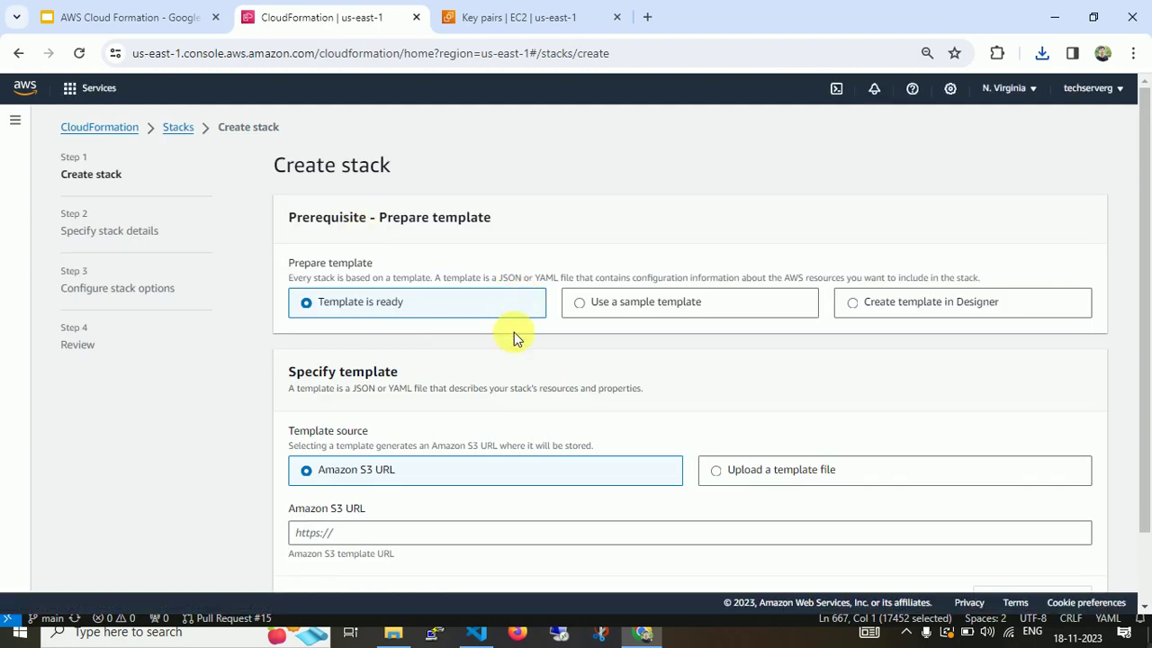
# On Create stack, choose 'Use a sample template' and then 'Create template in Designer'.
pyautogui.moveTo(1147, 190); pyautogui.dragTo(1150, 282)
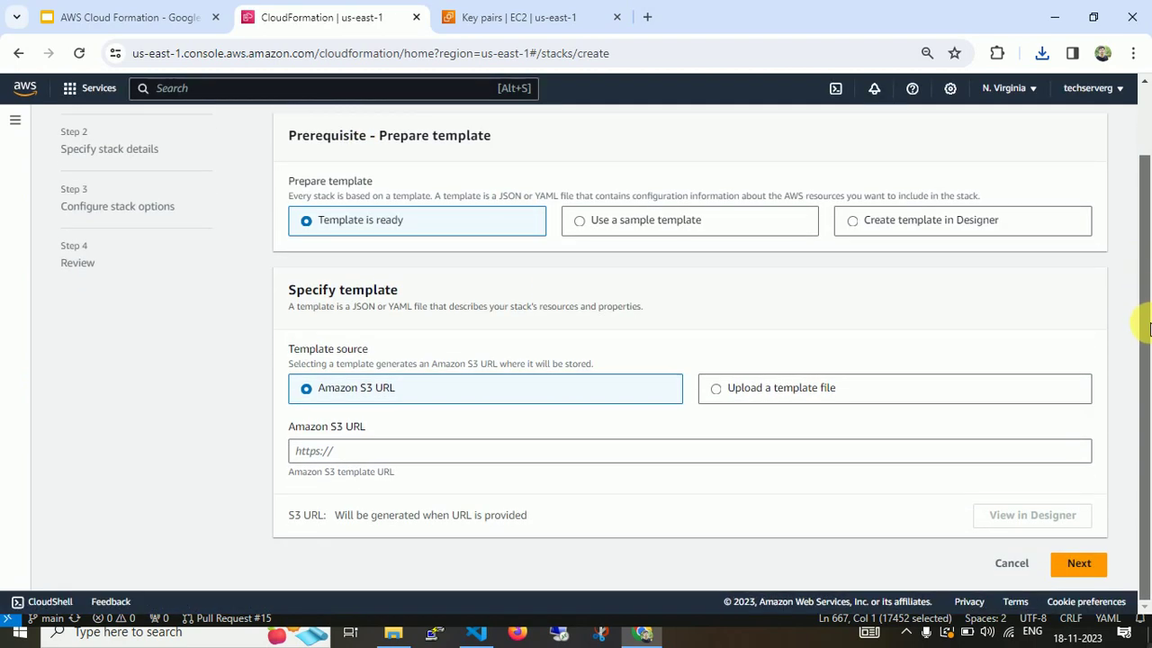
pyautogui.click(698, 226)
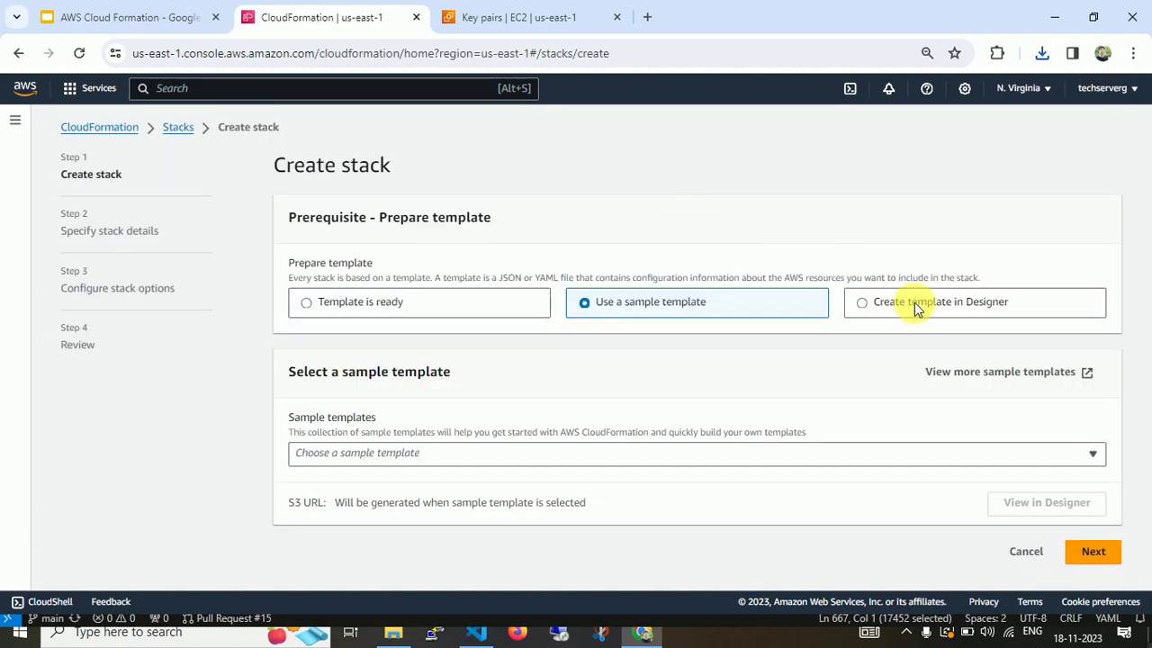
pyautogui.click(914, 303)
# Open Designer, set the template language to YAML and copy cloudformation.yaml from VS Code.
pyautogui.click(694, 477)
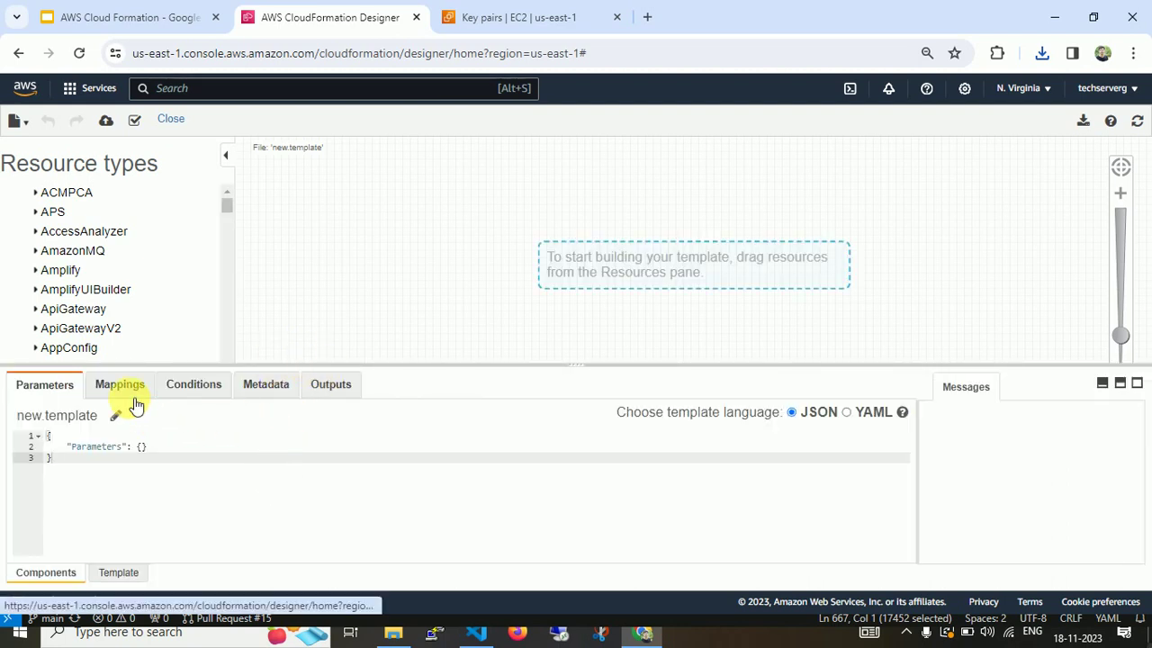
pyautogui.click(854, 416)
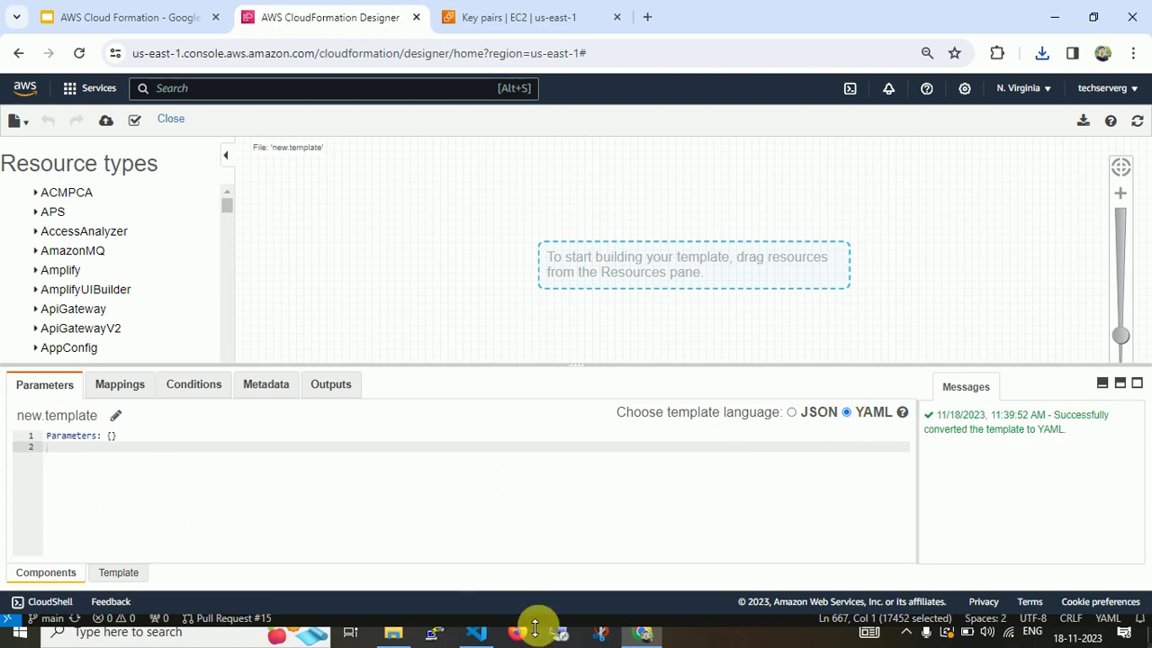
pyautogui.click(478, 633)
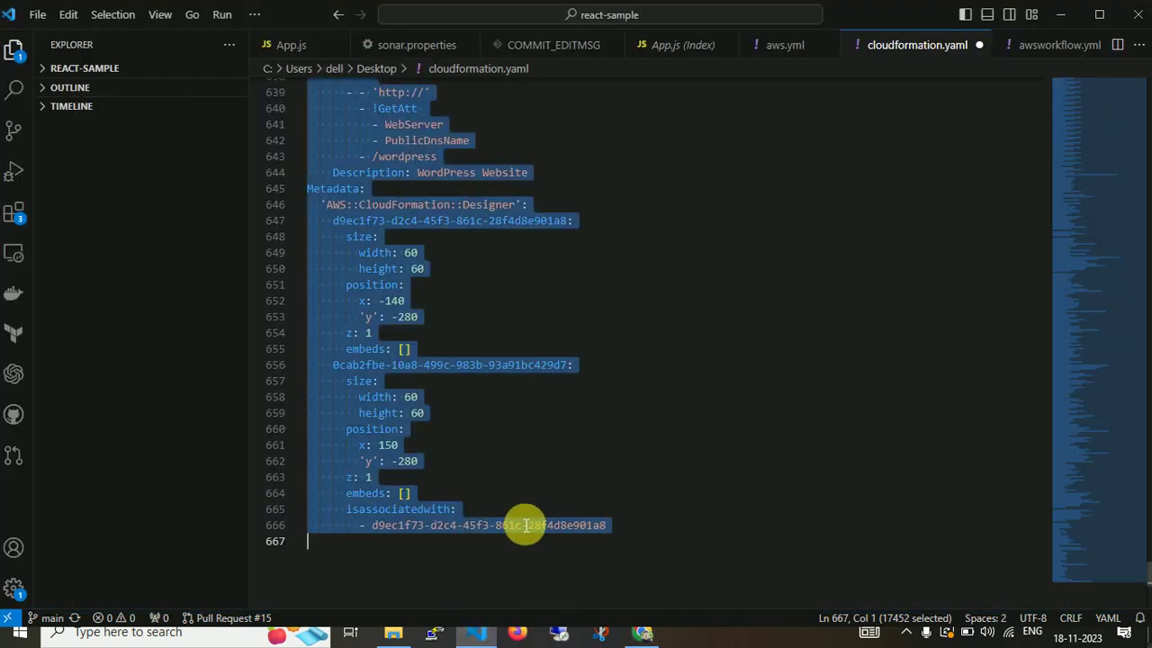
pyautogui.hotkey('alt', 'Tab')
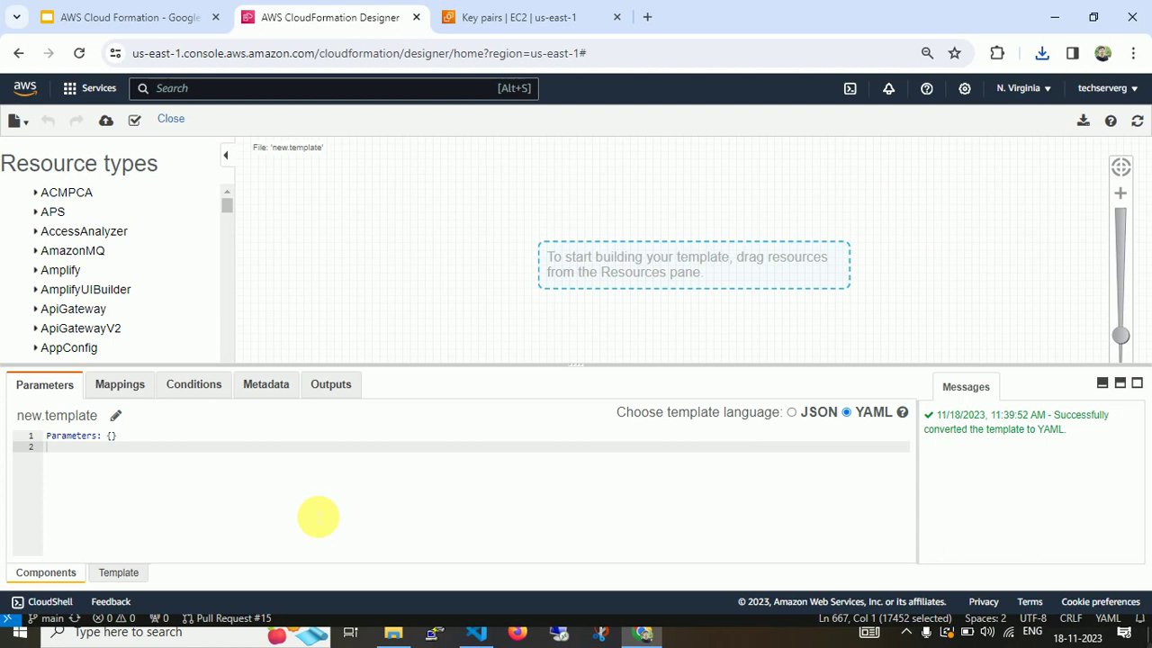
# Replace the placeholder Parameters line with the pasted 667-line YAML, refresh and validate it.
pyautogui.hotkey('ctrl', 'a')
pyautogui.click(281, 464)
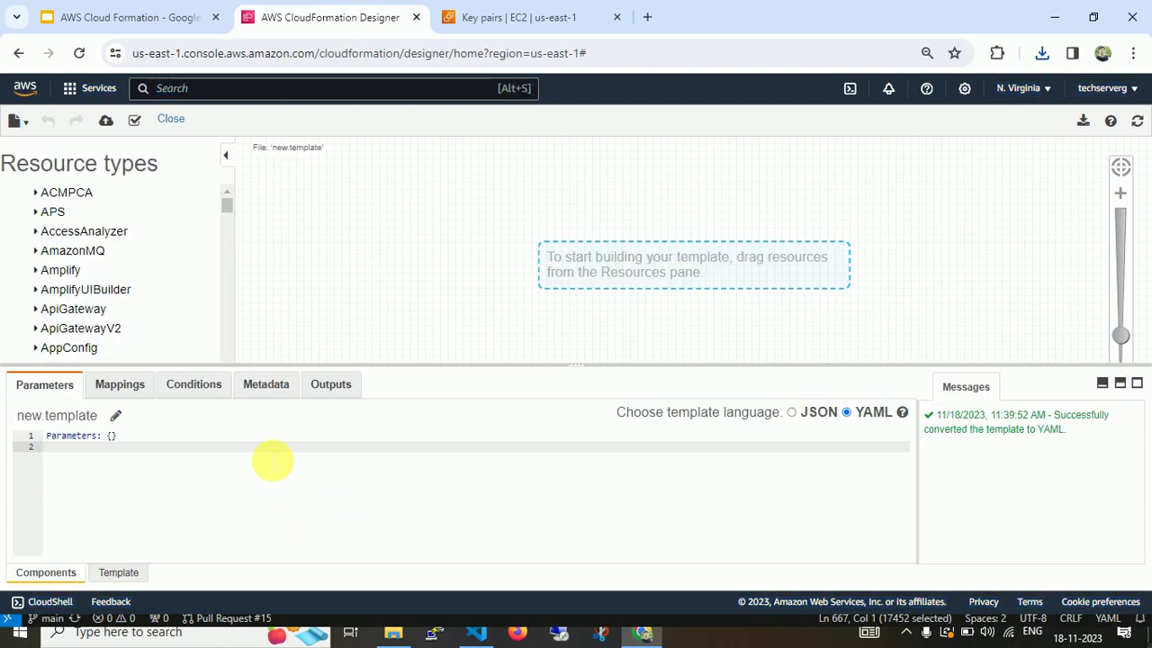
pyautogui.moveTo(152, 455); pyautogui.dragTo(17, 409)
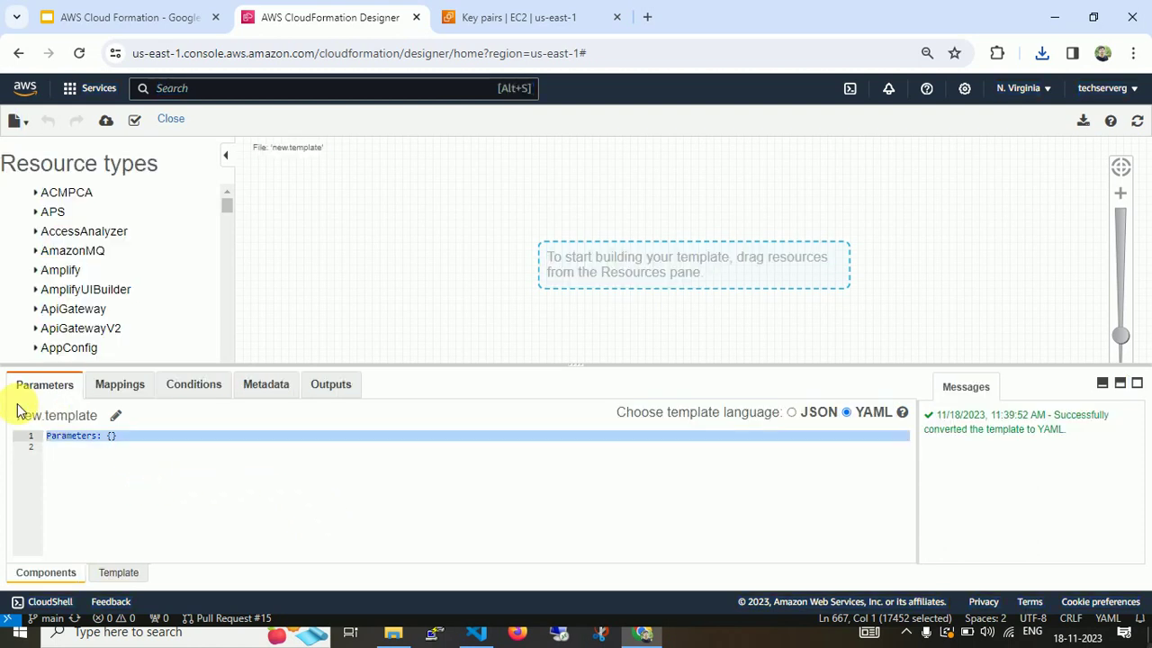
pyautogui.press('BackSpace')
pyautogui.hotkey('ctrl', 'v')
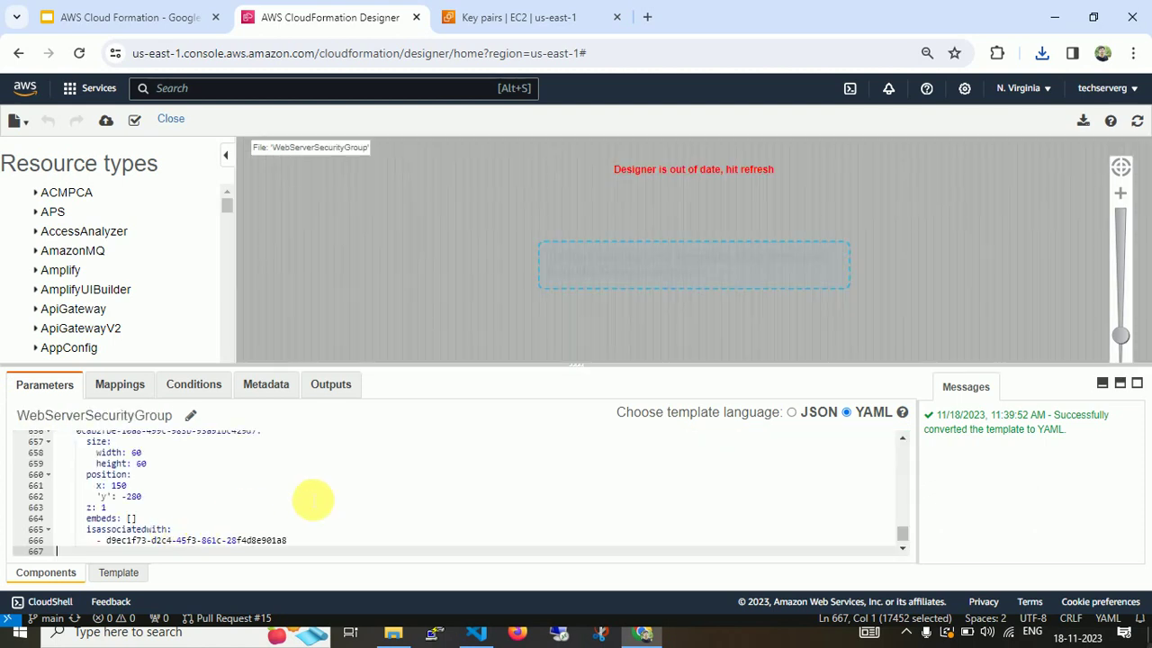
pyautogui.click(1137, 121)
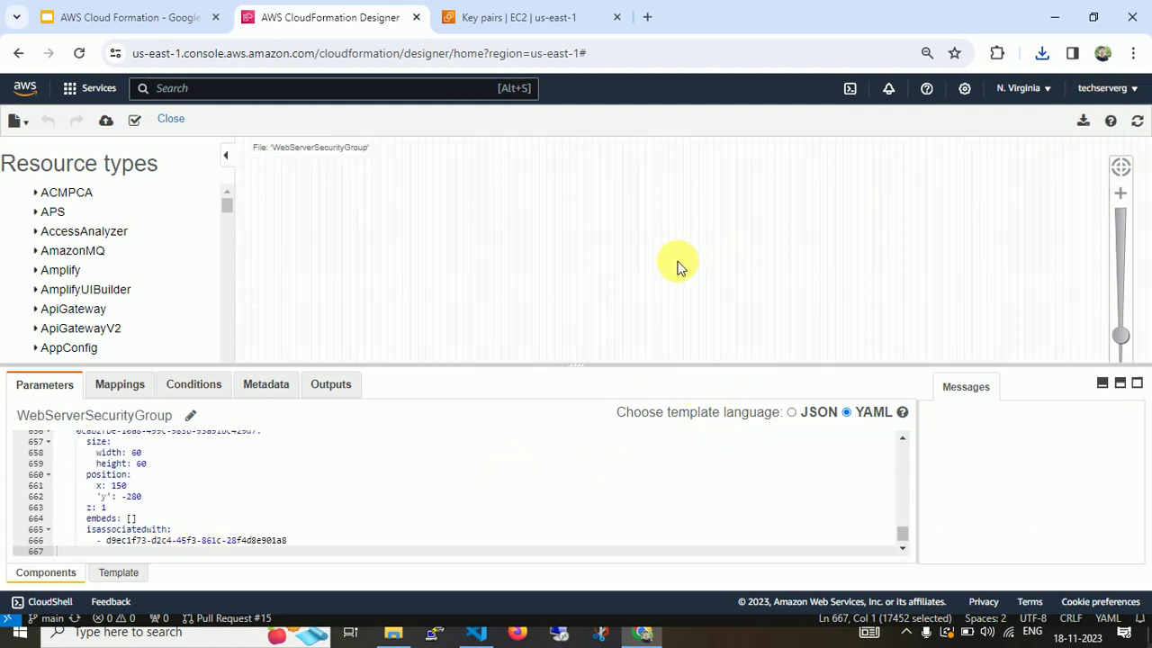
pyautogui.click(134, 120)
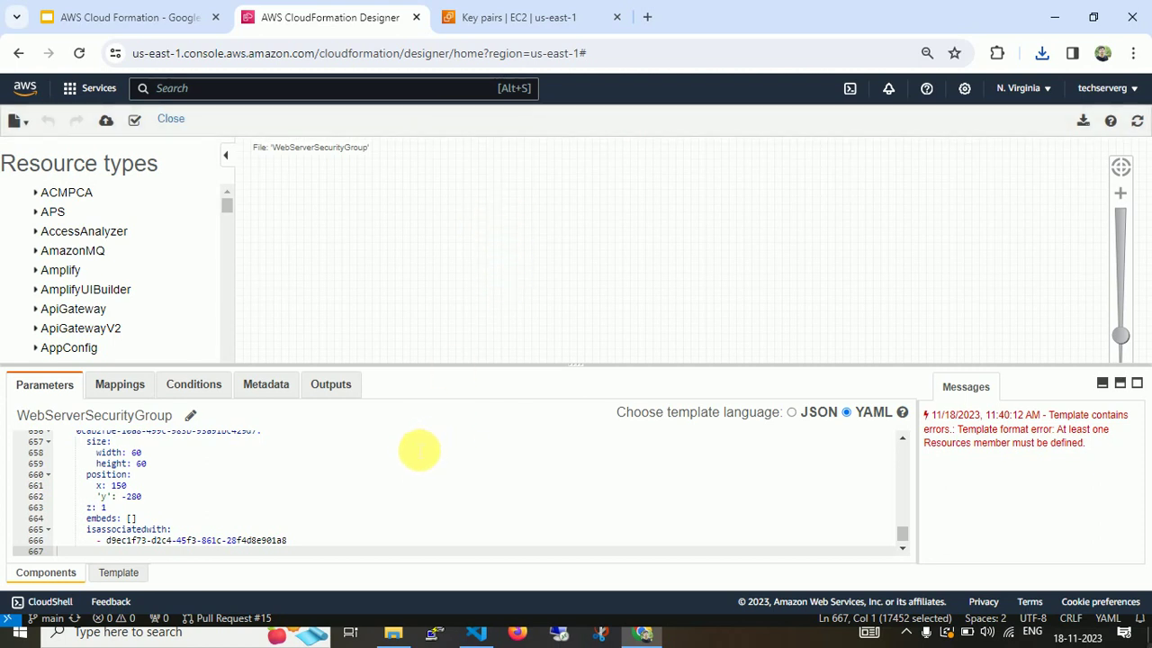
pyautogui.scroll(5, 418, 450)
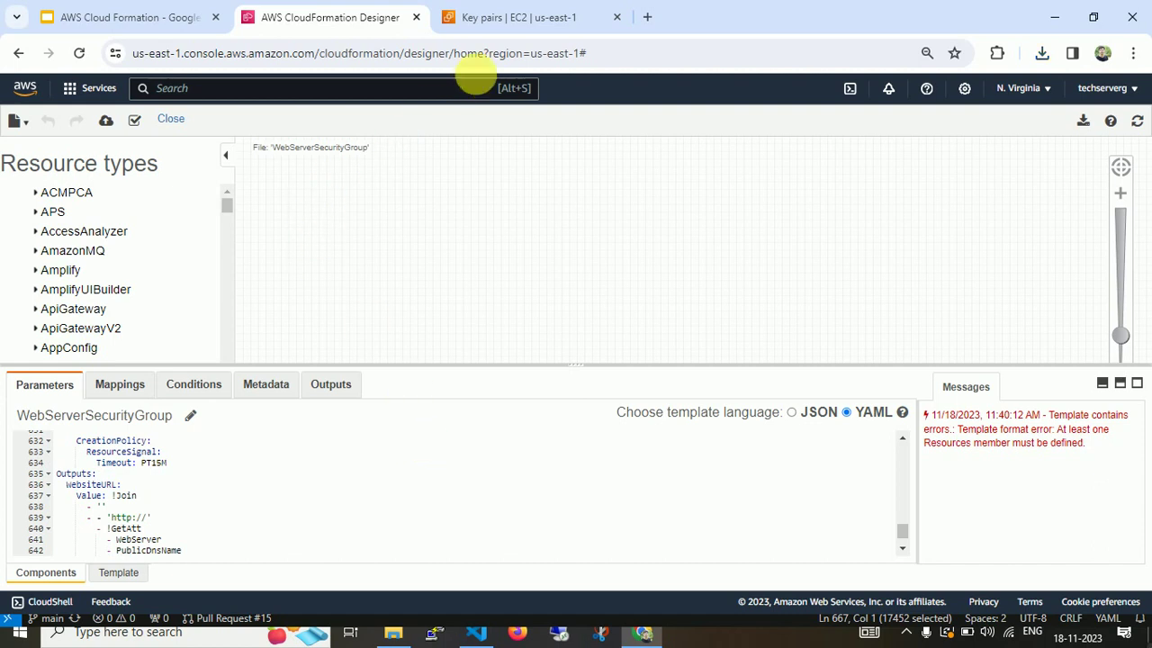
# Open S3, enter the cf-templates-1bce3jaogqvh4-us-east-1 bucket and copy the first object's URL.
pyautogui.click(576, 14)
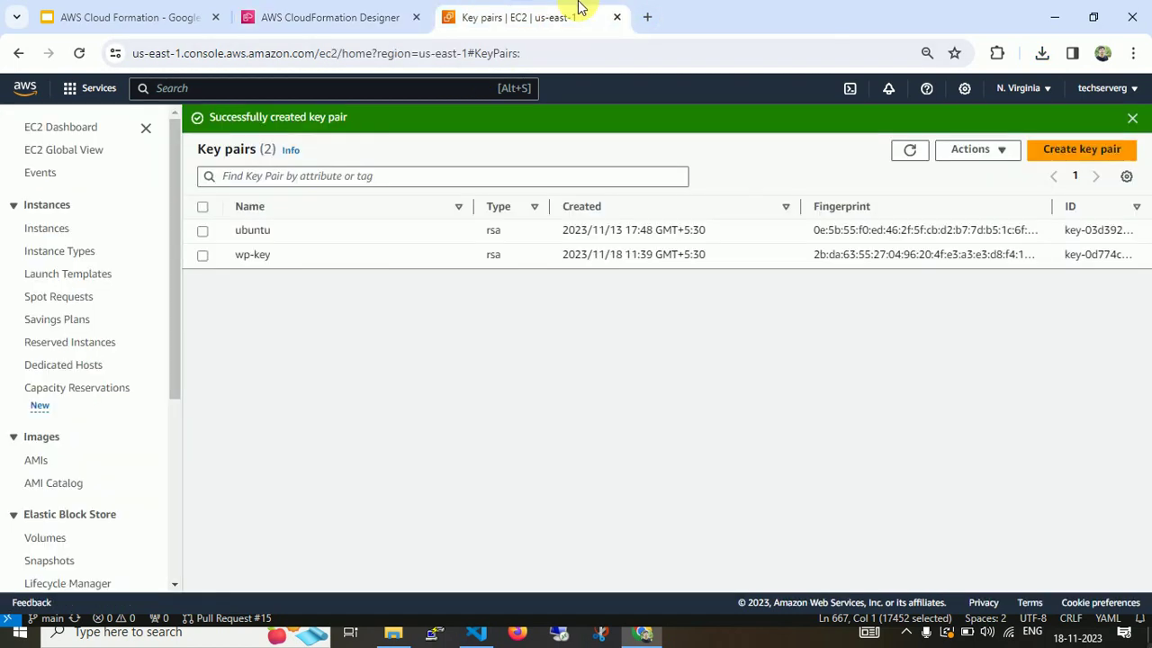
pyautogui.click(160, 88)
pyautogui.write('s3')
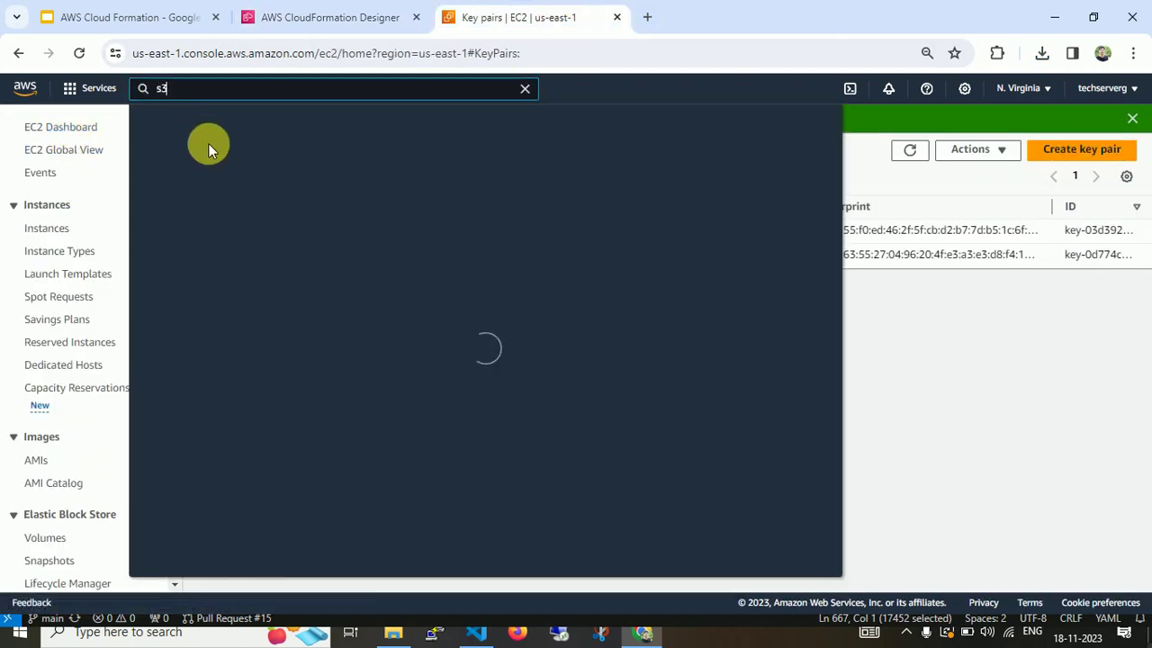
pyautogui.keyDown('ctrl'); pyautogui.click(371, 235); pyautogui.keyUp('ctrl')
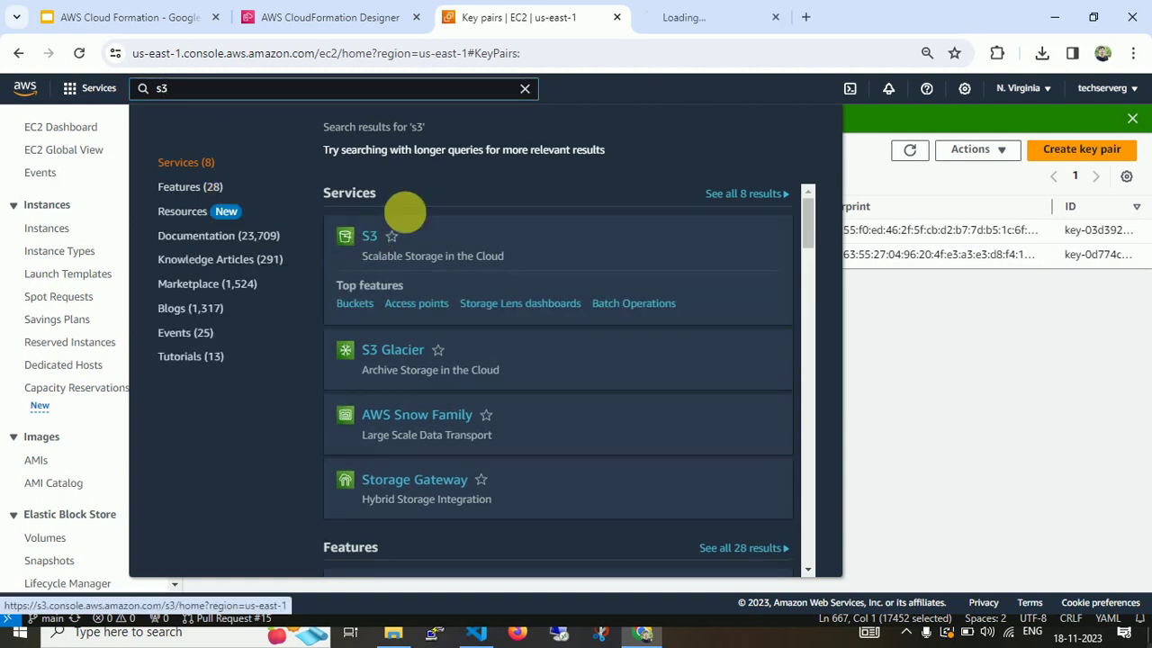
pyautogui.hotkey('ctrl', 'Tab')
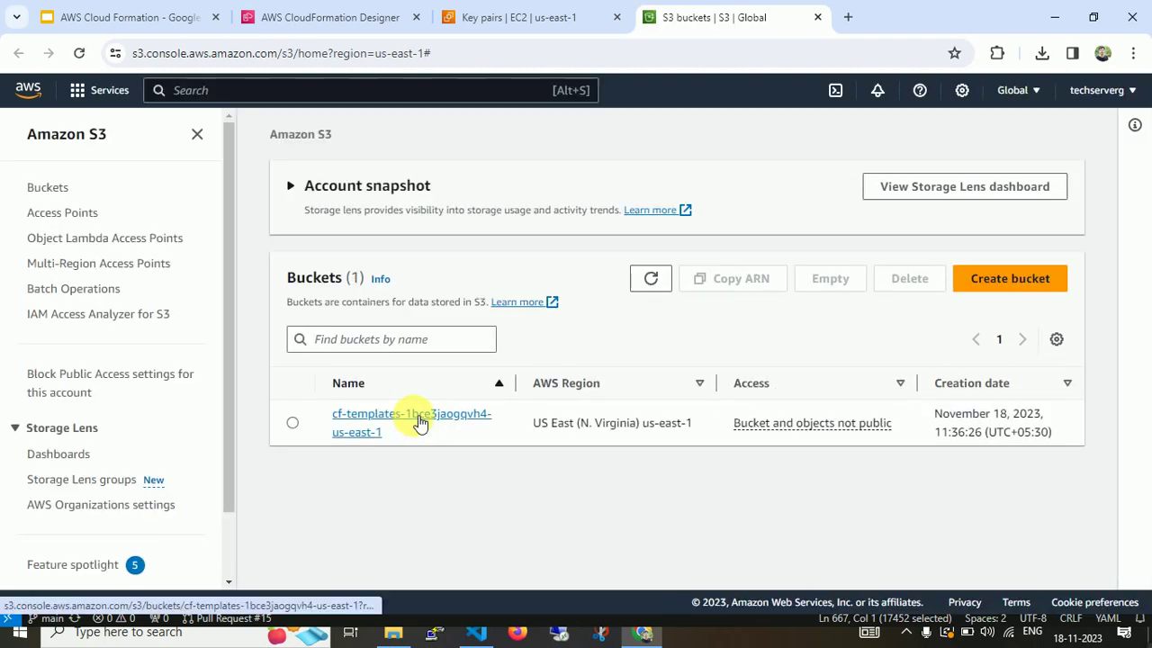
pyautogui.click(419, 423)
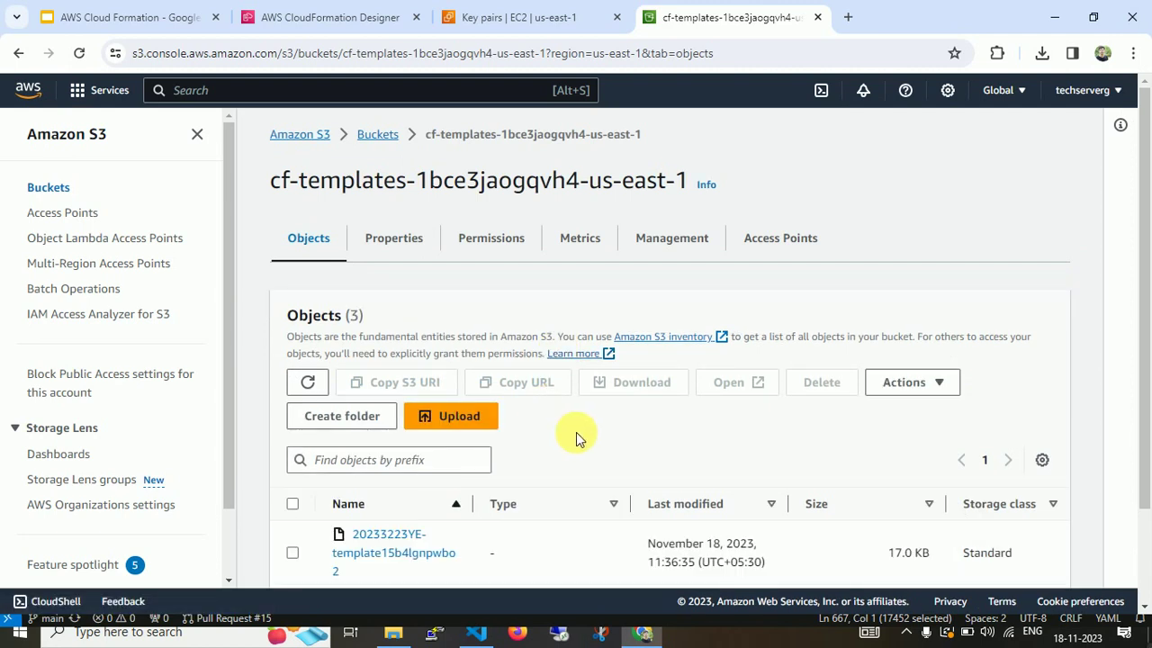
pyautogui.click(292, 555)
pyautogui.click(516, 379)
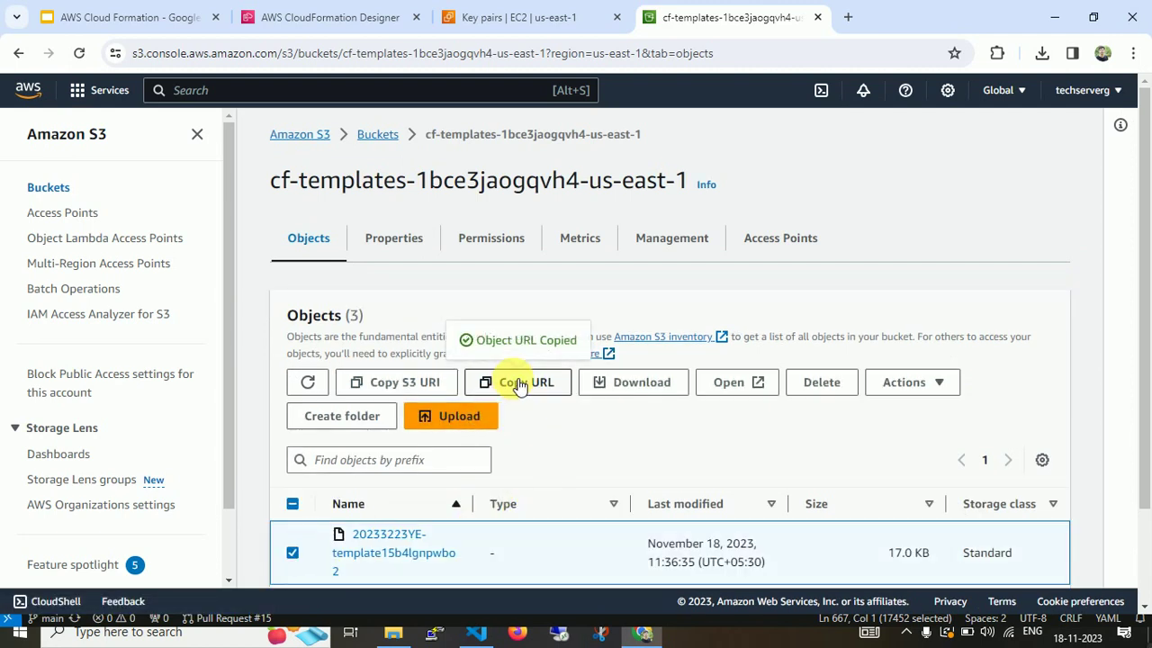
# Close CloudFormation Designer and confirm leaving it.
pyautogui.click(374, 11)
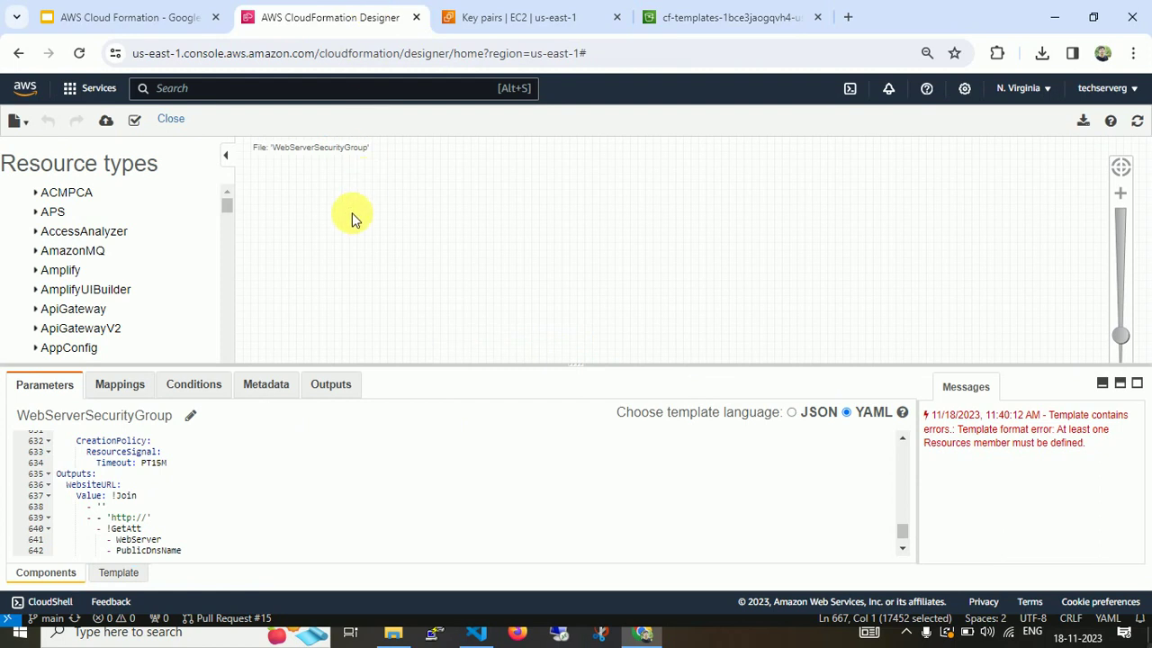
pyautogui.click(169, 122)
pyautogui.click(666, 164)
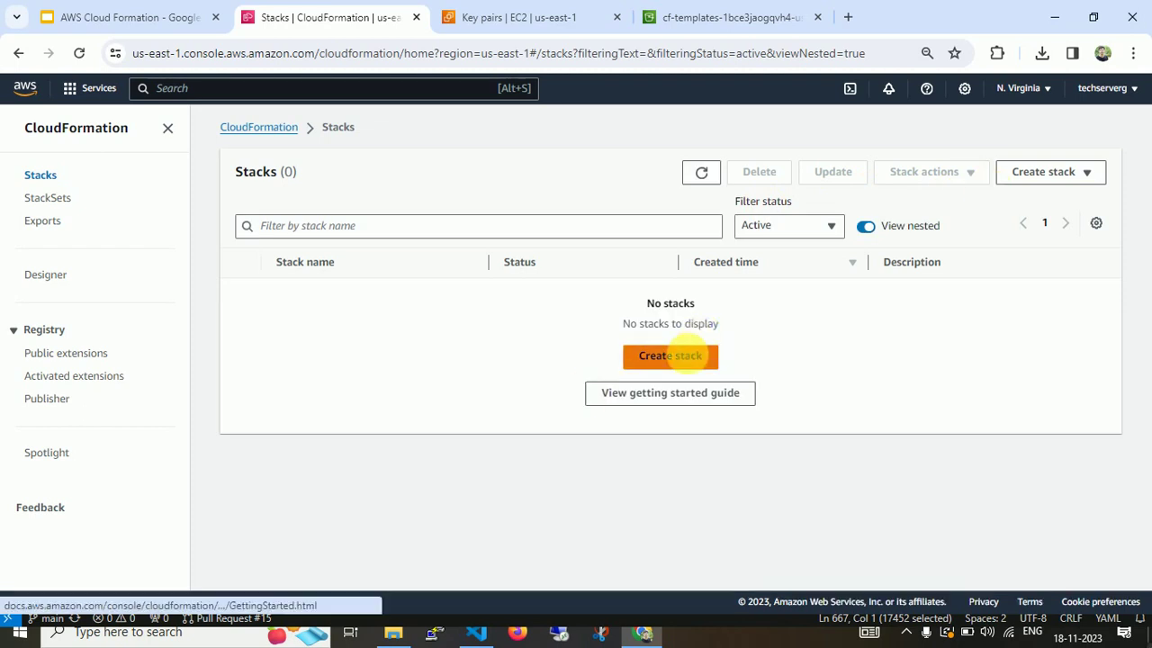
# Start a new stack with the pasted Amazon S3 URL and view it in Designer.
pyautogui.click(674, 353)
pyautogui.click(392, 532)
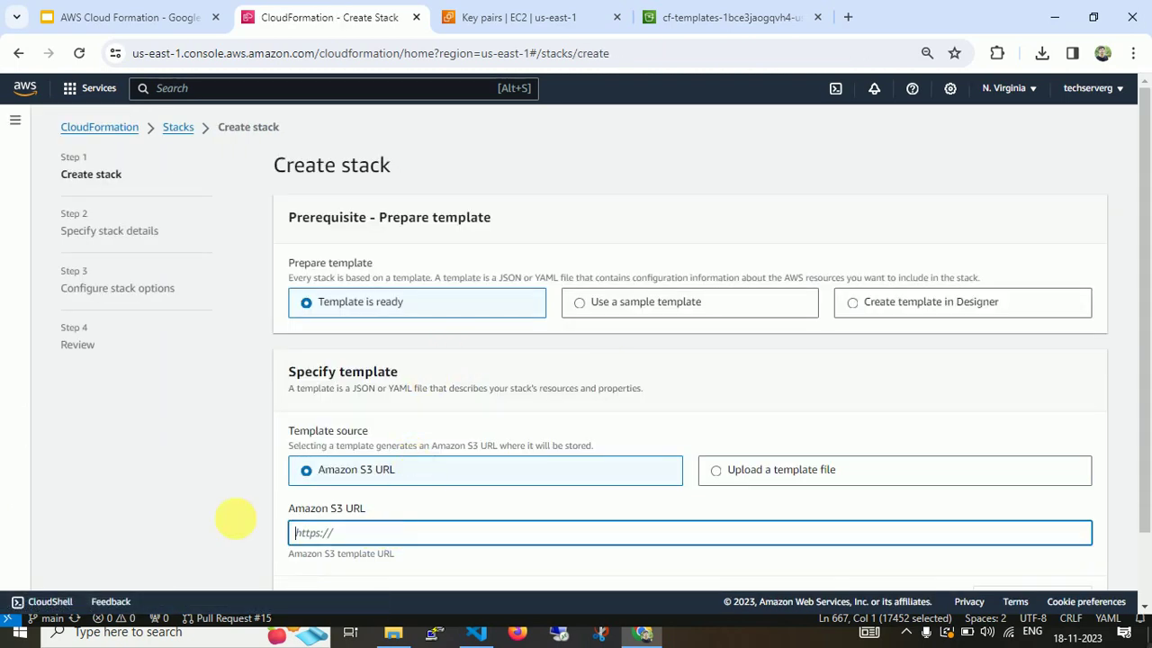
pyautogui.hotkey('ctrl', 'v')
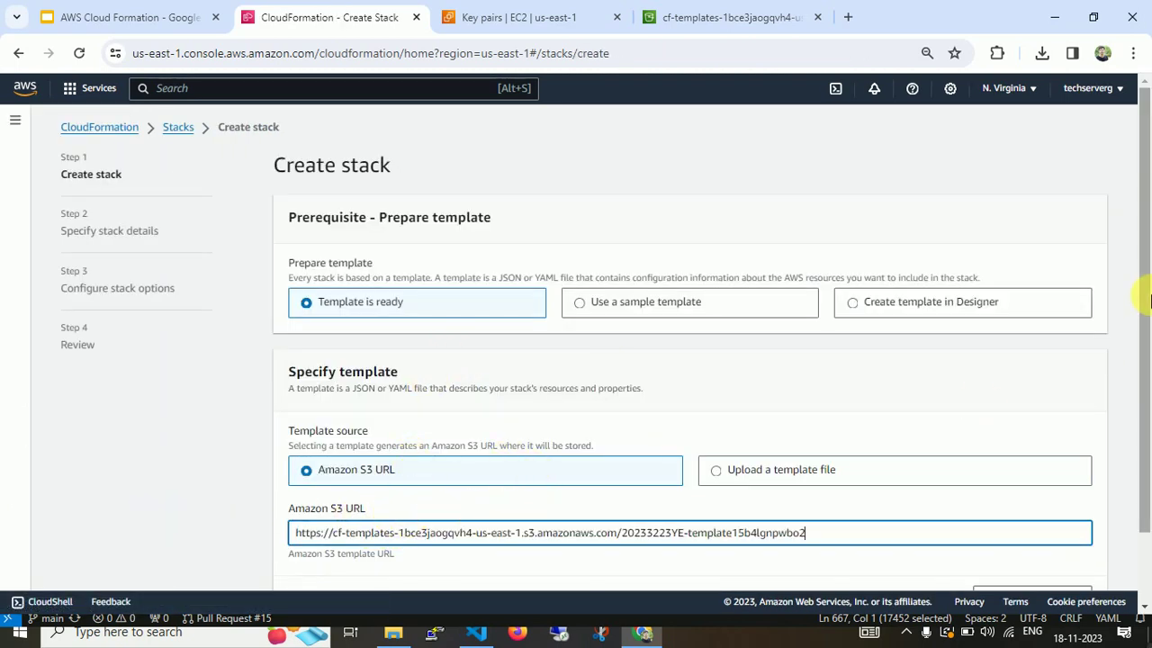
pyautogui.scroll(-2, 1142, 378)
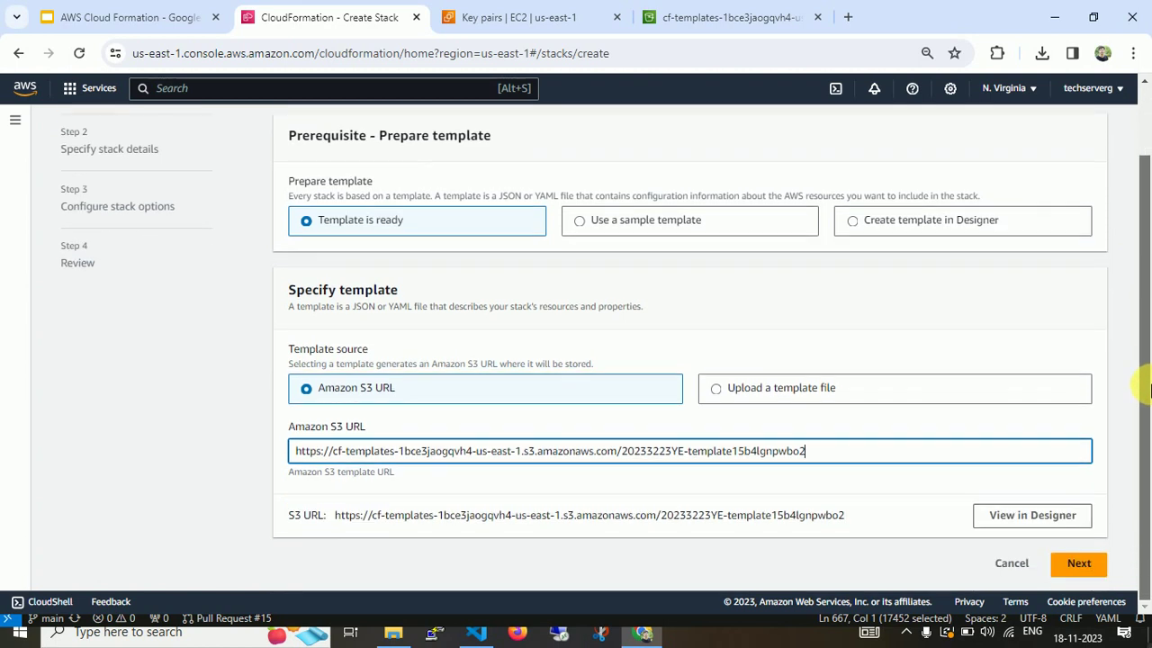
pyautogui.click(1030, 514)
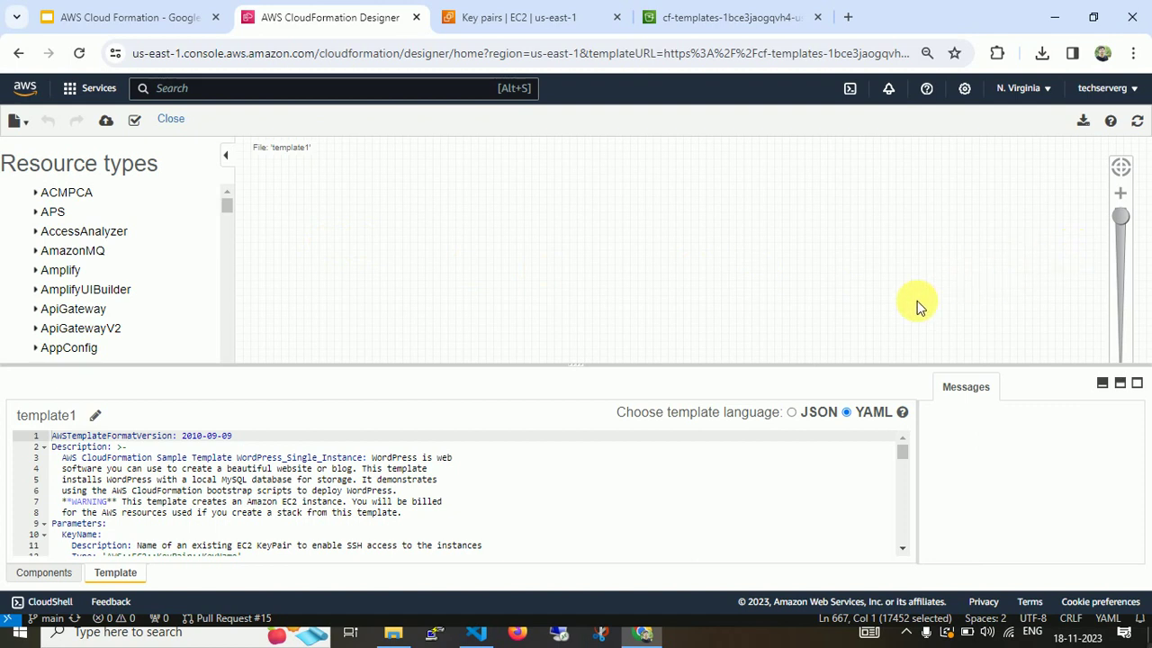
# Enlarge and zoom out the diagram, then move WebServerSecurityGroup and its linked resource up-left.
pyautogui.moveTo(573, 363); pyautogui.dragTo(567, 556)
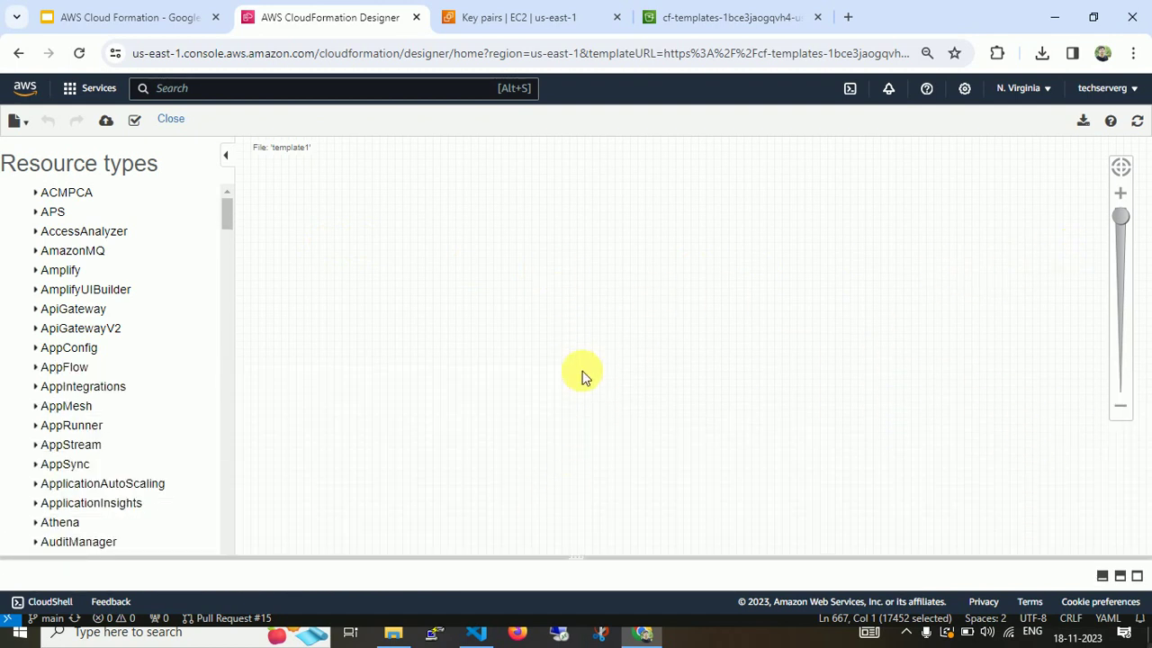
pyautogui.scroll(-3, 668, 364)
pyautogui.moveTo(1124, 371); pyautogui.dragTo(1120, 382)
pyautogui.click(1120, 405)
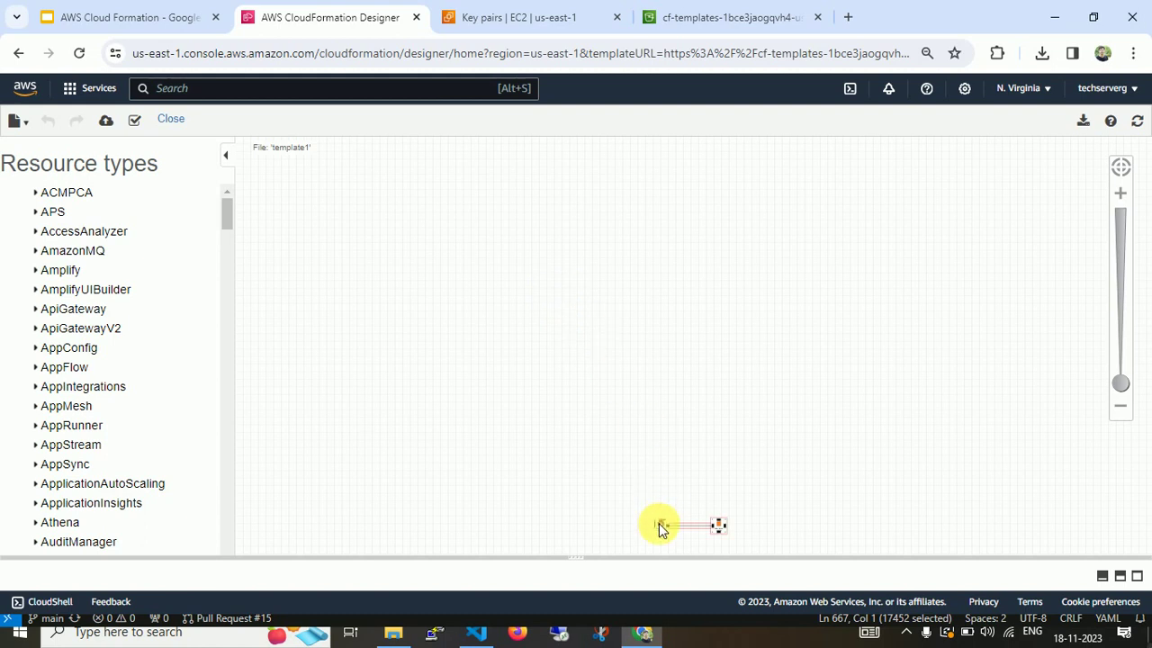
pyautogui.moveTo(661, 526); pyautogui.dragTo(447, 238)
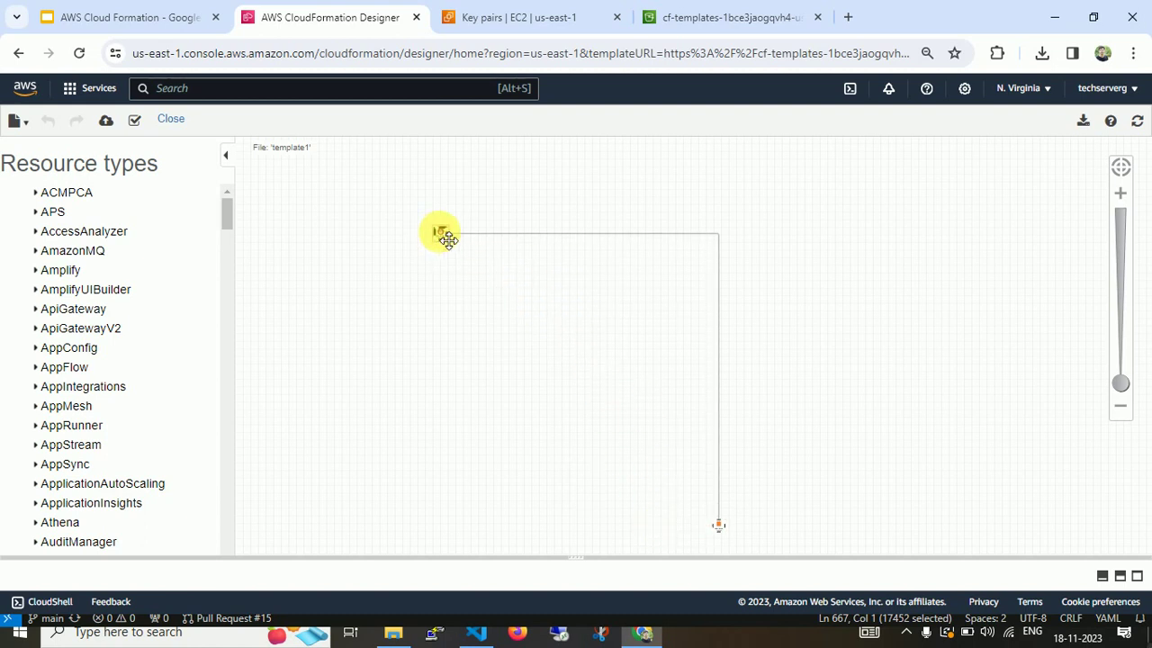
pyautogui.moveTo(722, 530); pyautogui.dragTo(636, 231)
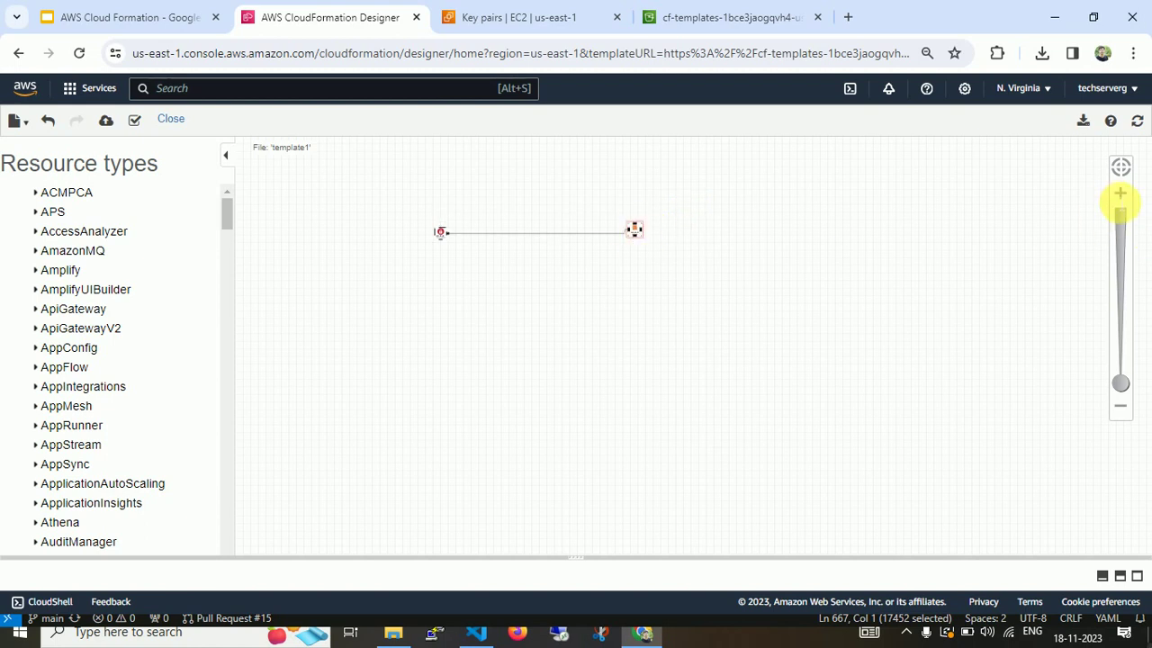
# Zoom the diagram back in and reposition the WebServer instance beside its security group.
pyautogui.click(1123, 196)
pyautogui.click(1124, 196)
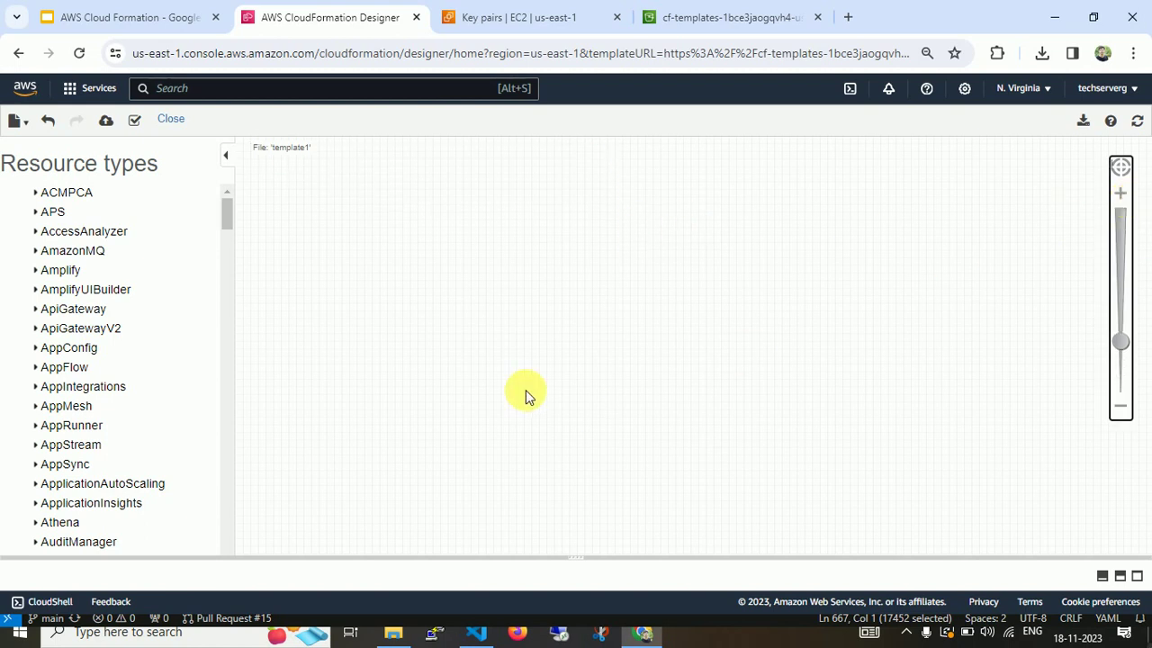
pyautogui.moveTo(527, 396); pyautogui.dragTo(779, 599)
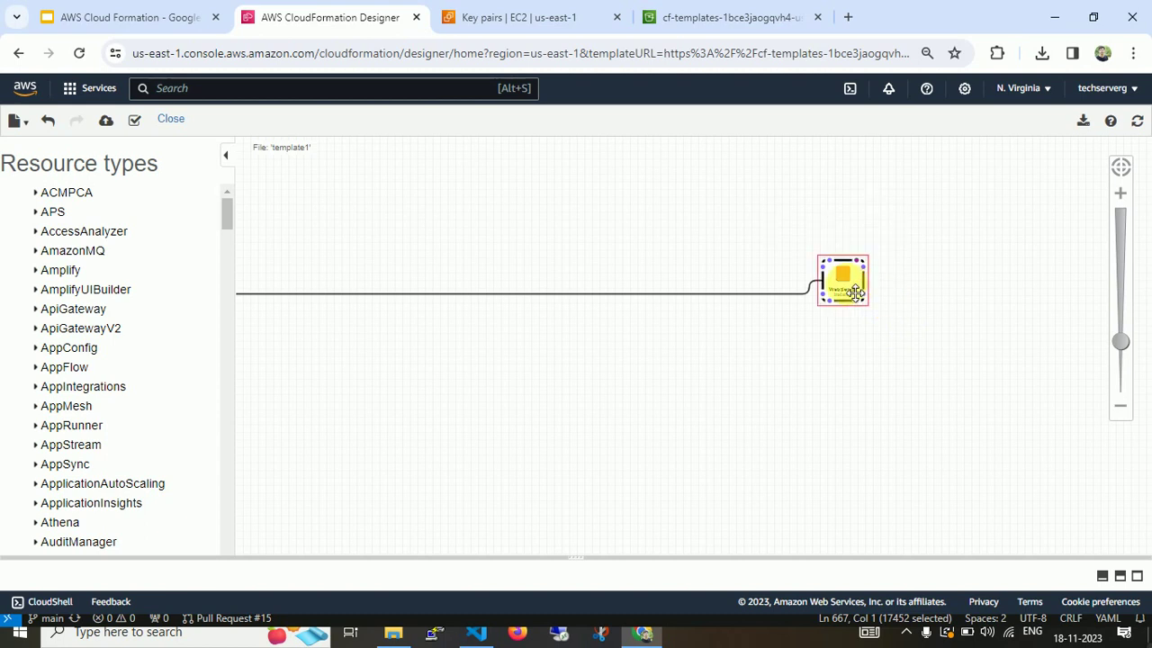
pyautogui.moveTo(854, 290); pyautogui.dragTo(452, 316)
pyautogui.moveTo(316, 416); pyautogui.dragTo(624, 429)
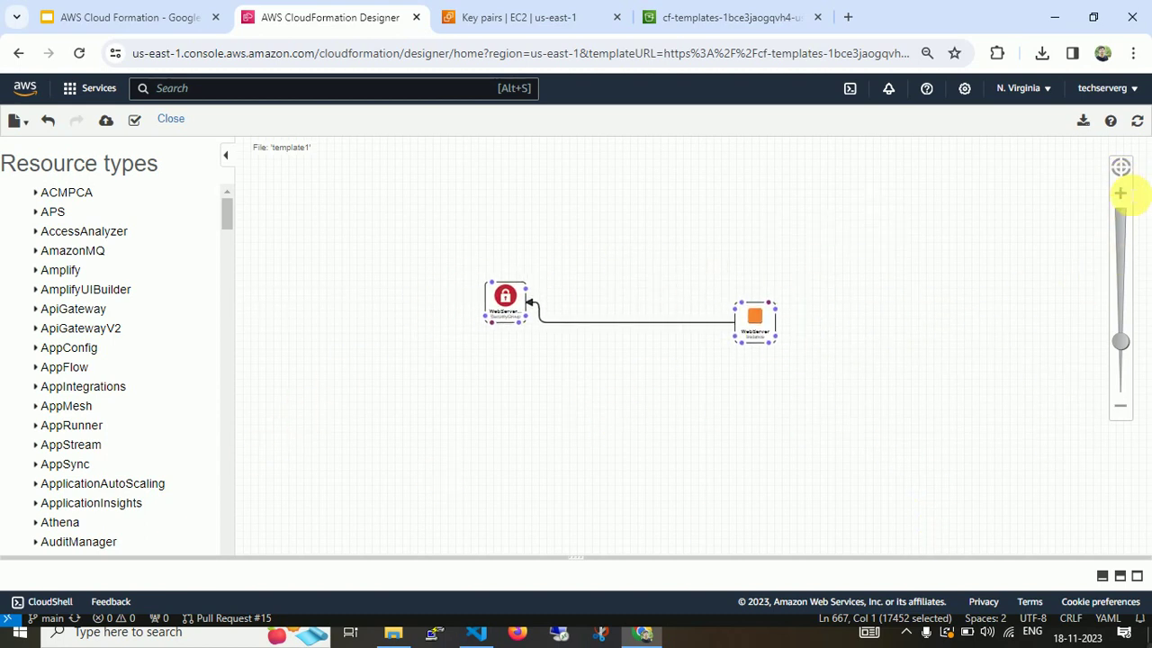
# Zoom in on the linked resources and bring the YAML template text up below the diagram.
pyautogui.click(1120, 193)
pyautogui.click(1120, 193)
pyautogui.click(1120, 194)
pyautogui.click(1120, 193)
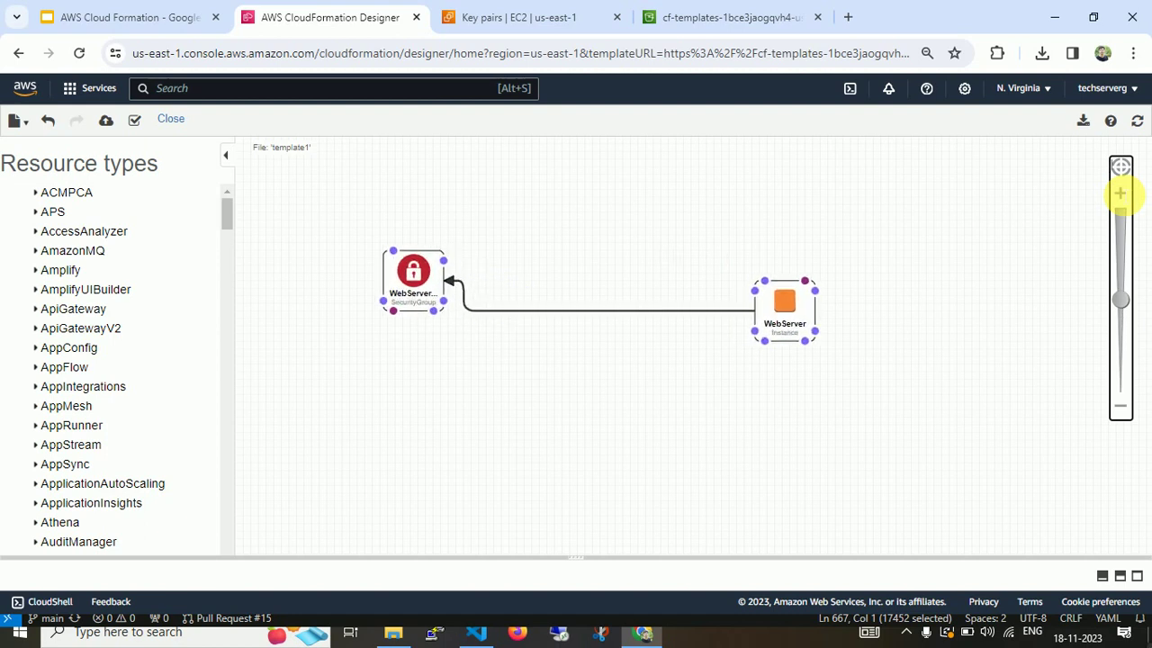
pyautogui.click(1120, 193)
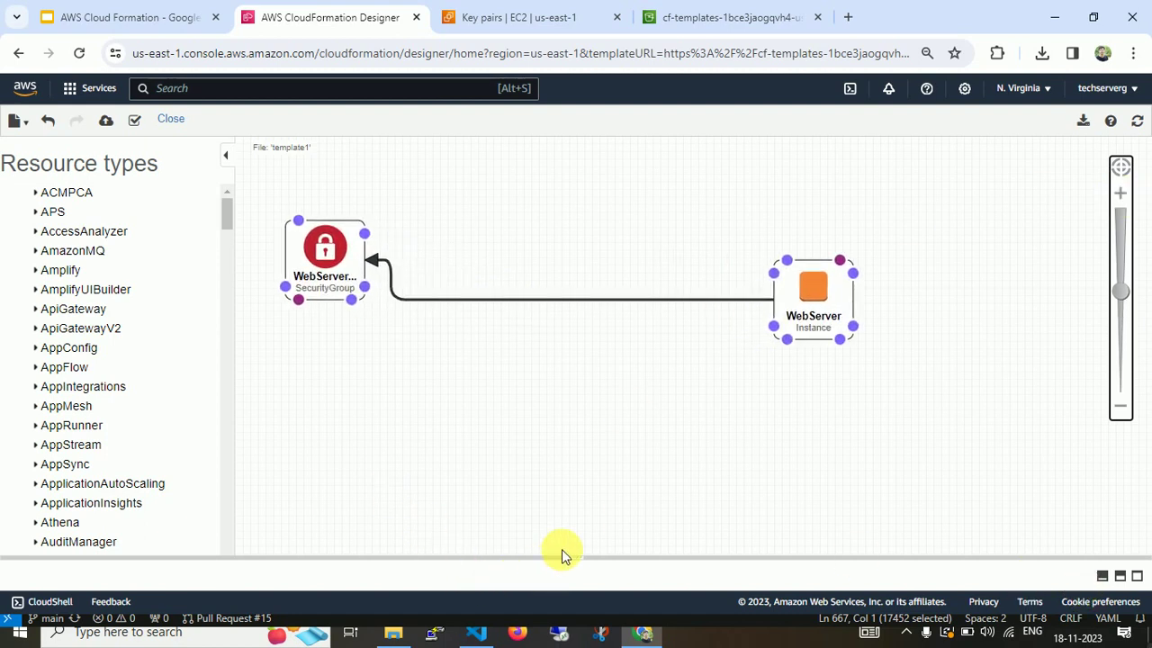
pyautogui.moveTo(562, 555); pyautogui.dragTo(634, 309)
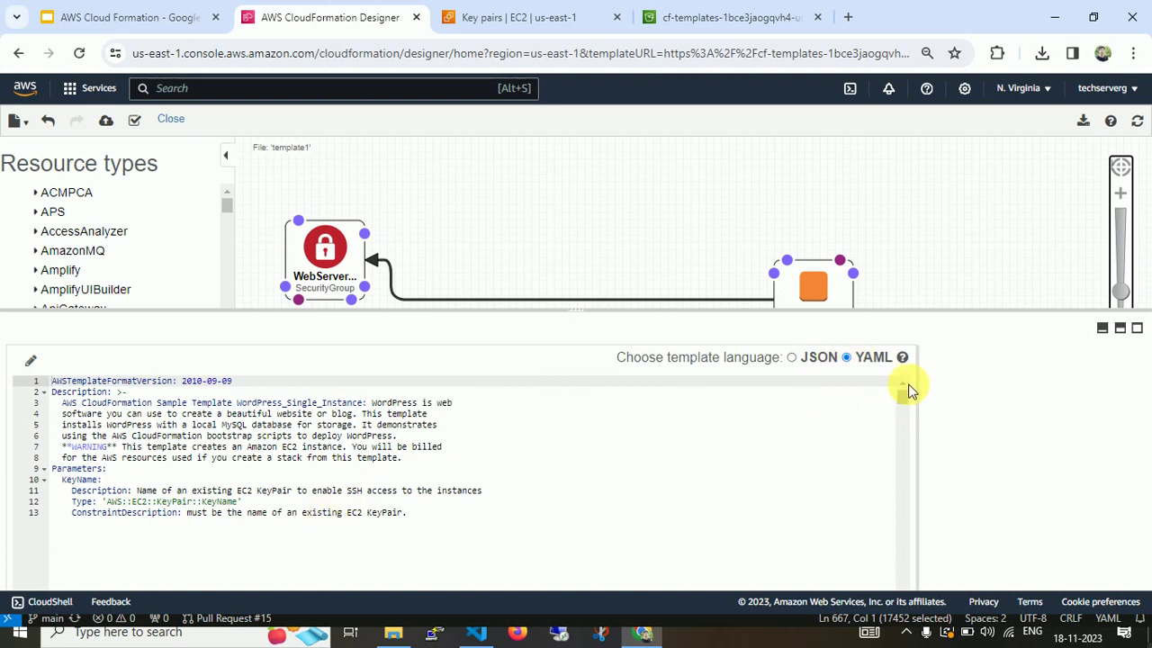
# Review the template's InstanceType, DBUser and DBPassword parameters and the architecture mappings in the YAML view.
pyautogui.moveTo(905, 402); pyautogui.dragTo(907, 404)
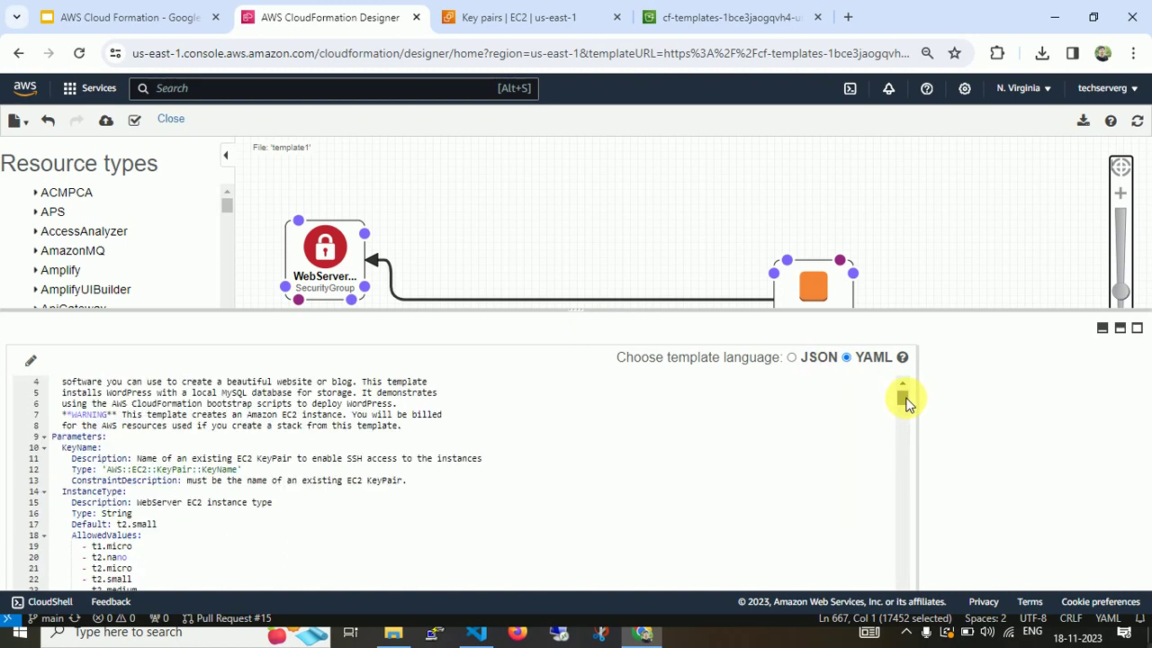
pyautogui.click(324, 514)
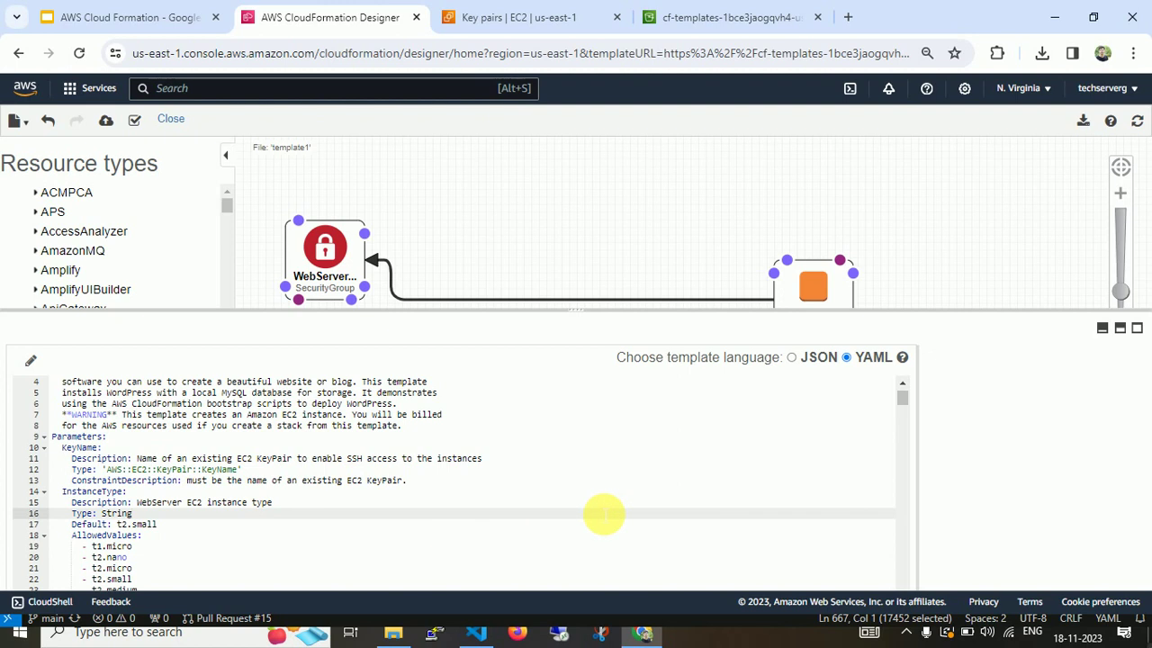
pyautogui.press('Down')
pyautogui.scroll(-5, 603, 514)
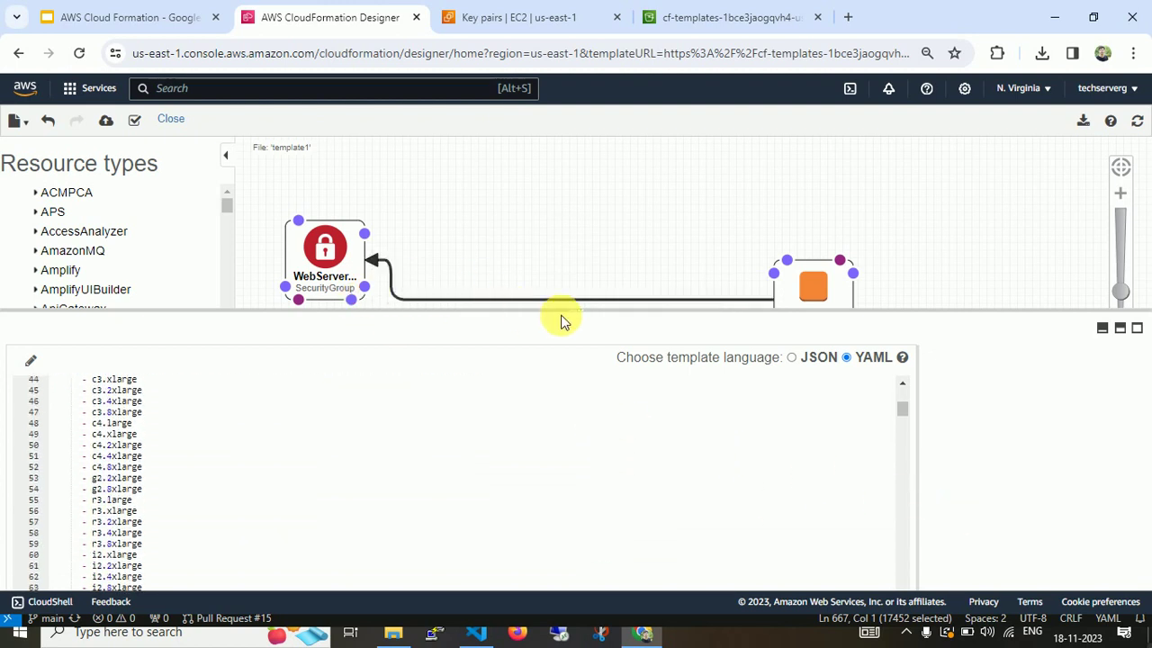
pyautogui.moveTo(570, 308); pyautogui.dragTo(566, 128)
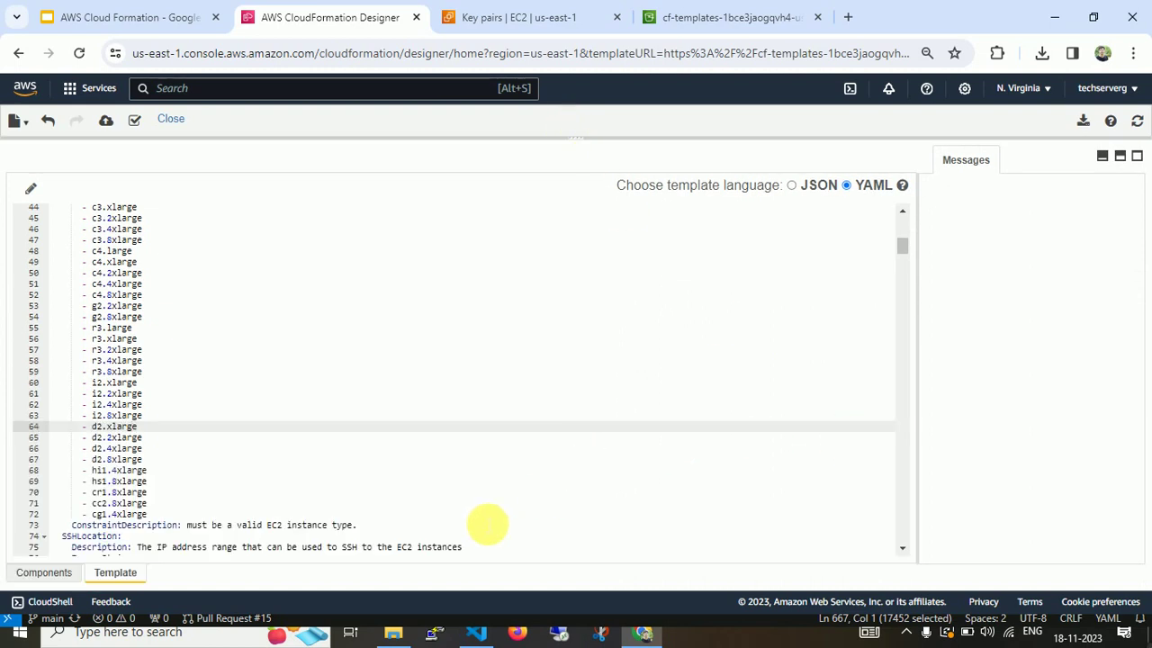
pyautogui.press('Down')
pyautogui.press('Down')
pyautogui.press('Down')
pyautogui.press('Down')
pyautogui.press('Down')
pyautogui.press('Down')
pyautogui.press('Down')
pyautogui.press('Down')
pyautogui.press('Down')
pyautogui.press('Down')
pyautogui.press('Down')
pyautogui.press('Down')
pyautogui.press('Down')
pyautogui.press('Down')
pyautogui.press('Down')
pyautogui.press('Down')
pyautogui.press('Down')
pyautogui.press('Down')
pyautogui.press('Down')
pyautogui.press('Down')
pyautogui.press('Down')
pyautogui.press('Down')
pyautogui.press('Down')
pyautogui.press('Down')
pyautogui.press('Down')
pyautogui.press('Down')
pyautogui.press('Down')
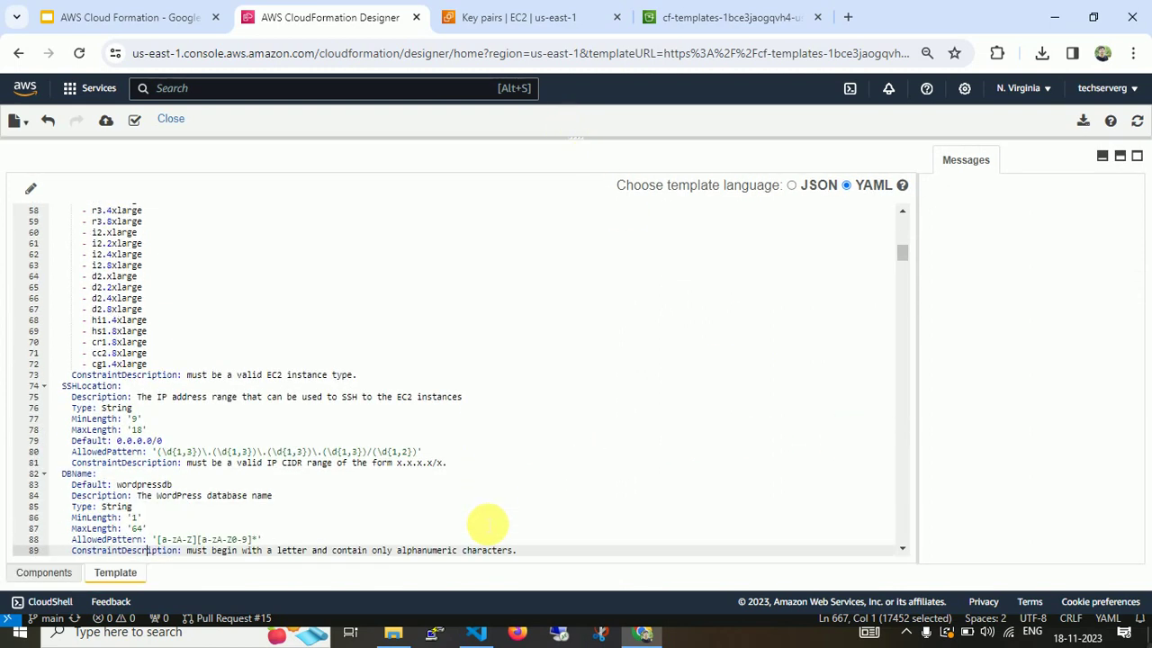
pyautogui.press('Down')
pyautogui.press('Down')
pyautogui.press('Down')
pyautogui.press('Down')
pyautogui.press('Down')
pyautogui.press('Down')
pyautogui.press('Down')
pyautogui.press('Down')
pyautogui.press('Down')
pyautogui.press('Down')
pyautogui.press('Down')
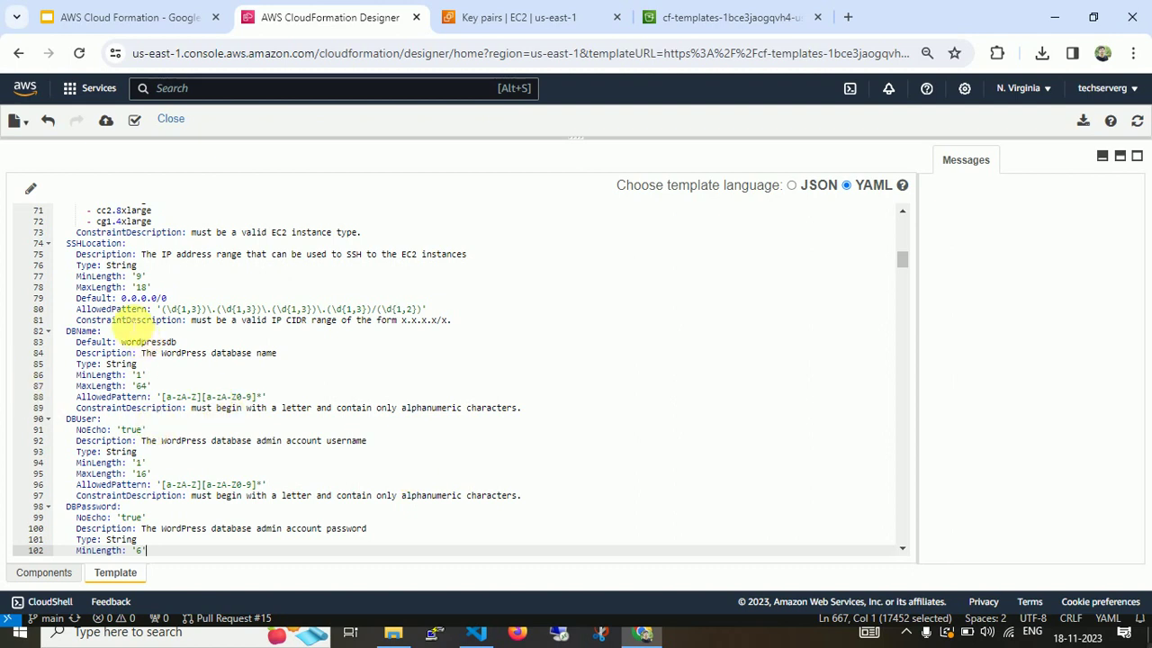
pyautogui.press('Down')
pyautogui.press('Down')
pyautogui.press('Down')
pyautogui.press('Down')
pyautogui.press('Down')
pyautogui.press('Down')
pyautogui.press('Down')
pyautogui.press('Down')
pyautogui.press('Down')
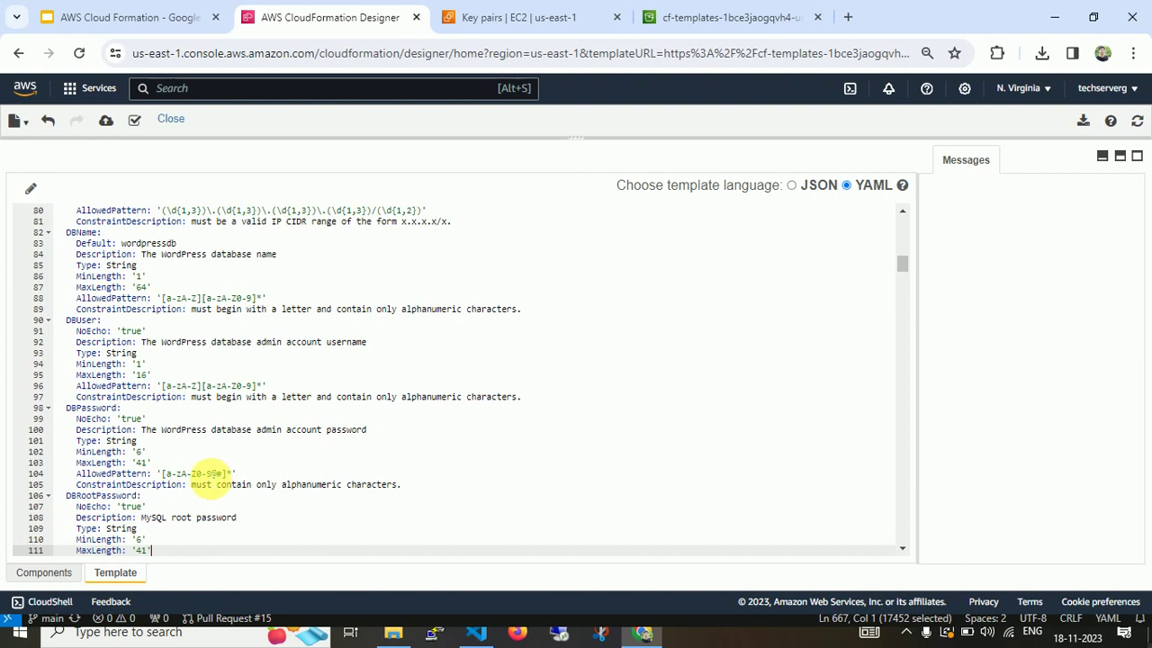
pyautogui.press('Down')
pyautogui.press('Down')
pyautogui.press('Down')
pyautogui.press('Down')
pyautogui.press('Down')
pyautogui.press('Down')
pyautogui.press('Down')
pyautogui.press('Down')
pyautogui.press('Down')
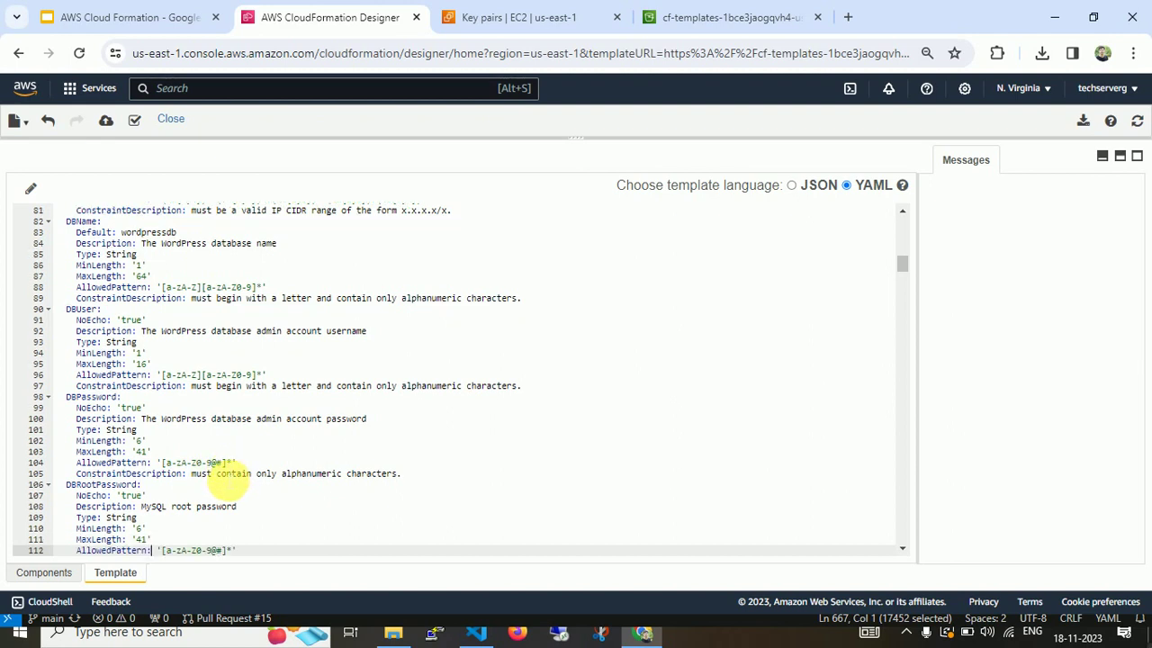
pyautogui.press('Down')
pyautogui.press('Down')
pyautogui.press('Down')
pyautogui.press('Down')
pyautogui.press('Down')
pyautogui.press('Down')
pyautogui.press('Down')
pyautogui.press('Down')
pyautogui.press('Down')
pyautogui.press('Down')
pyautogui.press('Down')
pyautogui.press('Down')
pyautogui.press('Down')
pyautogui.press('Down')
pyautogui.press('Down')
pyautogui.press('Down')
pyautogui.press('Down')
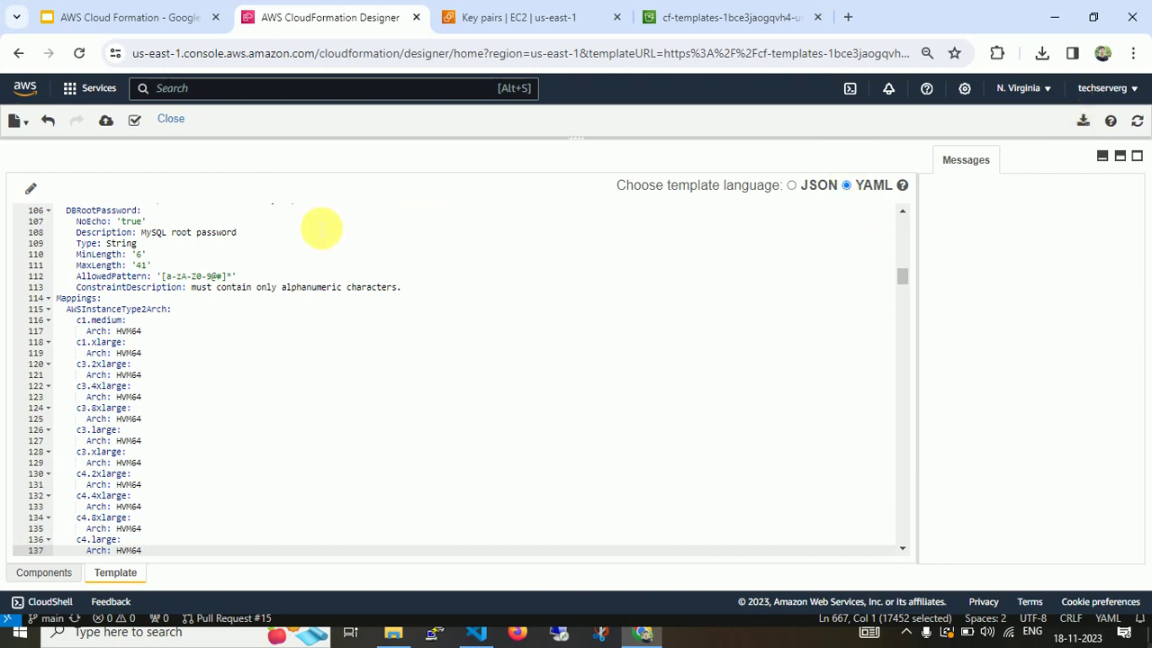
# Validate the template, stay in Designer, and launch Create stack with it as an S3 URL.
pyautogui.click(134, 120)
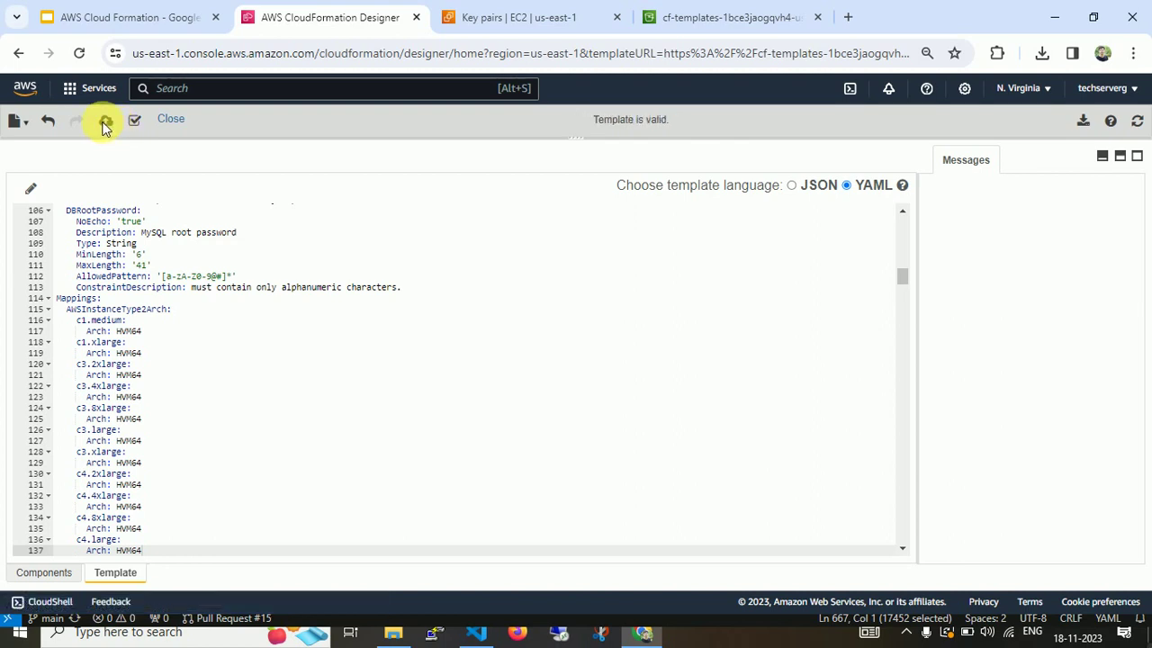
pyautogui.click(170, 120)
pyautogui.click(727, 159)
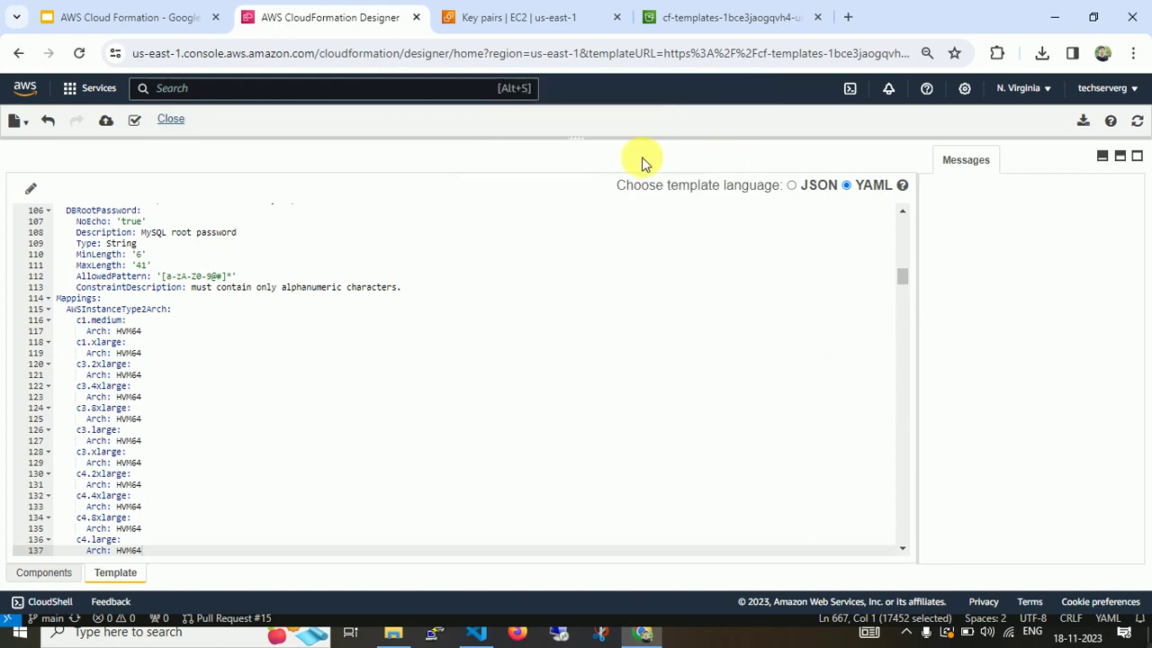
pyautogui.click(105, 120)
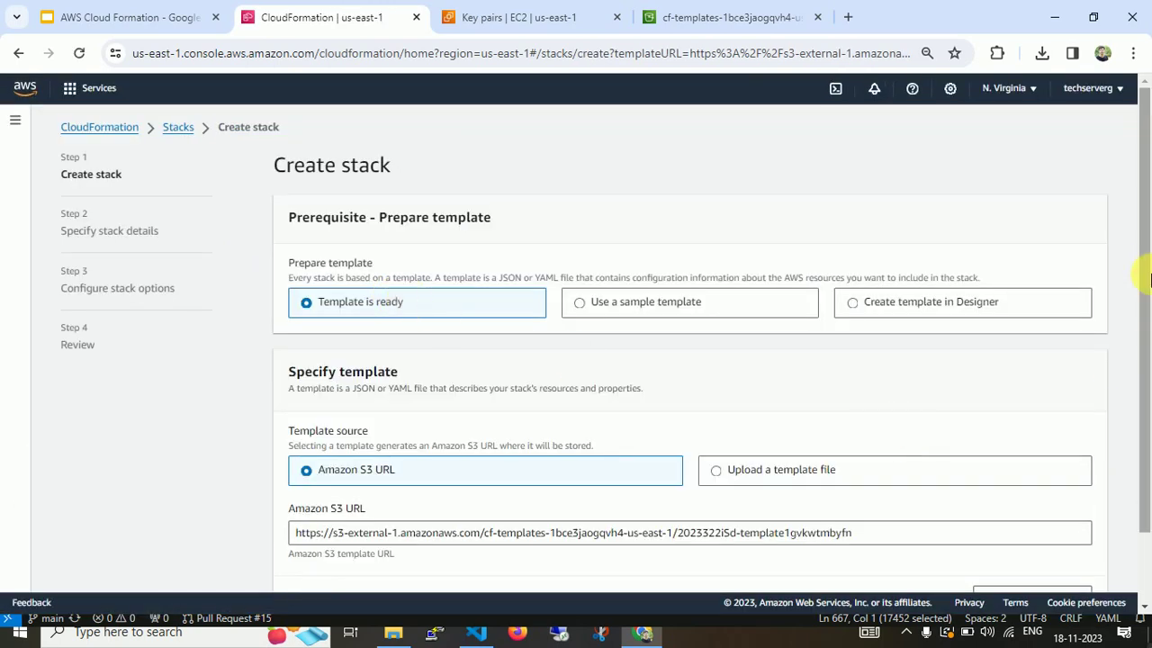
# Move to the stack details step and name the stack wp-cf.
pyautogui.scroll(-2, 1143, 332)
pyautogui.click(1079, 576)
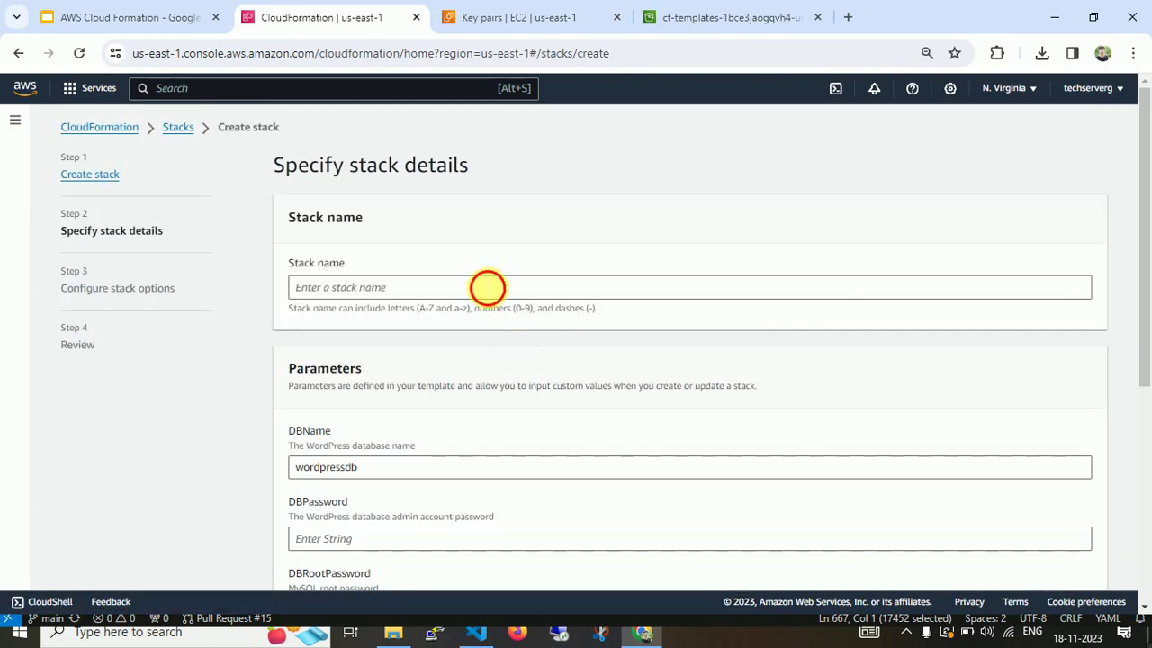
pyautogui.click(486, 287)
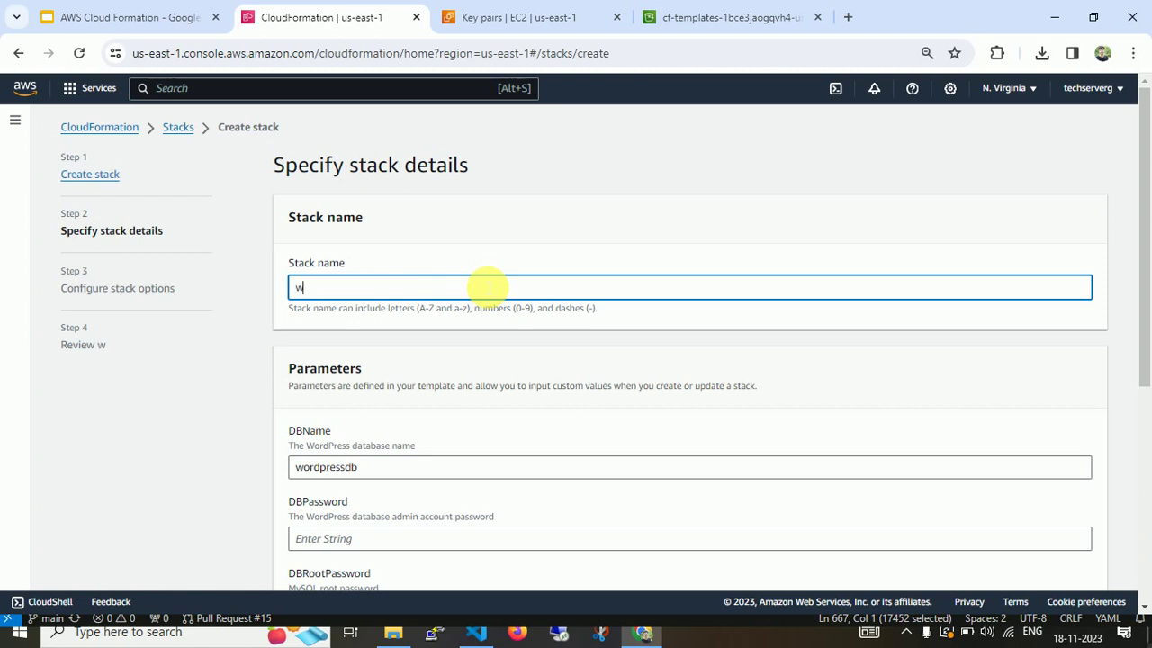
pyautogui.write('wp-cf')
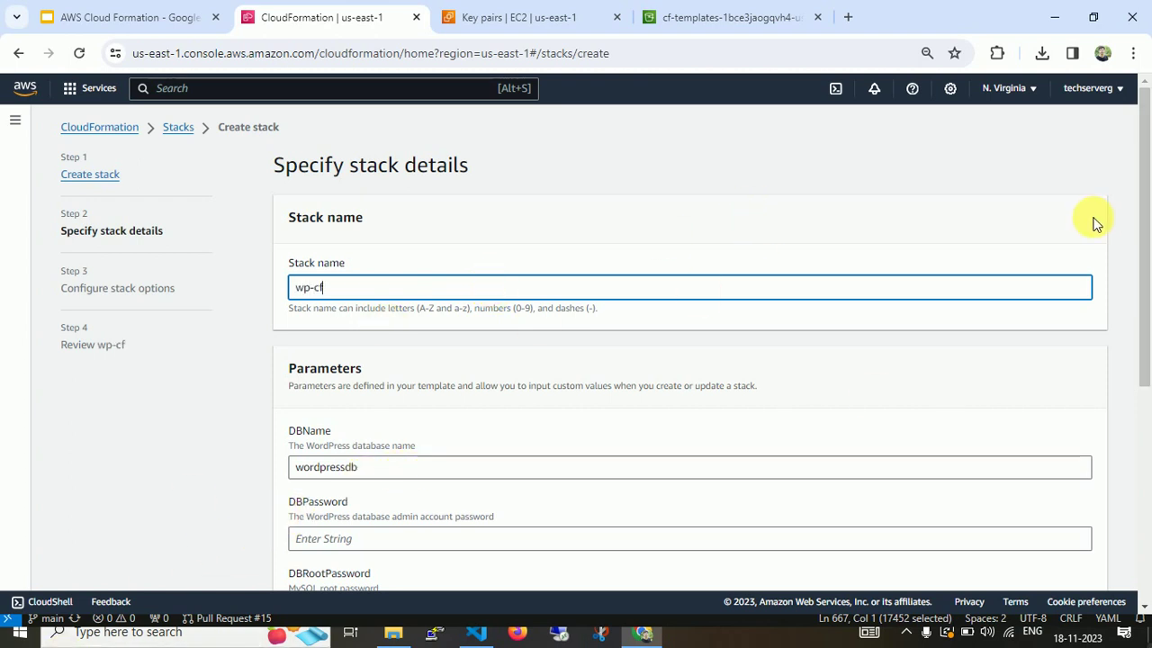
# Enter the DBPassword, DBRootPassword and DBUser parameter values.
pyautogui.scroll(-3, 702, 298)
pyautogui.click(435, 284)
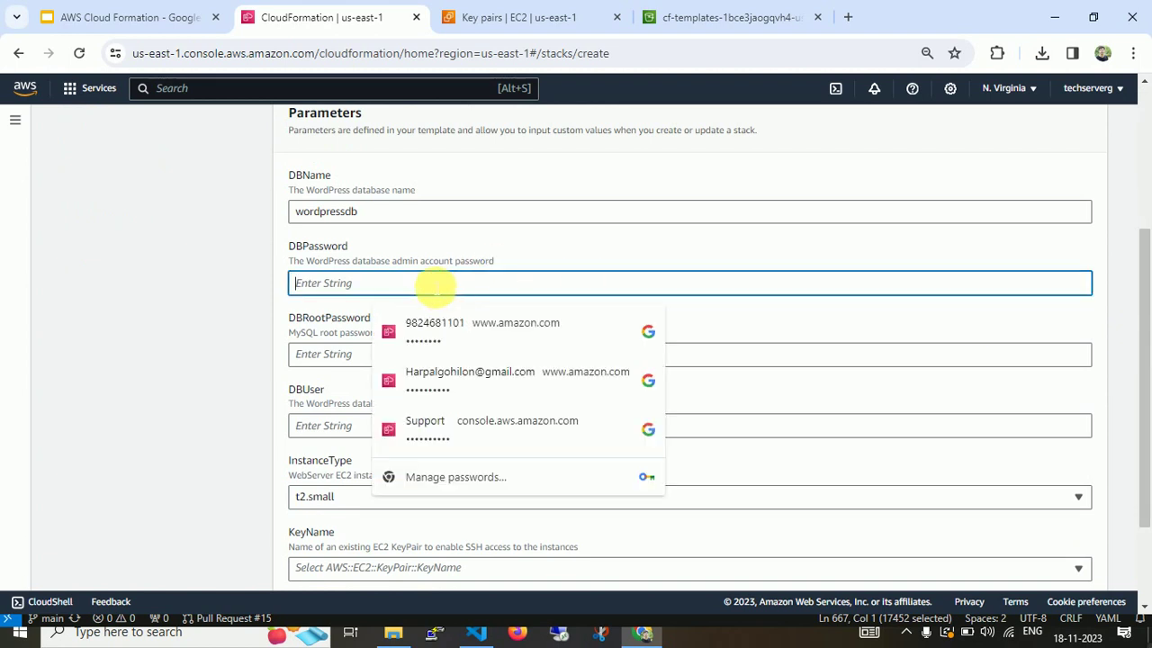
pyautogui.write('p')
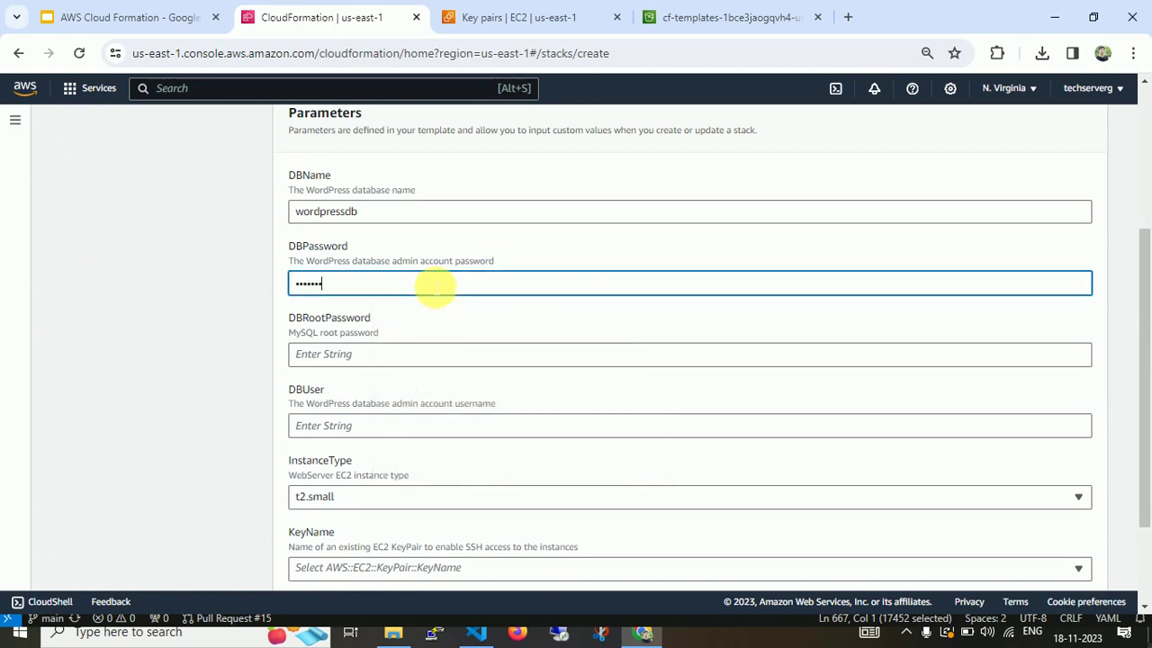
pyautogui.press('Tab')
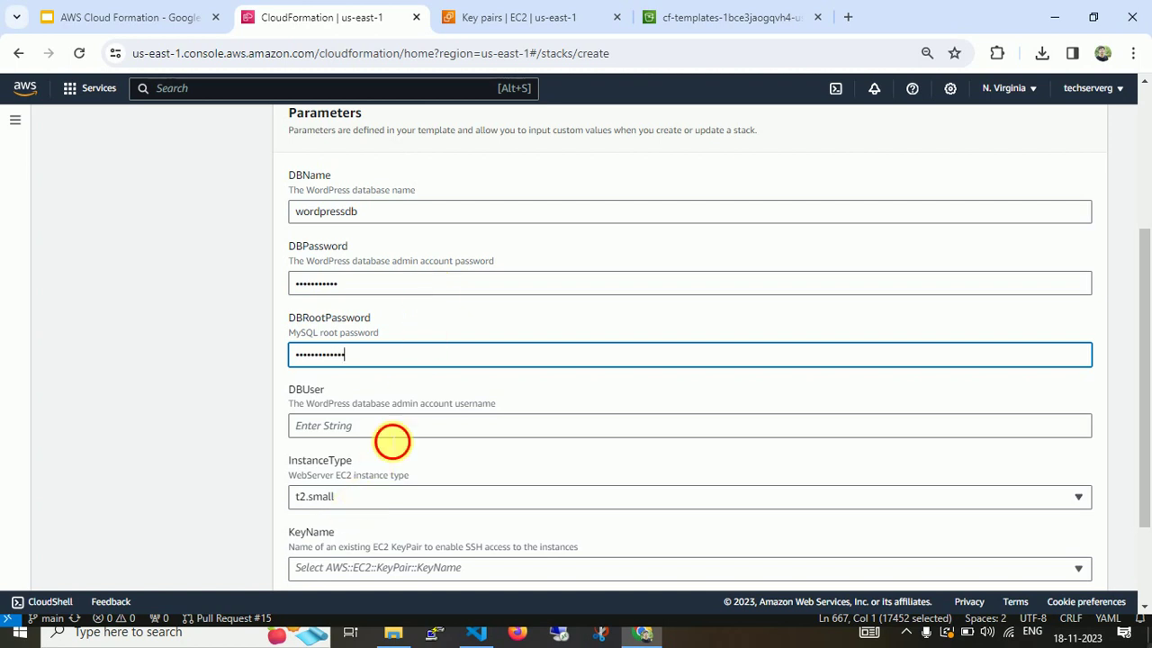
pyautogui.click(392, 435)
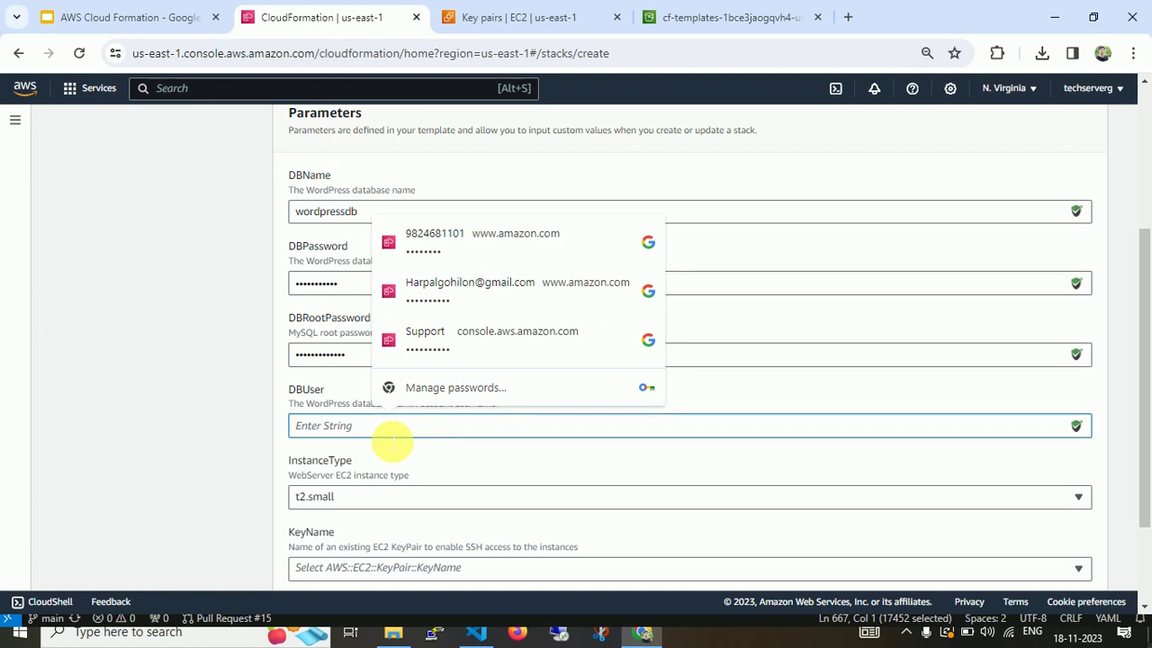
pyautogui.write('t')
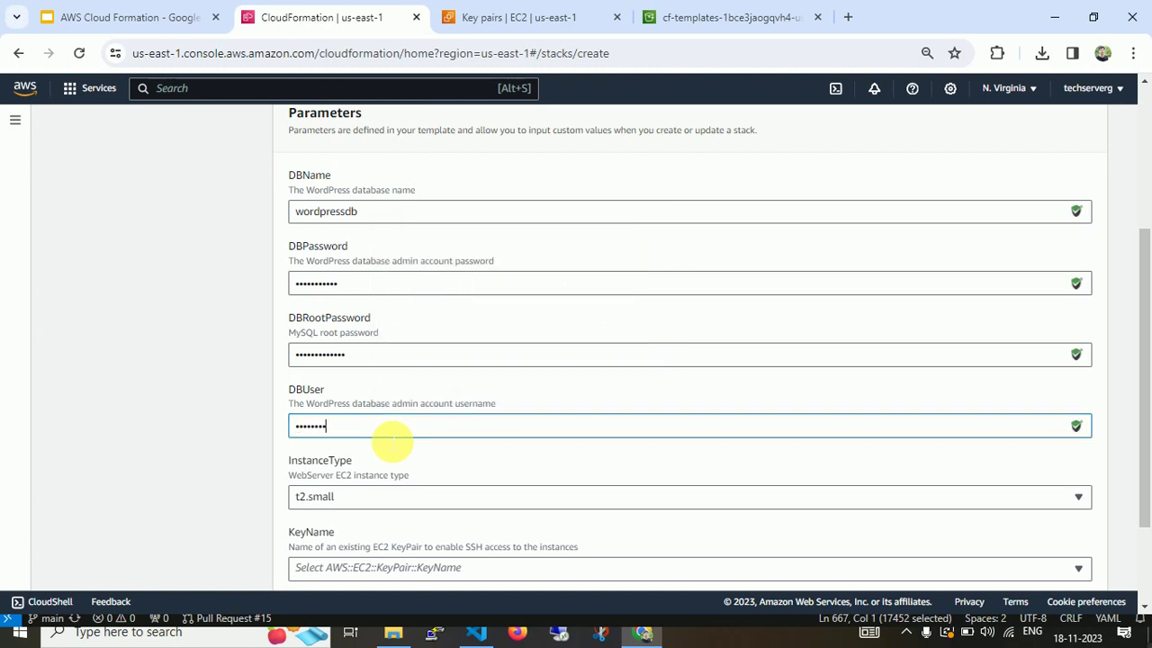
pyautogui.press('super+r')
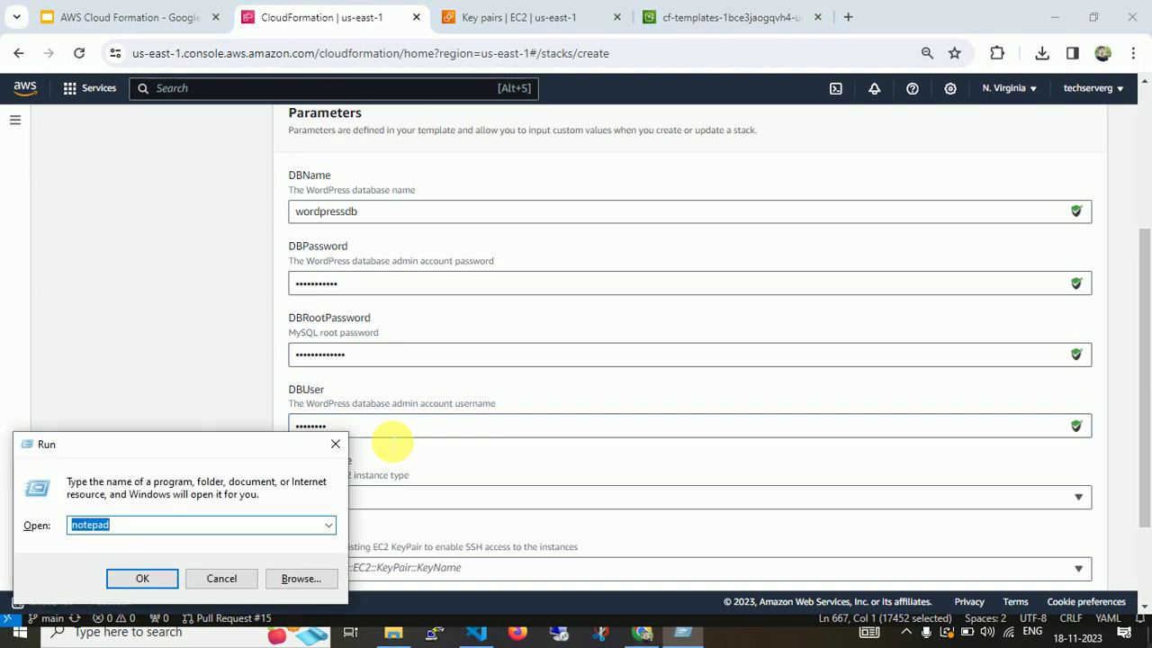
# Run Notepad and start typing the database user name into the new note.
pyautogui.press('Return')
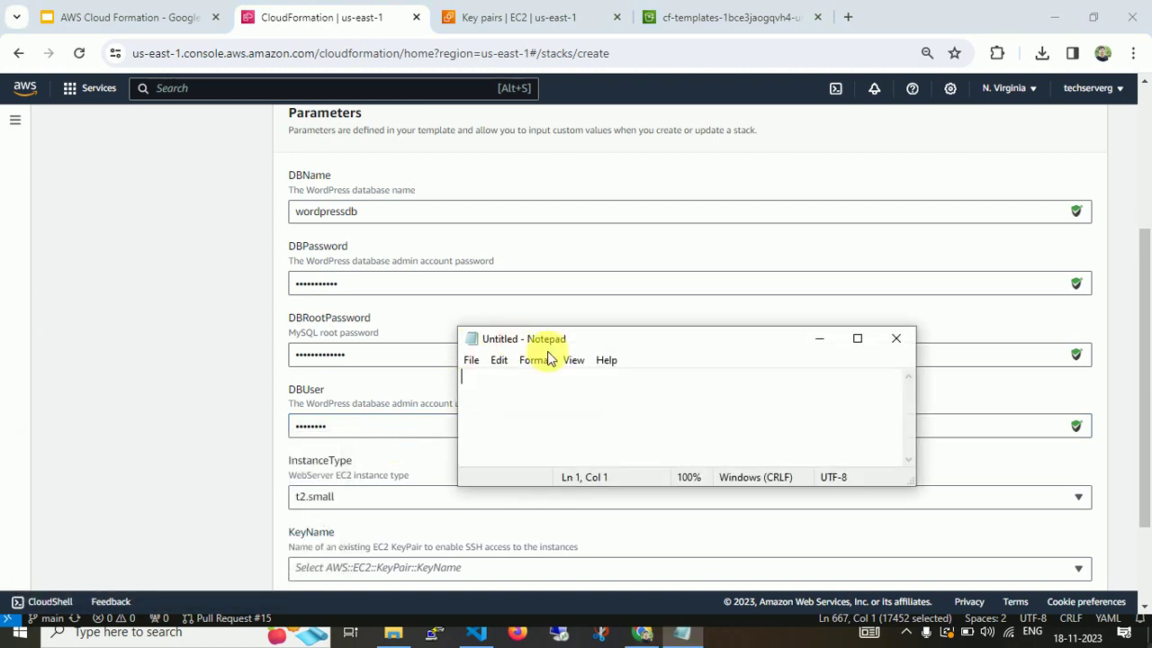
pyautogui.write('dbwpuser')
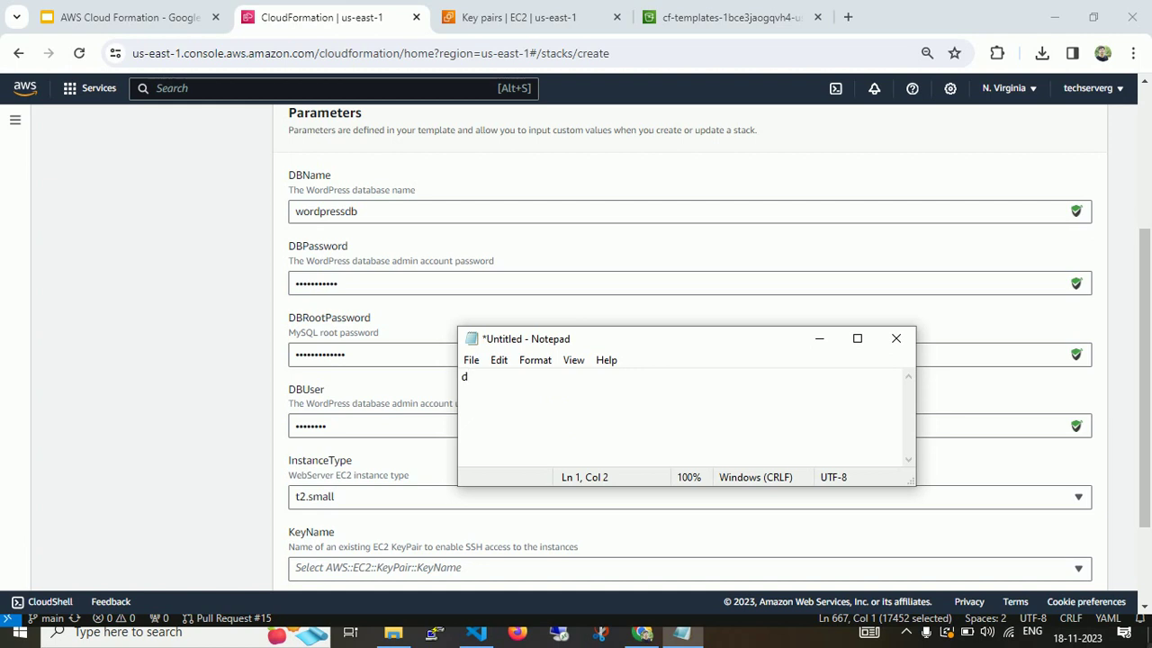
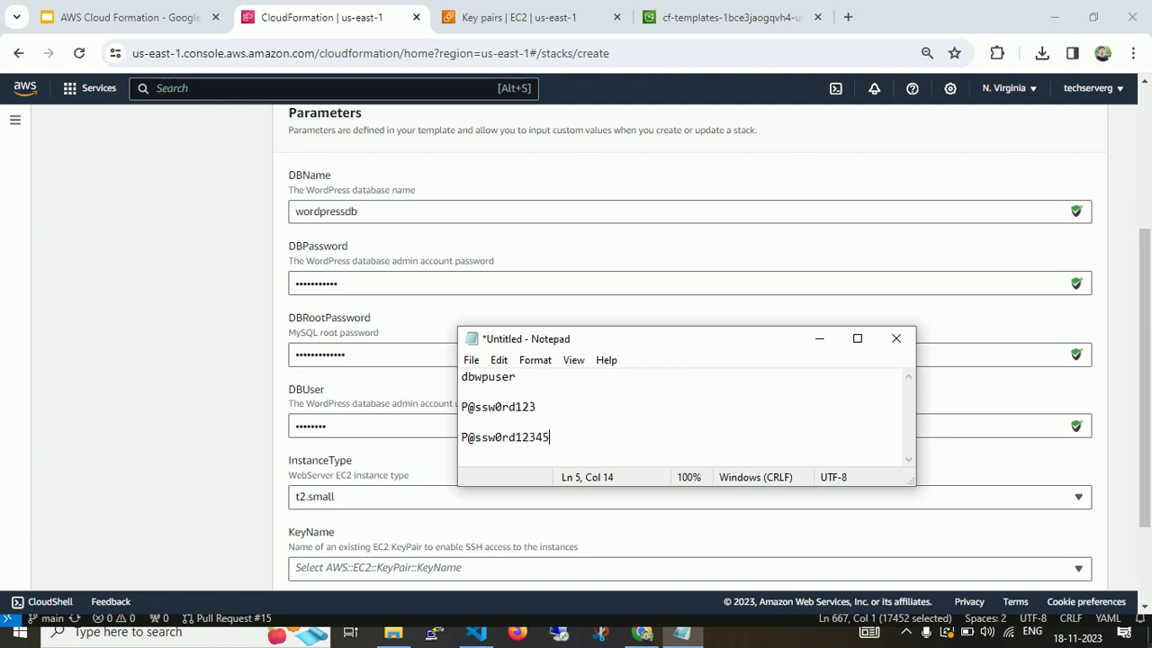
# Replace the DBUser value with the database user name copied from Notepad.
pyautogui.doubleClick(489, 377)
pyautogui.doubleClick(368, 425)
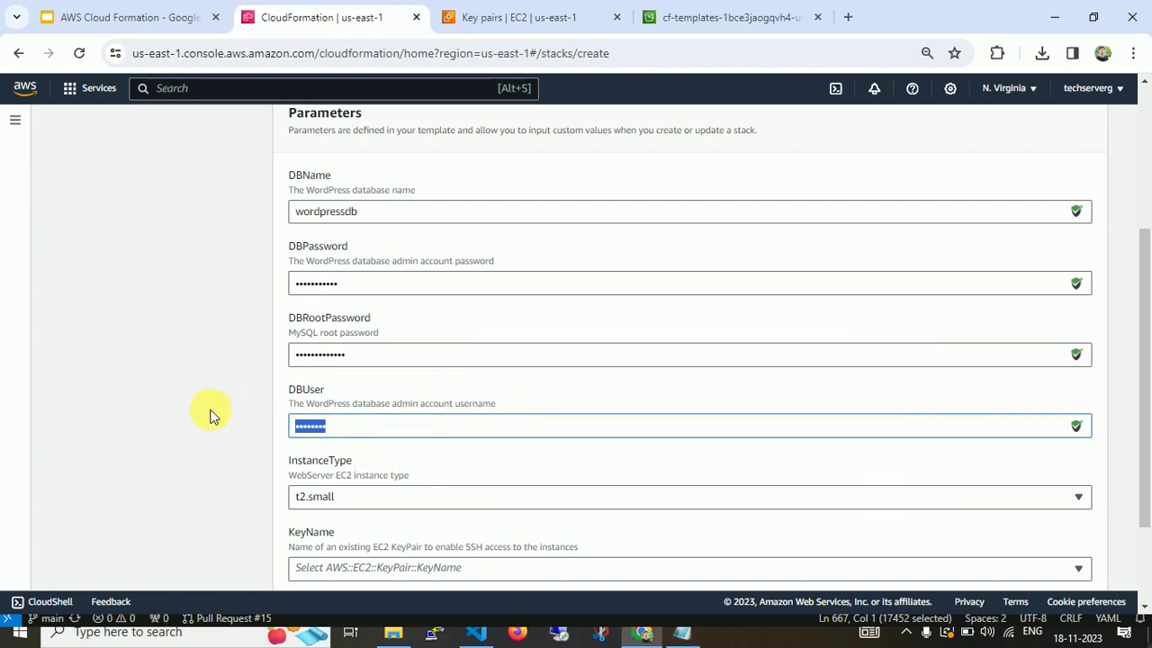
pyautogui.hotkey('alt', 'Tab')
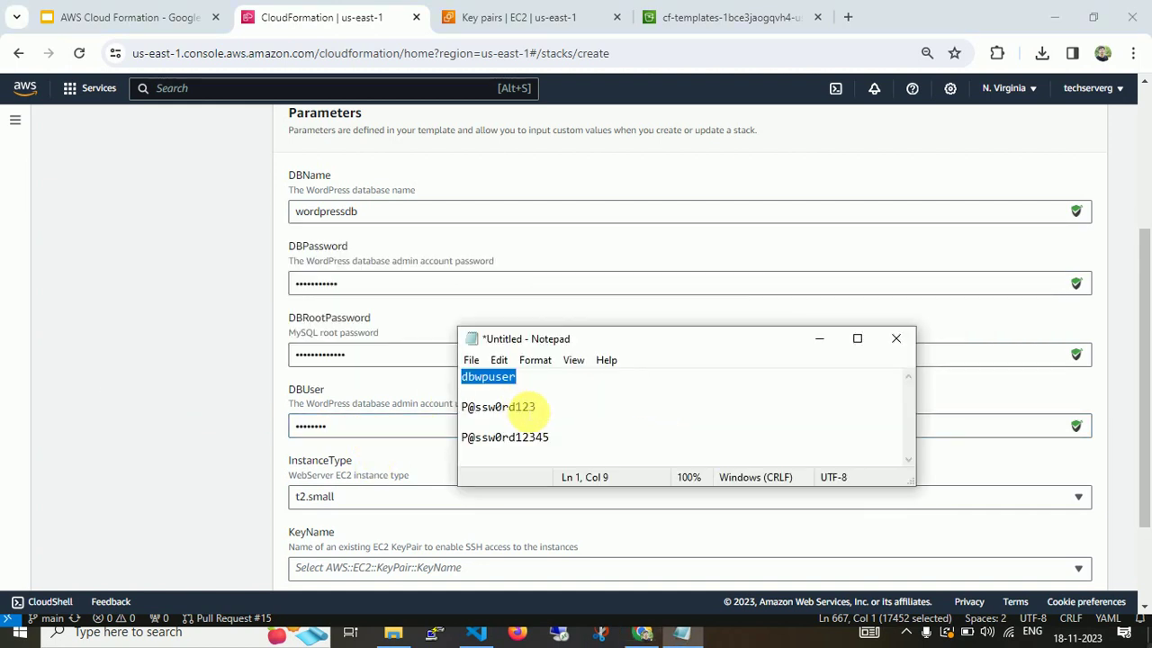
# Paste the database password and root password from Notepad into DBPassword and DBRootPassword.
pyautogui.click(549, 412)
pyautogui.moveTo(551, 412); pyautogui.dragTo(423, 421)
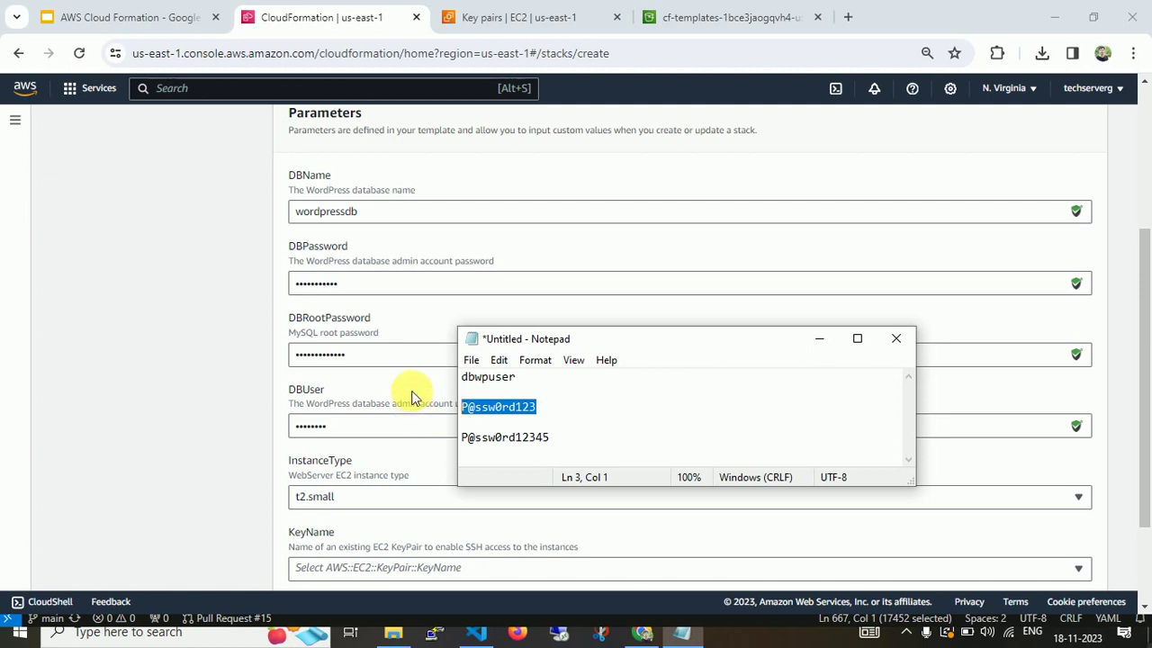
pyautogui.doubleClick(380, 283)
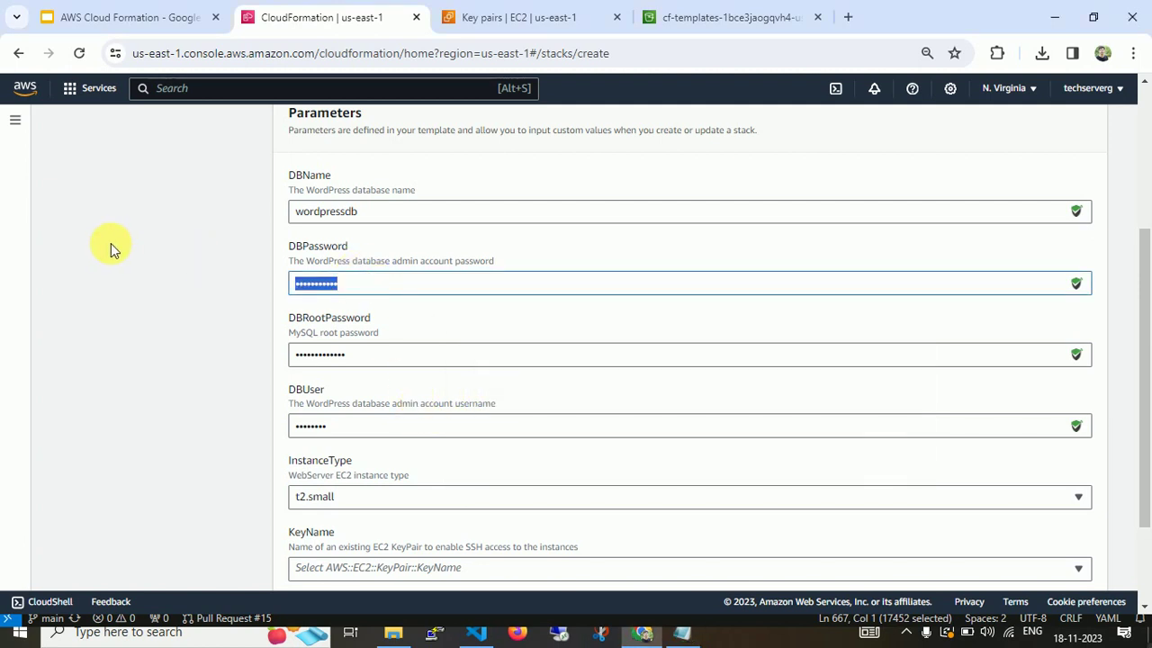
pyautogui.hotkey('ctrl', 'v')
pyautogui.hotkey('alt', 'Tab')
pyautogui.moveTo(550, 434); pyautogui.dragTo(416, 439)
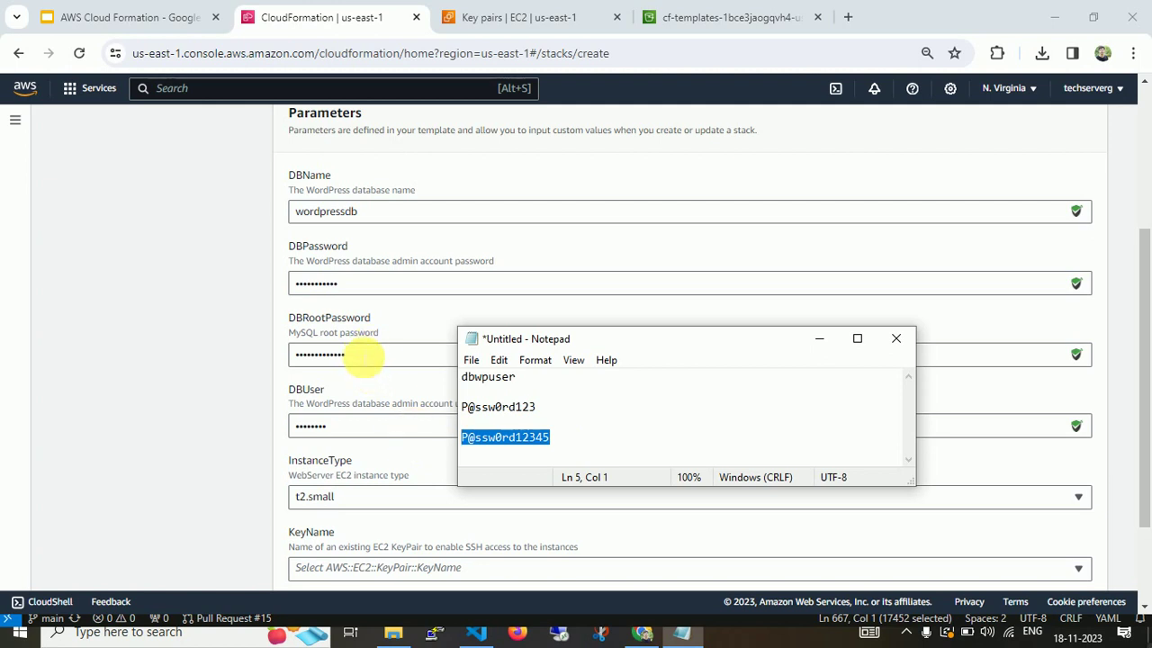
pyautogui.doubleClick(364, 354)
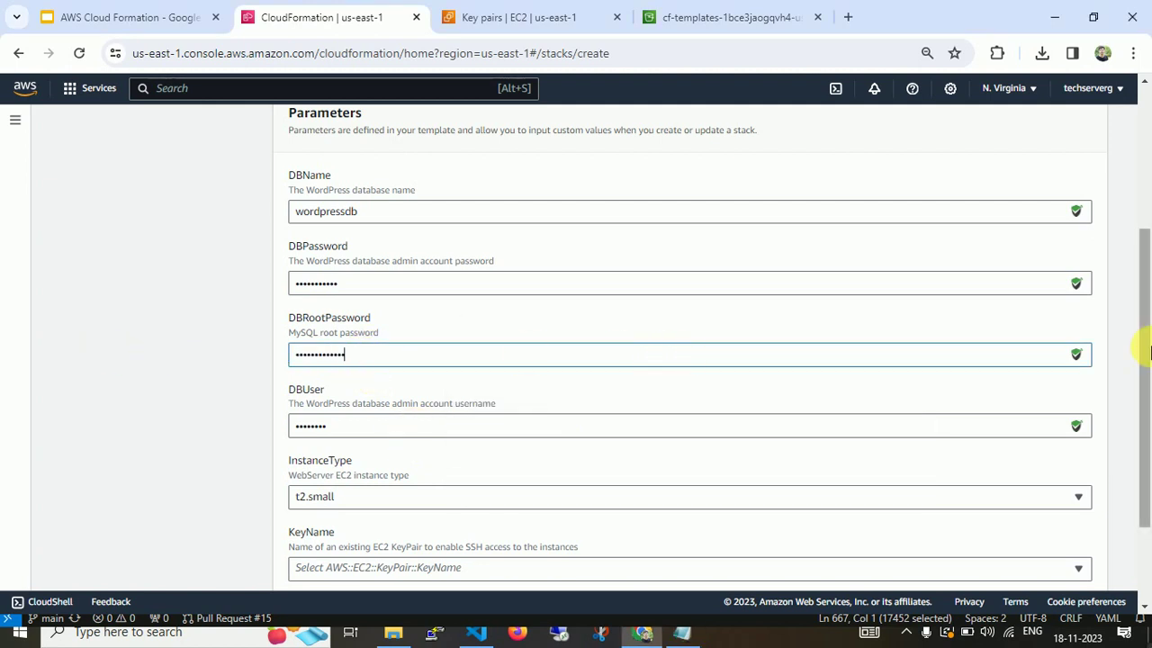
pyautogui.moveTo(1147, 329); pyautogui.dragTo(1148, 403)
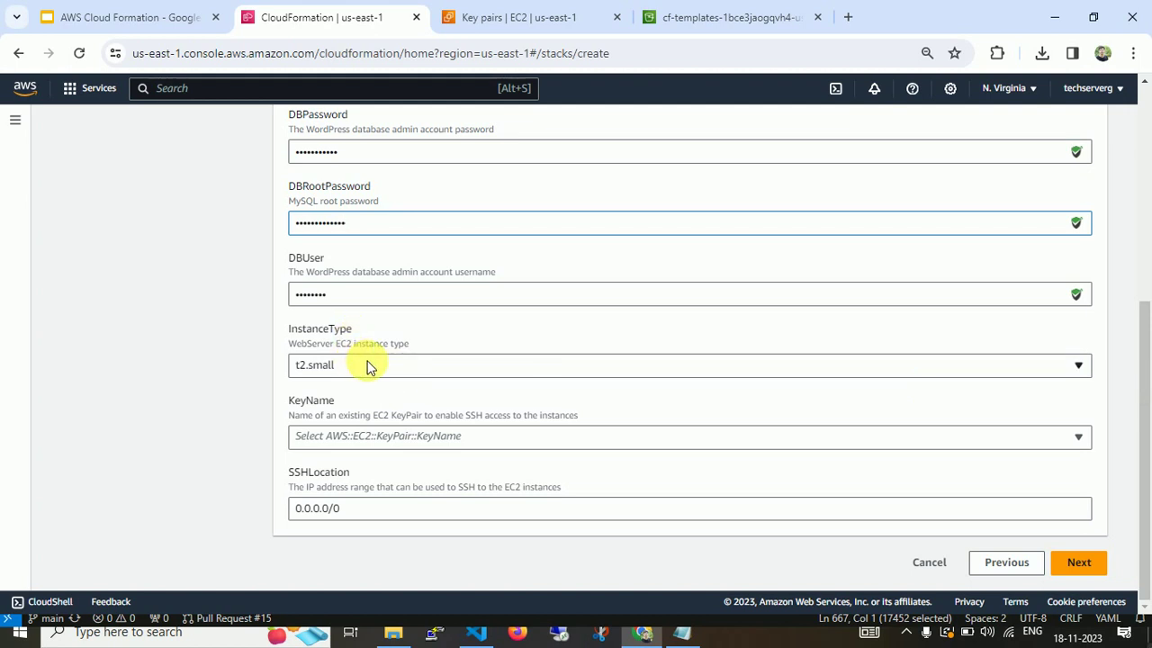
# Choose wp-key as the stack's KeyName key pair.
pyautogui.click(407, 439)
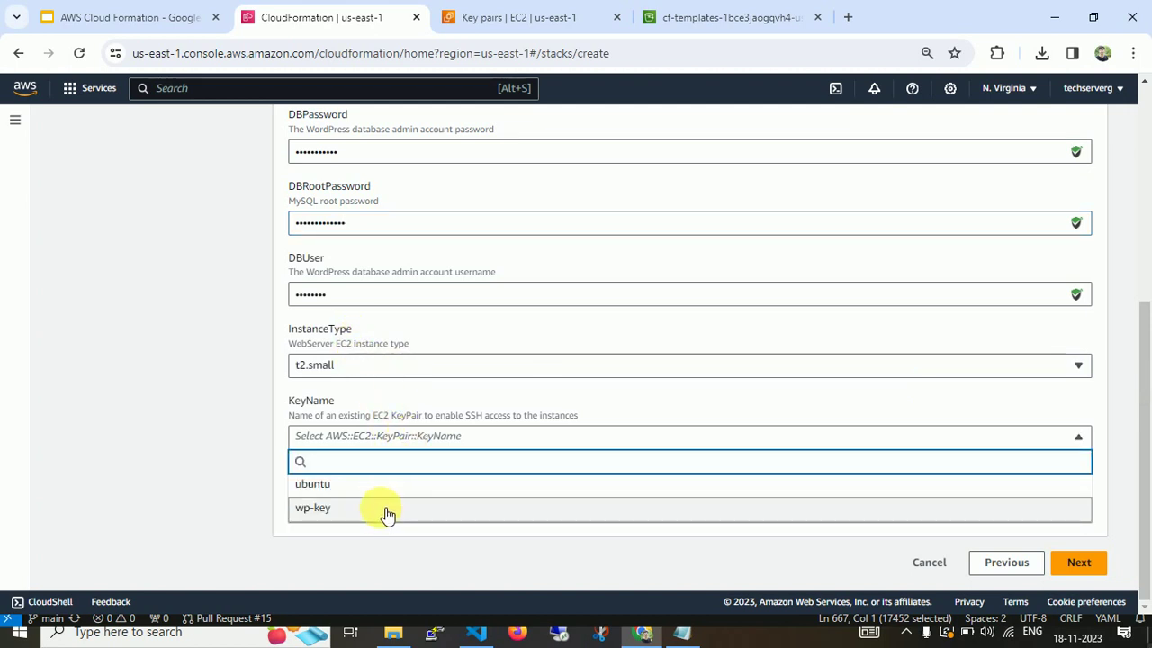
pyautogui.click(385, 509)
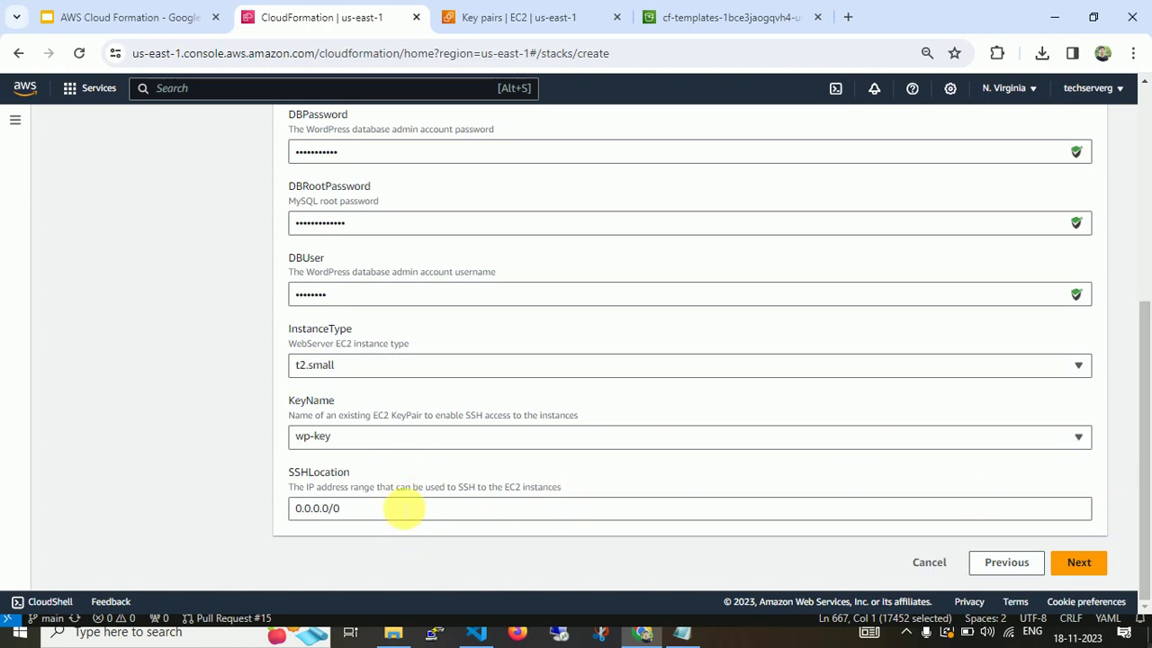
# Look up the machine's public IPv4 address on whatismyipaddress.com and copy it.
pyautogui.click(847, 16)
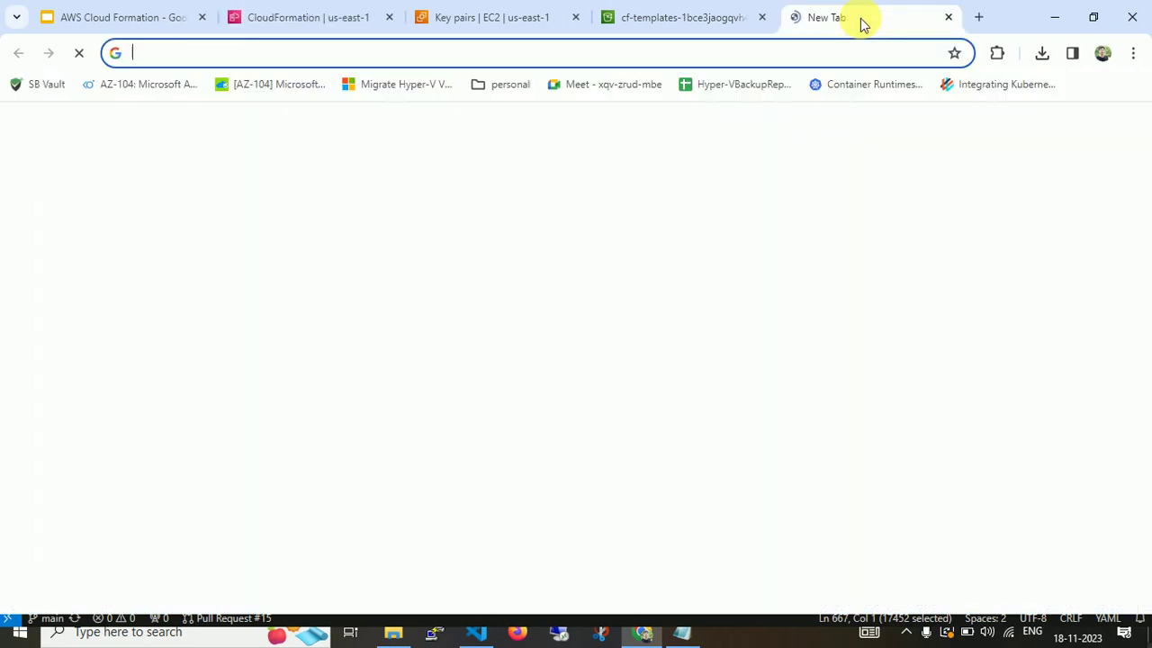
pyautogui.write('what')
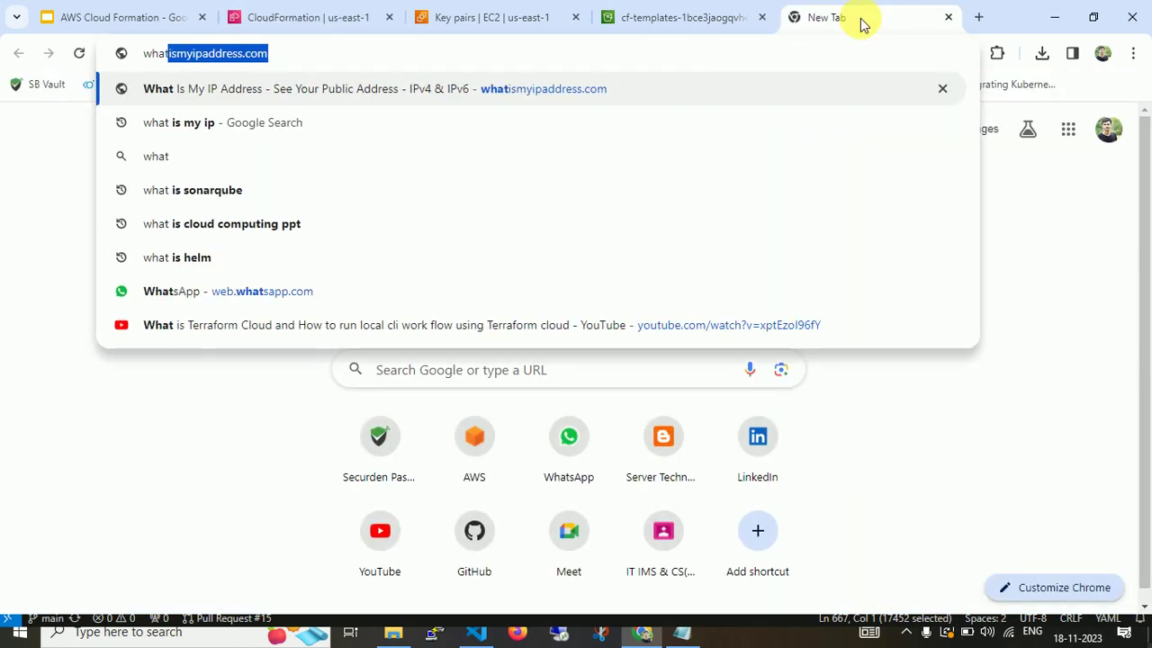
pyautogui.press('Return')
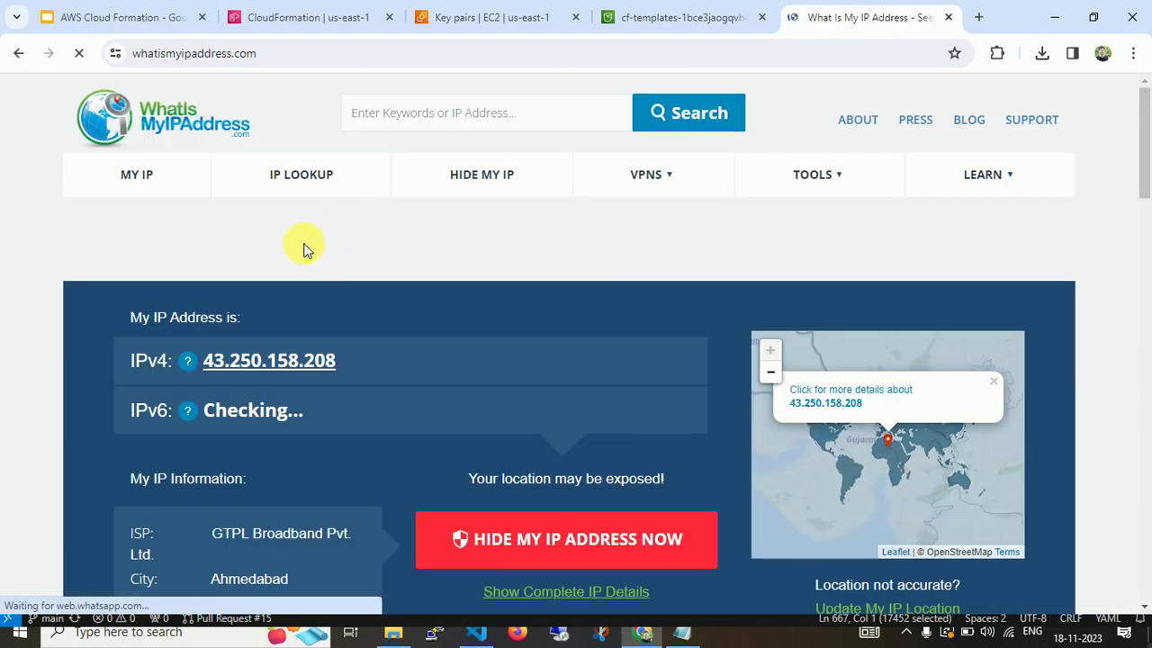
pyautogui.moveTo(340, 361); pyautogui.dragTo(219, 376)
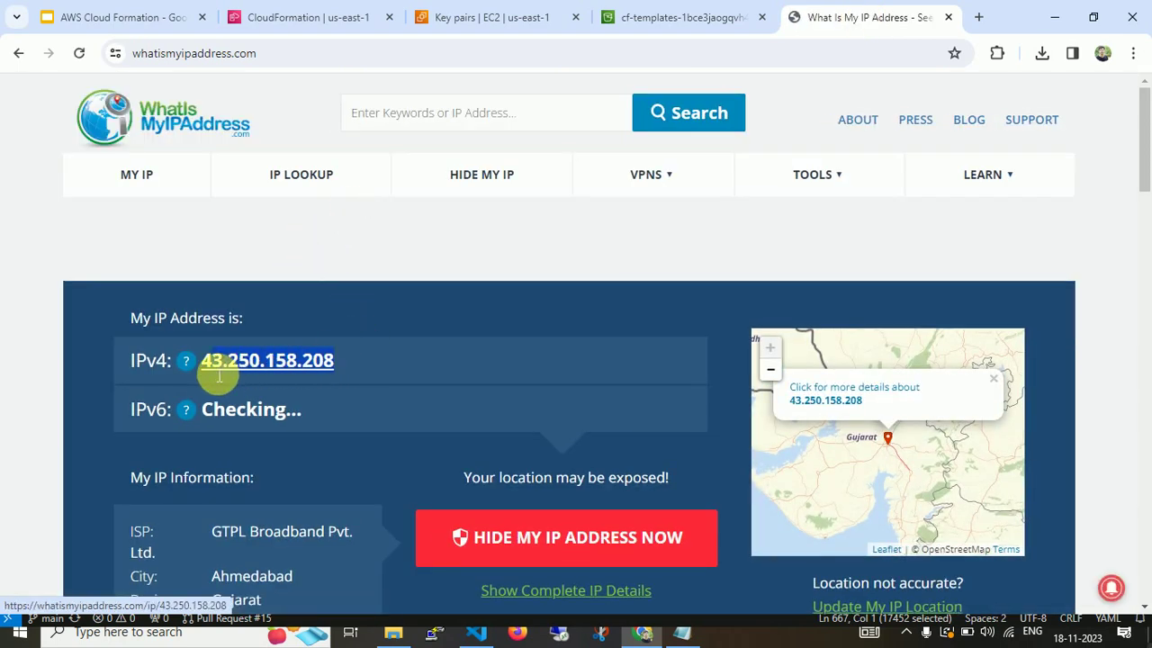
# Set SSHLocation to the copied IP with /32 and advance to stack options.
pyautogui.click(360, 16)
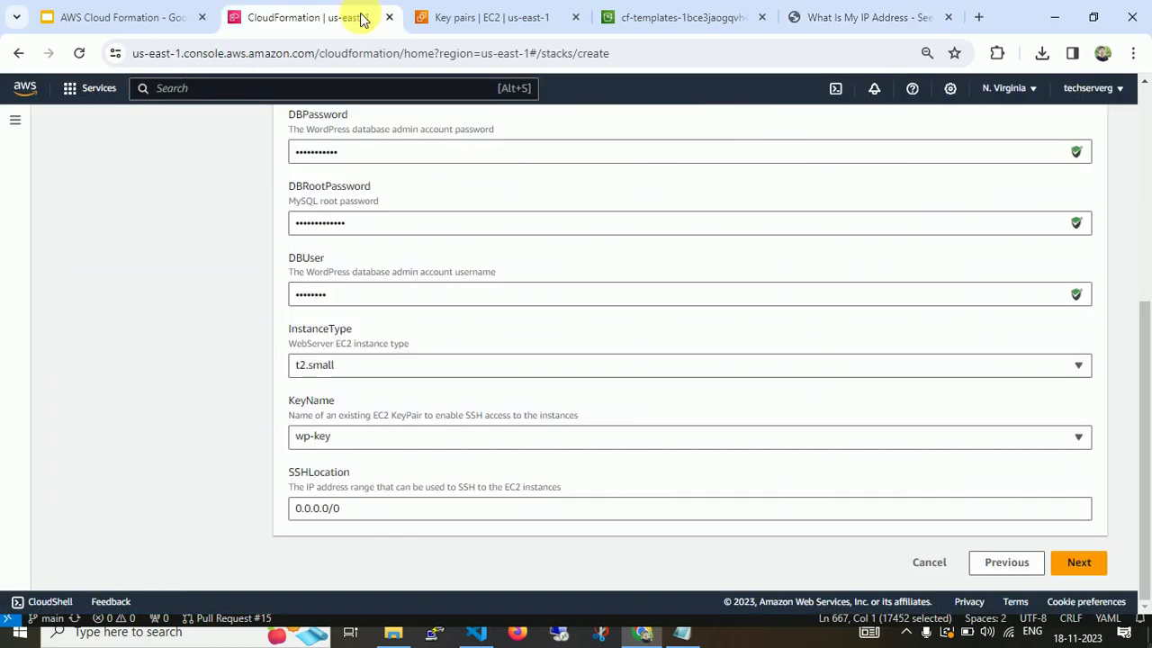
pyautogui.moveTo(381, 511); pyautogui.dragTo(206, 501)
pyautogui.write('43.250.158.208')
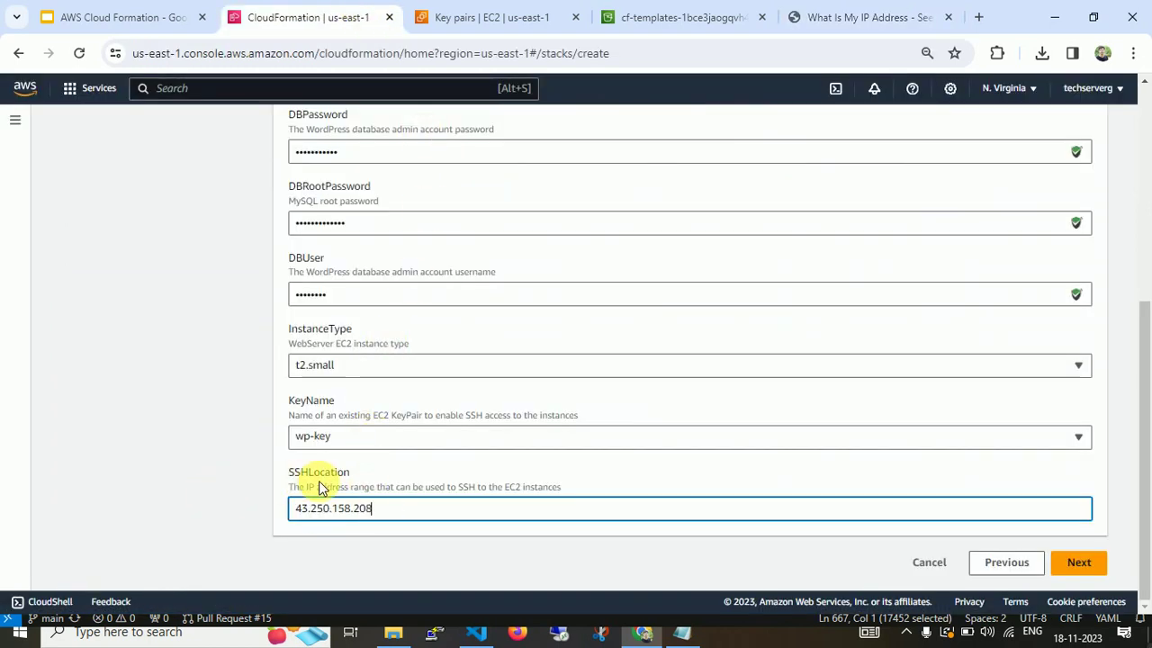
pyautogui.write('/3')
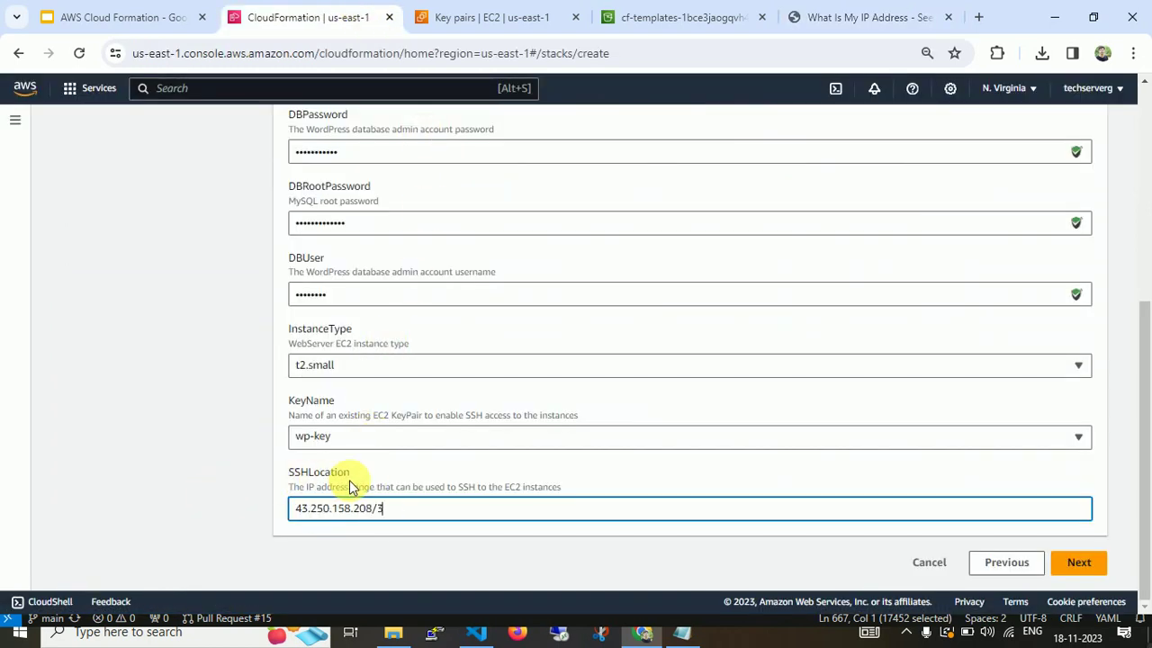
pyautogui.write('2')
pyautogui.click(1078, 562)
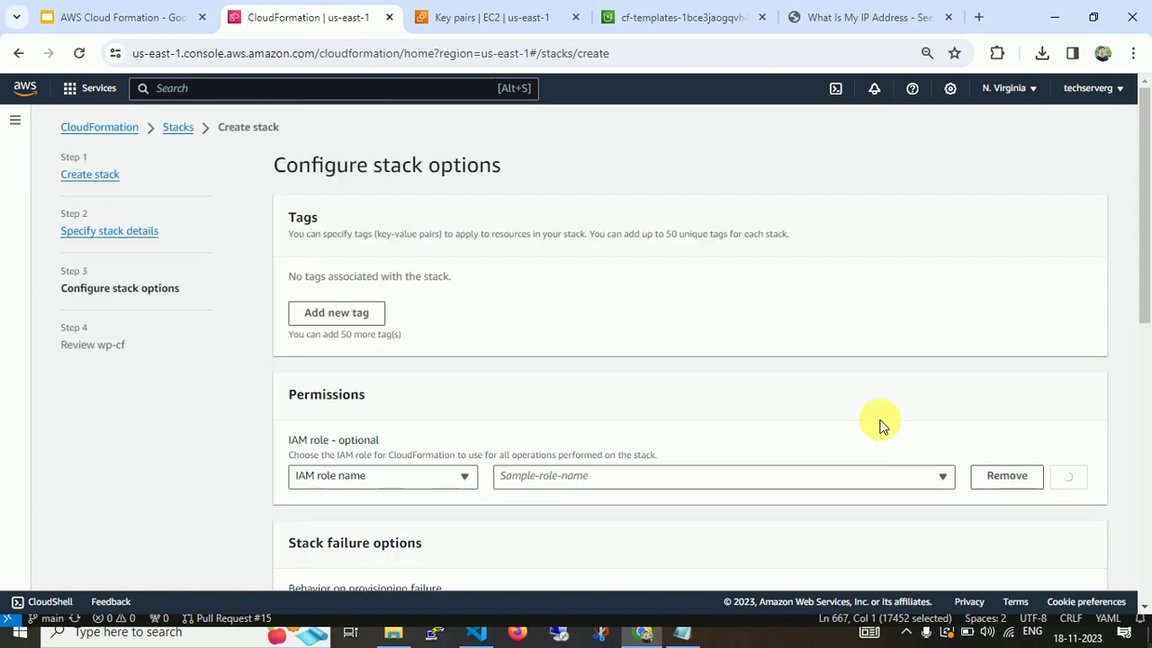
# Check the IAM role name list, find no roles, and switch to the EC2 Key pairs tab.
pyautogui.scroll(-3, 1124, 276)
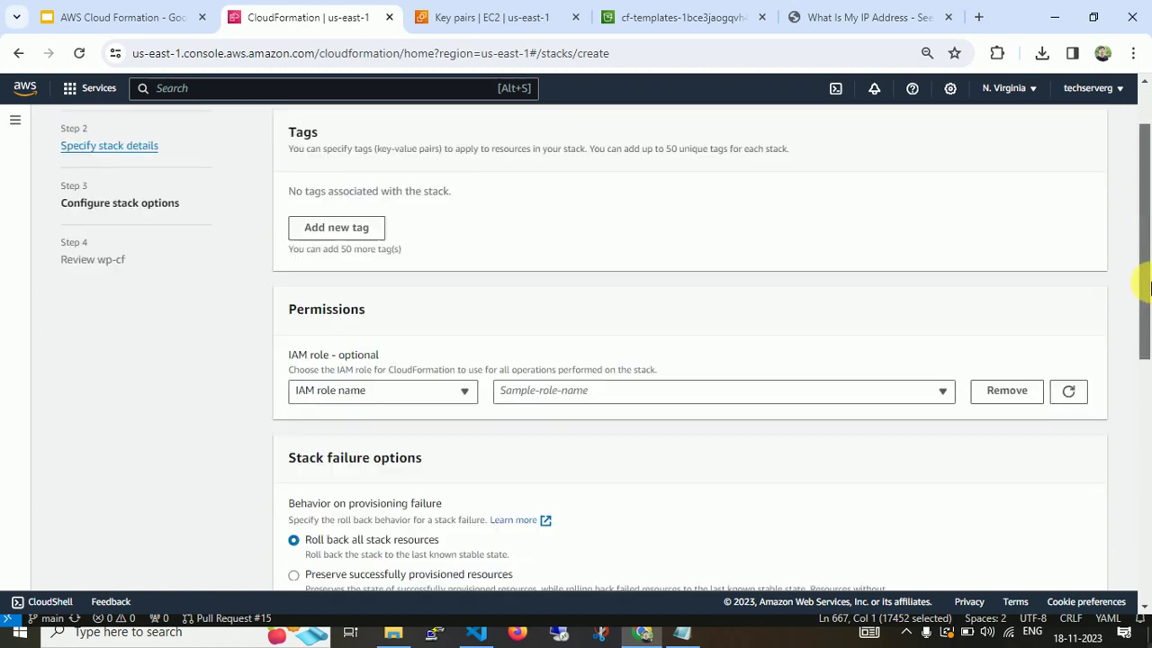
pyautogui.click(804, 288)
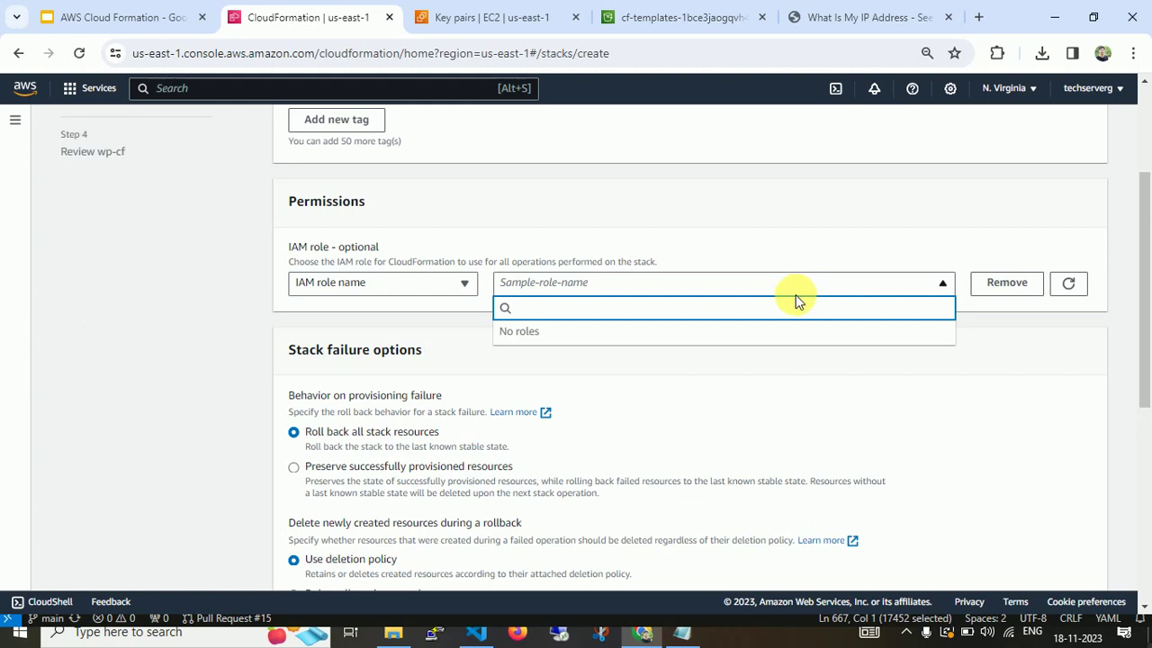
pyautogui.click(747, 281)
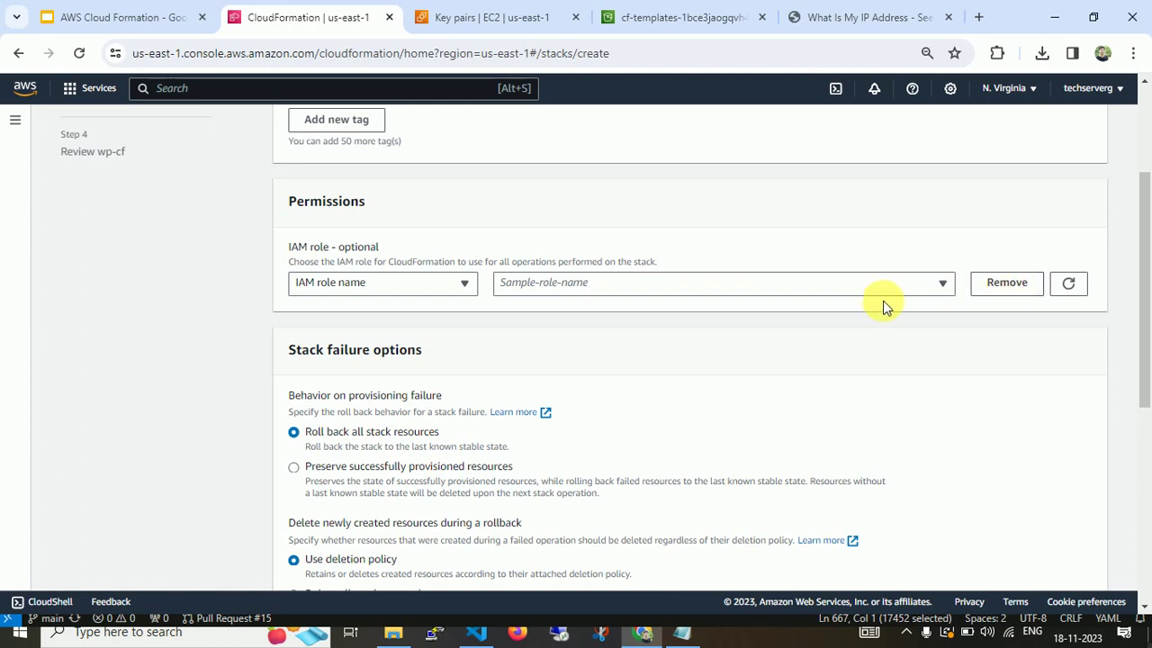
pyautogui.click(882, 285)
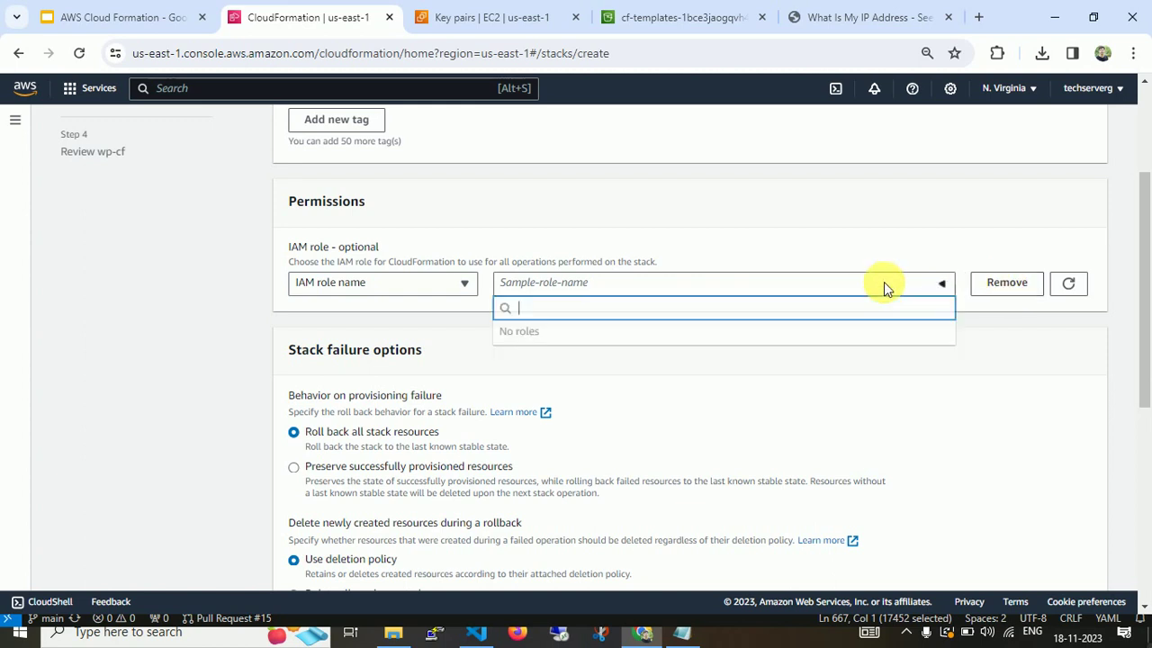
pyautogui.click(720, 356)
pyautogui.scroll(3, 702, 297)
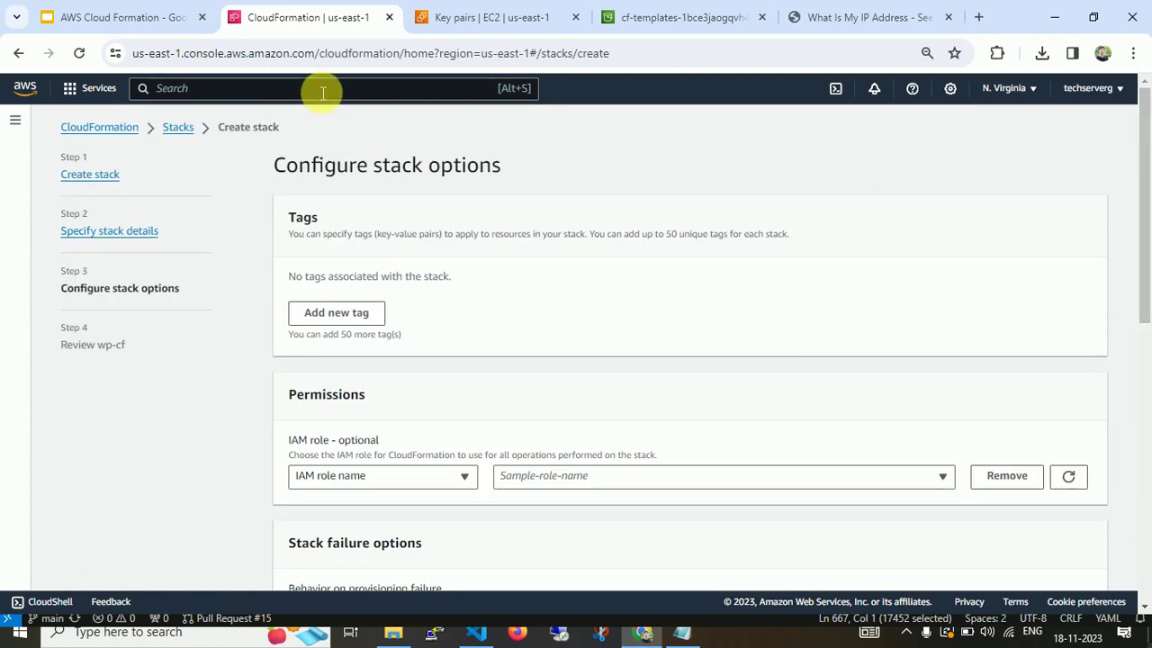
pyautogui.click(489, 19)
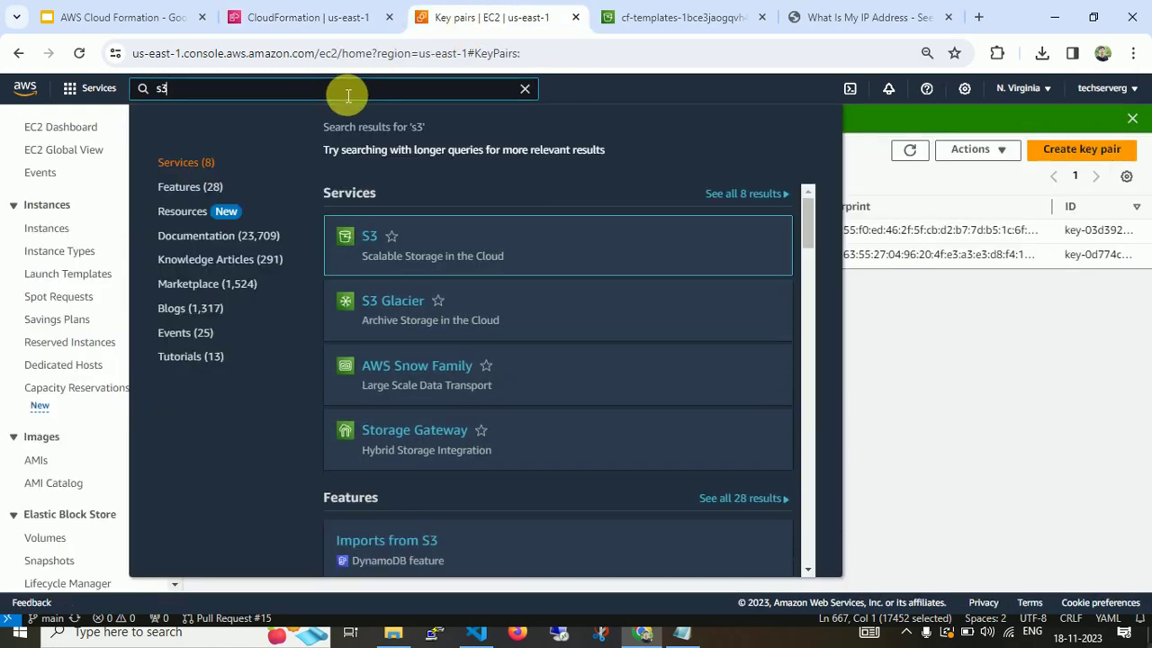
# Clear the s3 search and open the IAM console through a console search for 'iam'.
pyautogui.press('Escape')
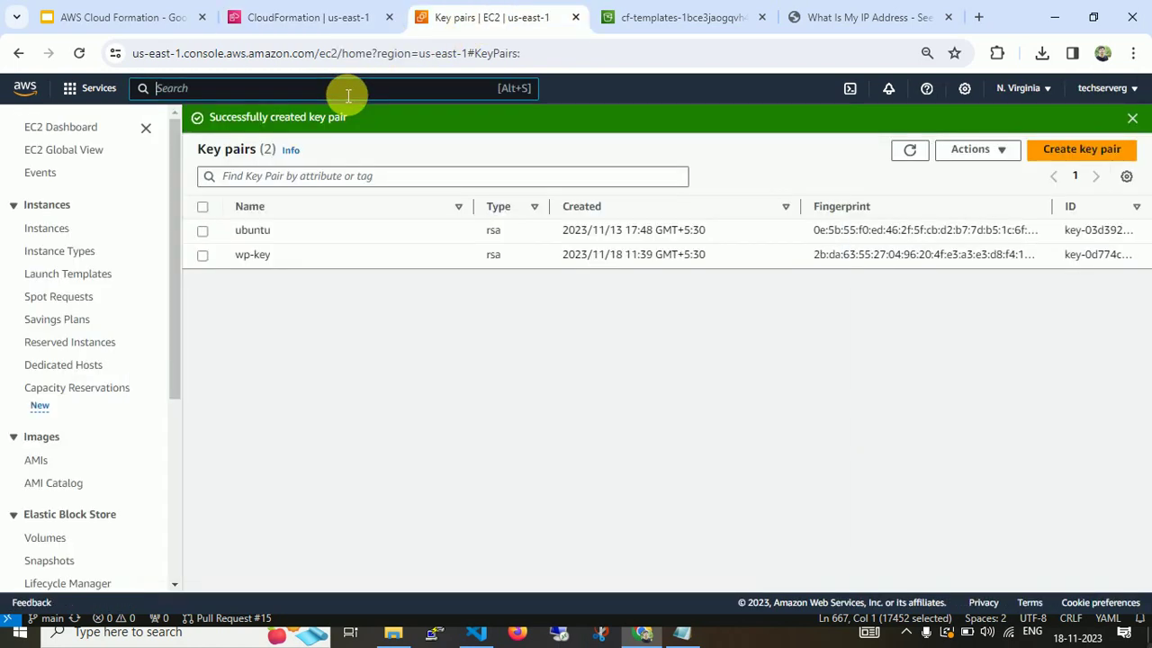
pyautogui.click(349, 95)
pyautogui.write('iam')
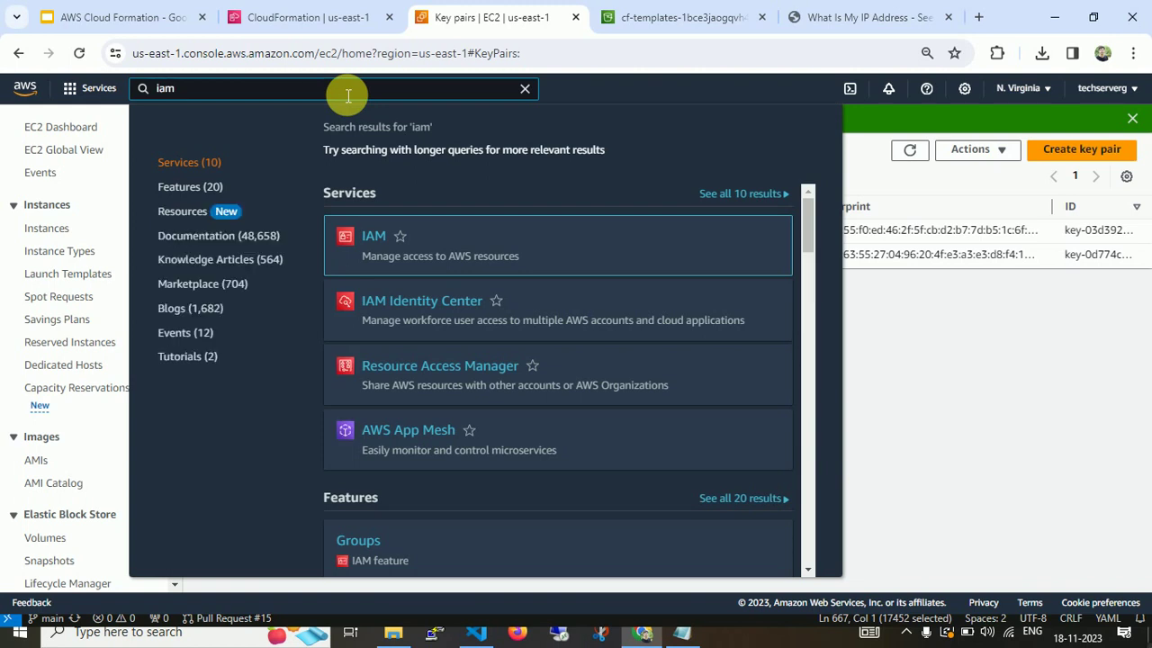
pyautogui.click(372, 237)
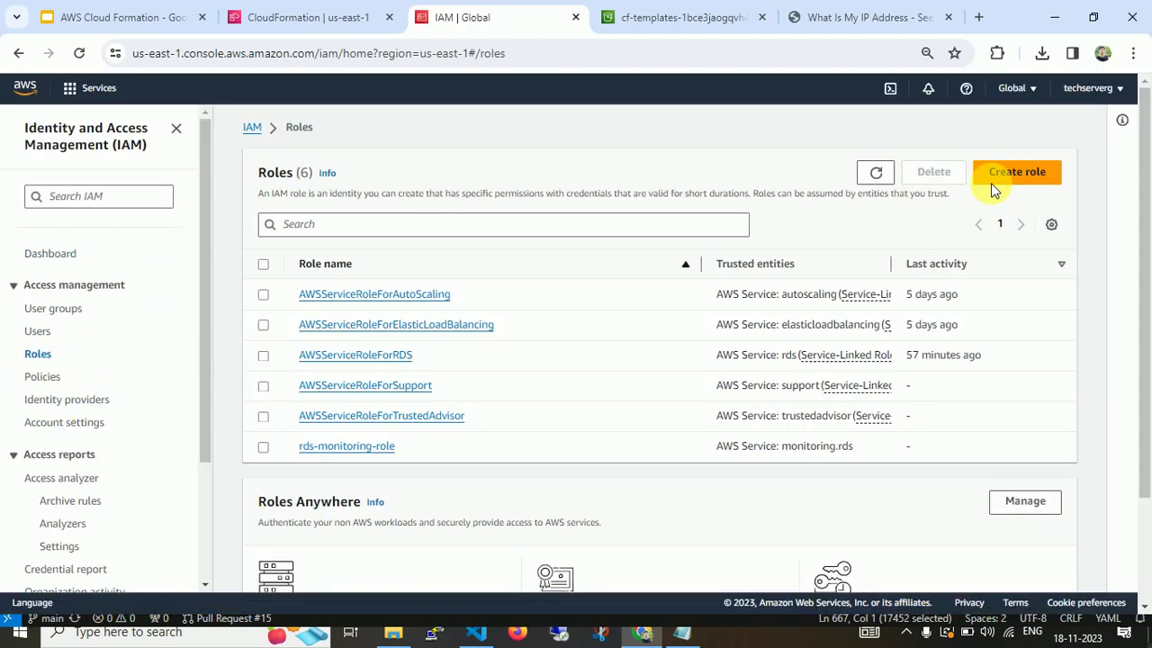
# Start a new IAM role with AWS service CloudFormation as the trusted use case.
pyautogui.click(1012, 173)
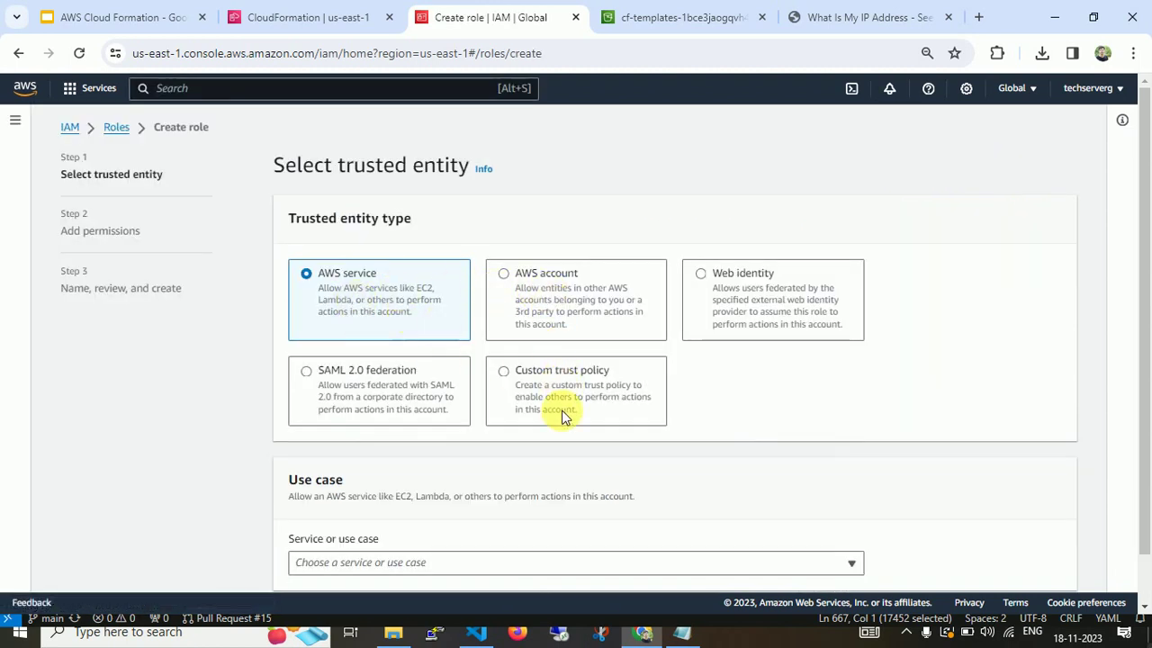
pyautogui.scroll(-1, 1139, 347)
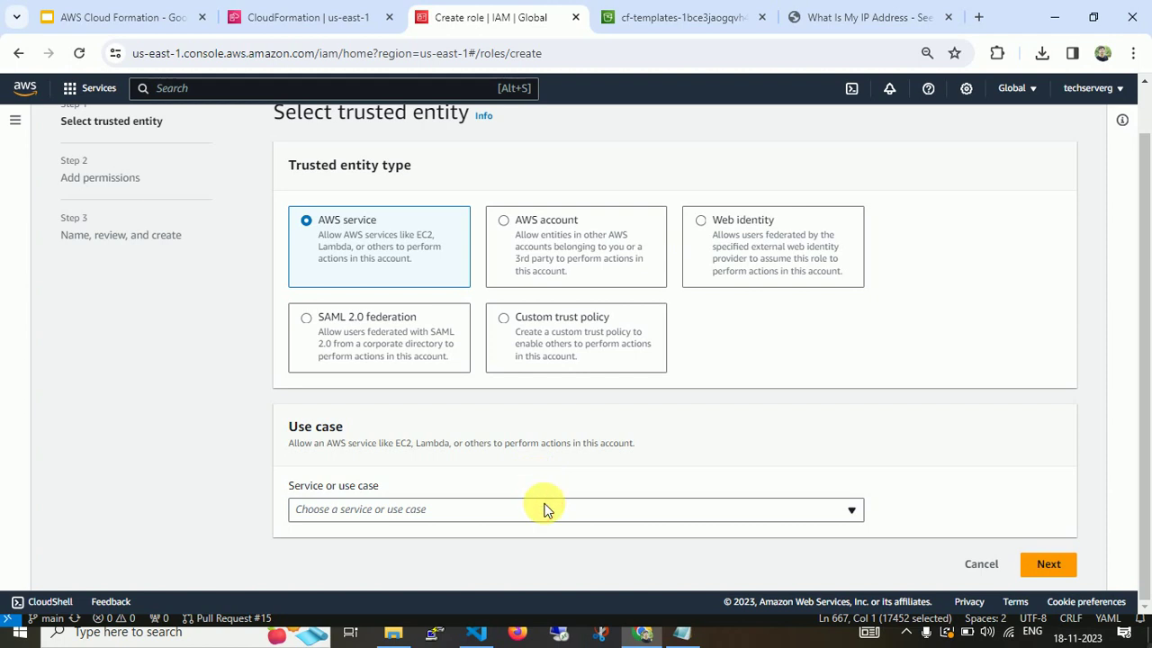
pyautogui.click(545, 508)
pyautogui.write('c')
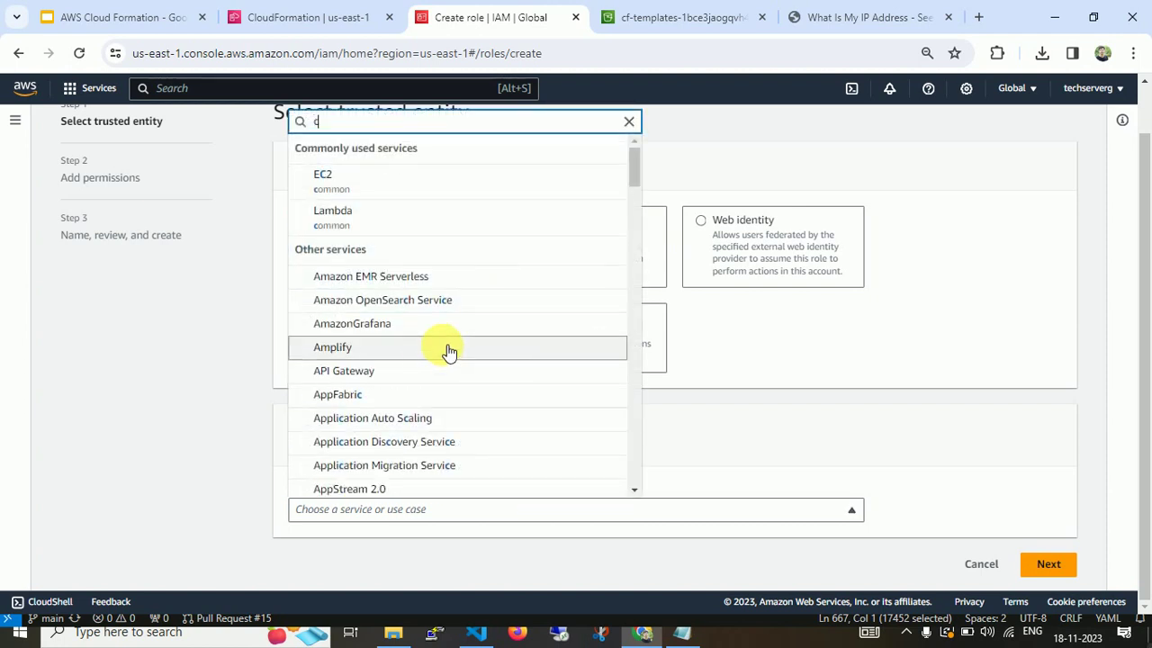
pyautogui.write('lou')
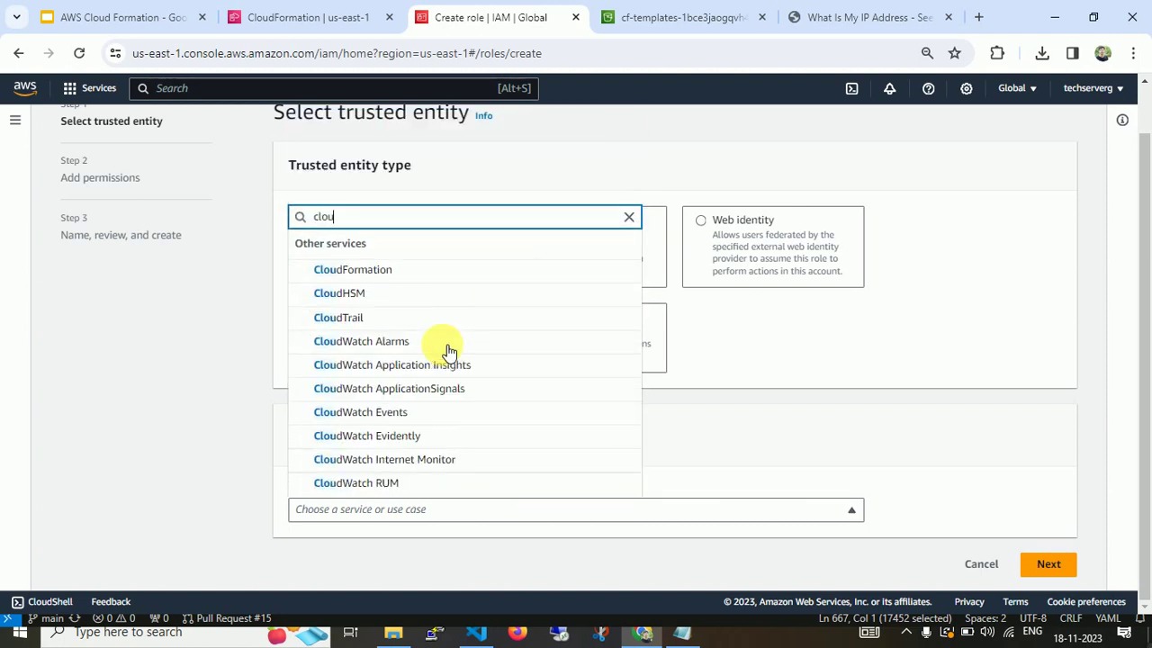
pyautogui.click(449, 269)
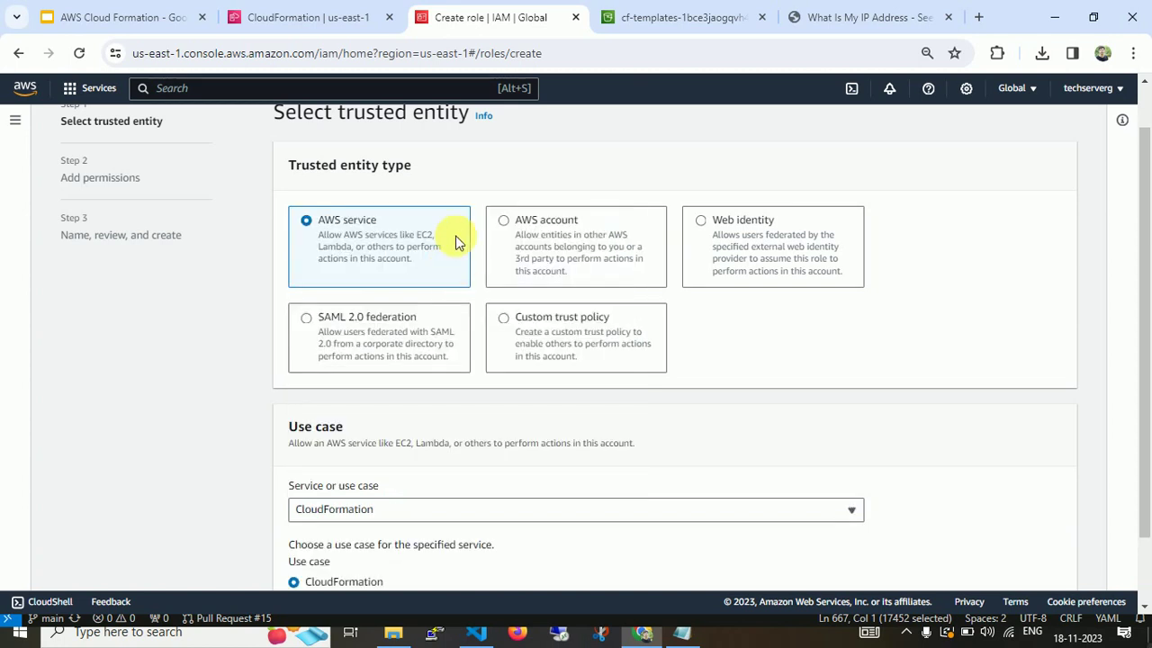
pyautogui.scroll(-2, 1147, 372)
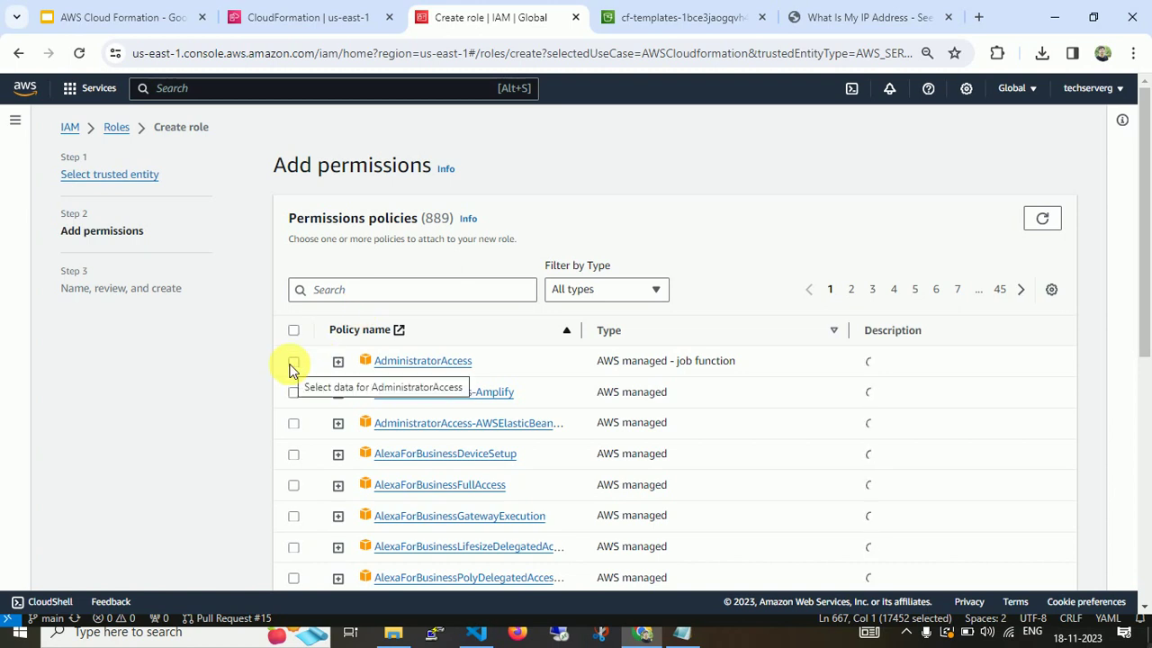
# Filter policies by 'ec2', attach AmazonEC2FullAccess, and continue to the review step.
pyautogui.click(369, 289)
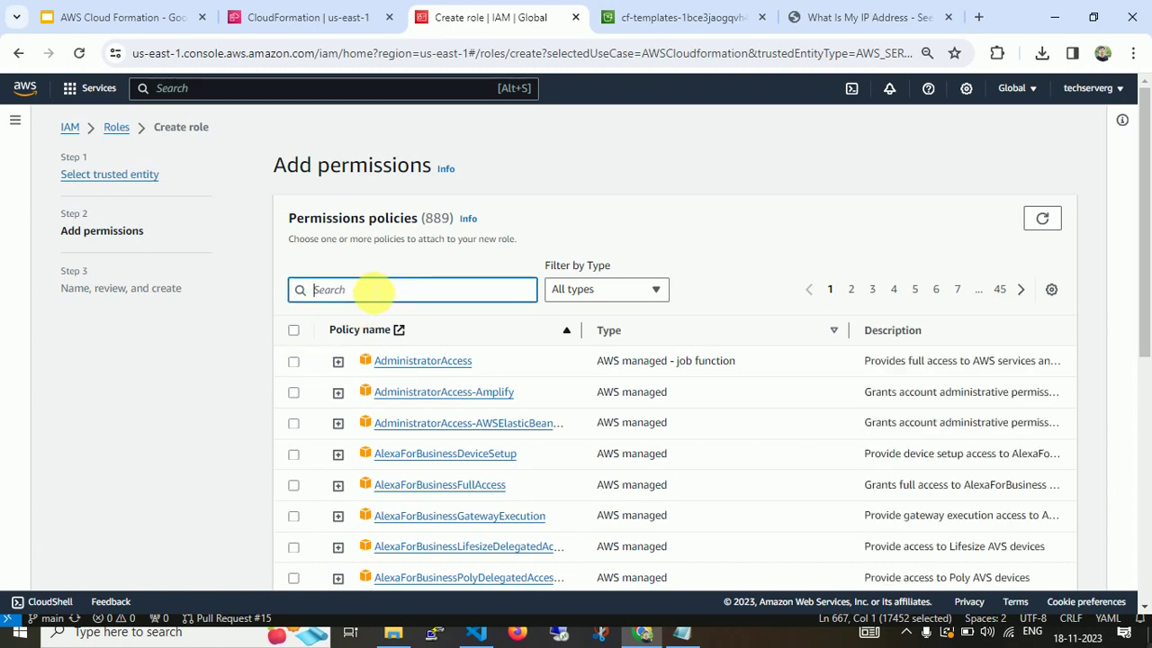
pyautogui.write('ec2')
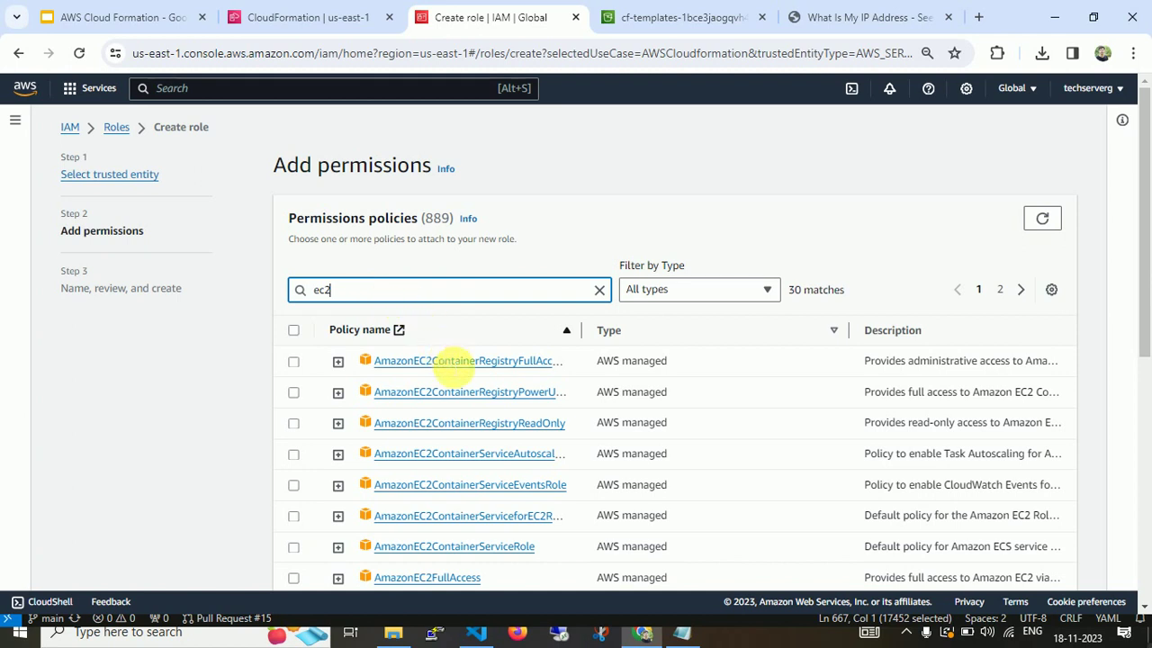
pyautogui.click(294, 577)
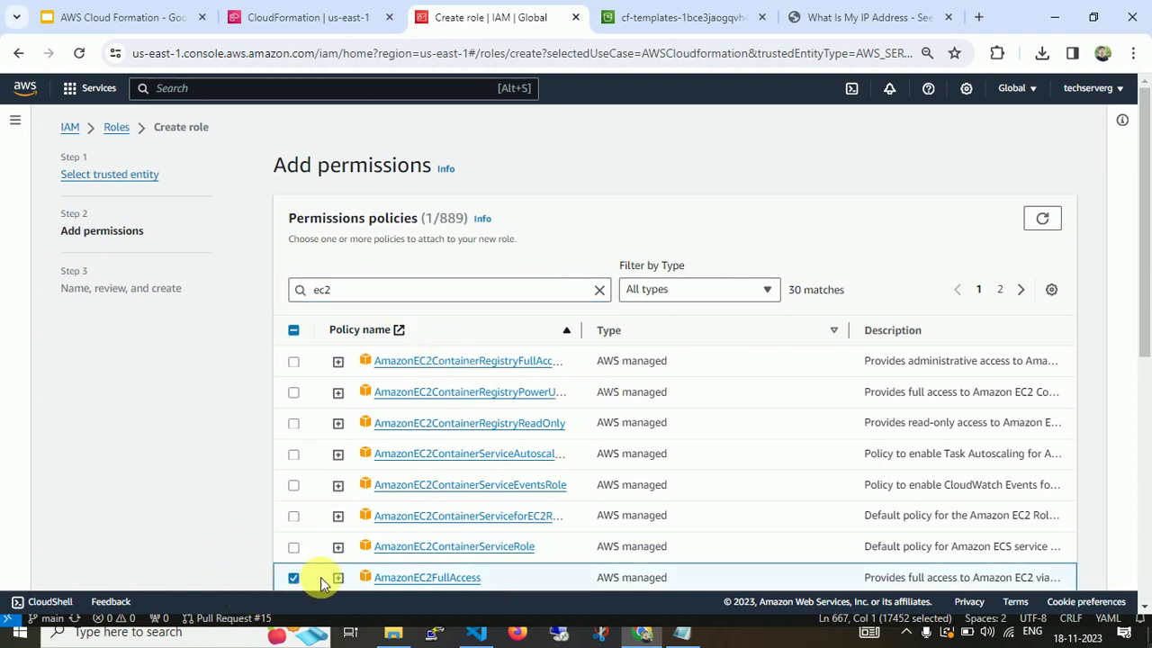
pyautogui.moveTo(1143, 297); pyautogui.dragTo(1142, 495)
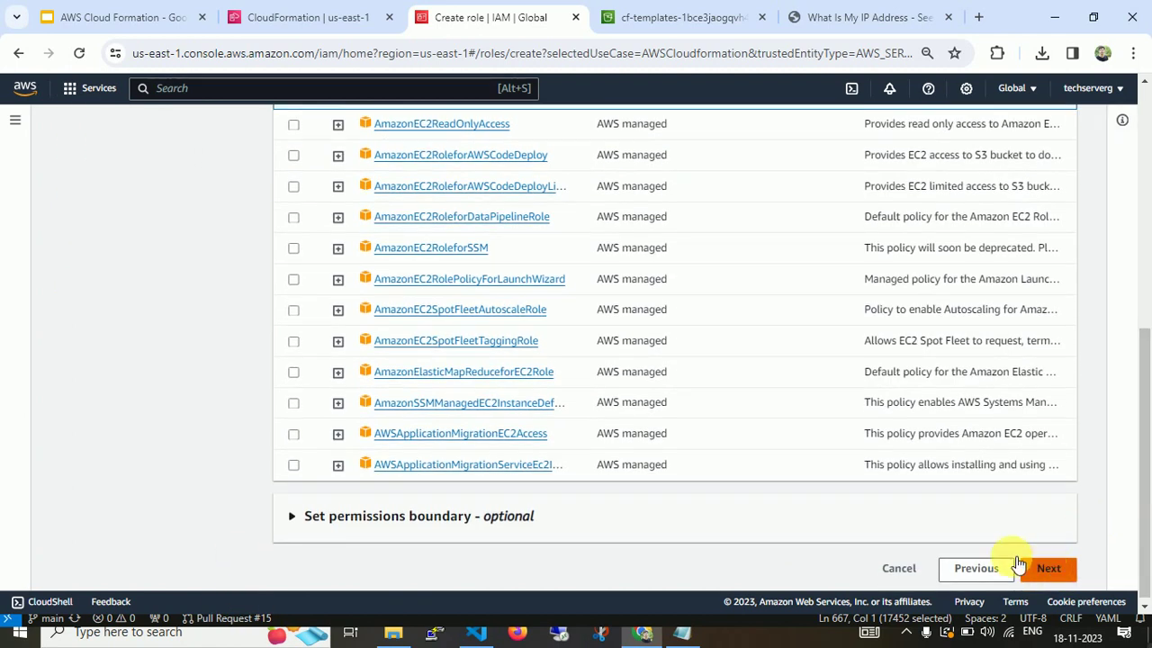
pyautogui.click(1033, 566)
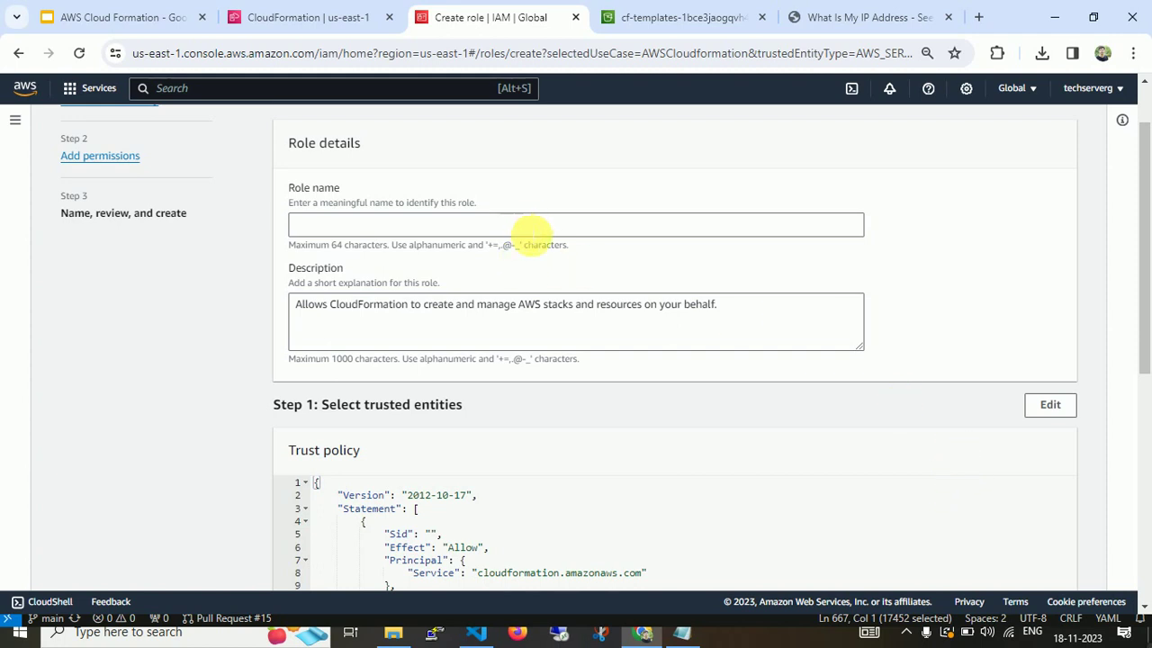
# Name the role 'cloudformation' and create it.
pyautogui.click(535, 231)
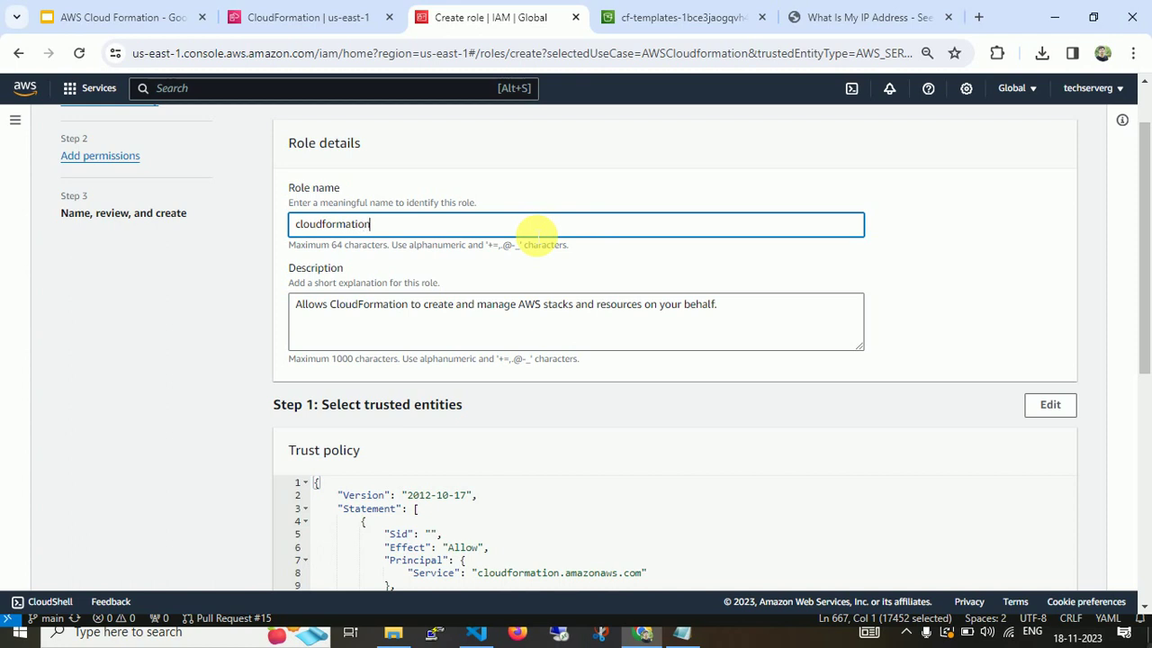
pyautogui.scroll(-5, 765, 405)
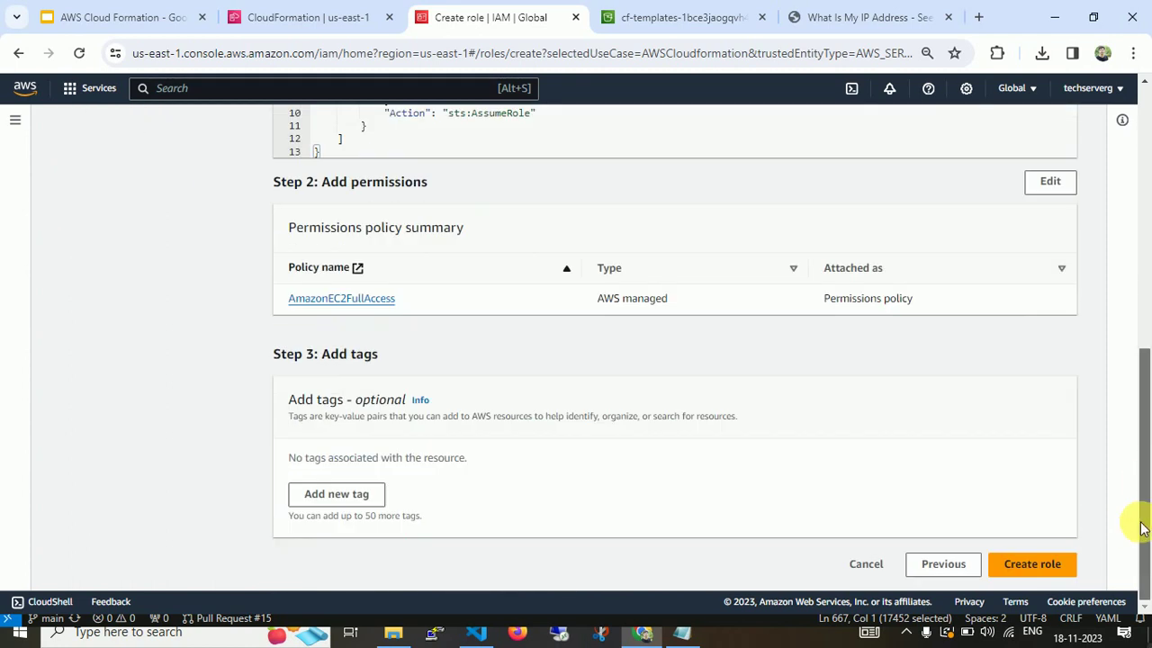
pyautogui.click(1036, 567)
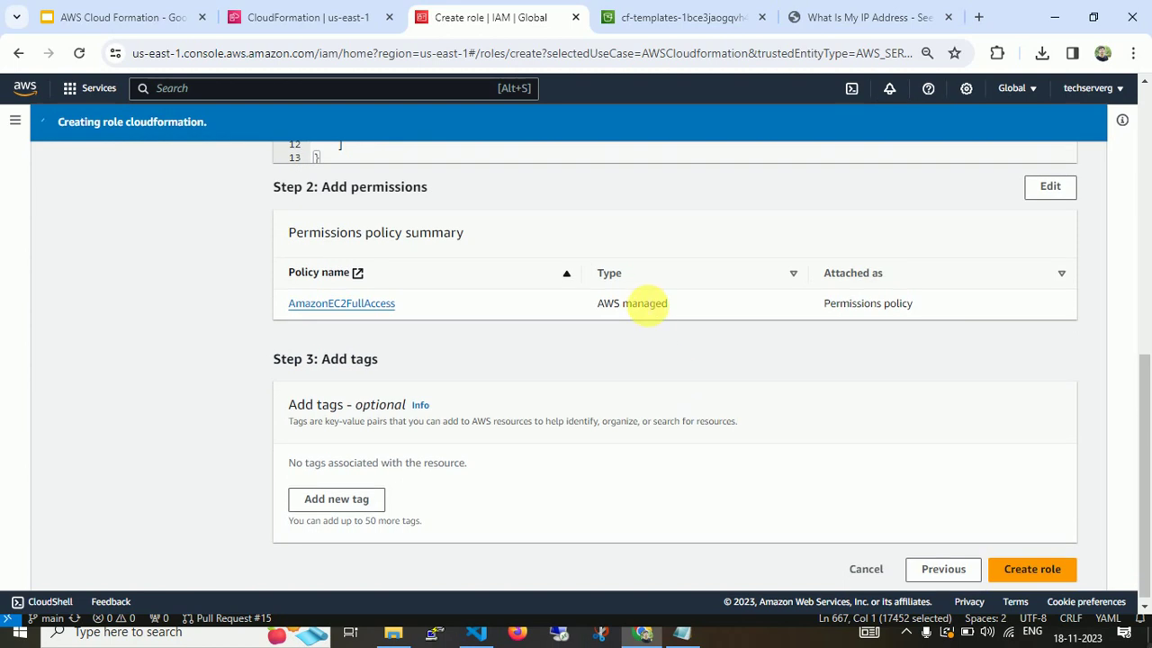
# Back in the stack options, refresh the role list and select the cloudformation IAM role.
pyautogui.click(312, 11)
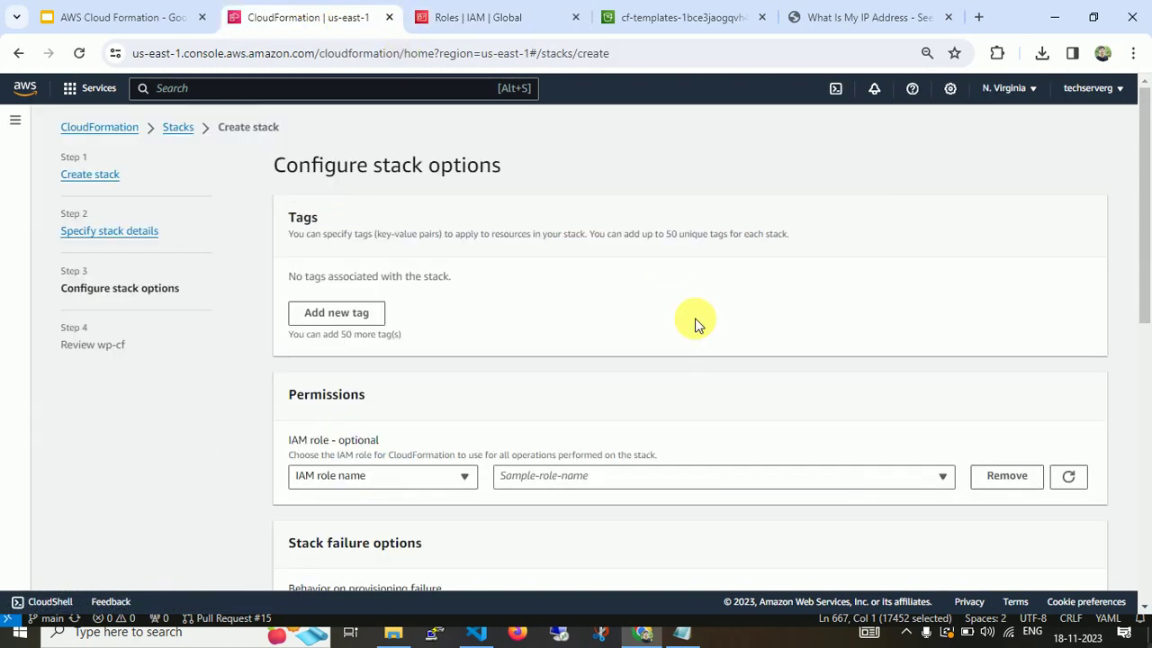
pyautogui.click(1084, 484)
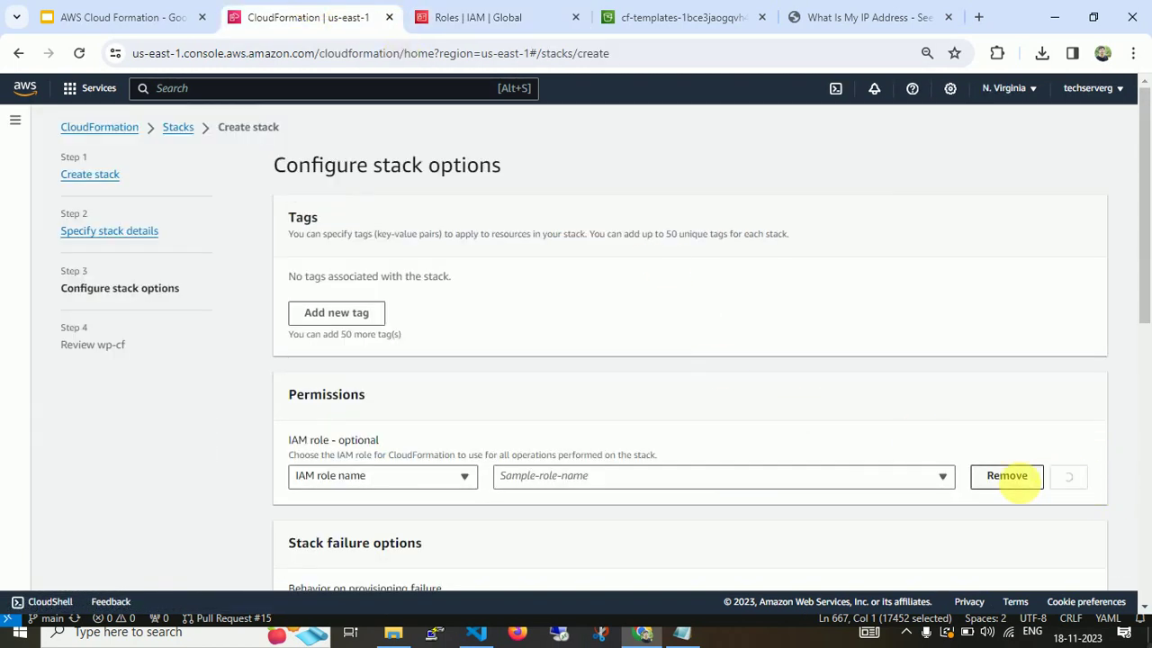
pyautogui.click(945, 484)
pyautogui.click(882, 536)
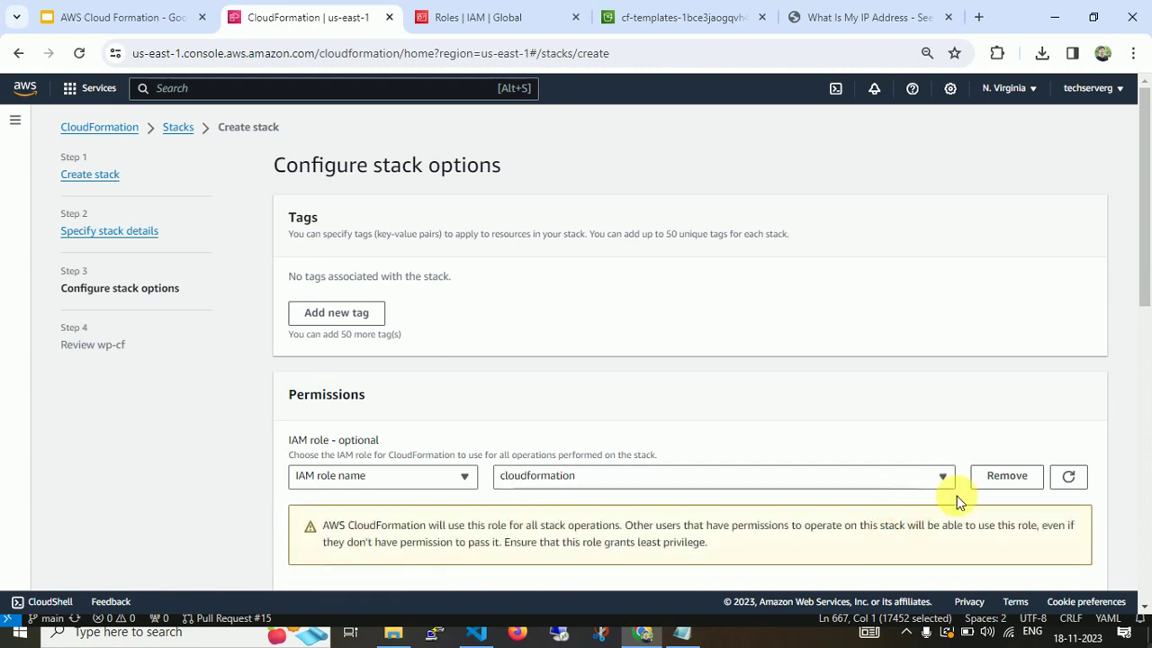
pyautogui.moveTo(1147, 297); pyautogui.dragTo(1146, 342)
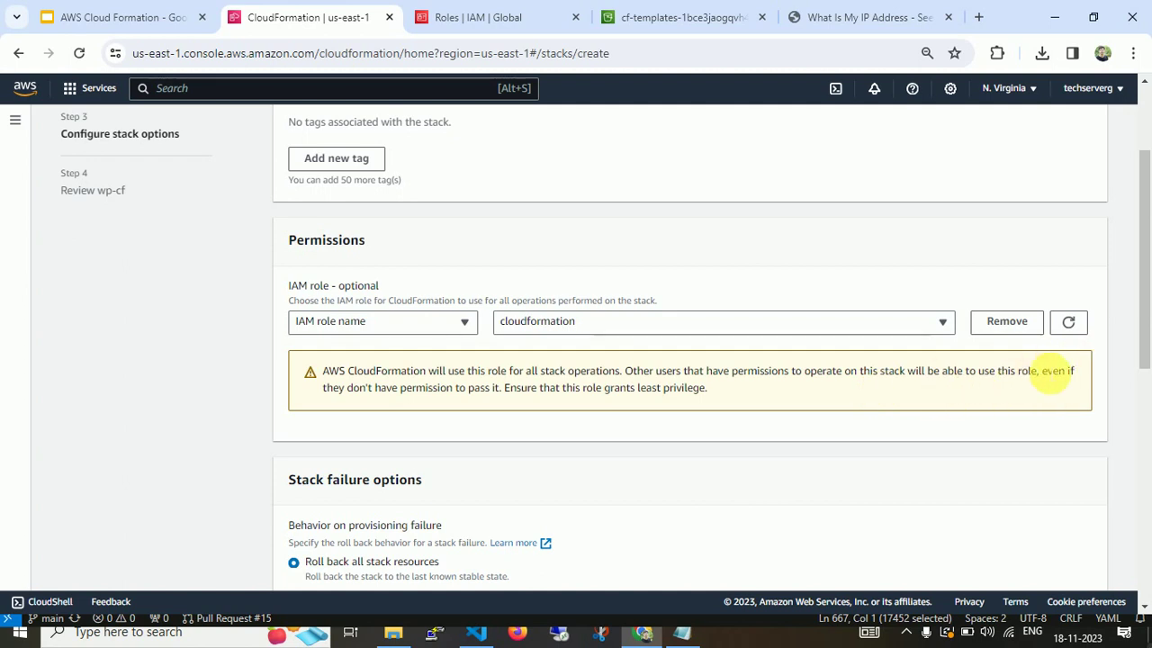
pyautogui.moveTo(1141, 310); pyautogui.dragTo(1147, 426)
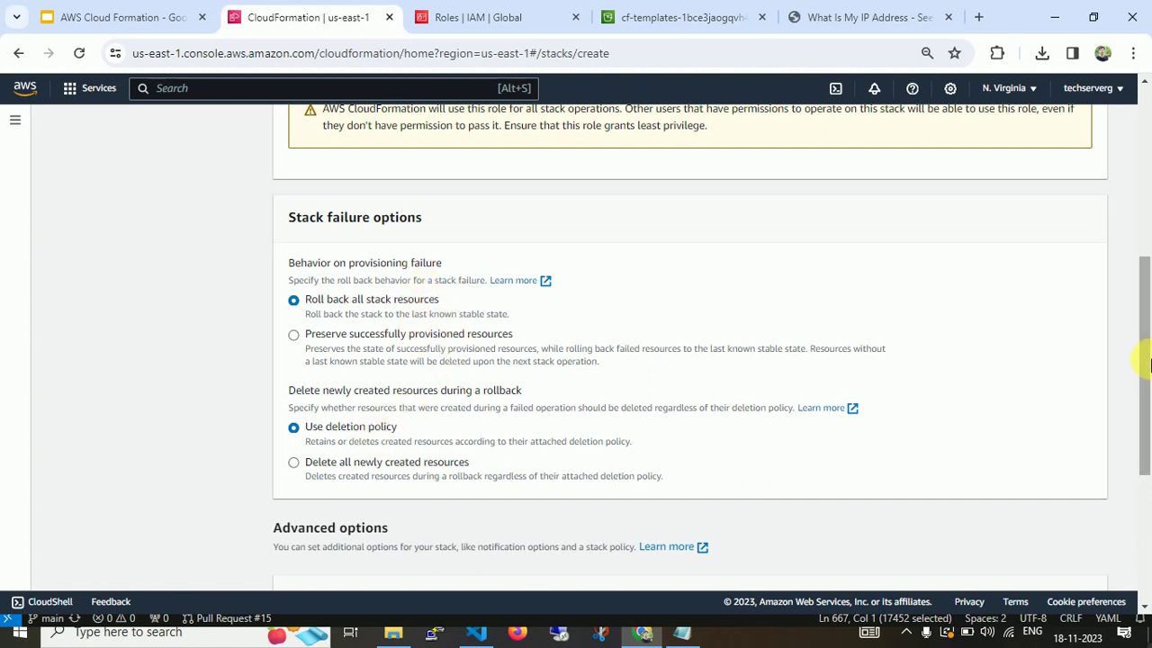
# Expand and collapse the stack policy and rollback configuration sections without changes.
pyautogui.moveTo(1145, 370); pyautogui.dragTo(1139, 438)
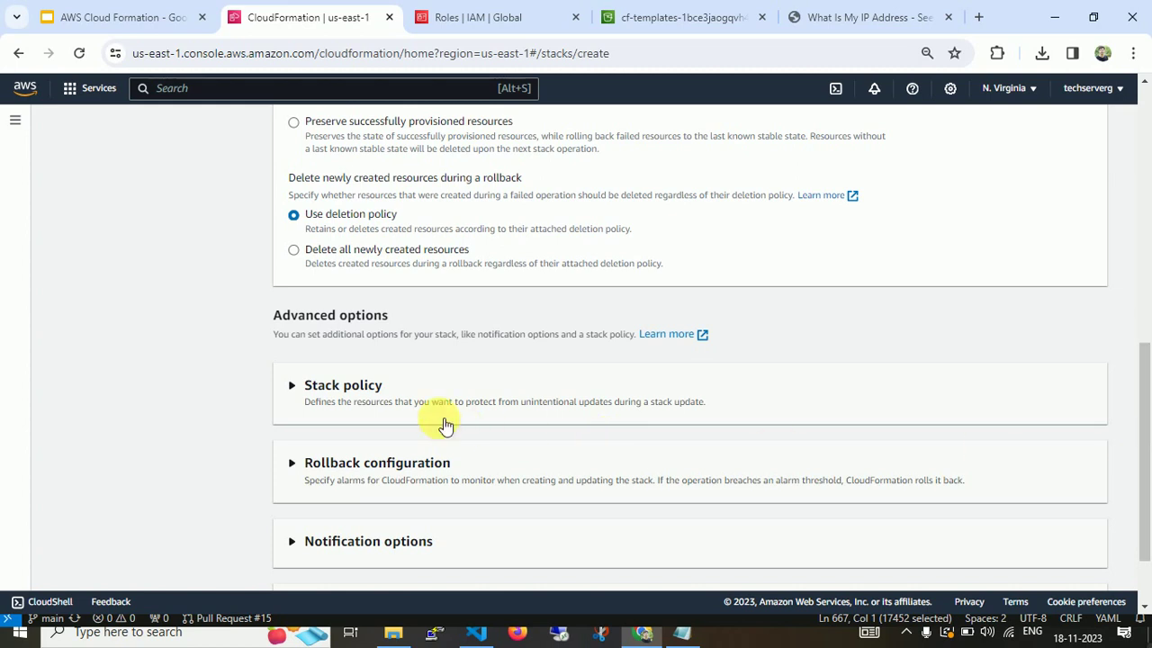
pyautogui.click(295, 383)
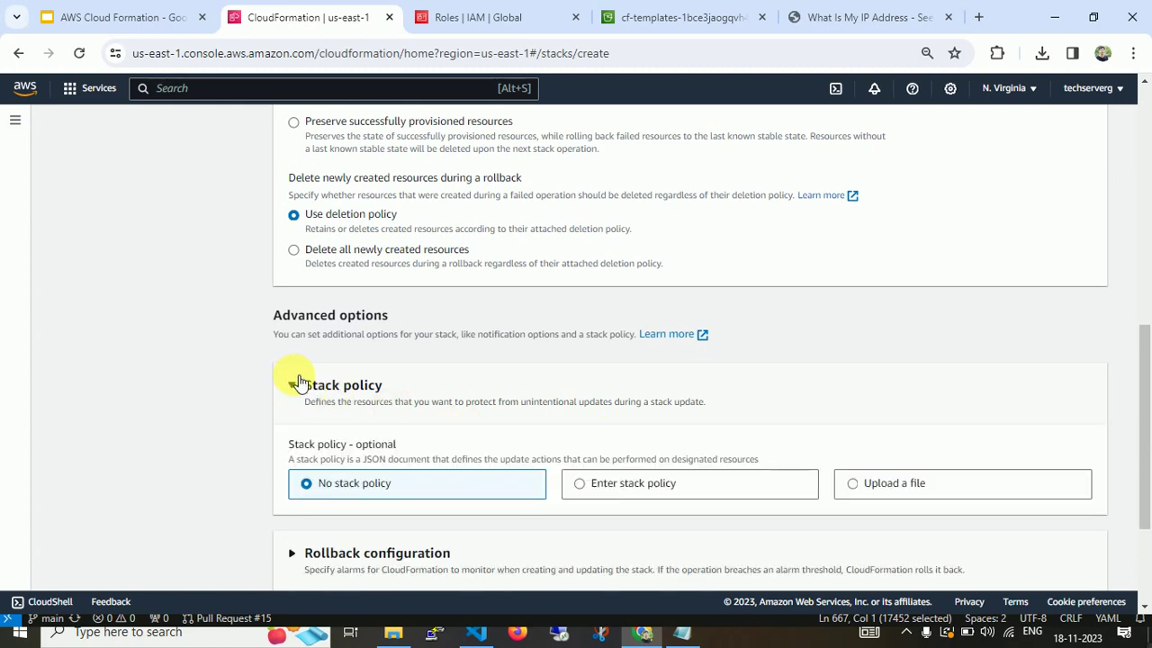
pyautogui.click(295, 384)
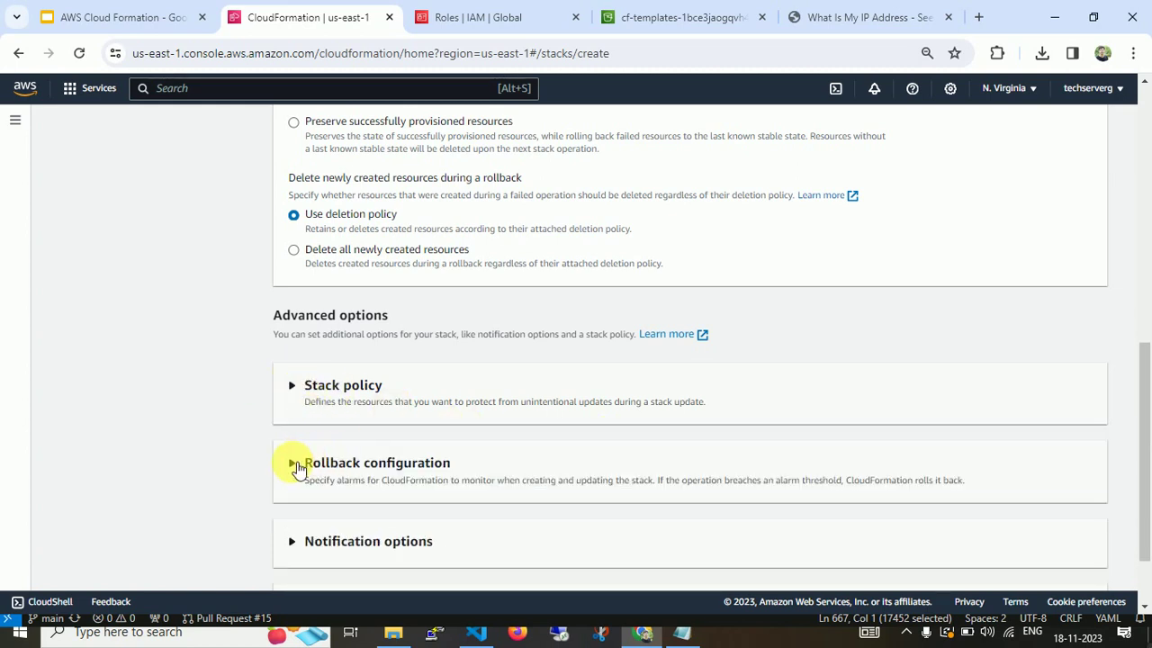
pyautogui.click(295, 464)
pyautogui.click(297, 465)
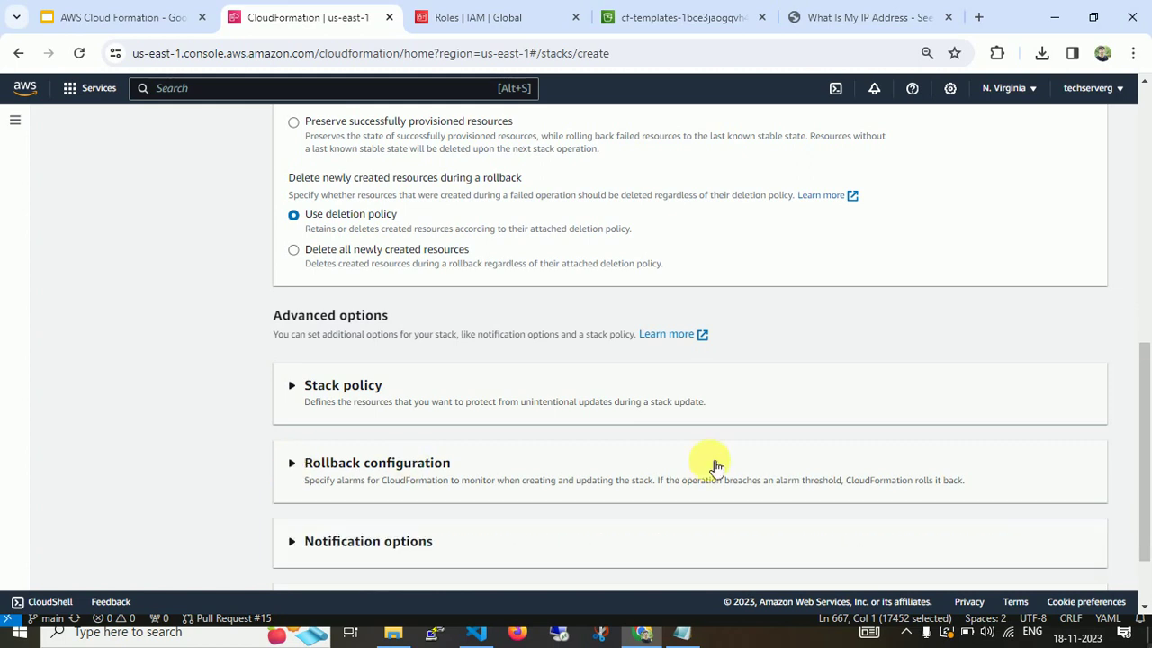
pyautogui.scroll(8, 1141, 385)
pyautogui.scroll(-5, 1145, 353)
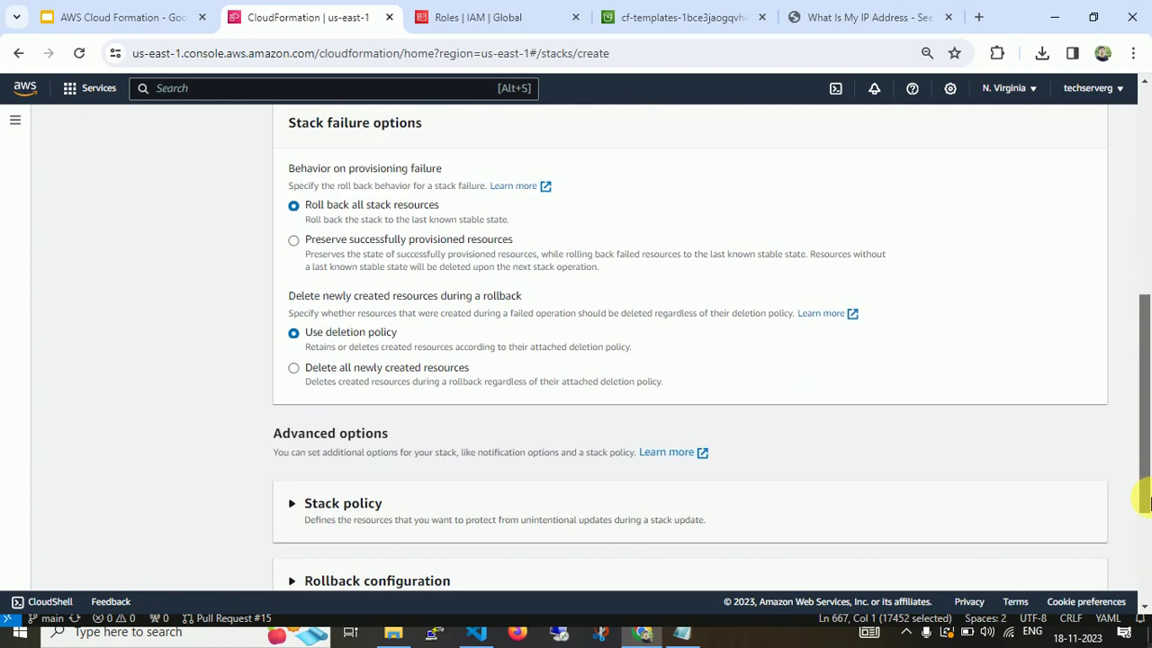
# Leave rollback, notification and stack creation options at defaults and move to the wp-cf review page.
pyautogui.click(310, 506)
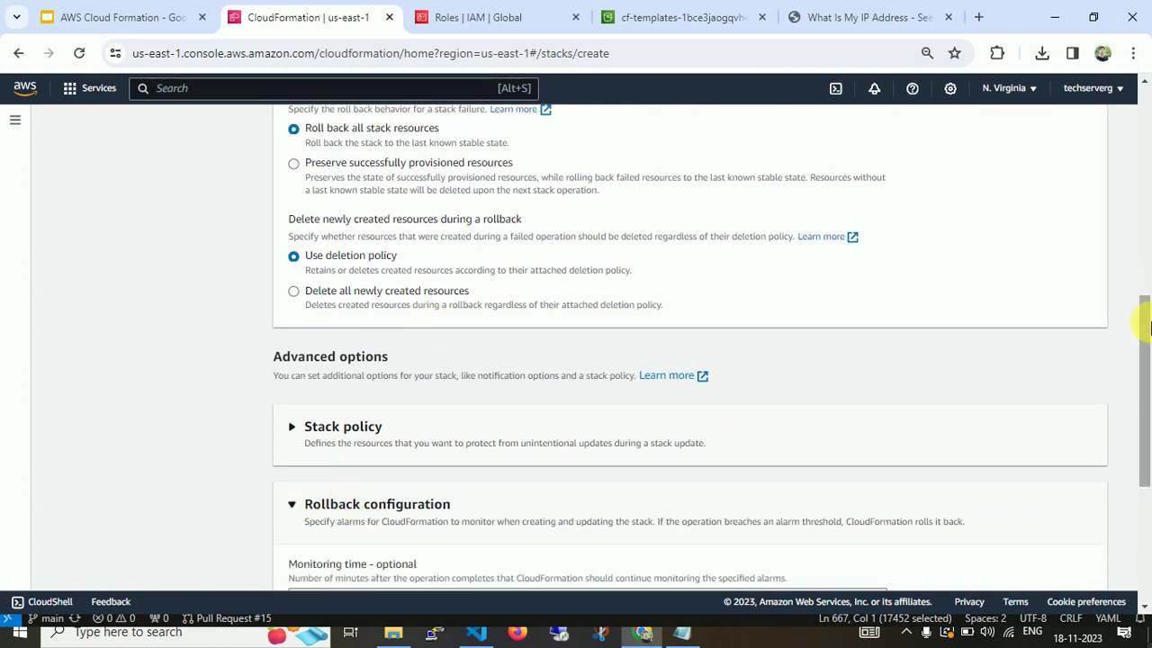
pyautogui.scroll(-4, 1149, 337)
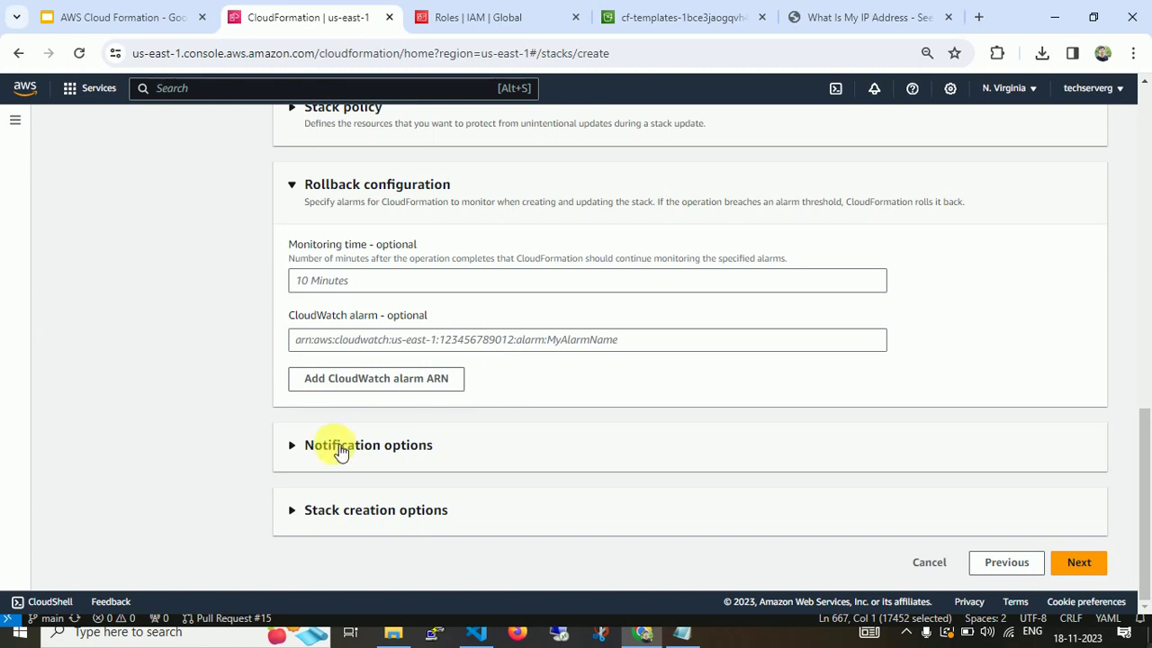
pyautogui.click(297, 187)
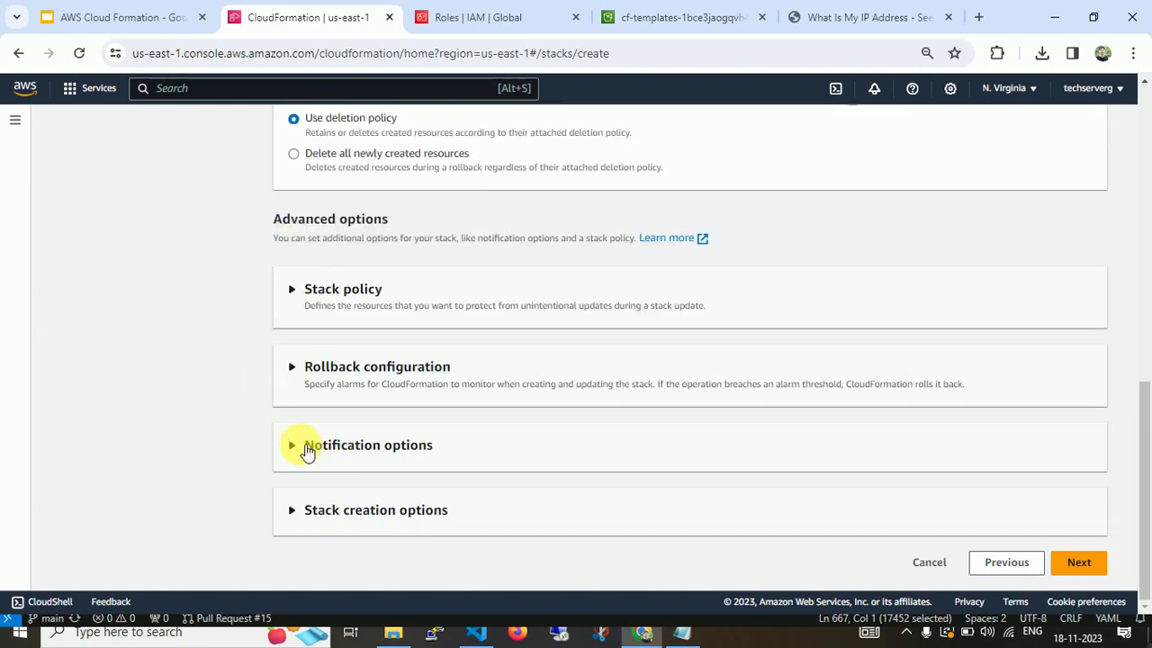
pyautogui.click(307, 450)
pyautogui.scroll(-2, 233, 349)
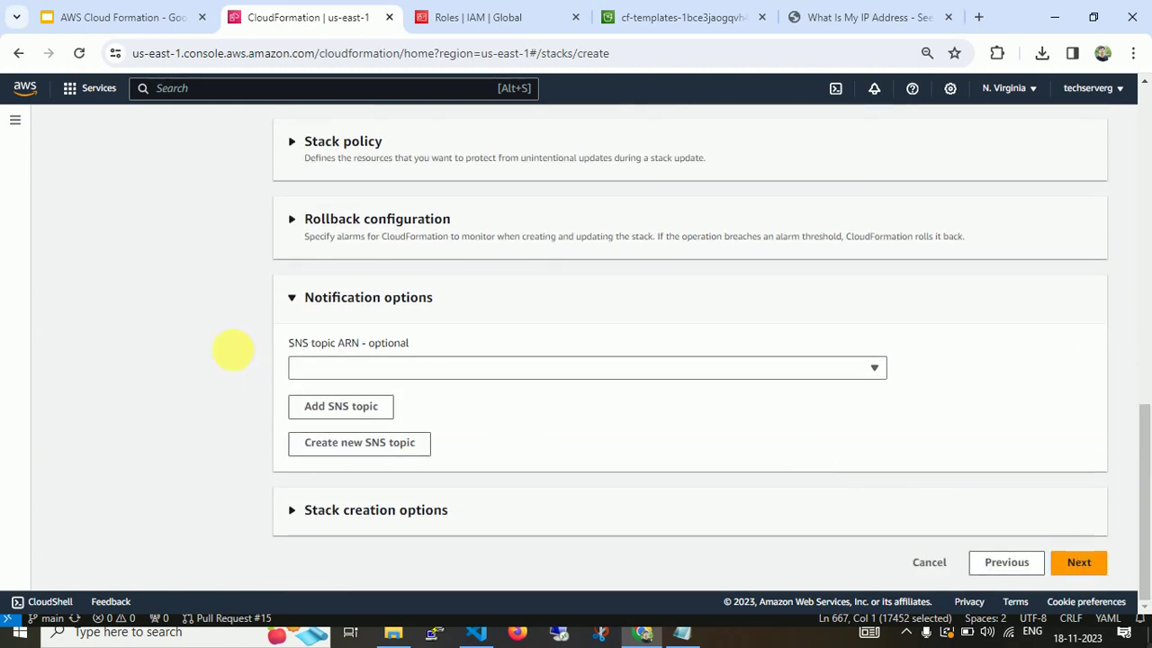
pyautogui.click(301, 304)
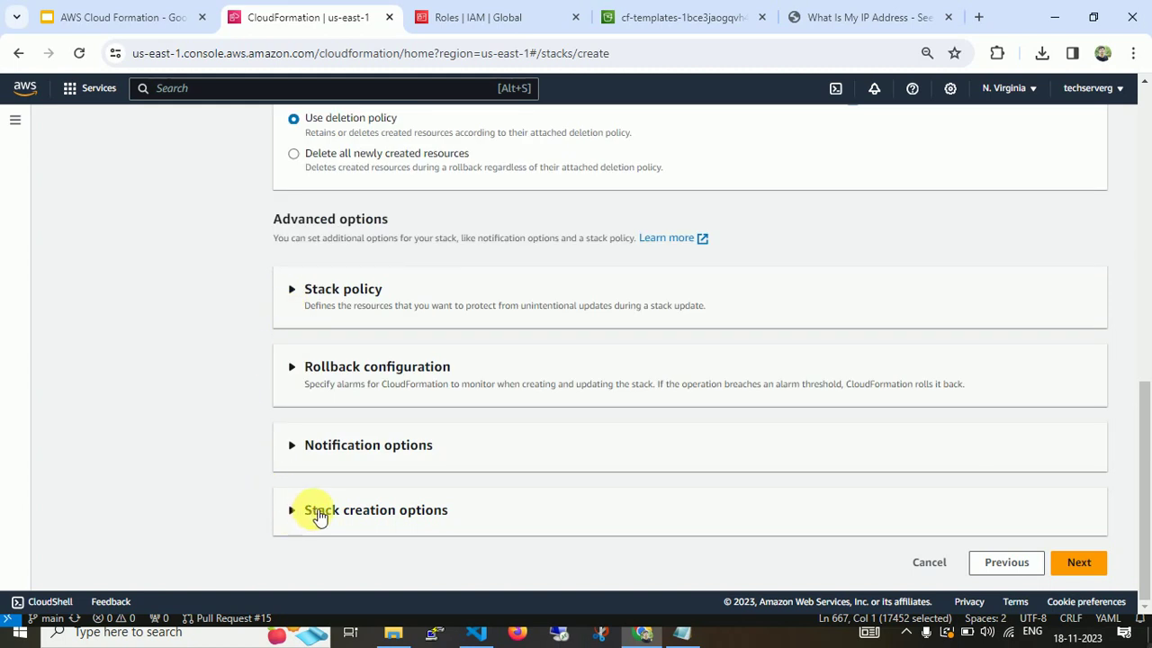
pyautogui.click(319, 510)
pyautogui.scroll(-2, 320, 516)
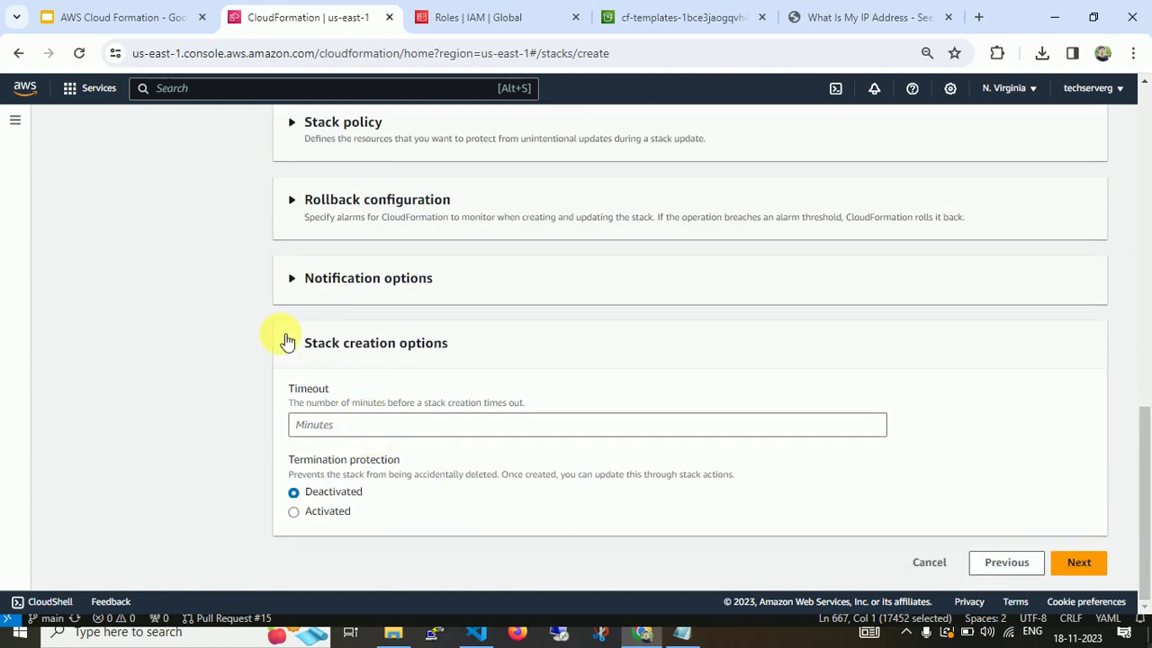
pyautogui.click(288, 341)
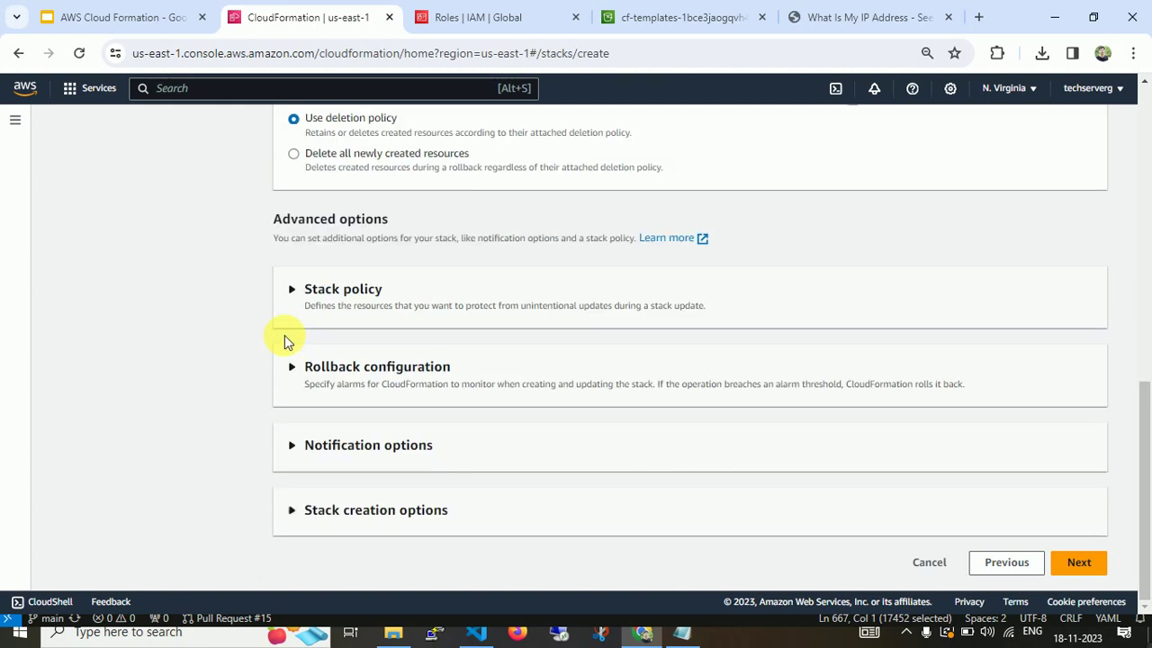
pyautogui.click(1084, 562)
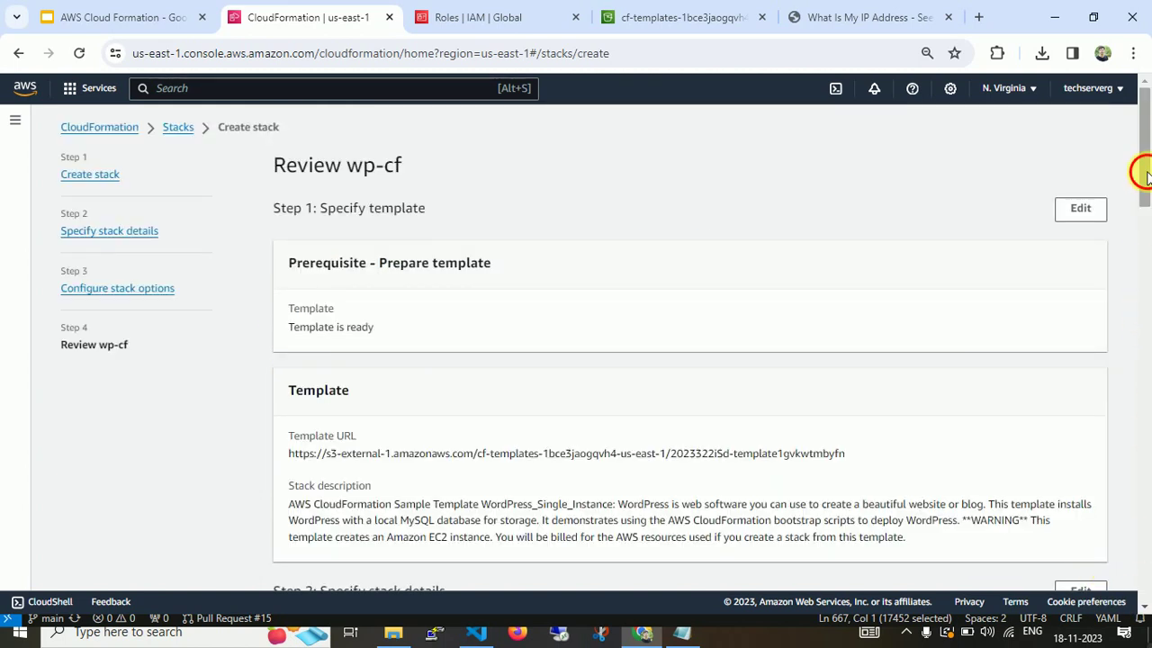
# Submit the wp-cf stack and refresh its Events list to see creation begin.
pyautogui.moveTo(1144, 175); pyautogui.dragTo(1143, 570)
pyautogui.click(1071, 566)
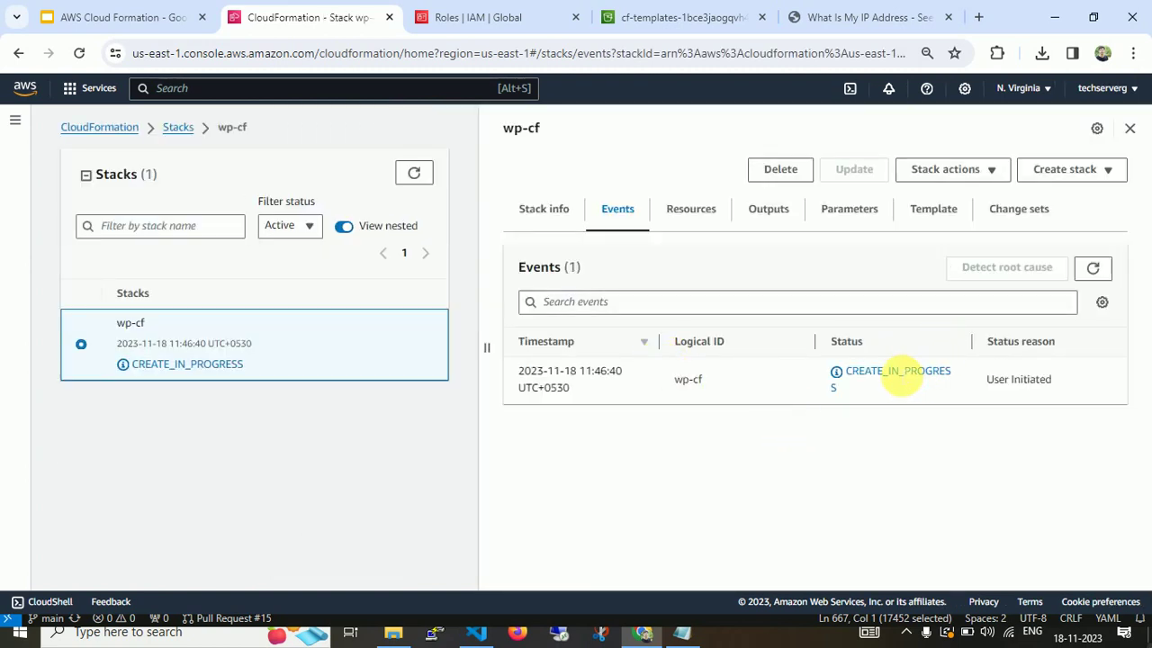
pyautogui.click(1094, 268)
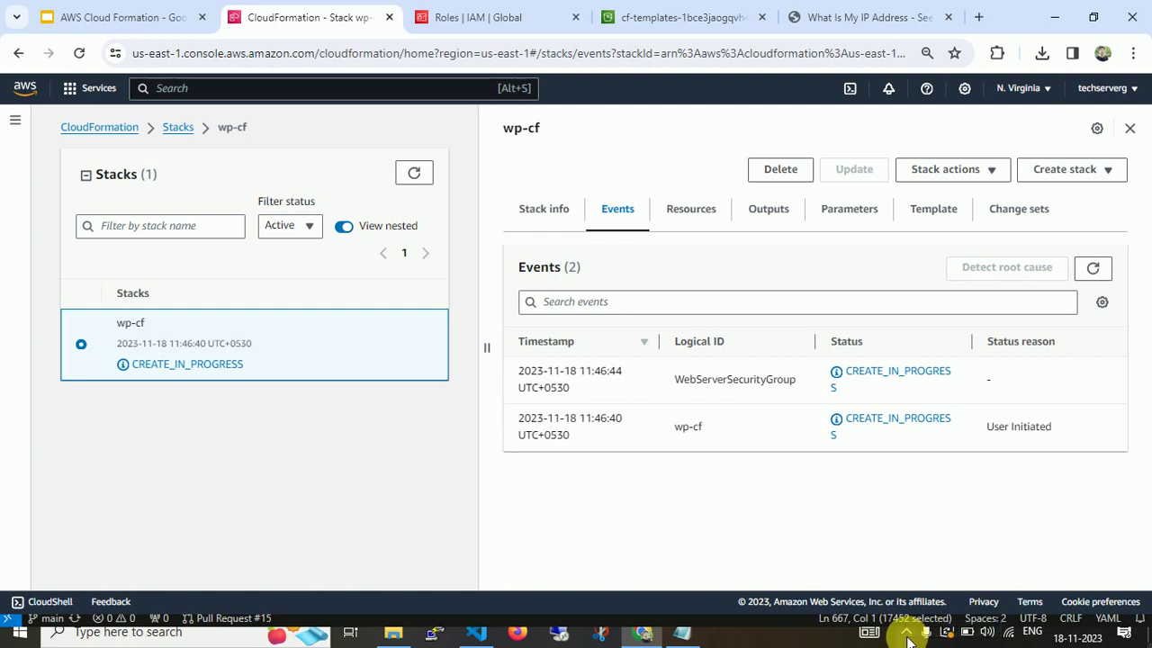
pyautogui.click(906, 633)
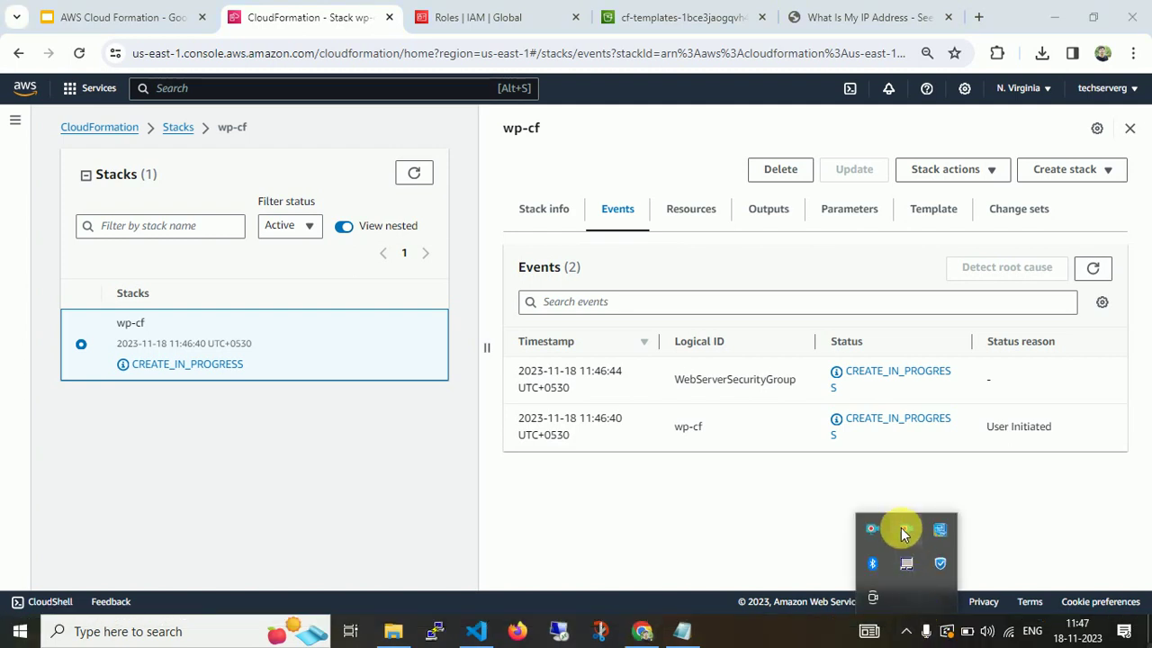
pyautogui.rightClick(904, 530)
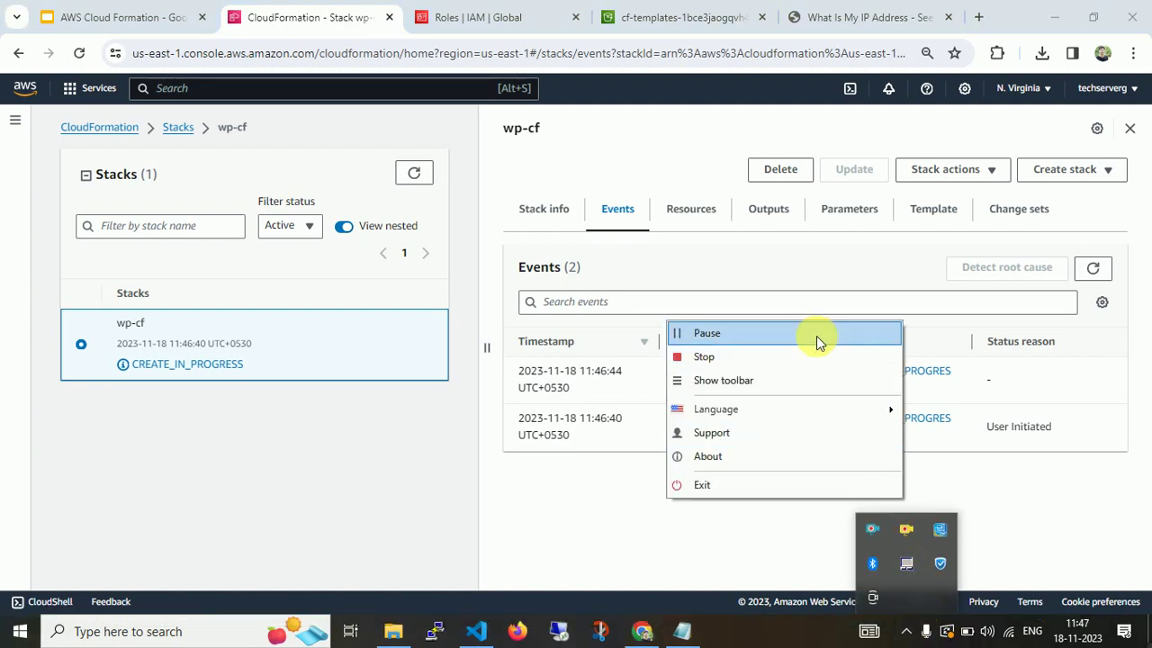
pyautogui.click(816, 335)
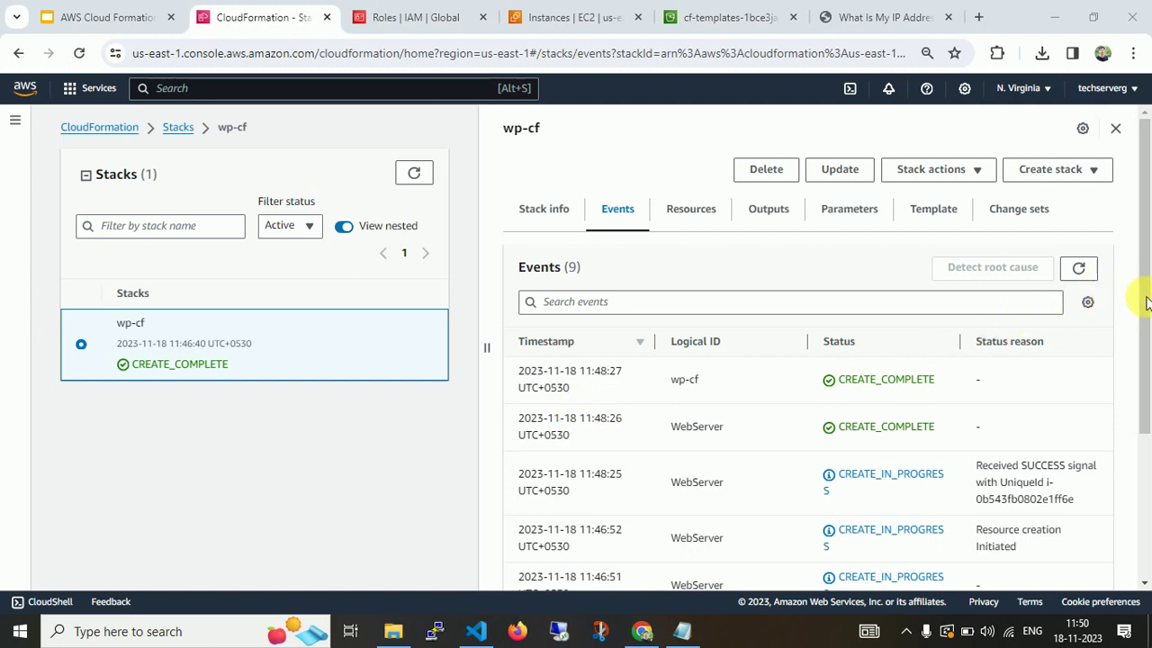
# Scroll through the wp-cf events to confirm WebServer and WebServerSecurityGroup reach CREATE_COMPLETE.
pyautogui.moveTo(1143, 301); pyautogui.dragTo(1143, 483)
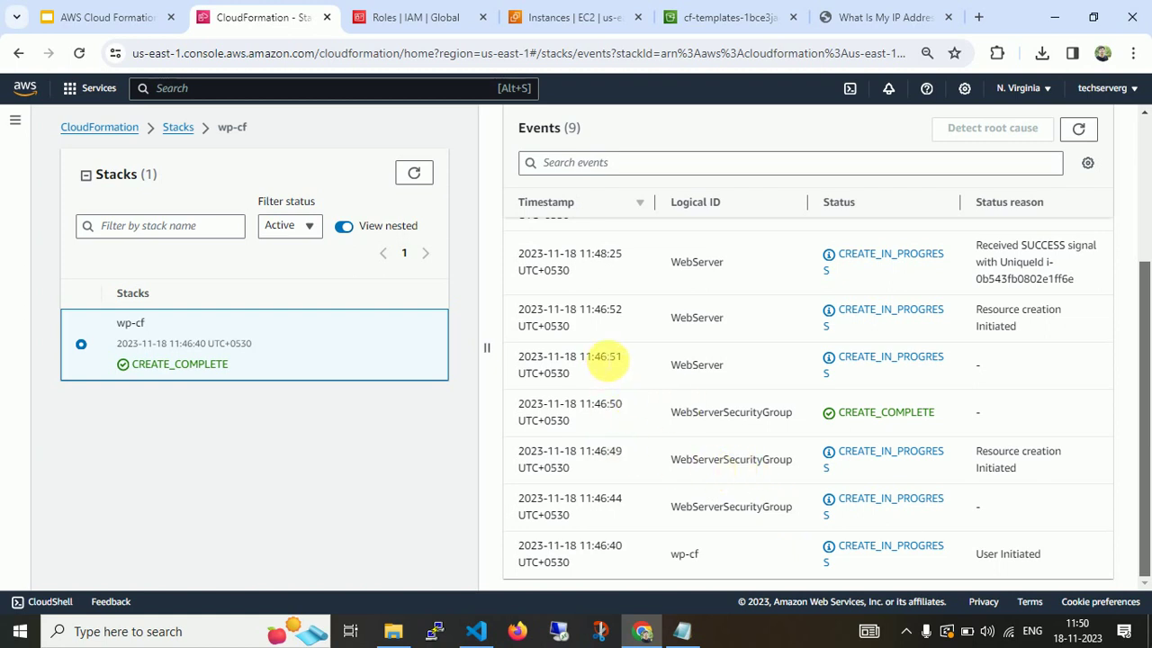
pyautogui.moveTo(1143, 457); pyautogui.dragTo(1144, 425)
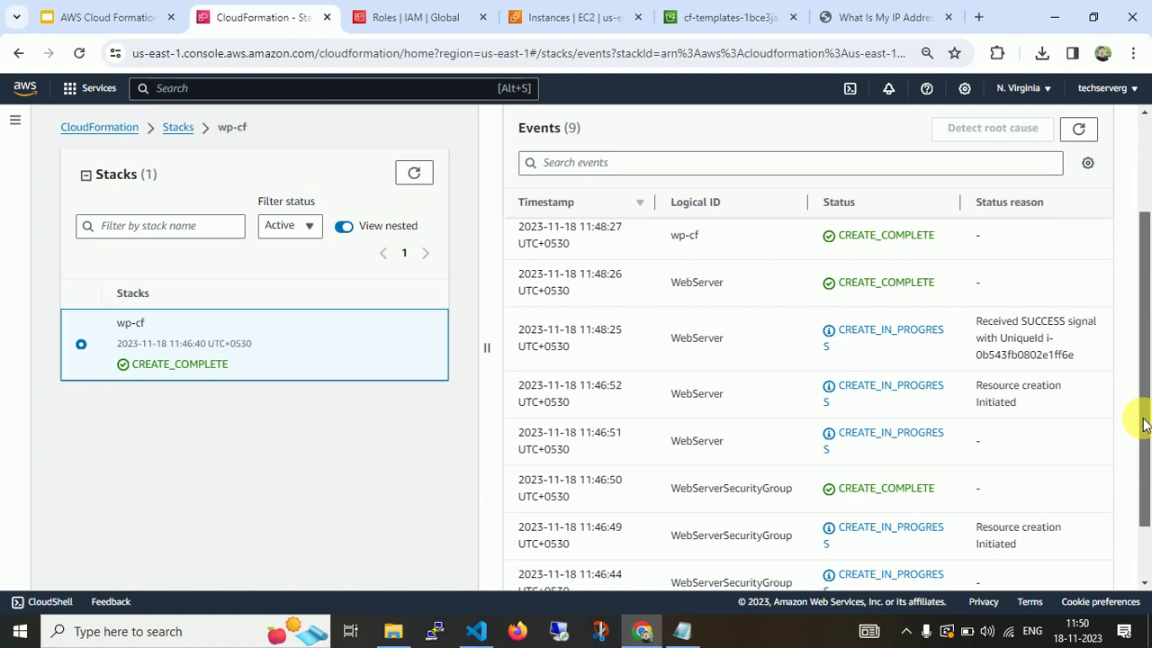
pyautogui.moveTo(1144, 398); pyautogui.dragTo(1148, 275)
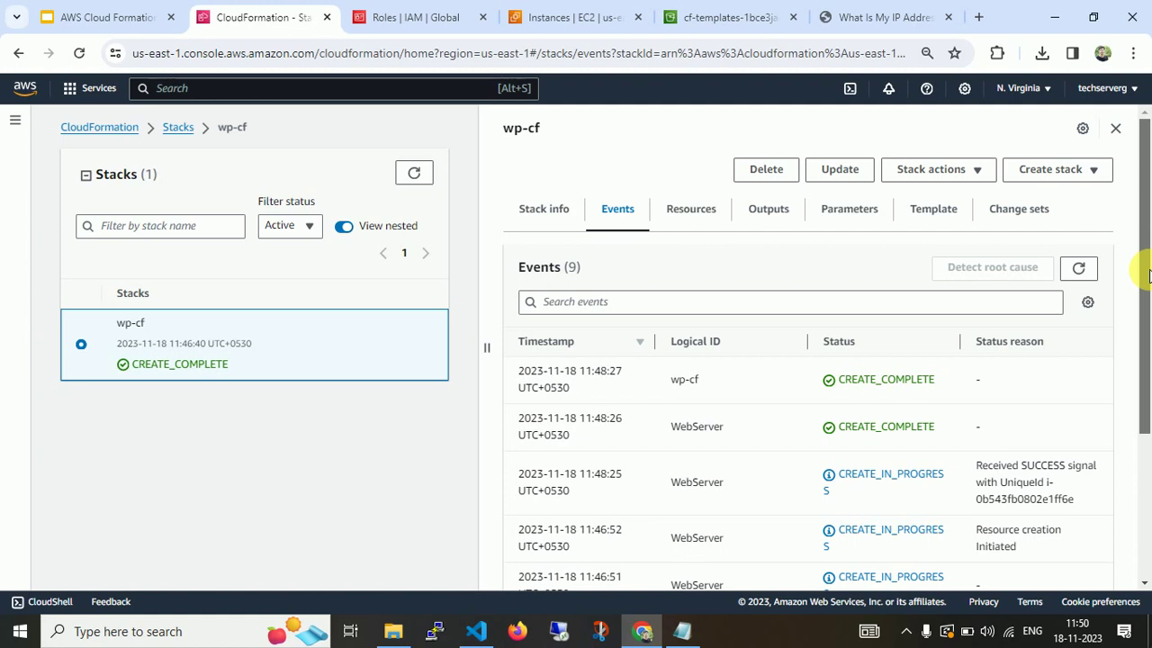
# Review the wp-cf Stack info, Events and Resources, ending on Outputs showing WebsiteURL.
pyautogui.click(534, 211)
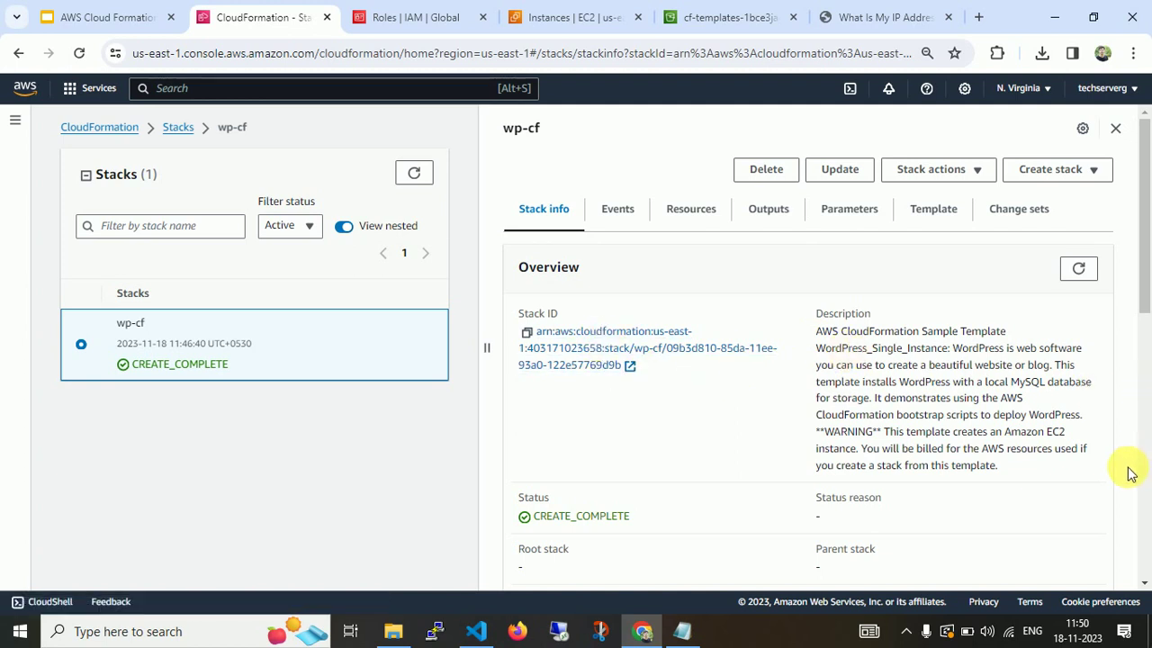
pyautogui.moveTo(1142, 264); pyautogui.dragTo(1079, 188)
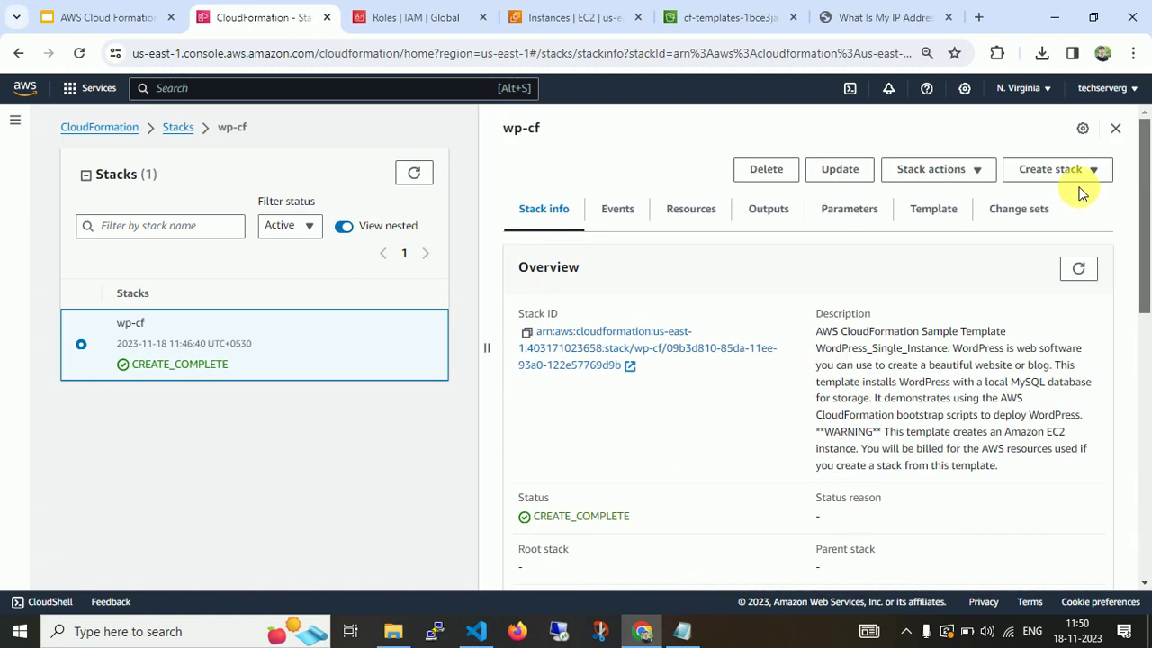
pyautogui.click(609, 215)
pyautogui.click(704, 218)
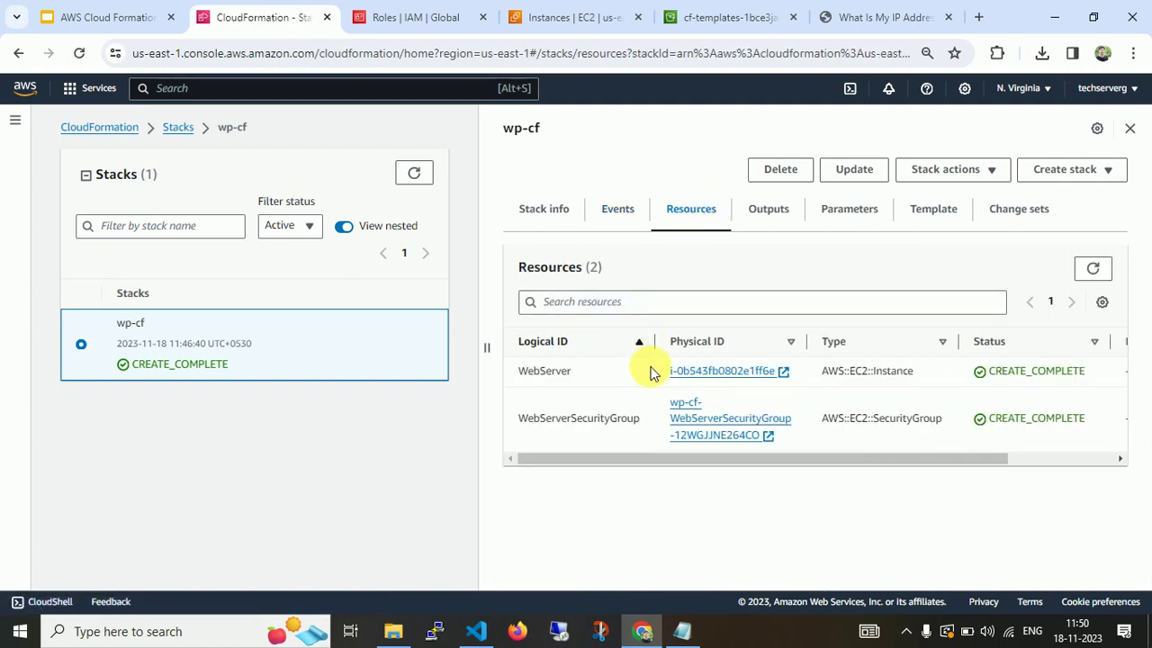
pyautogui.click(758, 224)
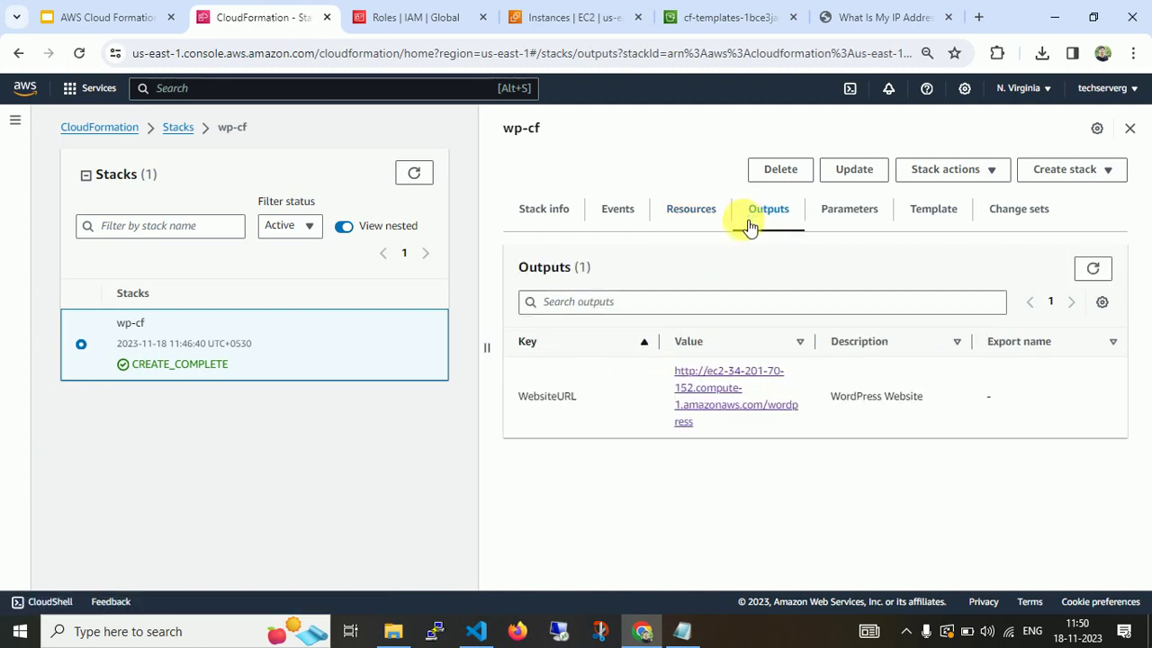
# Inspect the WebsiteURL !Join in cloudformation.yaml: http, WebServer PublicDnsName and /wordpress.
pyautogui.click(477, 631)
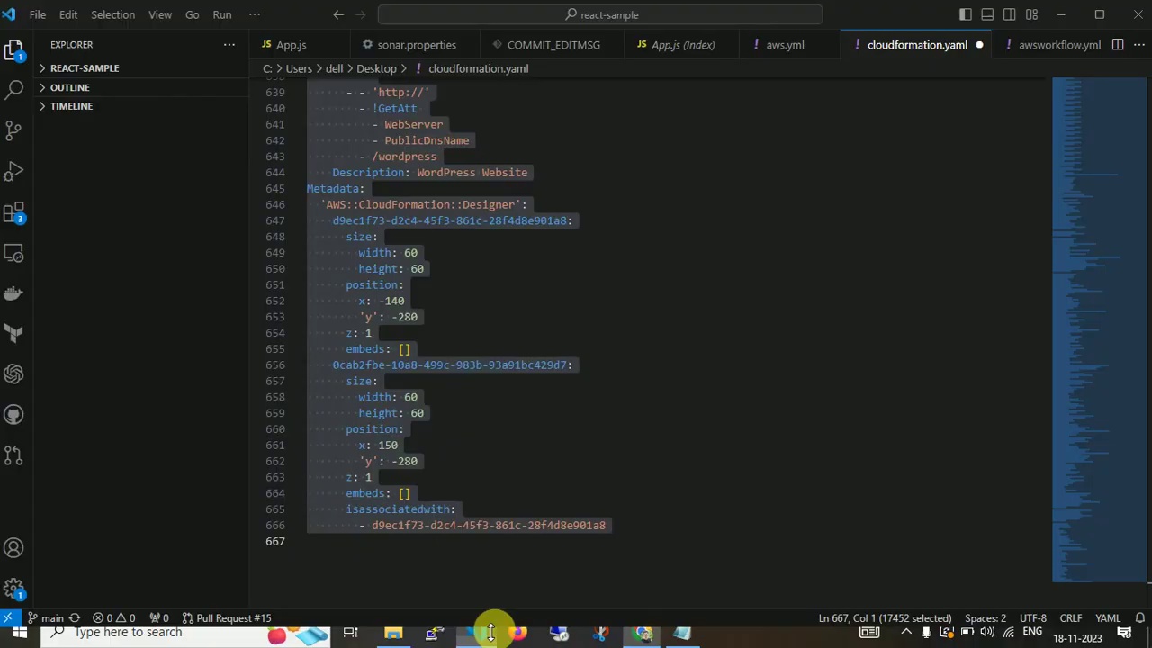
pyautogui.click(624, 448)
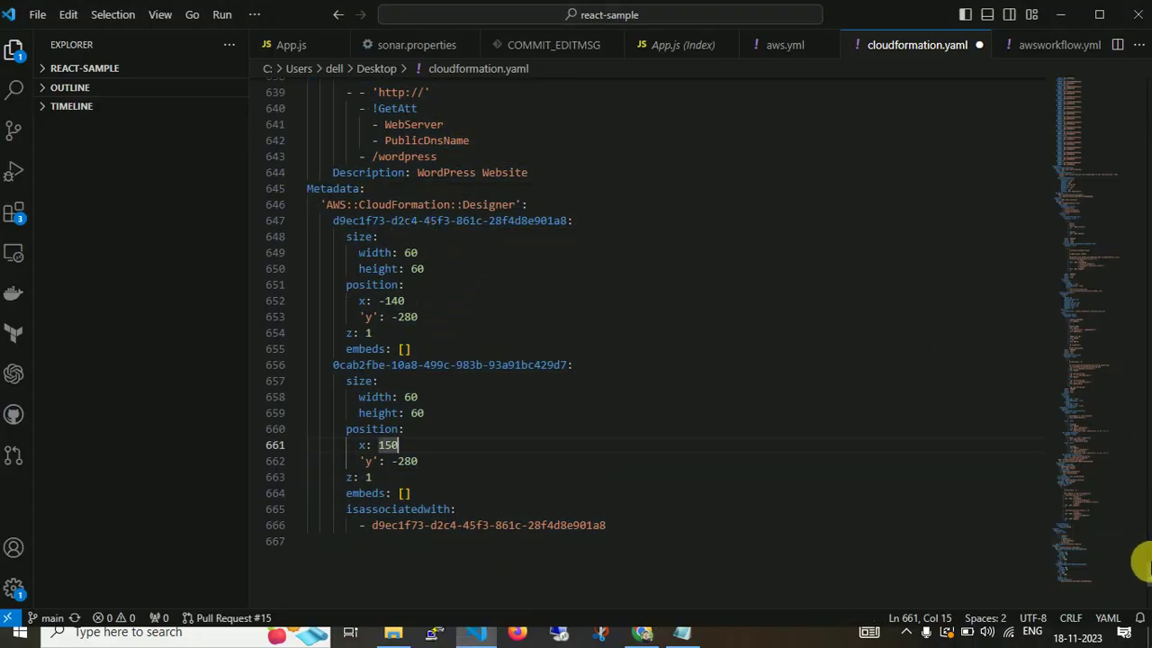
pyautogui.scroll(4, 1141, 565)
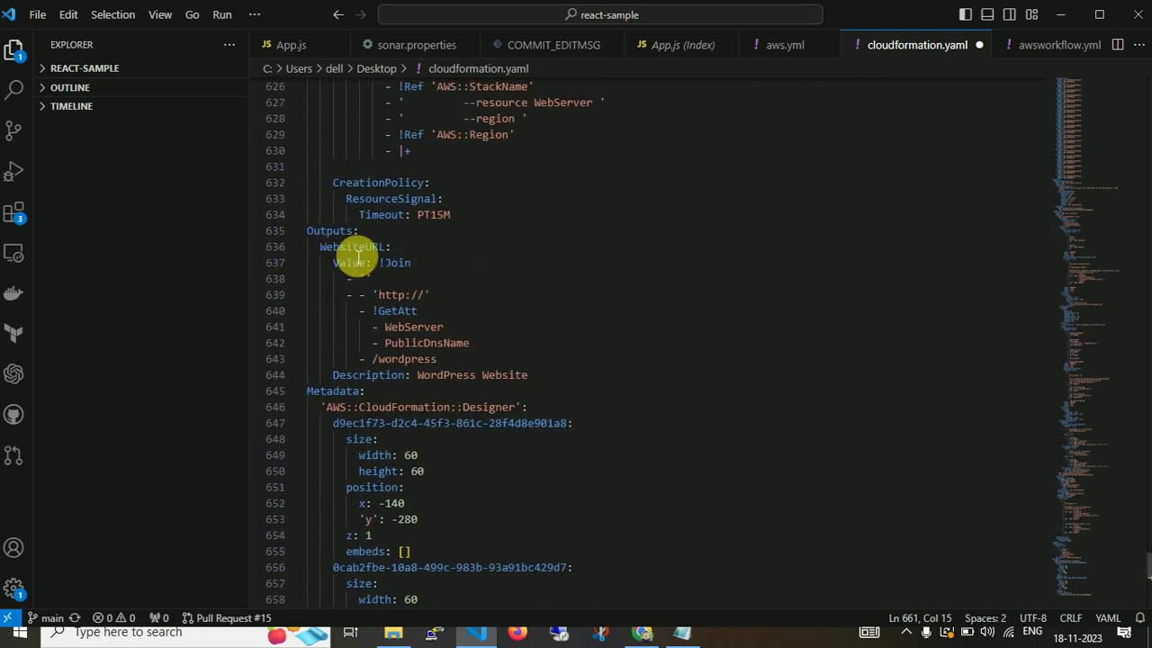
pyautogui.moveTo(379, 263); pyautogui.dragTo(409, 270)
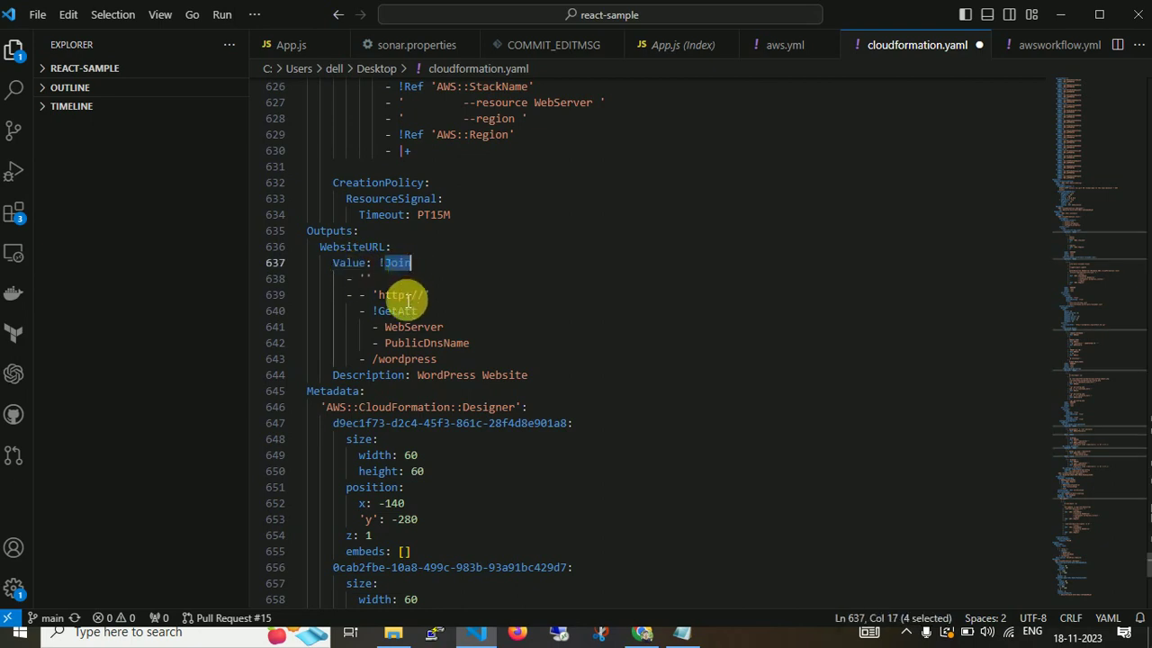
pyautogui.doubleClick(401, 297)
pyautogui.doubleClick(406, 313)
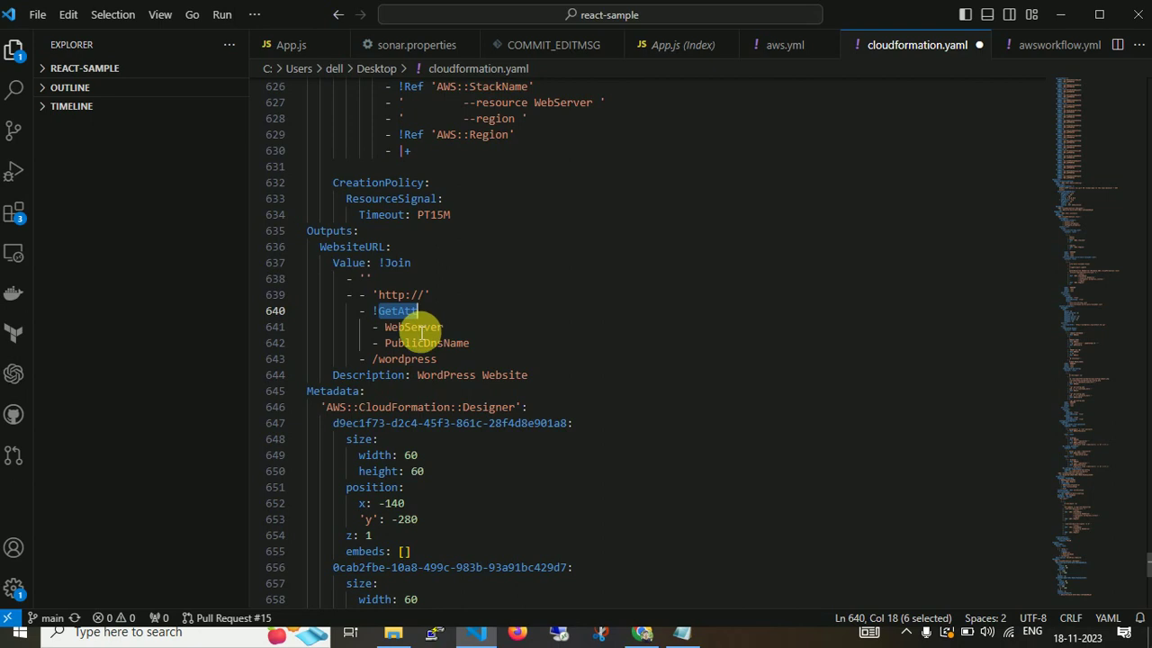
pyautogui.doubleClick(414, 328)
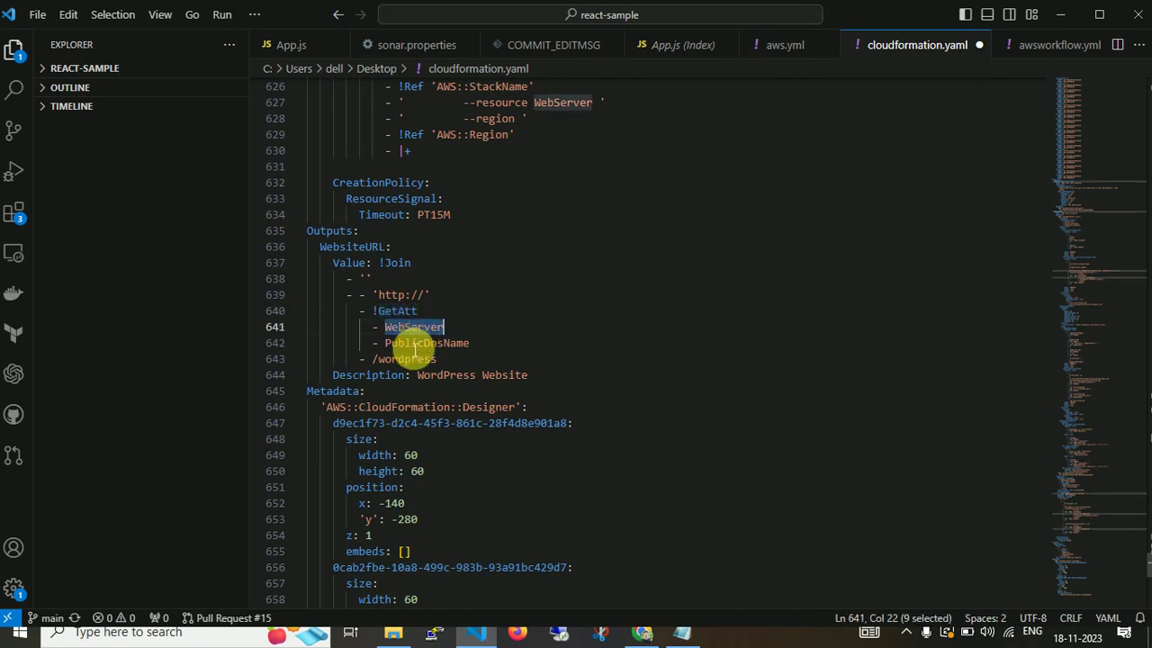
pyautogui.doubleClick(427, 345)
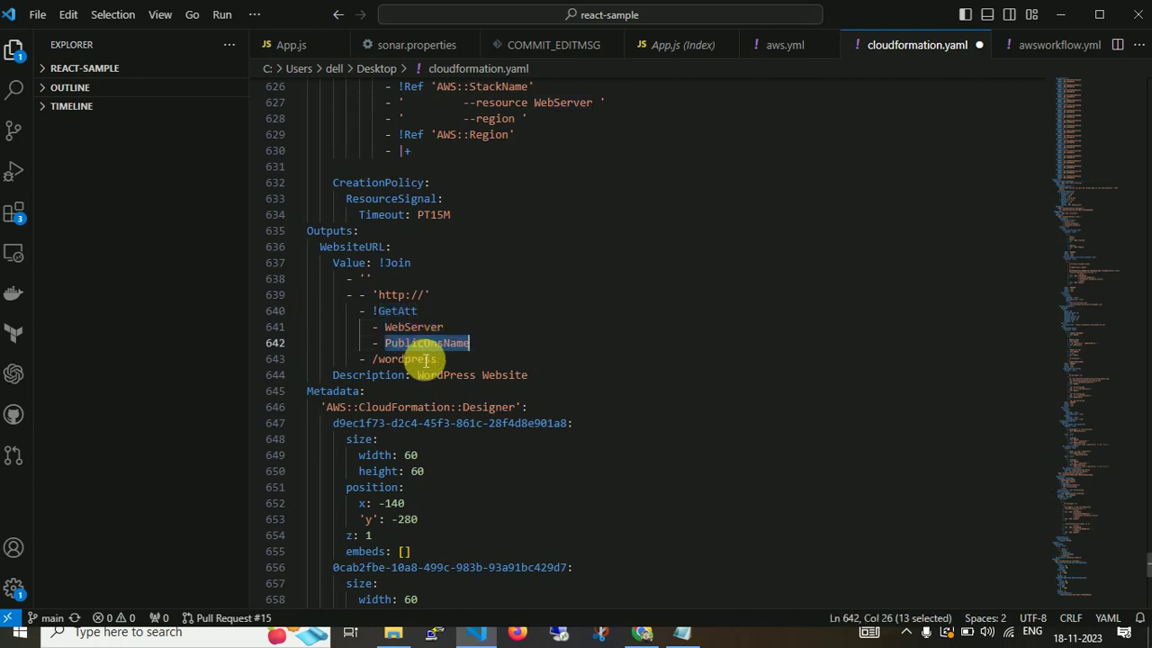
pyautogui.doubleClick(415, 360)
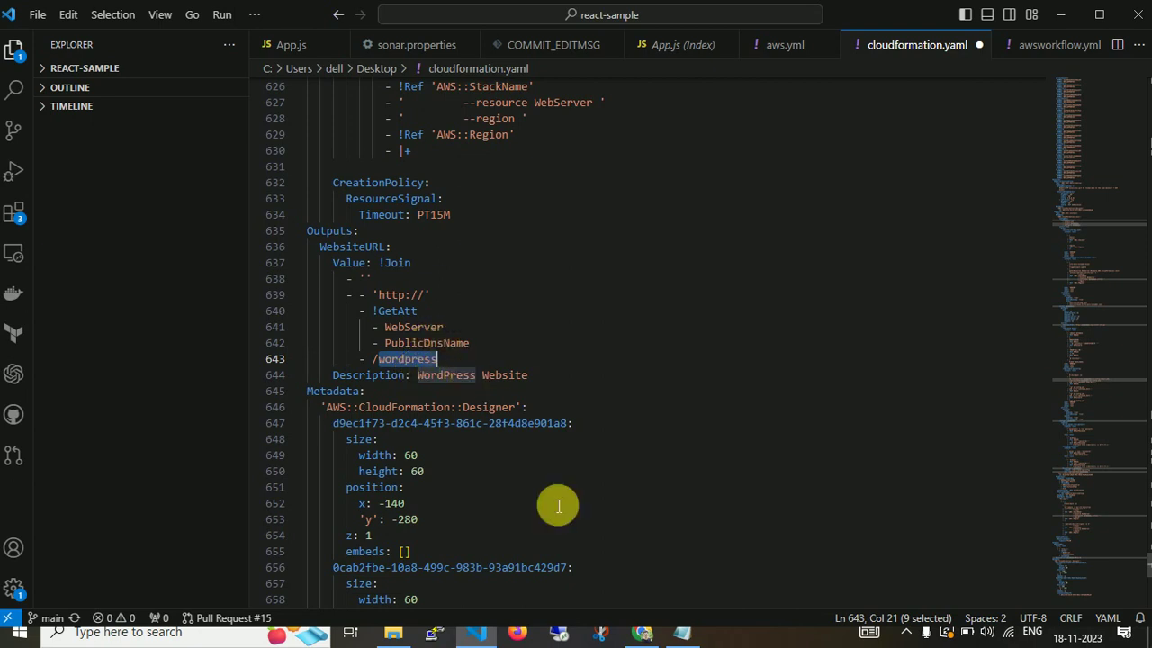
pyautogui.click(644, 631)
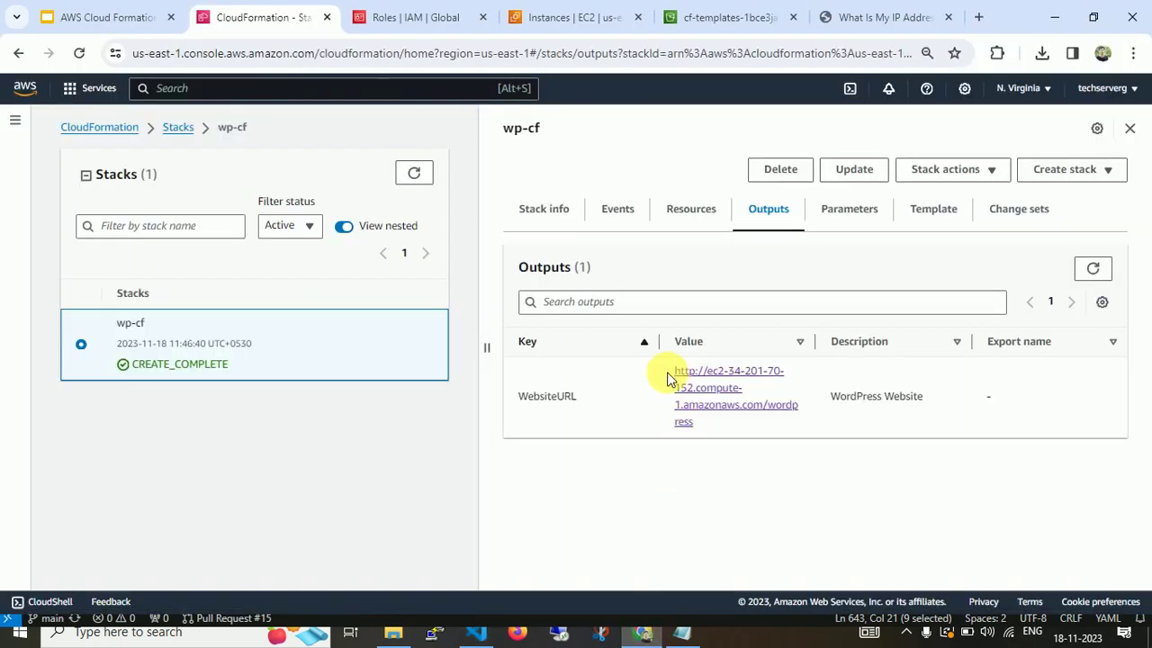
# Review the wp-cf stack's WebsiteURL output, parameters and template.
pyautogui.doubleClick(547, 397)
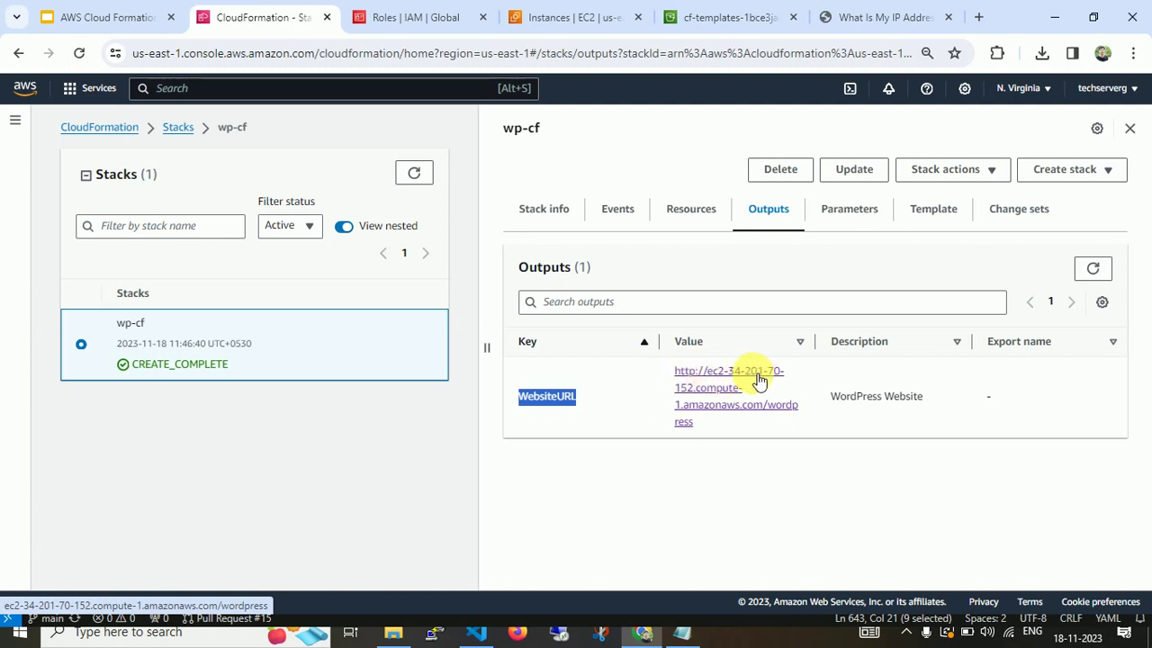
pyautogui.click(476, 632)
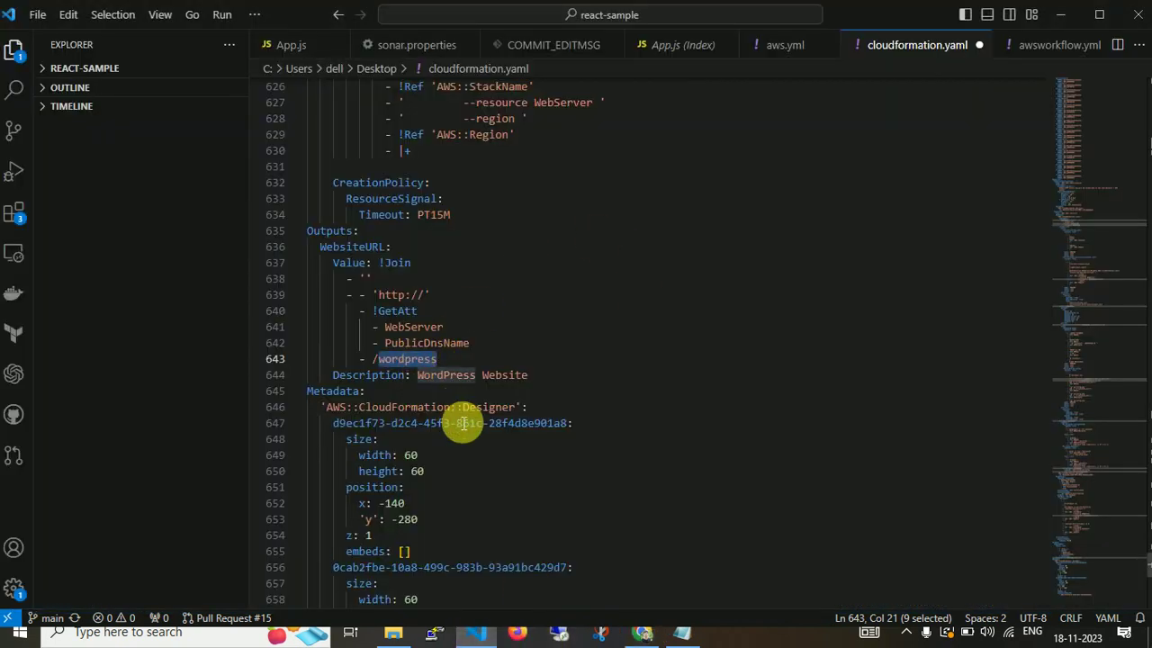
pyautogui.click(642, 632)
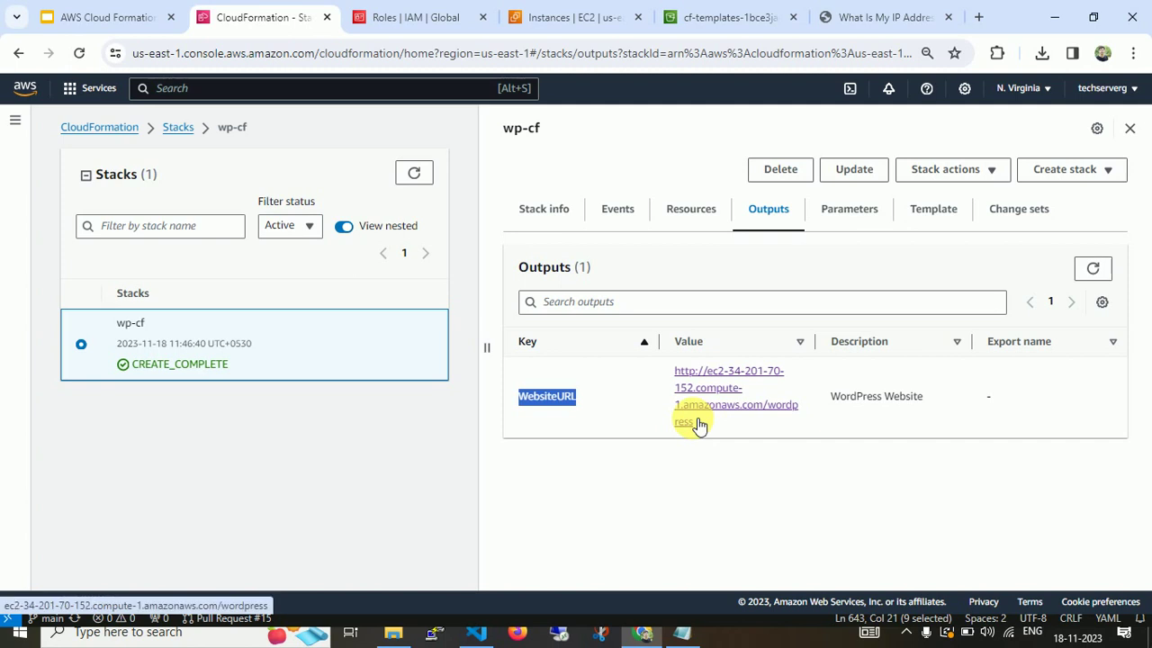
pyautogui.click(847, 216)
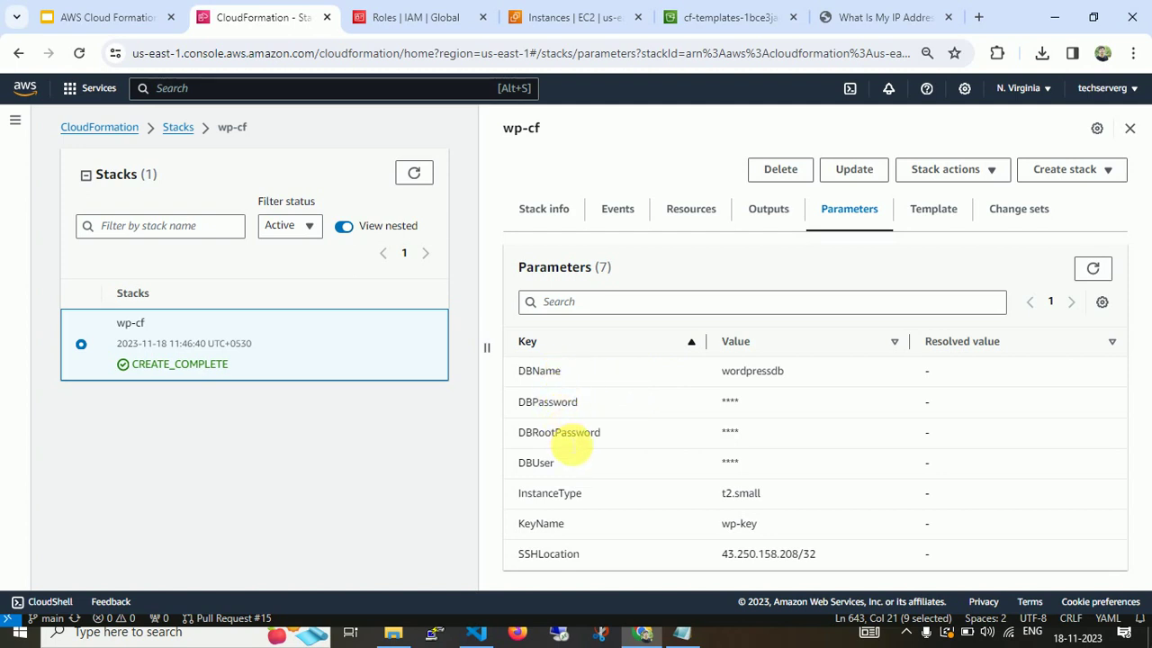
pyautogui.click(938, 210)
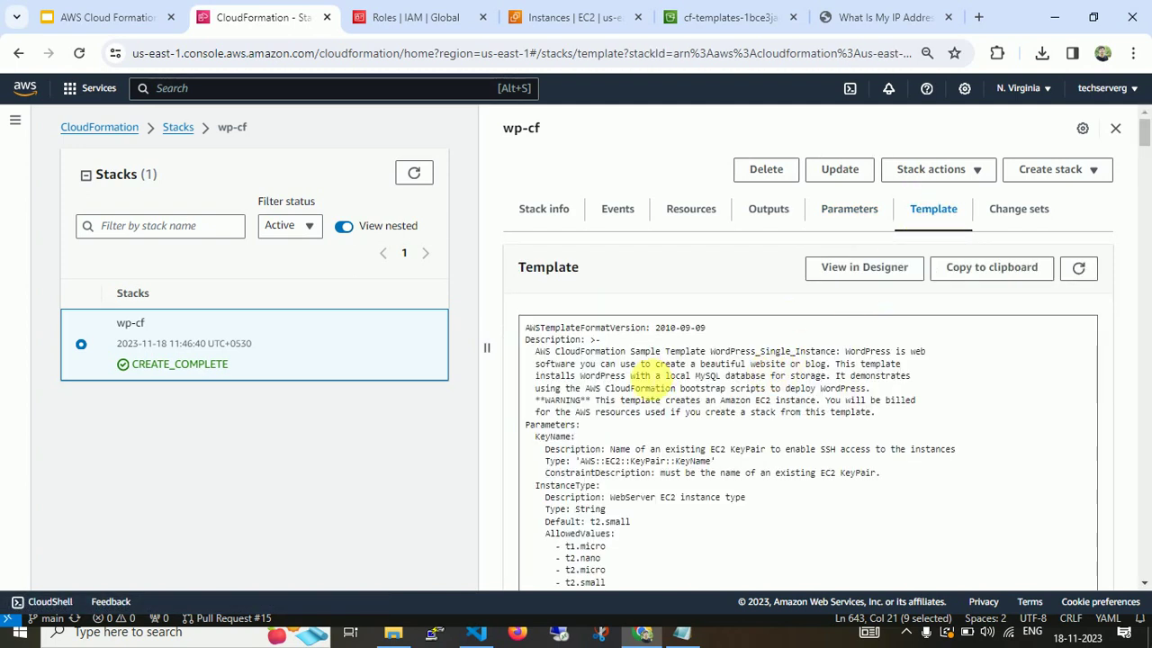
# Open the wp-cf template in Designer in a new browser tab.
pyautogui.rightClick(852, 272)
pyautogui.click(895, 288)
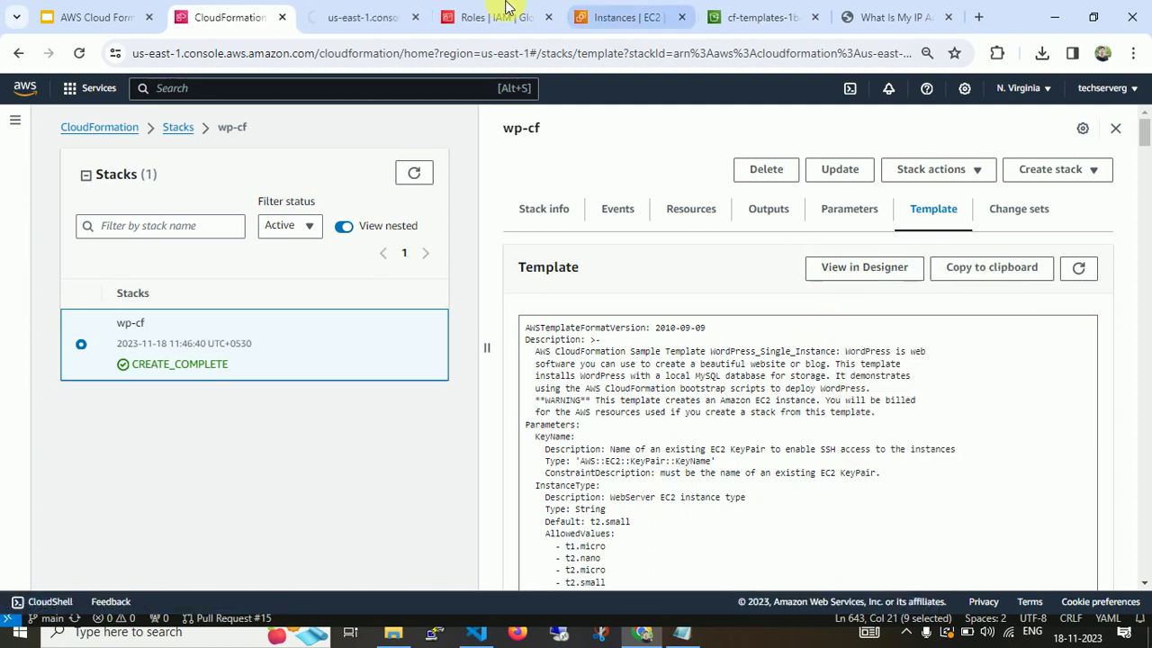
pyautogui.click(373, 14)
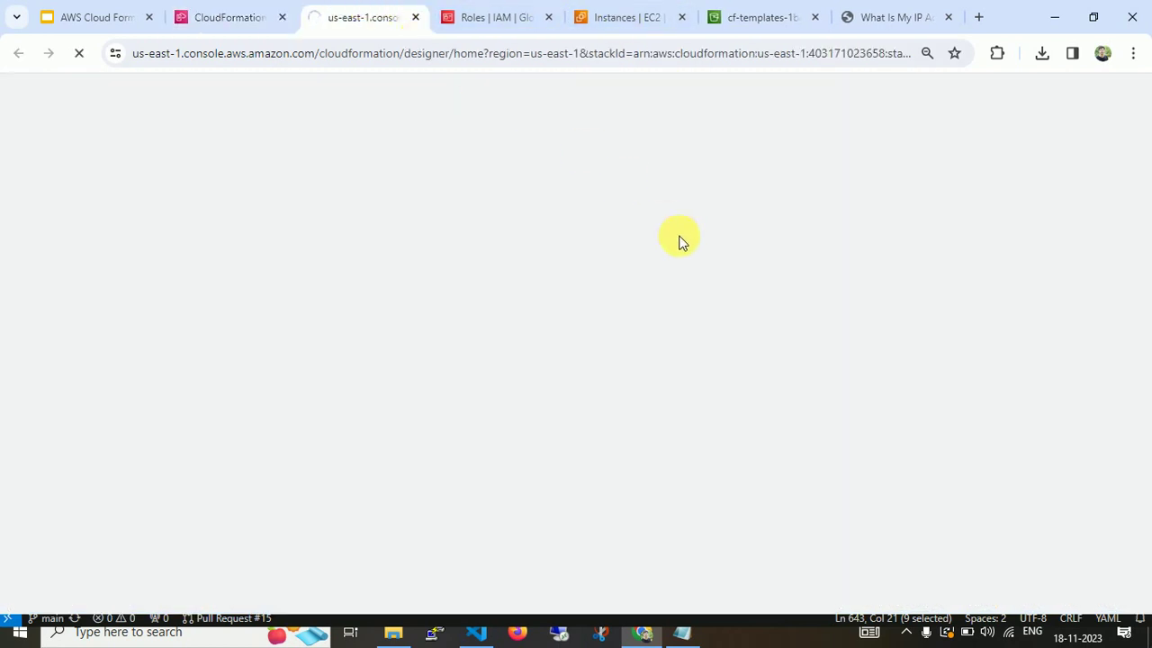
# Check the stack's Change sets, then return to the Designer tab.
pyautogui.click(212, 18)
pyautogui.click(1006, 218)
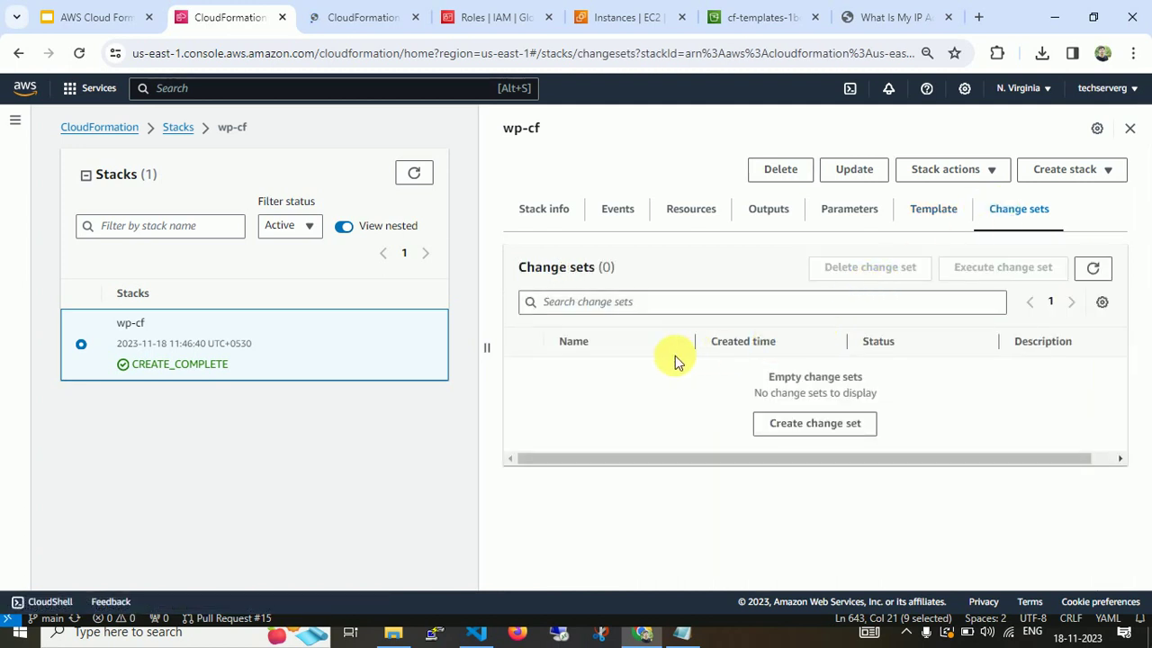
pyautogui.click(355, 17)
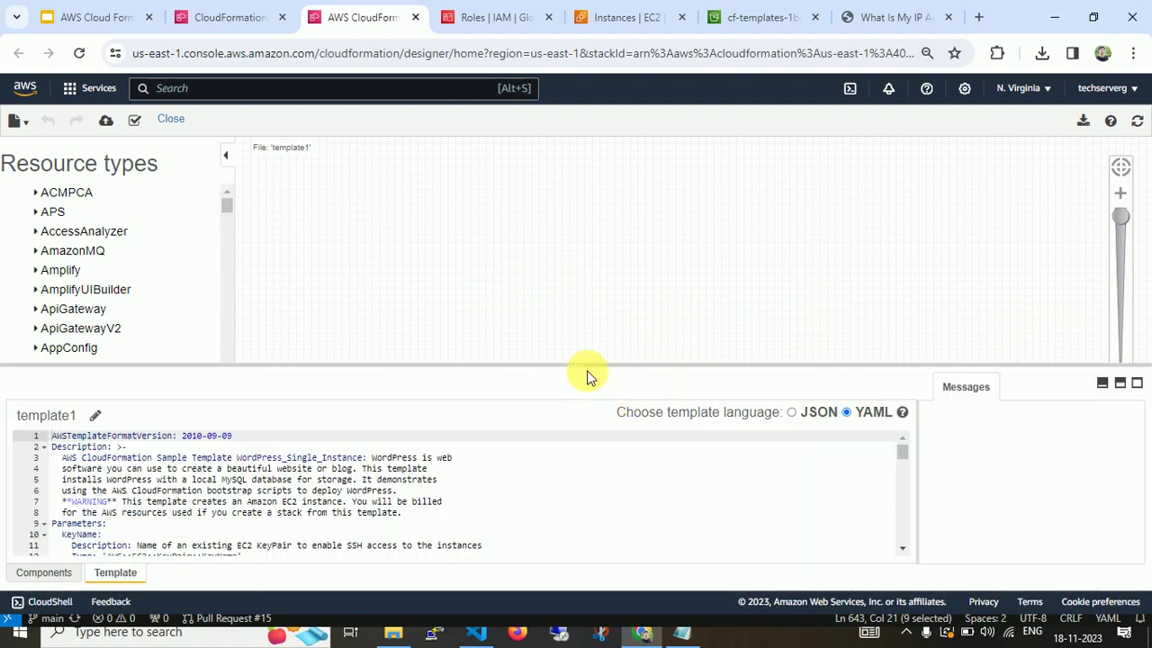
# Enlarge and arrange the Designer canvas so WebServer and WebServerSecurityGroup nodes show fully.
pyautogui.moveTo(576, 369); pyautogui.dragTo(575, 479)
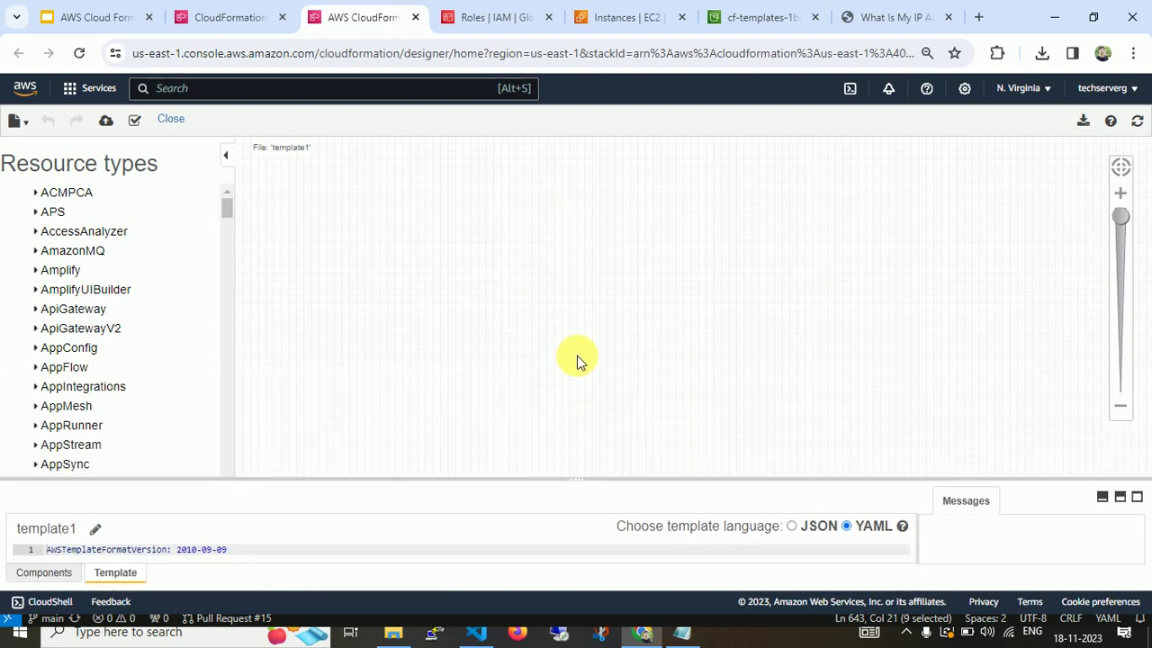
pyautogui.moveTo(1121, 220); pyautogui.dragTo(1121, 385)
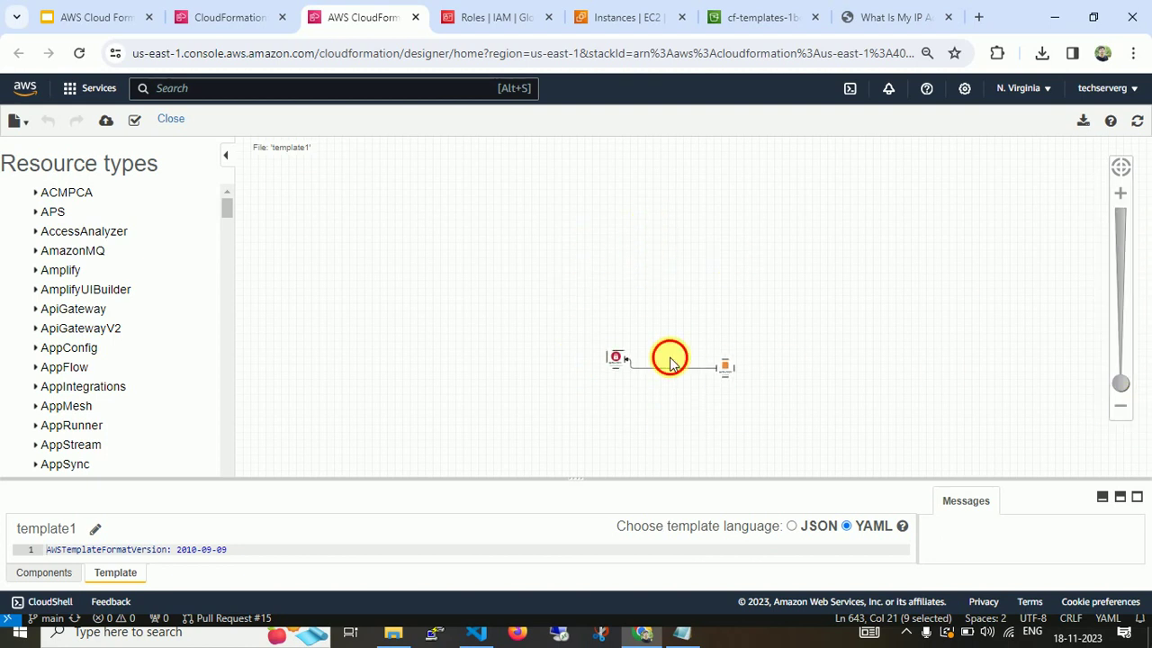
pyautogui.moveTo(670, 358); pyautogui.dragTo(564, 202)
pyautogui.scroll(2, 554, 246)
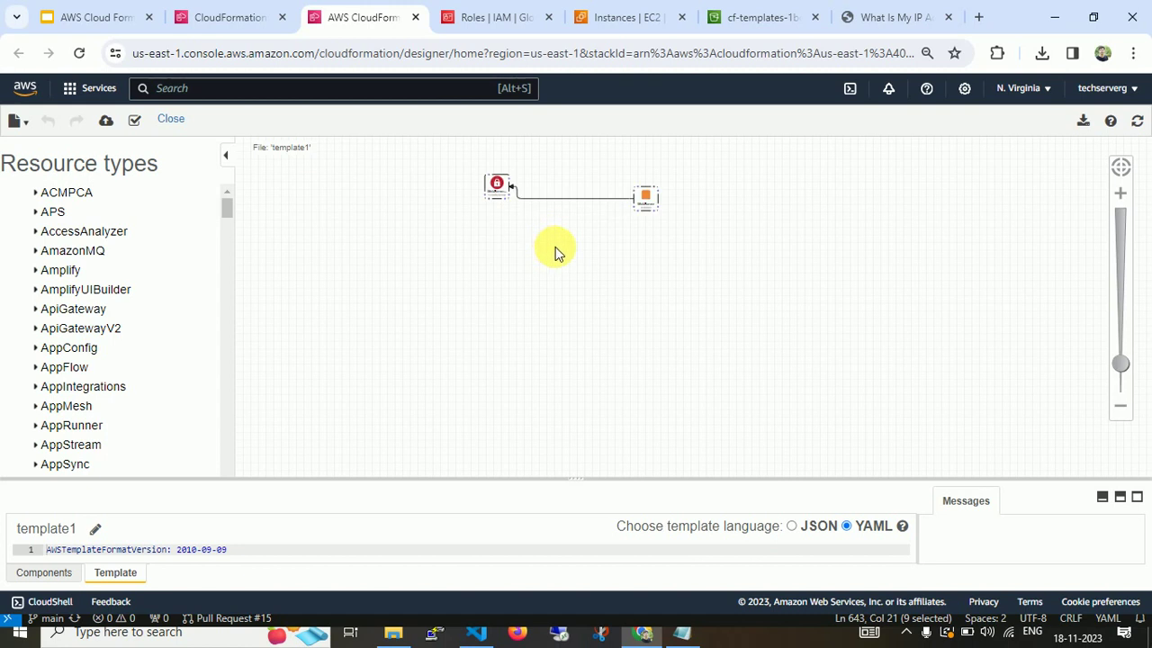
pyautogui.scroll(2, 554, 252)
pyautogui.moveTo(560, 242); pyautogui.dragTo(540, 326)
pyautogui.scroll(-1, 540, 324)
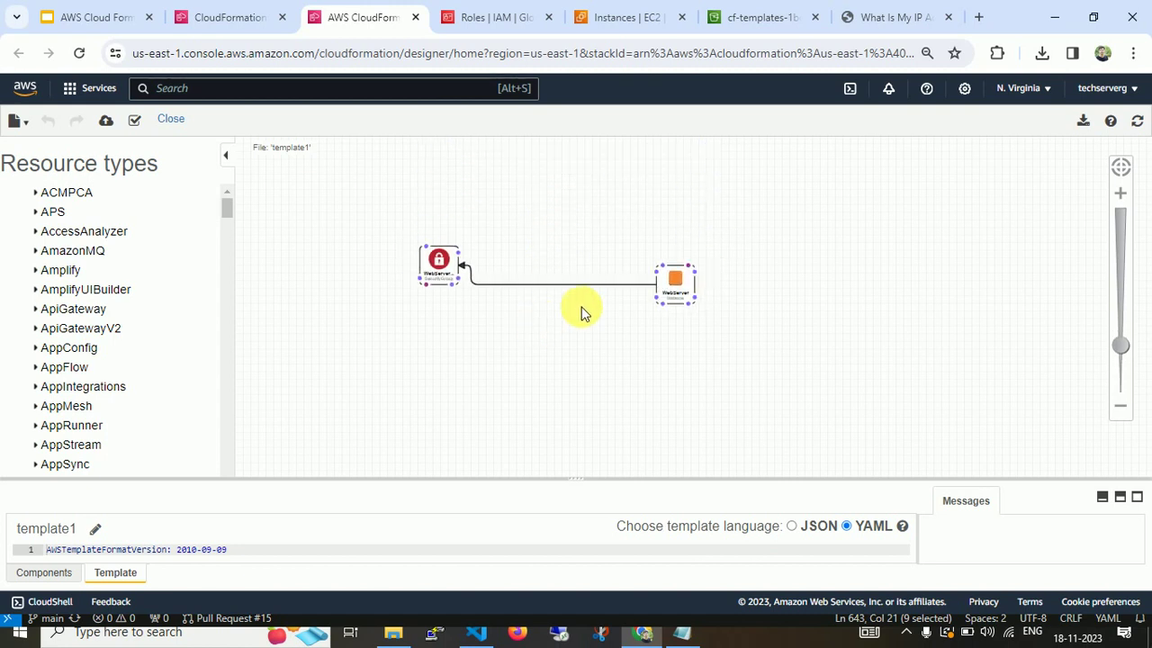
pyautogui.click(1120, 193)
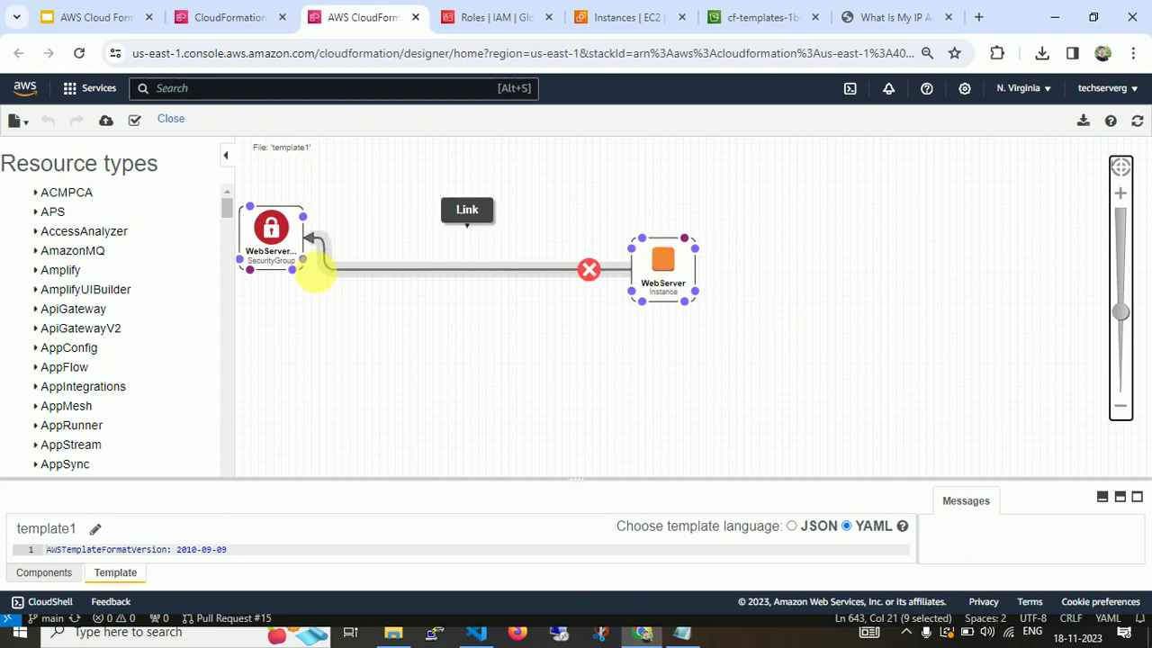
pyautogui.moveTo(295, 243); pyautogui.dragTo(437, 259)
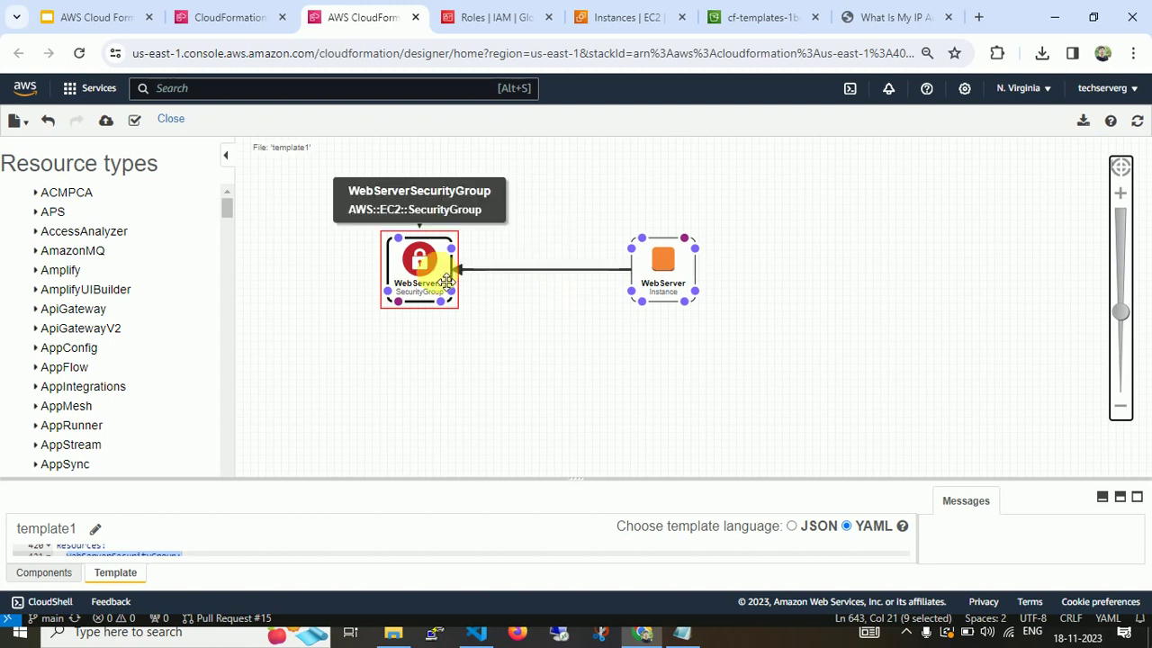
# Revisit the stack's tabs and follow the Outputs WebsiteURL to the WordPress welcome page.
pyautogui.click(225, 19)
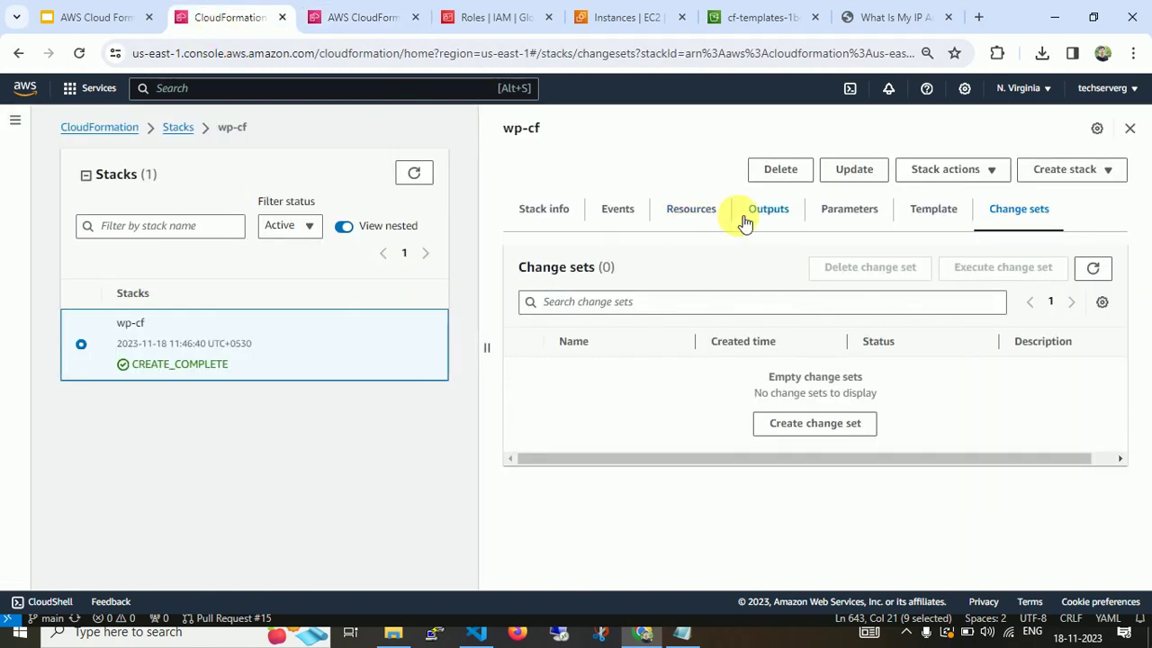
pyautogui.click(529, 215)
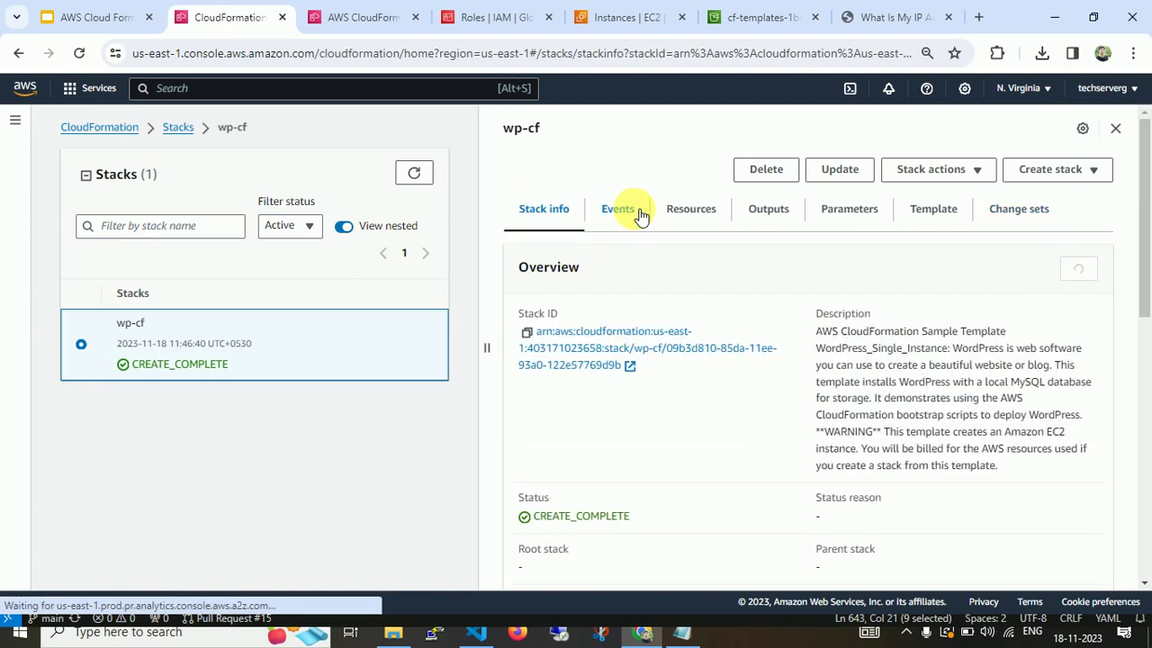
pyautogui.click(634, 214)
pyautogui.click(711, 213)
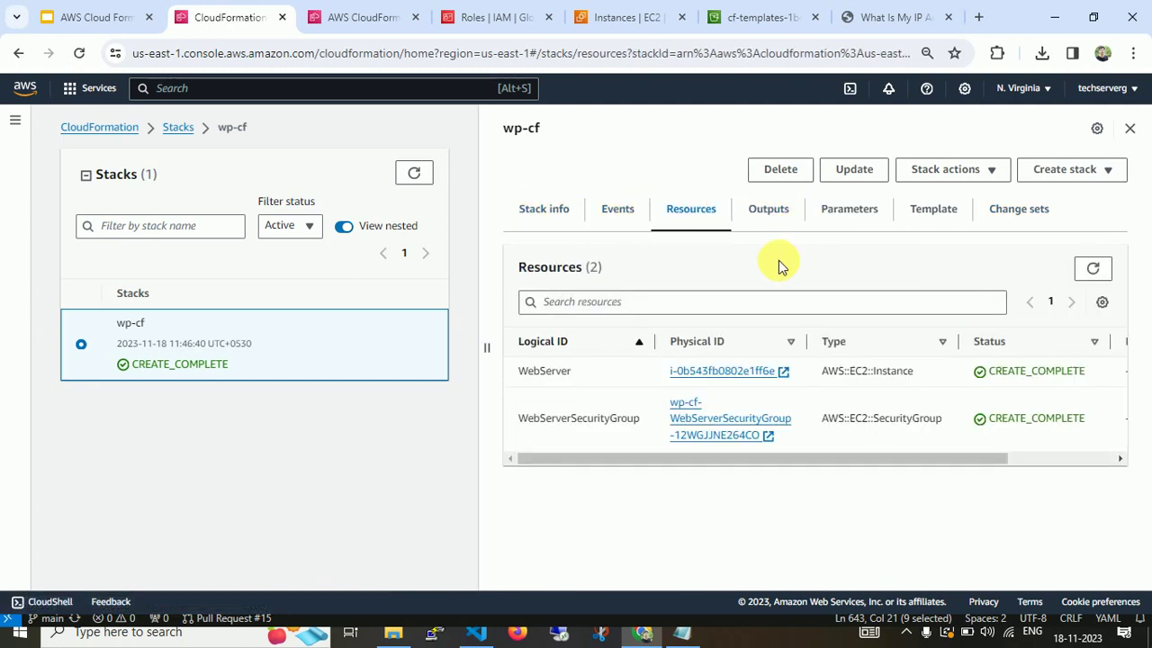
pyautogui.click(770, 210)
pyautogui.click(720, 399)
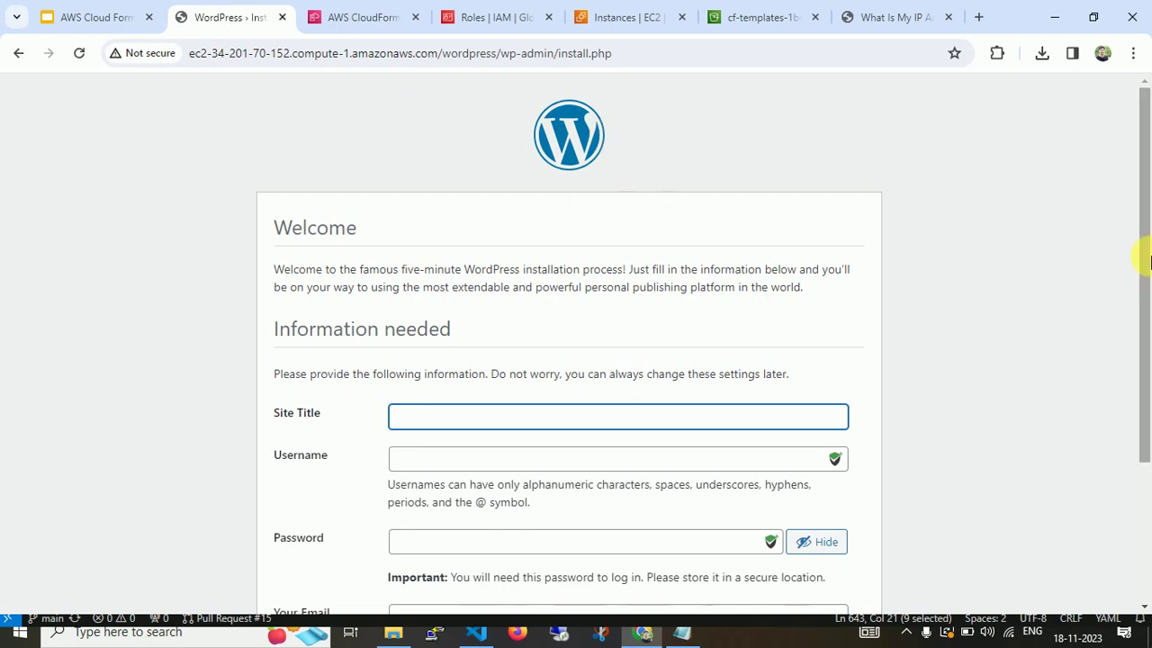
# Enter site title techserverglobal and username admin in the WordPress install form.
pyautogui.moveTo(1144, 257); pyautogui.dragTo(1148, 475)
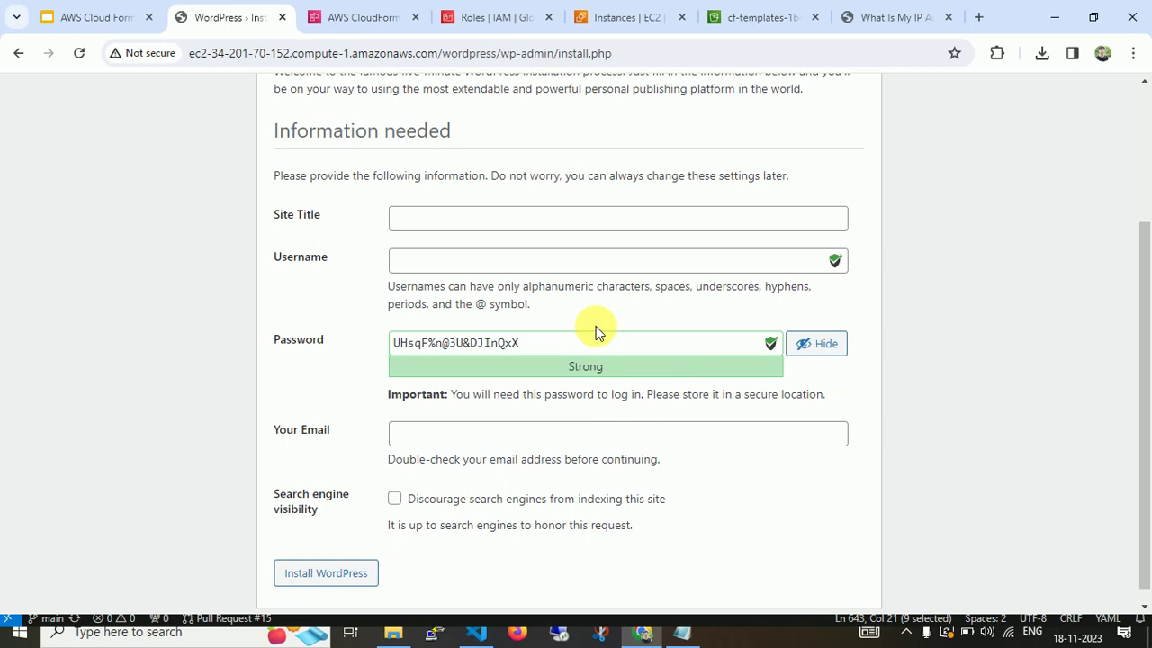
pyautogui.click(488, 262)
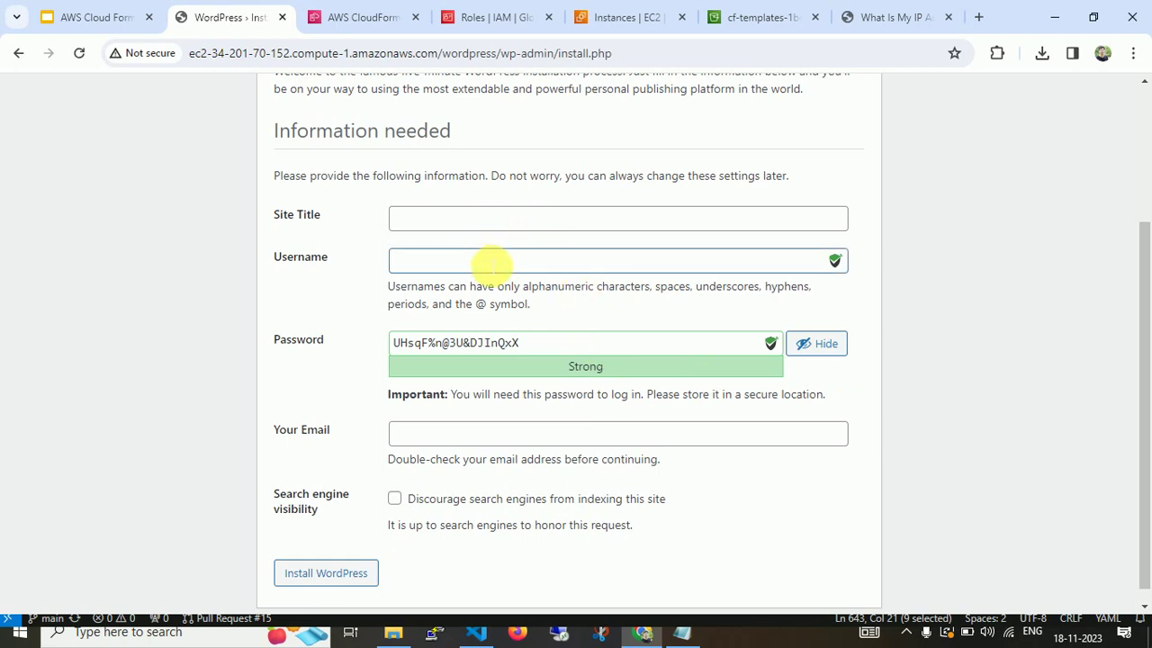
pyautogui.click(487, 222)
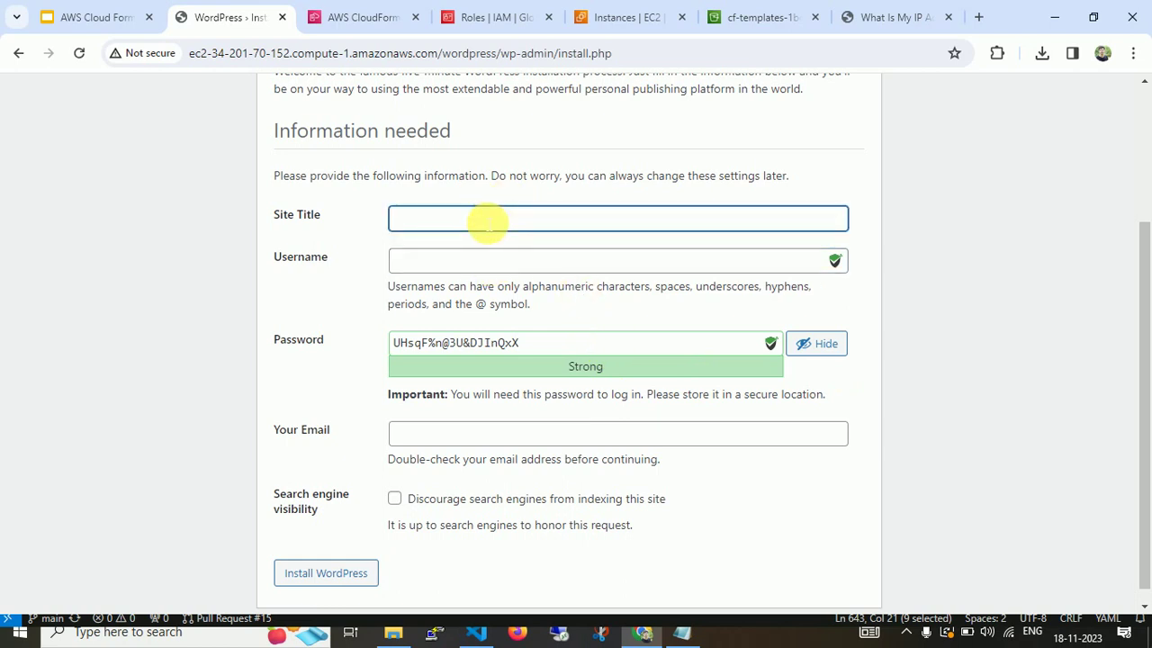
pyautogui.write('y')
pyautogui.press('BackSpace')
pyautogui.write('techserverglobal')
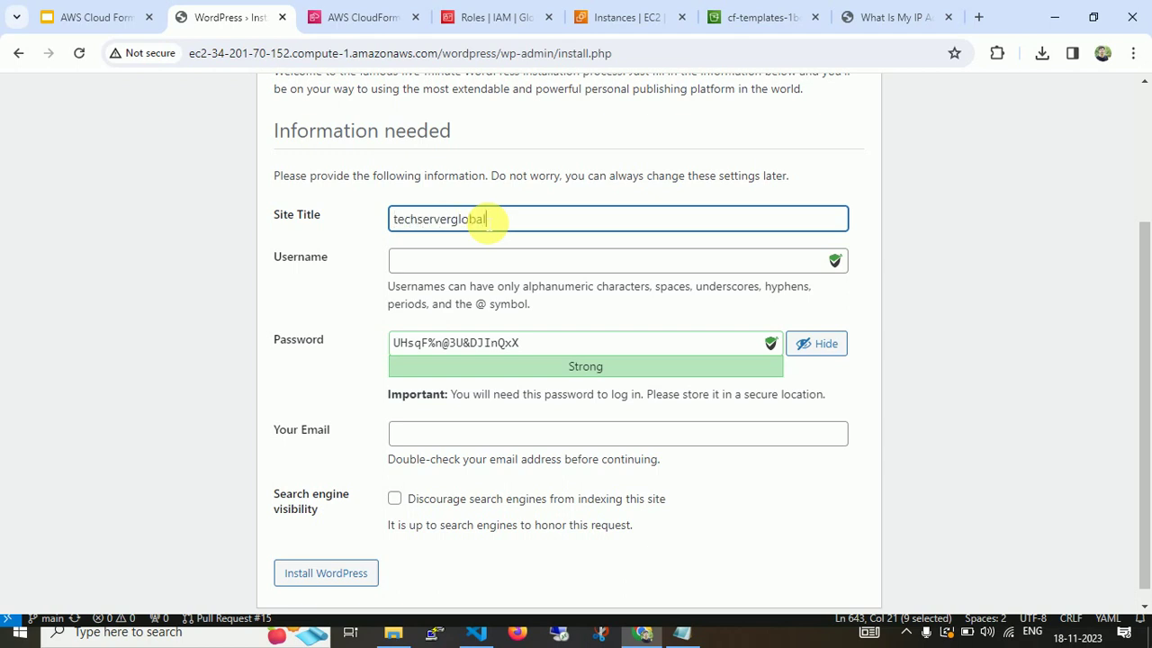
pyautogui.press('Tab')
pyautogui.write('admin')
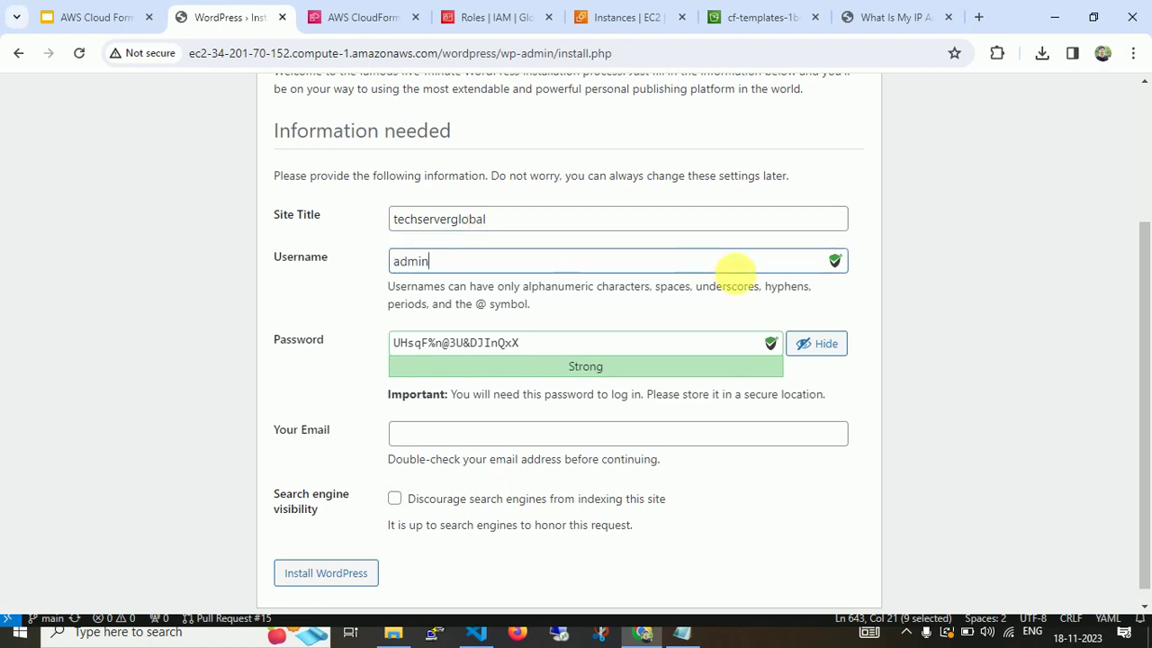
# Copy the generated WordPress password into the Notepad notes.
pyautogui.moveTo(542, 346); pyautogui.dragTo(179, 296)
pyautogui.hotkey('ctrl', 'c')
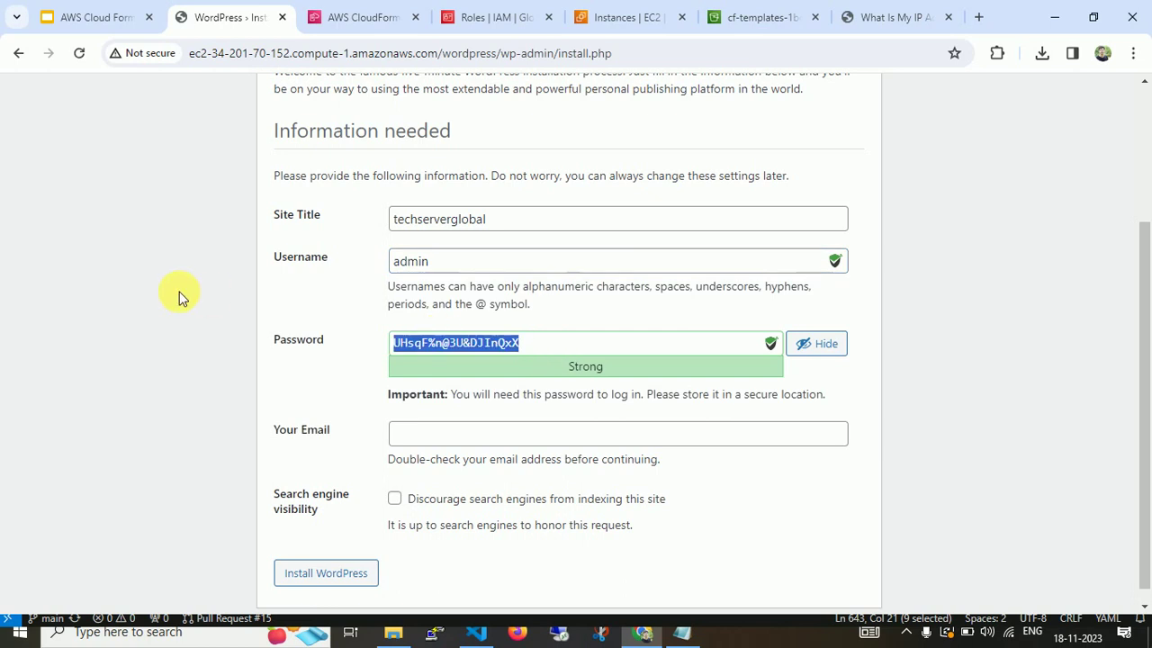
pyautogui.click(695, 636)
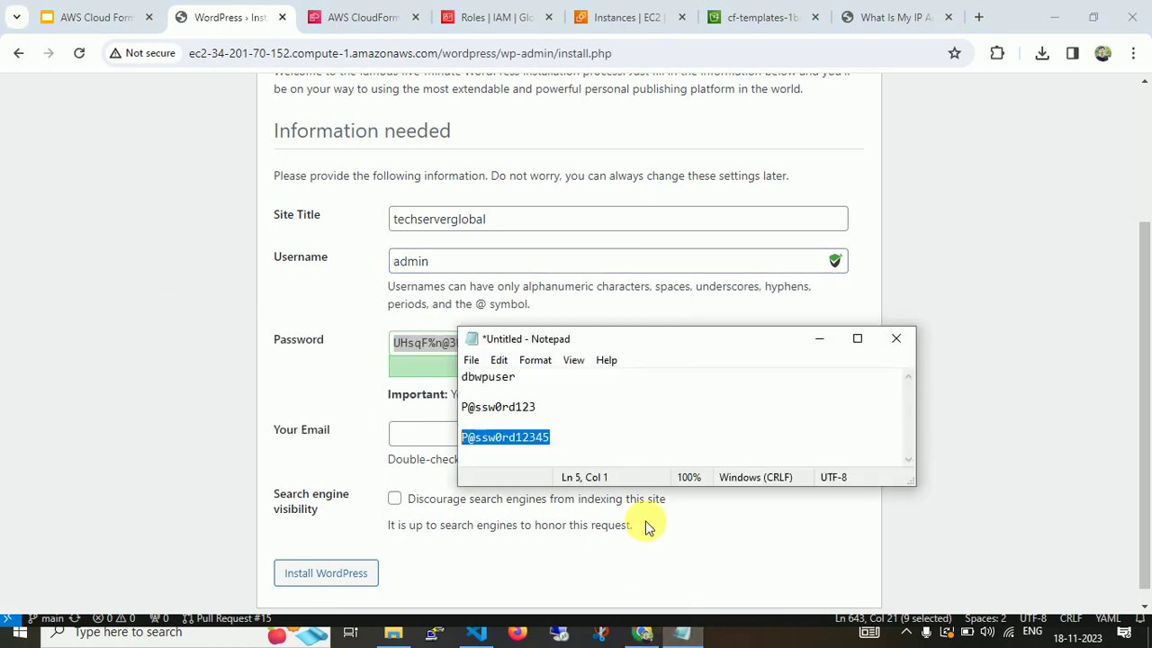
pyautogui.click(644, 454)
pyautogui.press('Return')
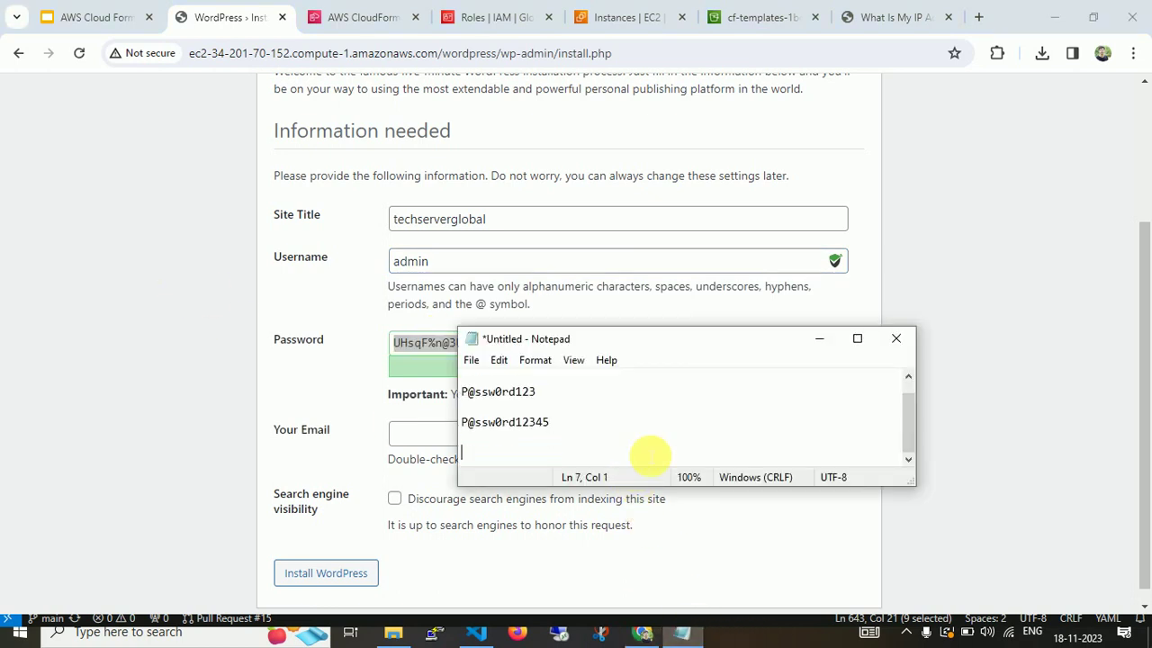
pyautogui.hotkey('ctrl', 'v')
pyautogui.hotkey('alt', 'Tab')
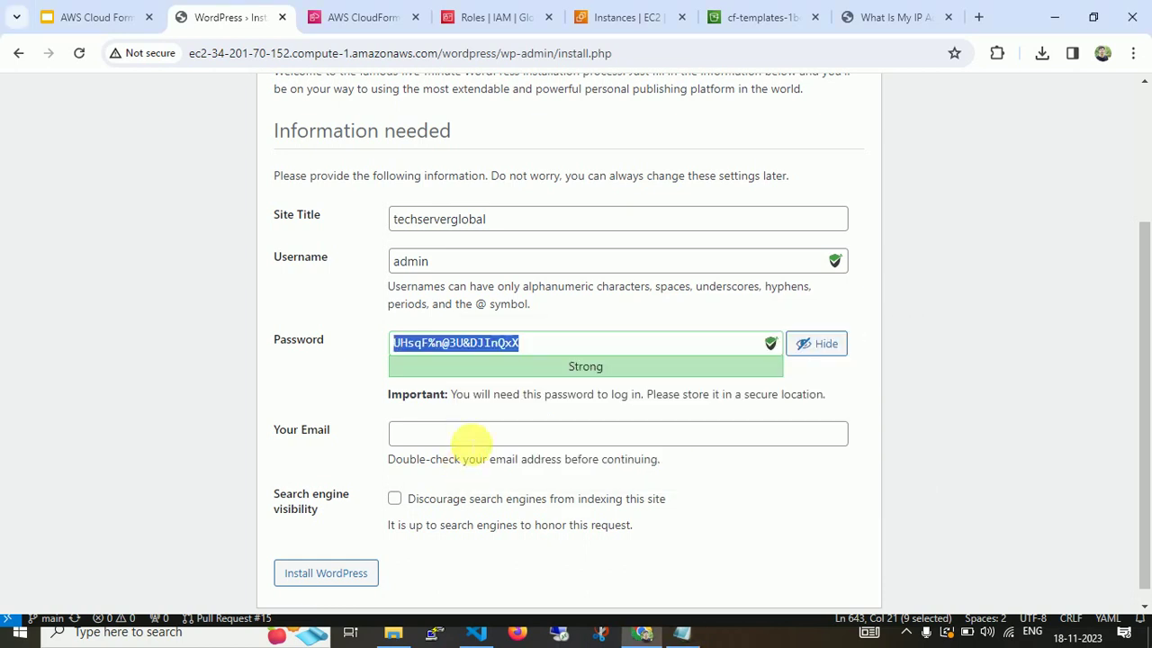
# Fill in the admin email address and submit the installation.
pyautogui.click(467, 440)
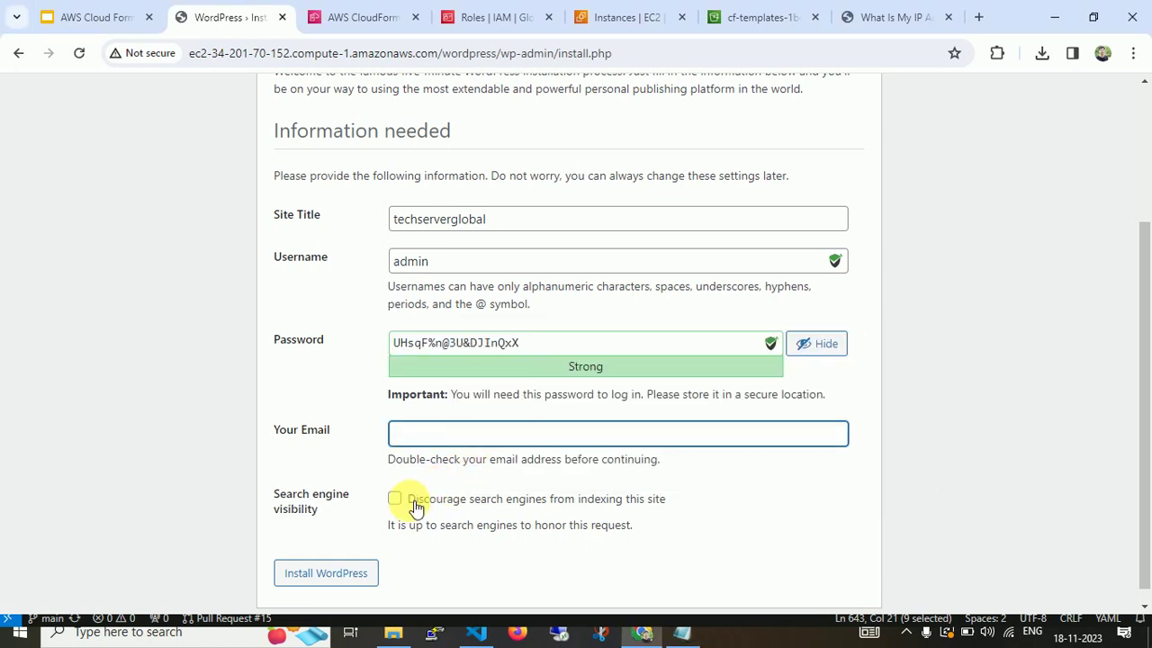
pyautogui.click(353, 571)
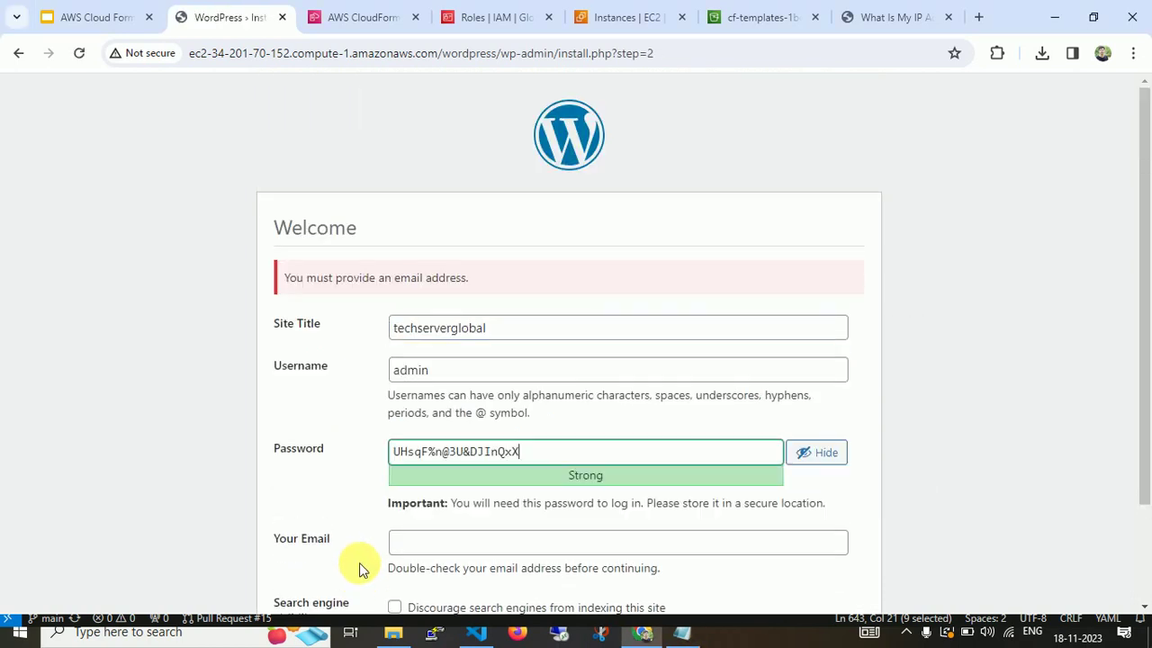
pyautogui.moveTo(1144, 348); pyautogui.dragTo(1145, 439)
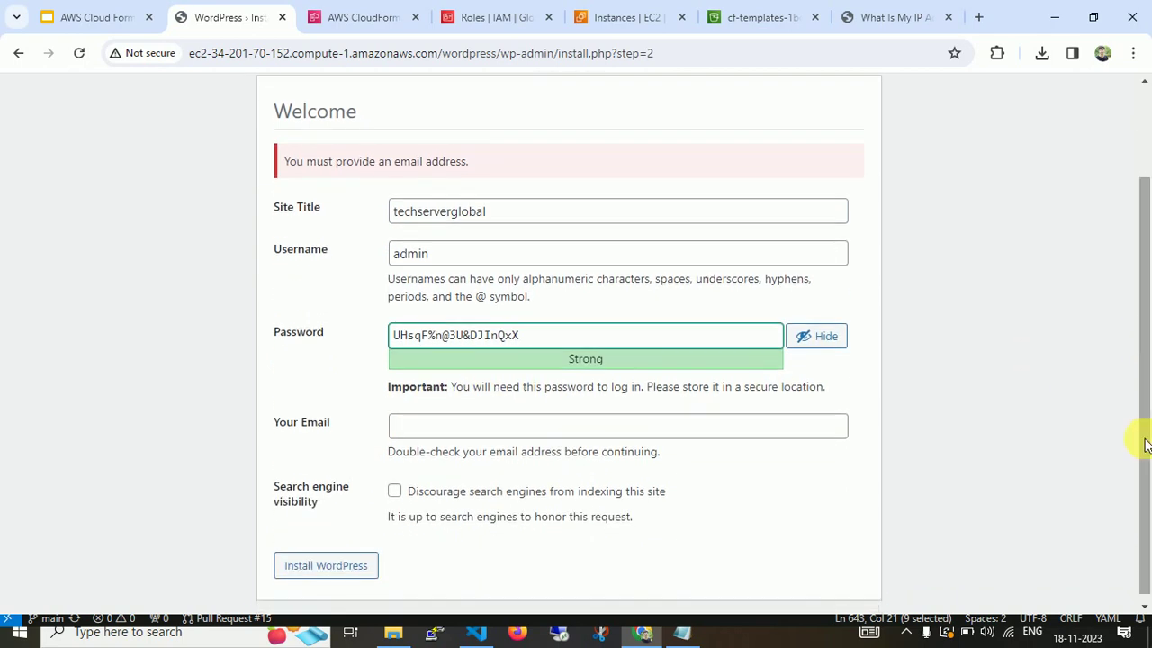
pyautogui.click(519, 423)
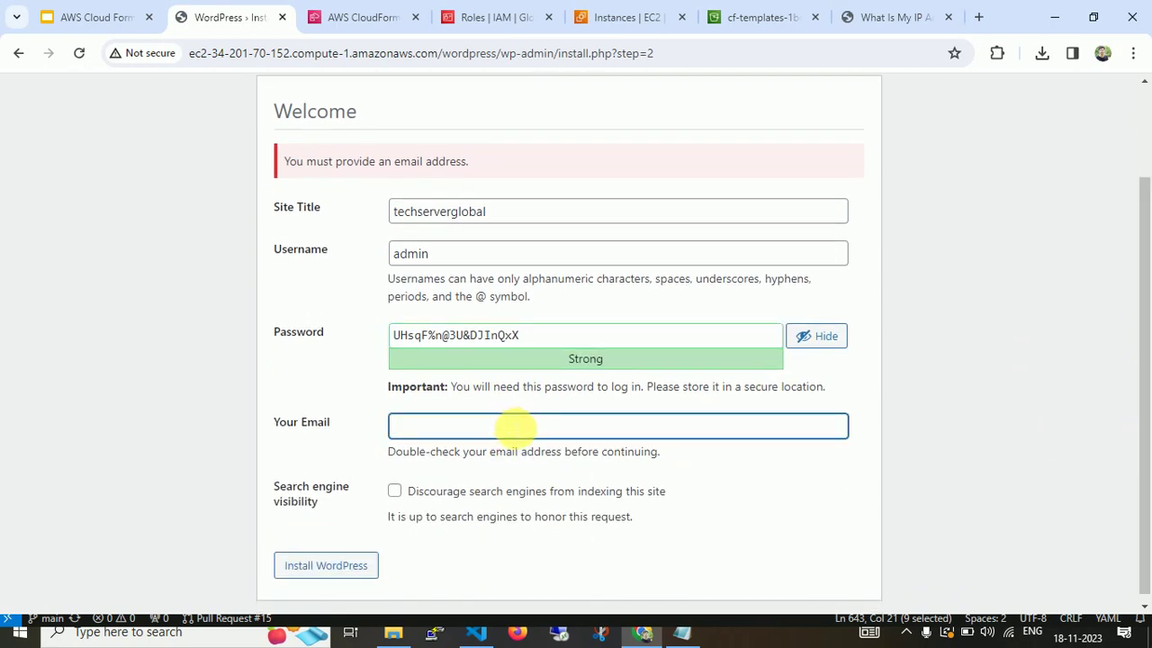
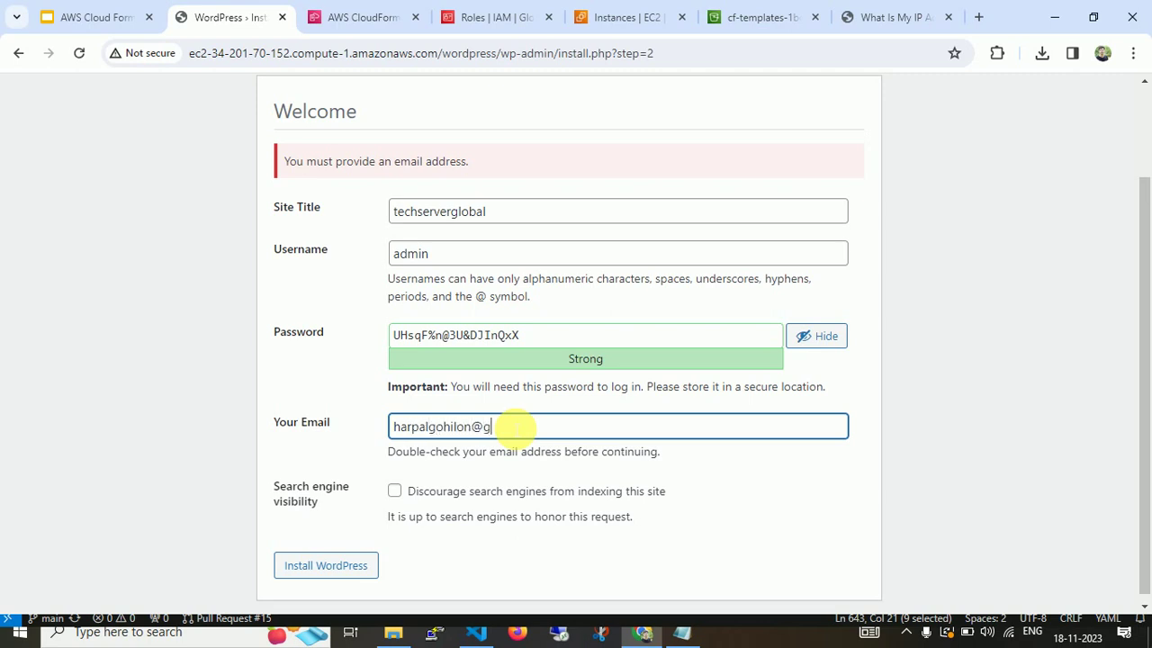
pyautogui.click(315, 573)
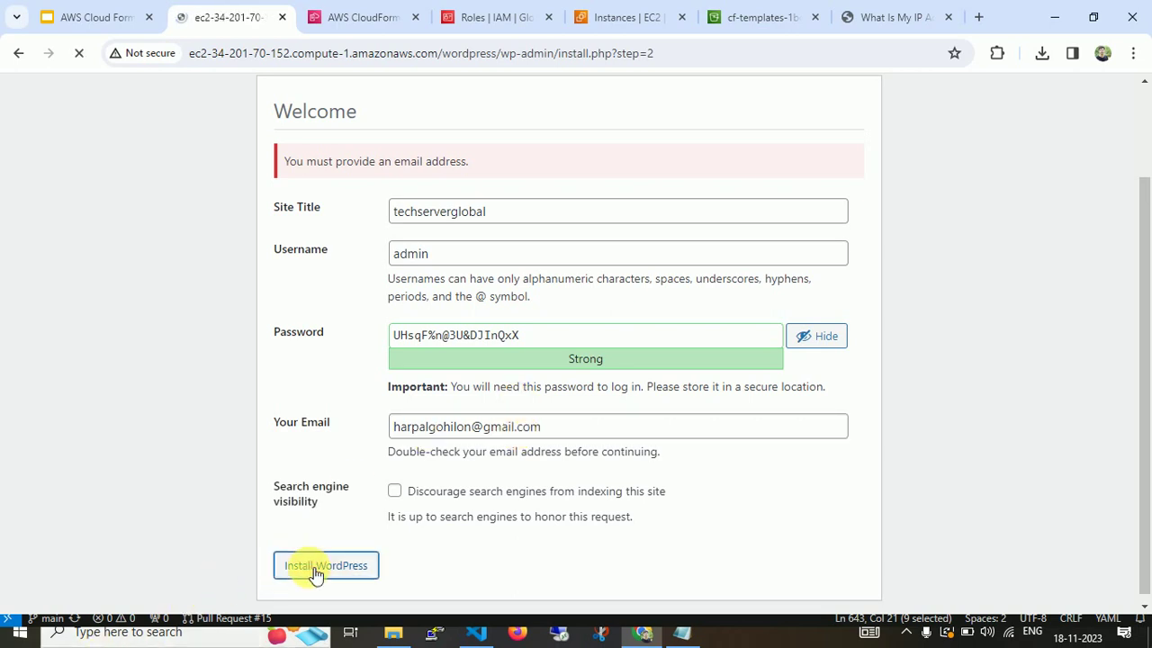
# Log in to WordPress as admin using the copied generated password.
pyautogui.click(299, 406)
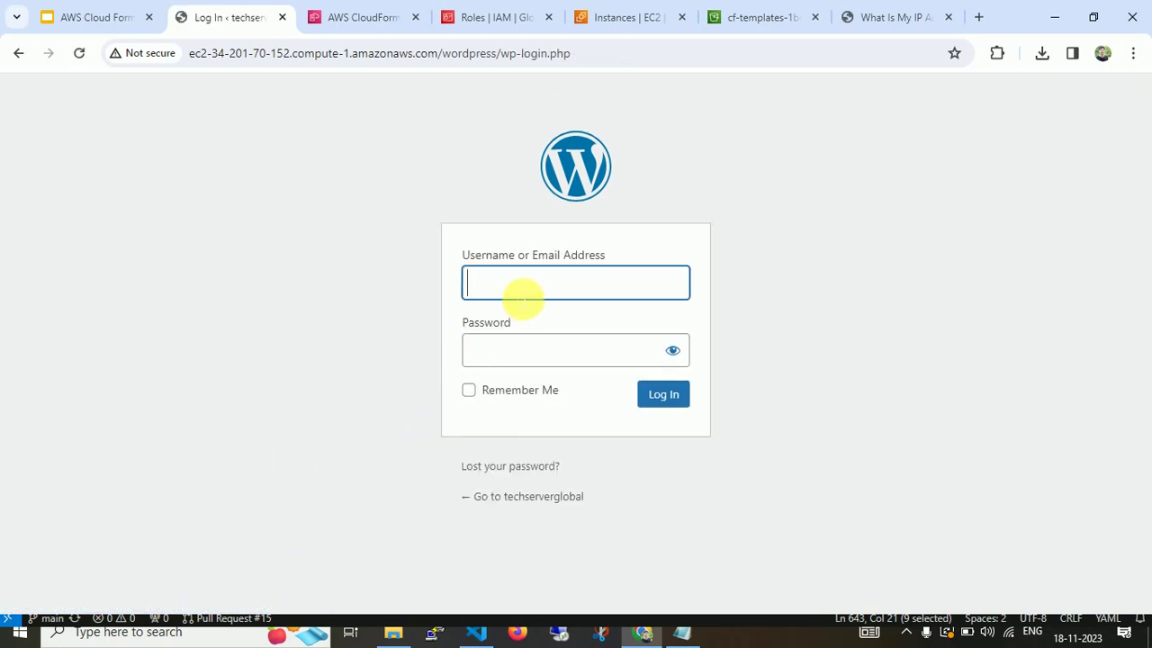
pyautogui.write('admin')
pyautogui.press('Tab')
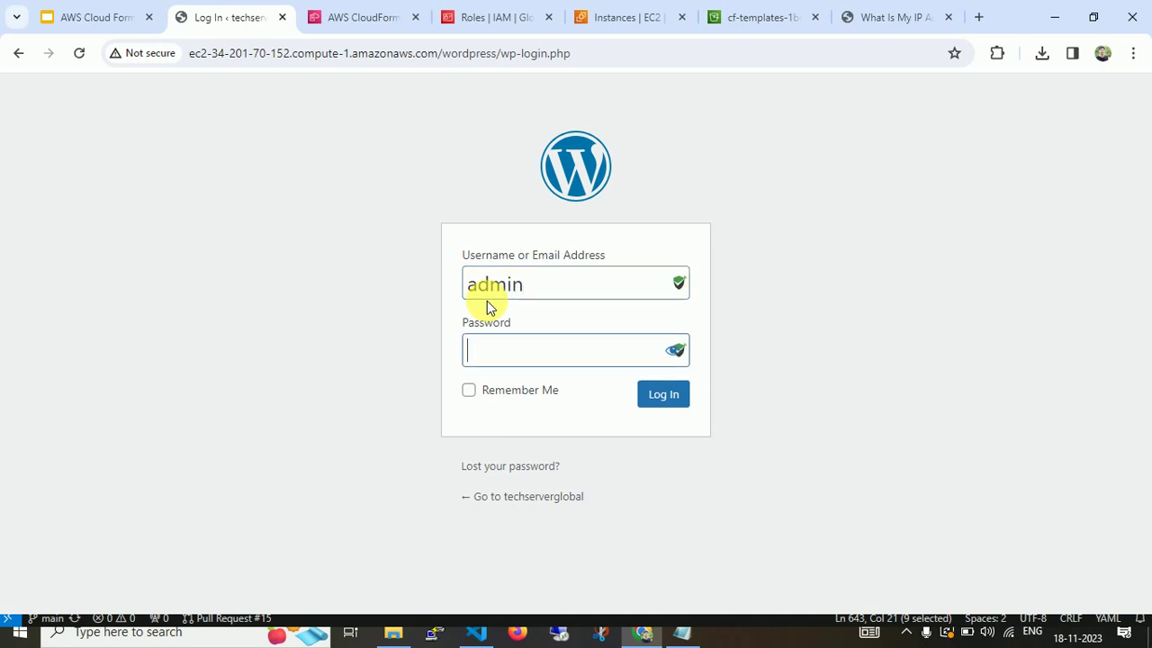
pyautogui.hotkey('ctrl', 'v')
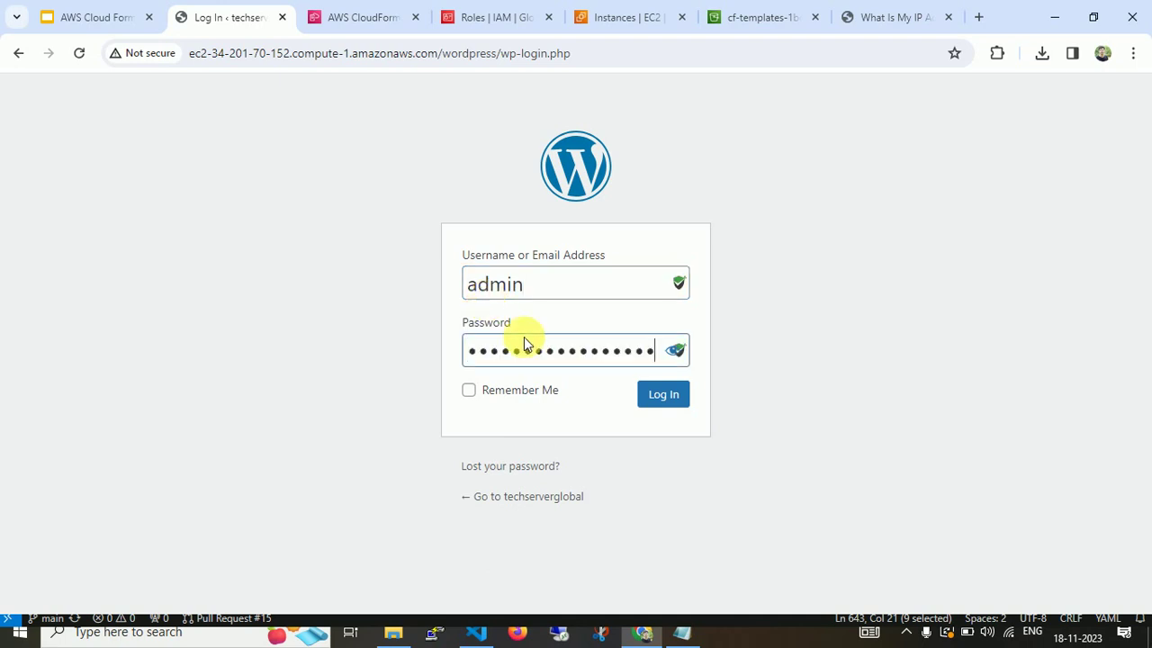
pyautogui.click(659, 394)
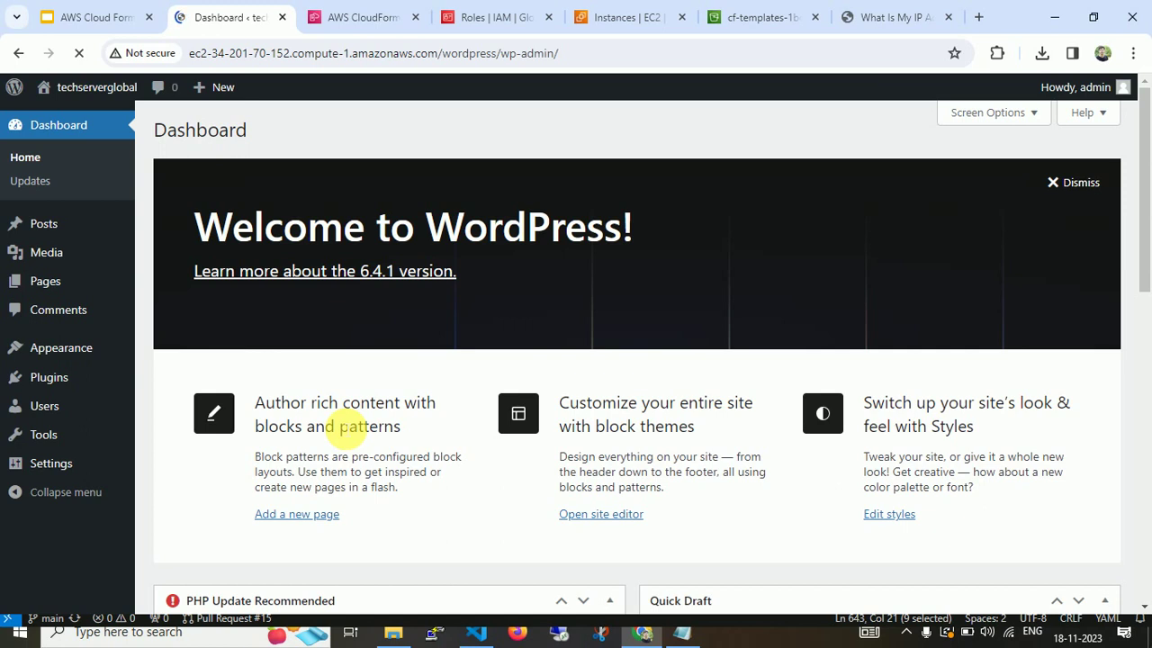
# Move up cloudformation.yaml from Outputs to the /tmp/create-wp-config script in VS Code.
pyautogui.click(476, 631)
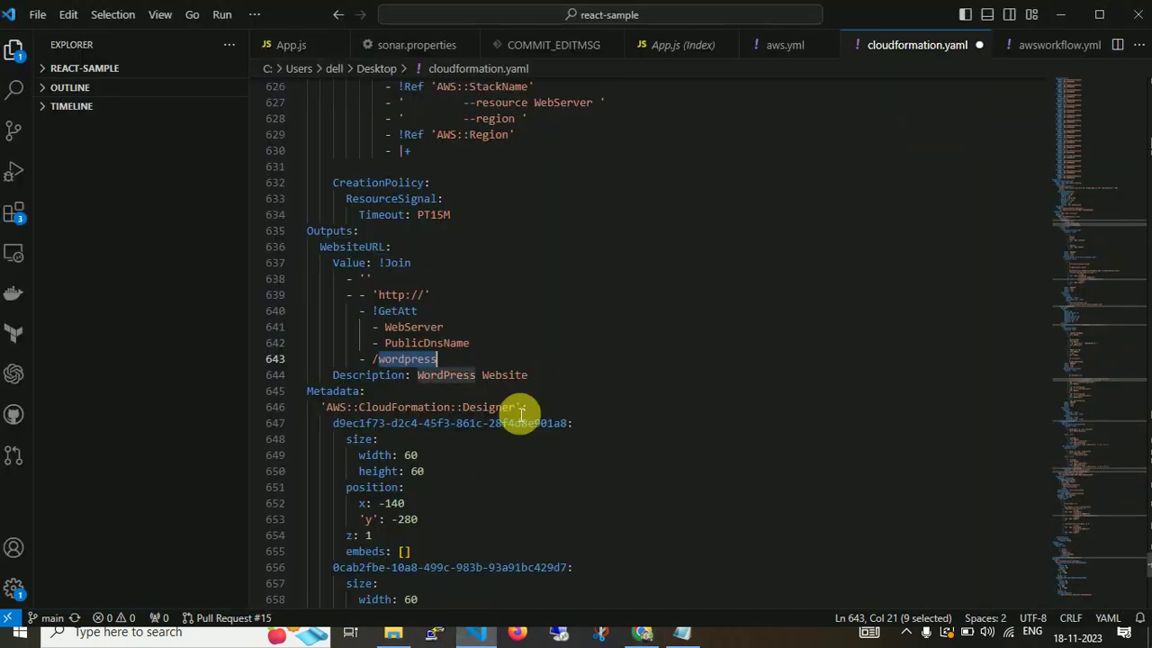
pyautogui.press('Up')
pyautogui.press('Up')
pyautogui.press('Up')
pyautogui.press('Up')
pyautogui.press('Up')
pyautogui.press('Up')
pyautogui.press('Up')
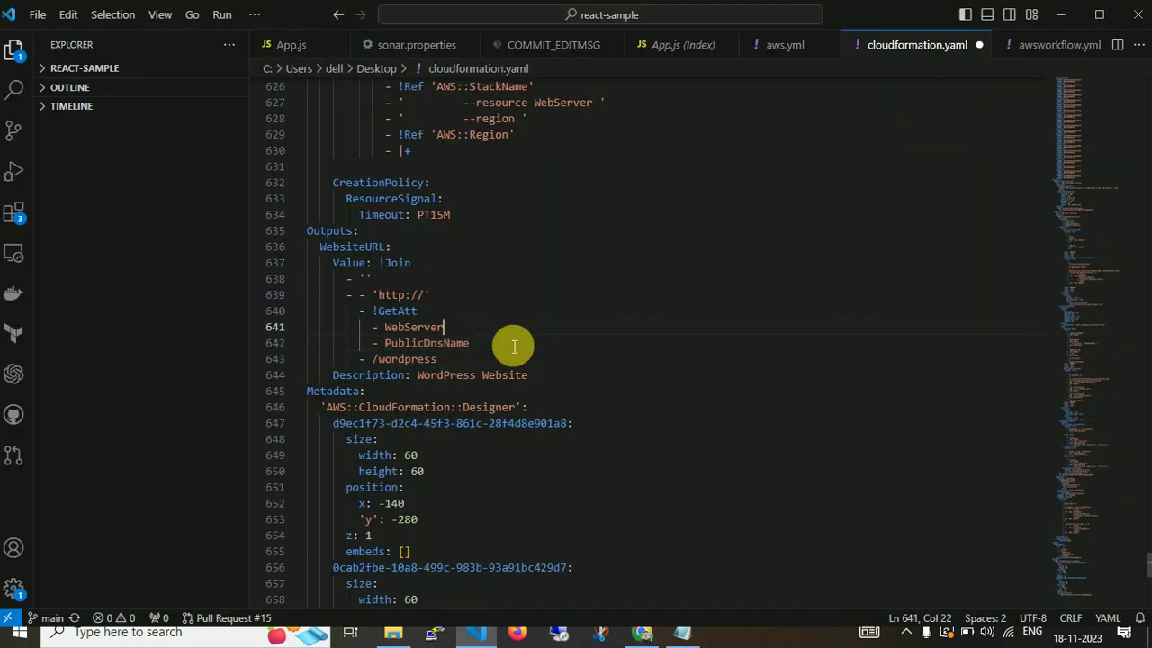
pyautogui.press('Up')
pyautogui.press('Up')
pyautogui.press('Up')
pyautogui.press('Up')
pyautogui.press('Up')
pyautogui.press('Up')
pyautogui.press('Up')
pyautogui.press('Up')
pyautogui.press('Up')
pyautogui.press('Up')
pyautogui.press('Up')
pyautogui.press('Up')
pyautogui.press('Up')
pyautogui.press('Up')
pyautogui.press('Up')
pyautogui.press('Up')
pyautogui.press('Up')
pyautogui.press('Up')
pyautogui.press('Up')
pyautogui.press('Up')
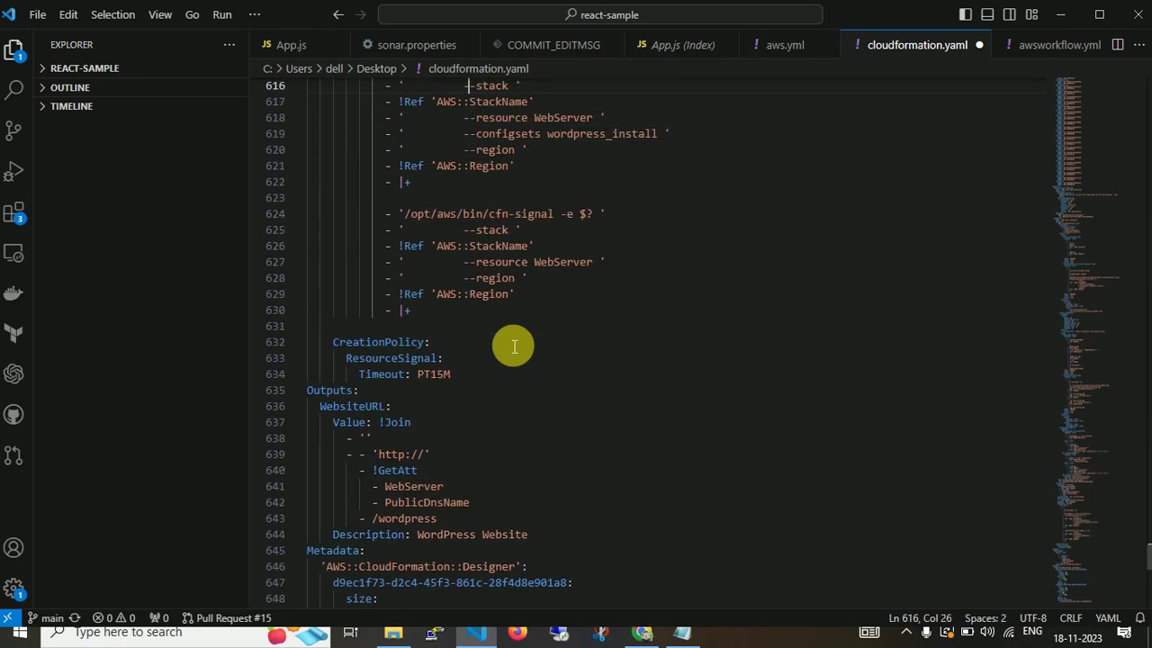
pyautogui.press('Up')
pyautogui.press('Up')
pyautogui.press('Up')
pyautogui.press('Up')
pyautogui.press('Up')
pyautogui.press('Up')
pyautogui.press('Up')
pyautogui.press('Up')
pyautogui.press('Up')
pyautogui.press('Up')
pyautogui.press('Up')
pyautogui.press('Up')
pyautogui.press('Up')
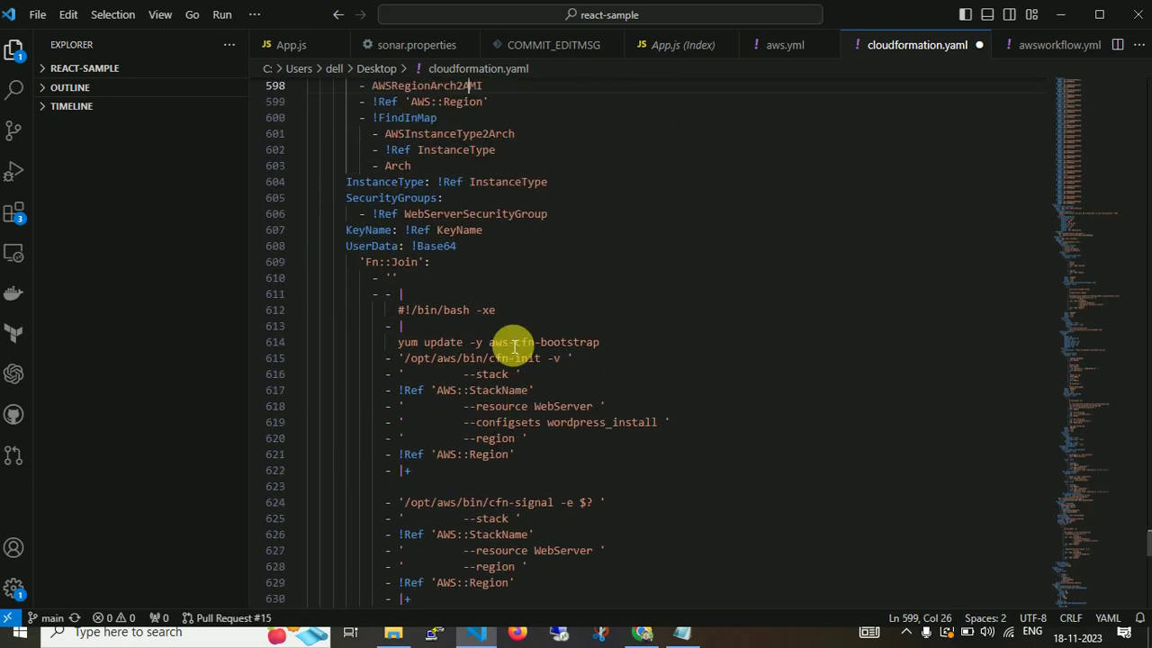
pyautogui.press('Up')
pyautogui.press('Up')
pyautogui.press('Up')
pyautogui.press('Up')
pyautogui.press('Up')
pyautogui.press('Up')
pyautogui.press('Up')
pyautogui.press('Up')
pyautogui.press('Up')
pyautogui.press('Up')
pyautogui.press('Up')
pyautogui.press('Up')
pyautogui.press('Up')
pyautogui.press('Up')
pyautogui.press('Up')
pyautogui.press('Up')
pyautogui.press('Up')
pyautogui.press('Up')
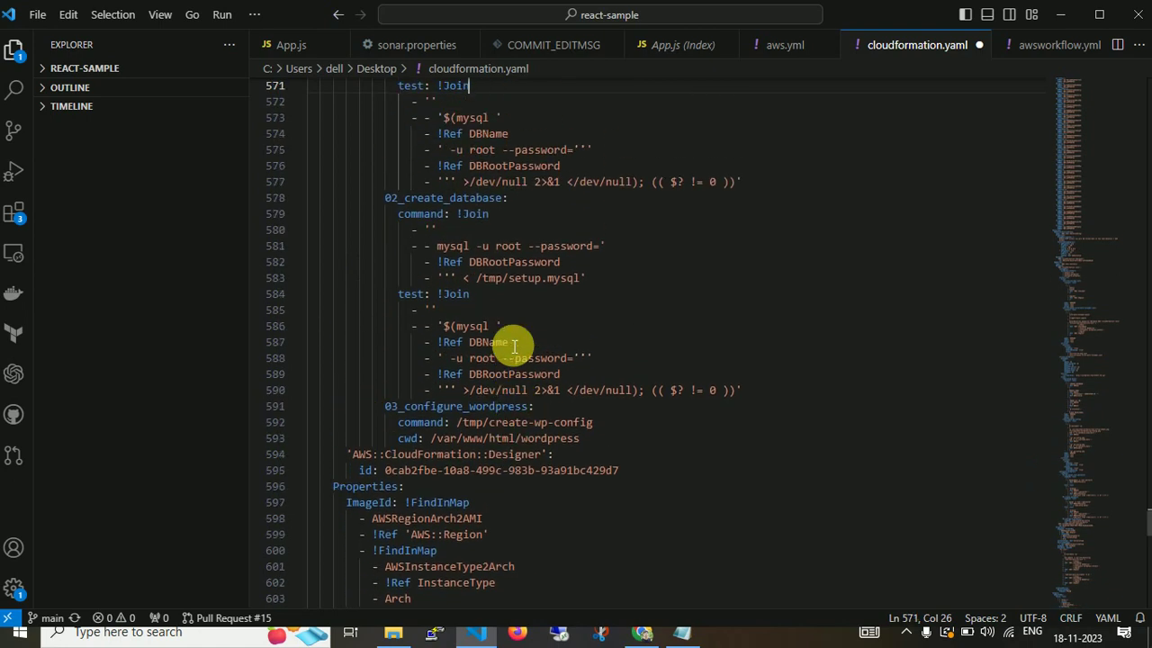
pyautogui.press('Up')
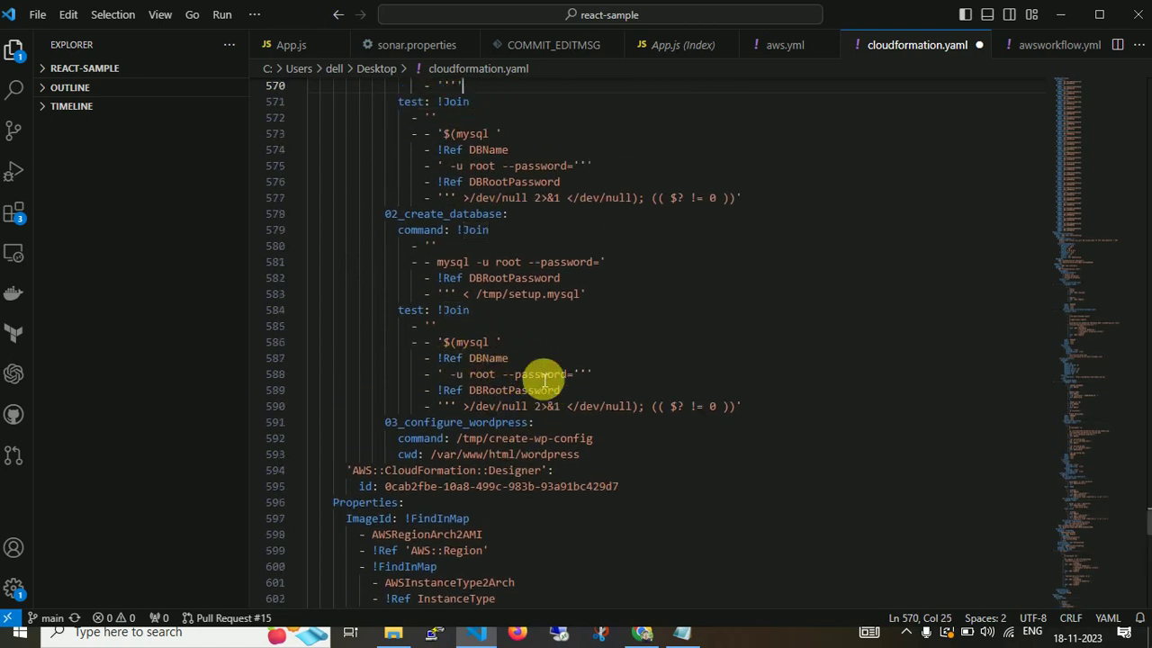
pyautogui.press('Up')
pyautogui.press('Up')
pyautogui.press('Up')
pyautogui.press('Up')
pyautogui.press('Up')
pyautogui.press('Up')
pyautogui.press('Up')
pyautogui.press('Up')
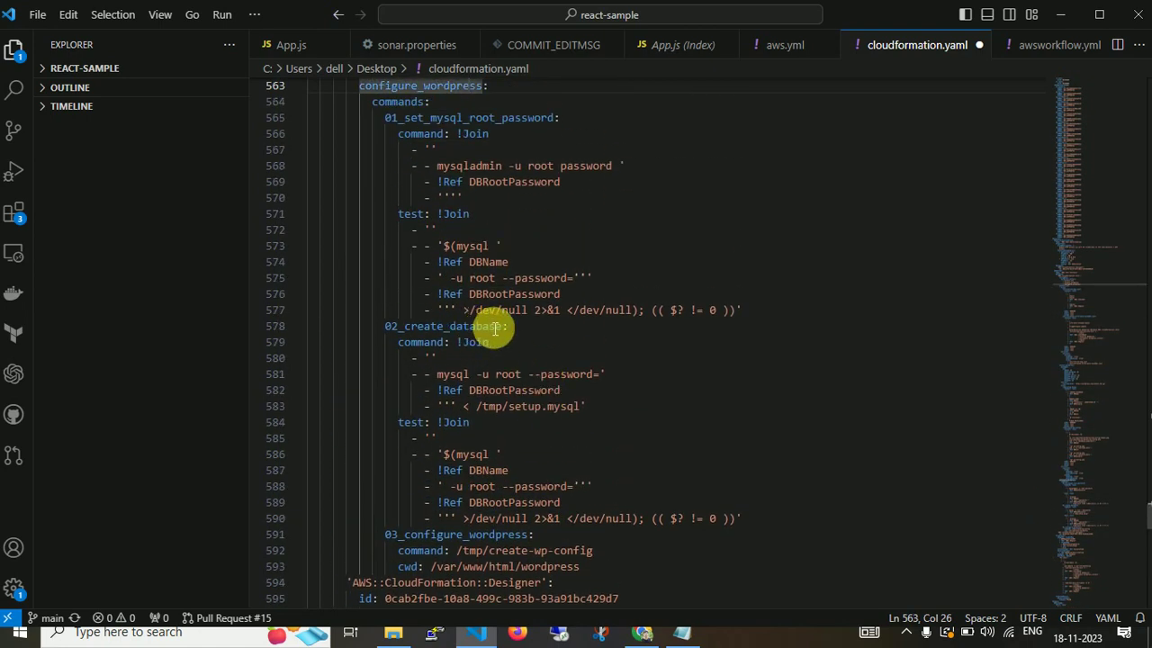
pyautogui.press('Up')
pyautogui.press('Up')
pyautogui.press('Up')
pyautogui.press('Up')
pyautogui.press('Up')
pyautogui.press('Up')
pyautogui.press('Up')
pyautogui.press('Up')
pyautogui.press('Up')
pyautogui.press('Up')
pyautogui.press('Up')
pyautogui.press('Up')
pyautogui.press('Up')
pyautogui.press('Up')
pyautogui.press('Up')
pyautogui.press('Up')
pyautogui.press('Up')
pyautogui.press('Up')
pyautogui.press('Up')
pyautogui.press('Up')
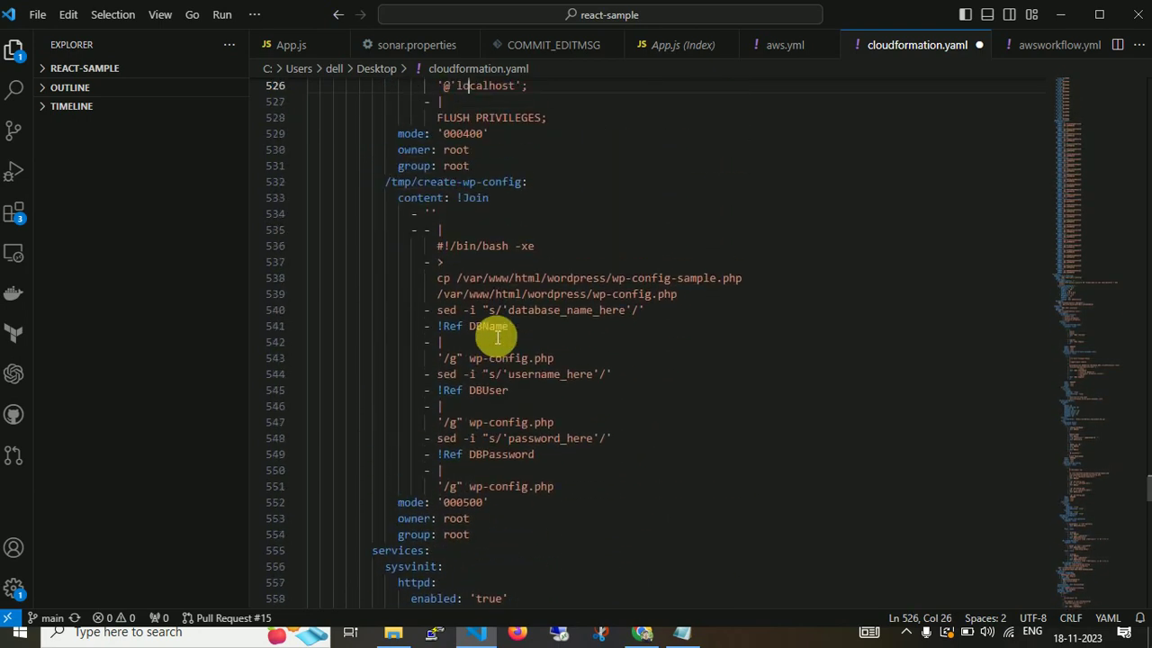
# Minimize VS Code to reveal the techserverglobal WordPress Dashboard, then open the screen recorder's tray options.
pyautogui.click(1061, 15)
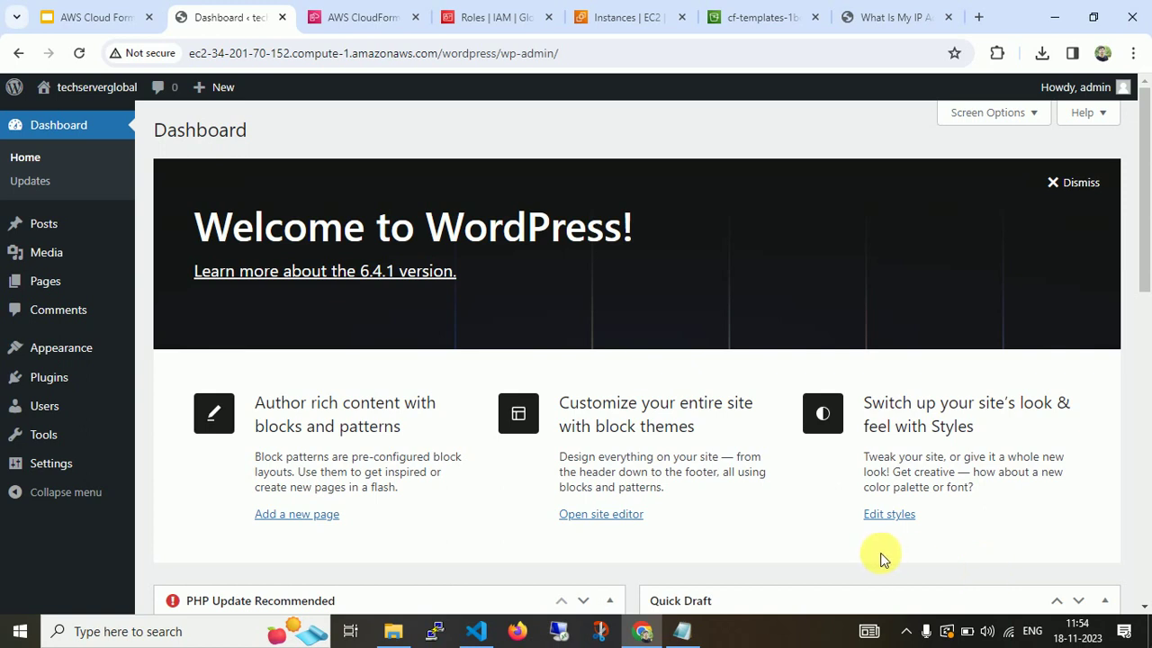
pyautogui.click(906, 630)
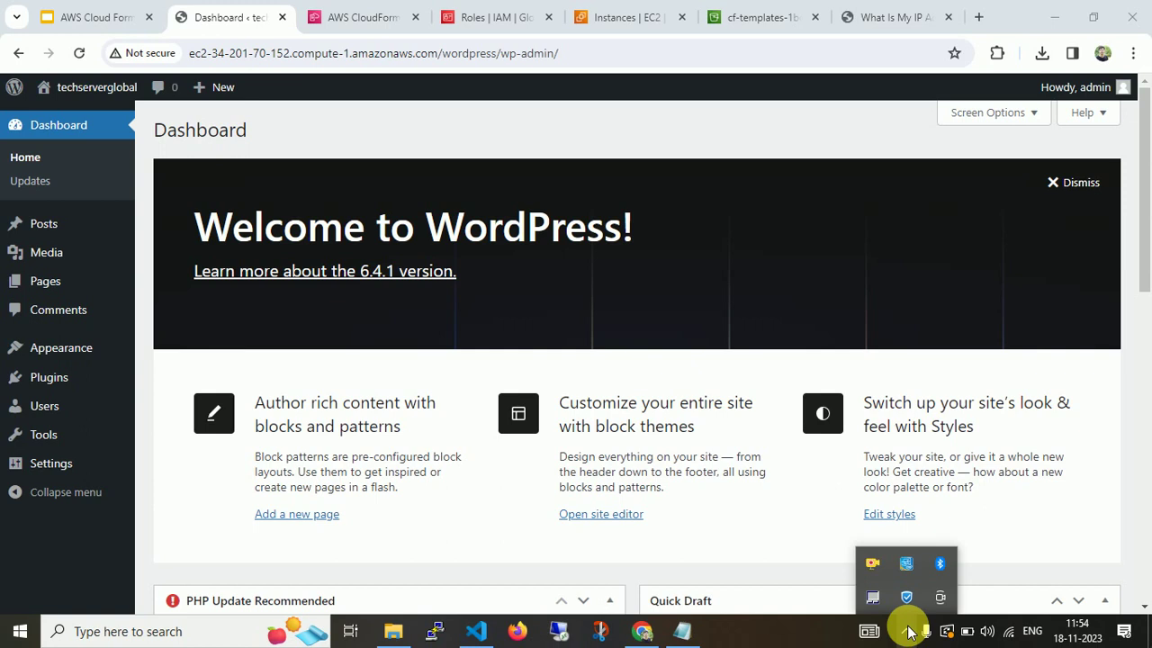
pyautogui.rightClick(878, 565)
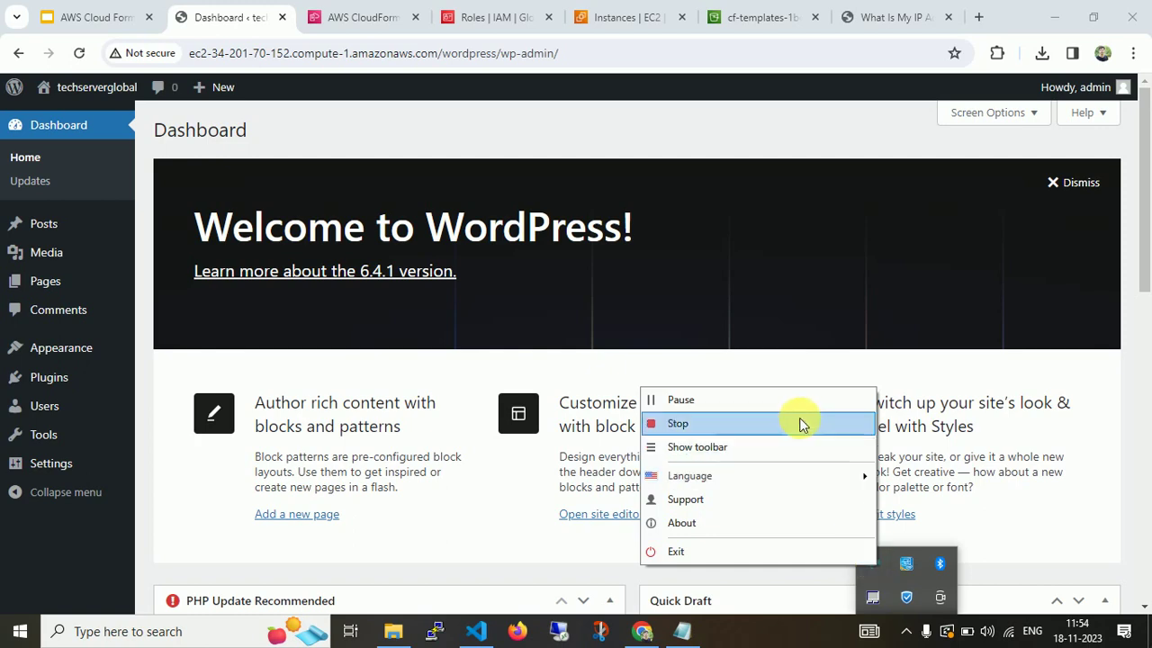